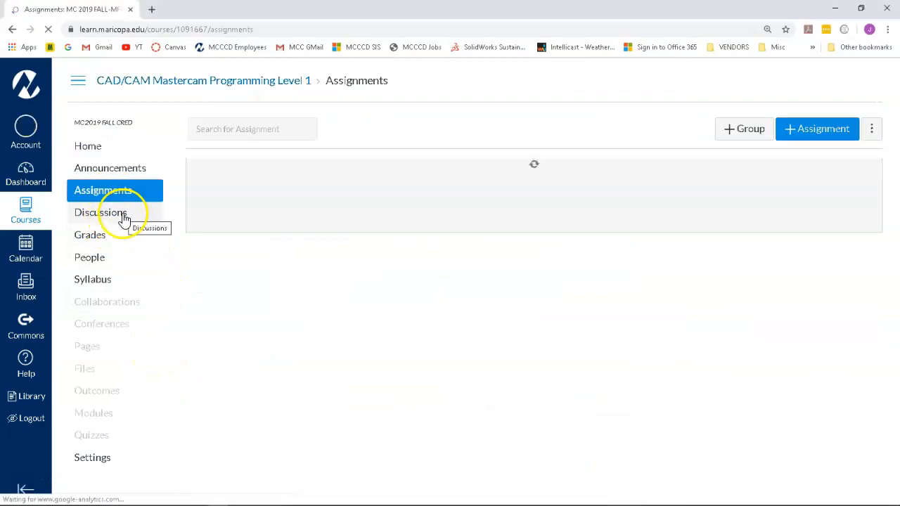
# Step: Open the Assign4 assignment, examine the dimensions on its part drawing, and switch to Mastercam
pyautogui.click(274, 331)
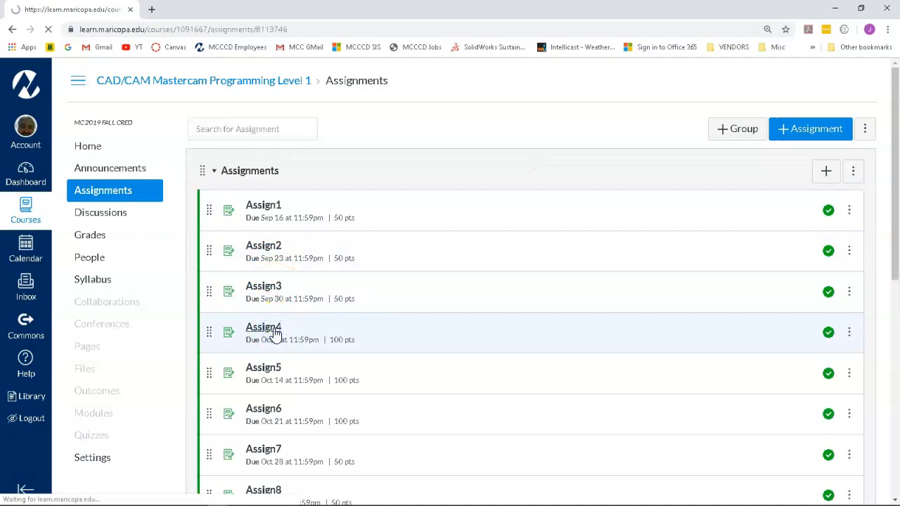
pyautogui.scroll(-1, 304, 291)
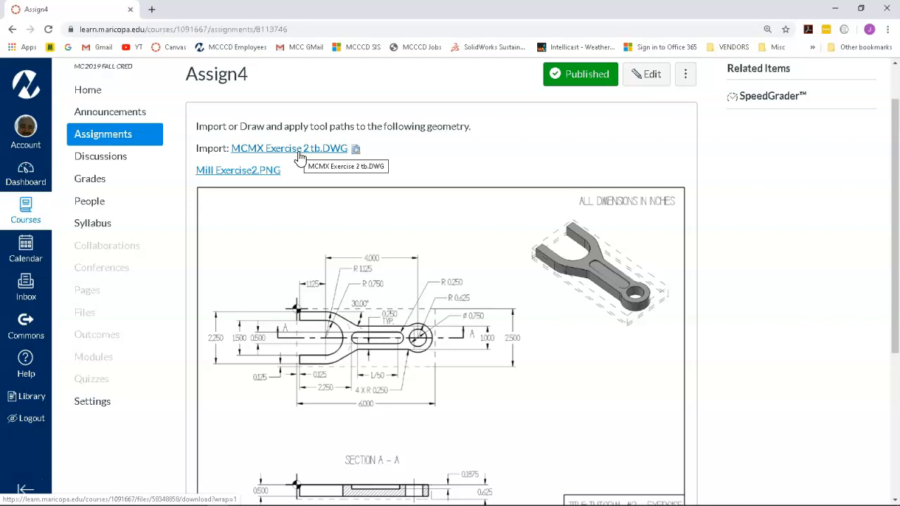
pyautogui.scroll(-1, 311, 191)
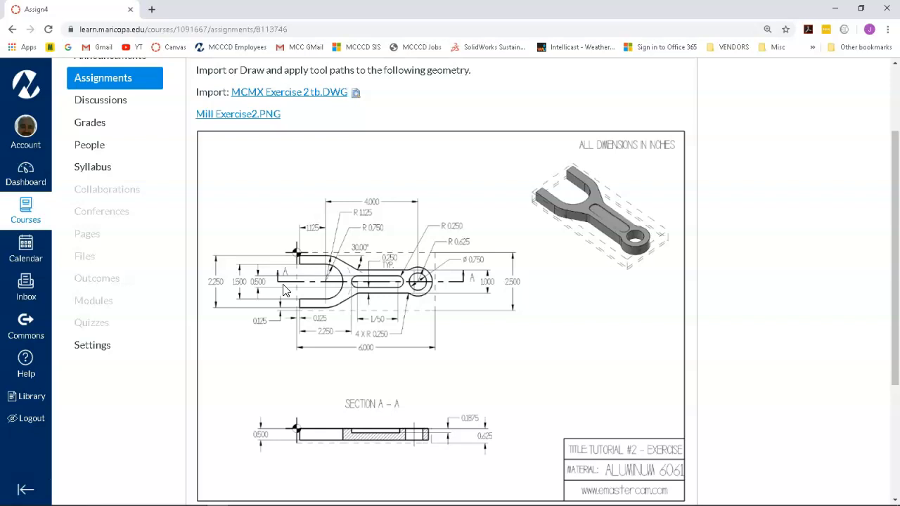
pyautogui.click(291, 275)
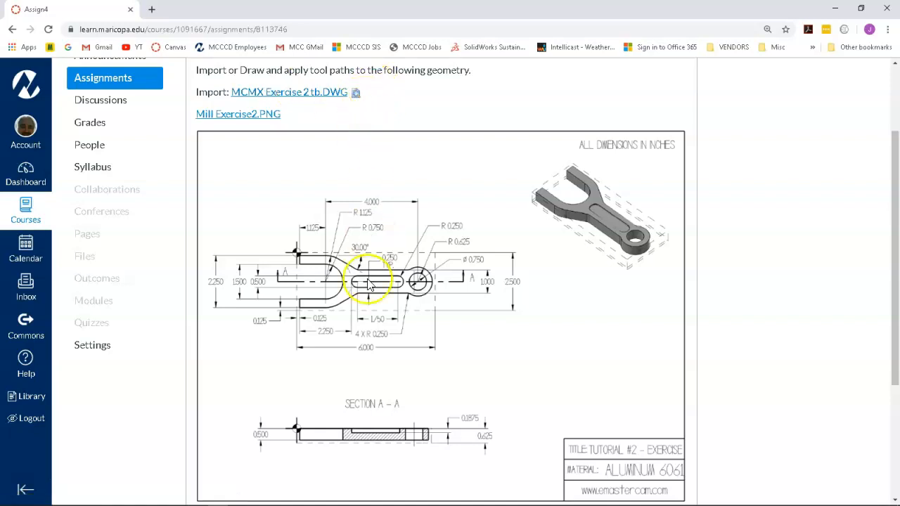
pyautogui.click(837, 9)
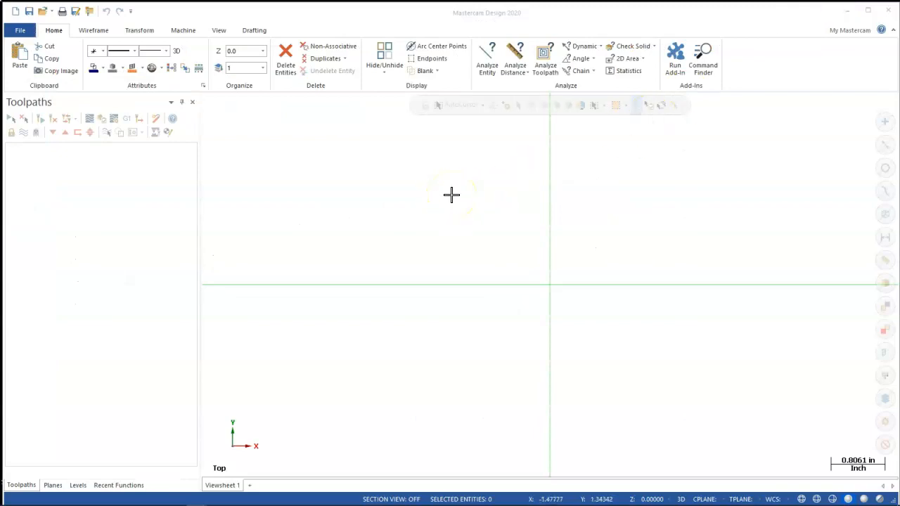
pyautogui.click(20, 30)
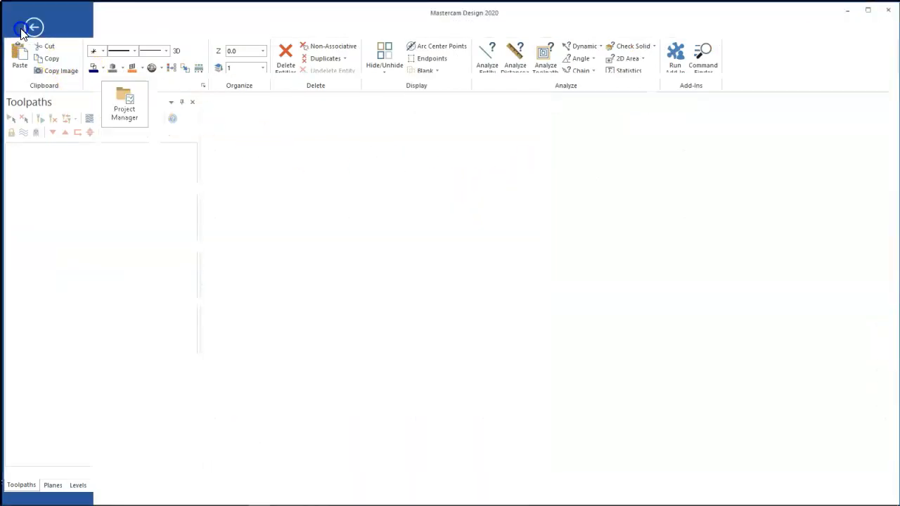
pyautogui.click(36, 95)
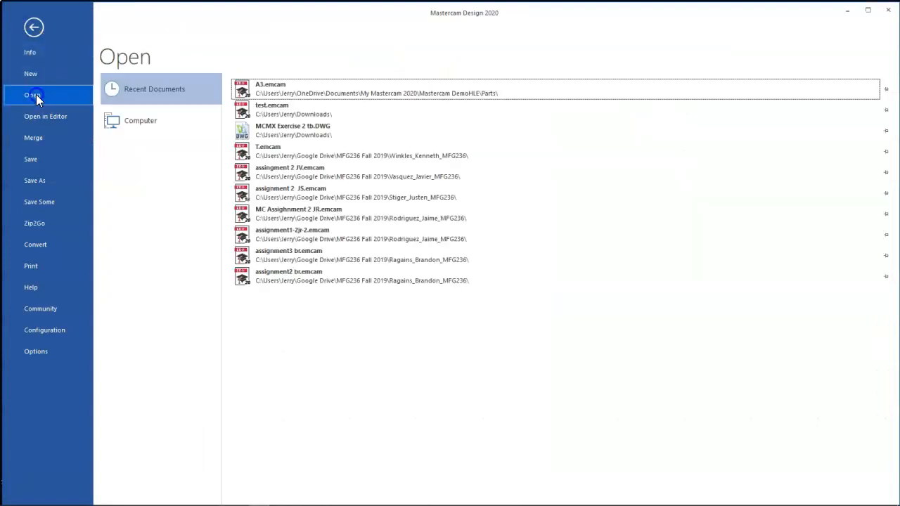
pyautogui.click(126, 142)
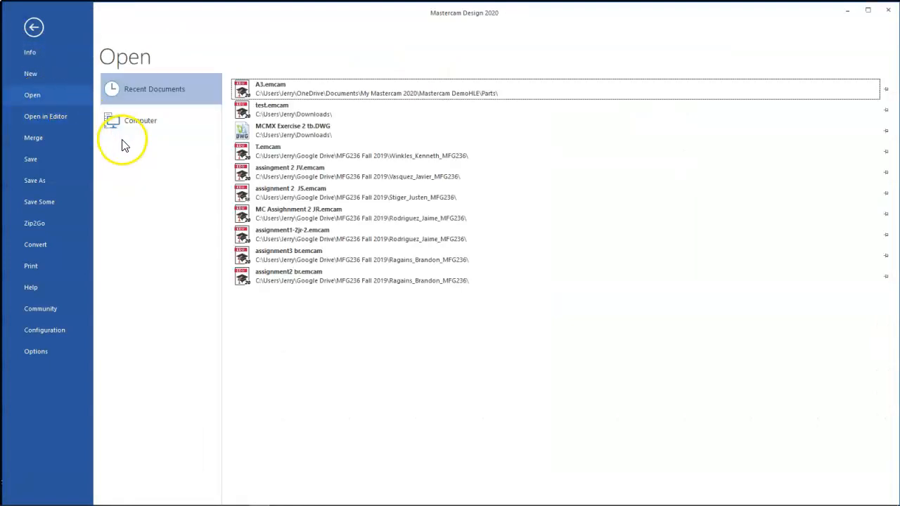
pyautogui.click(34, 26)
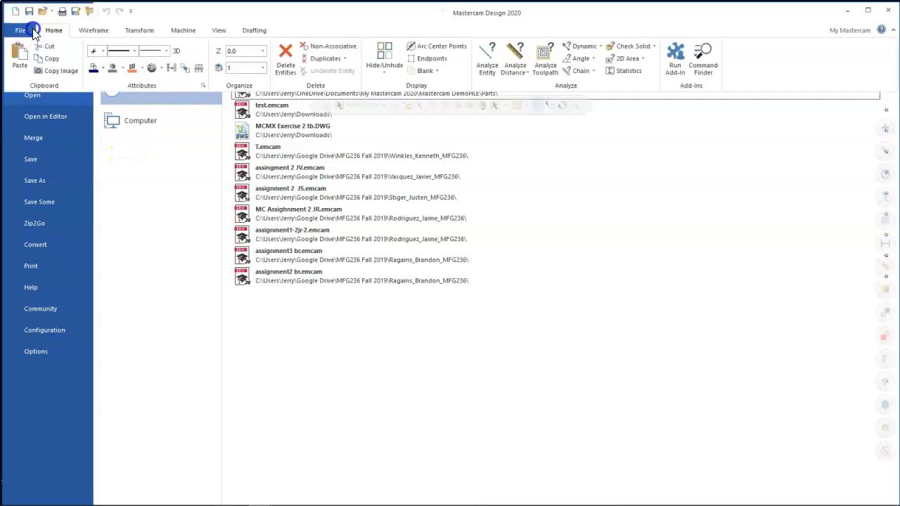
# Step: Open the AutoCAD file MCMX Exercise 2 tb.DWG from the Downloads folder
pyautogui.click(42, 11)
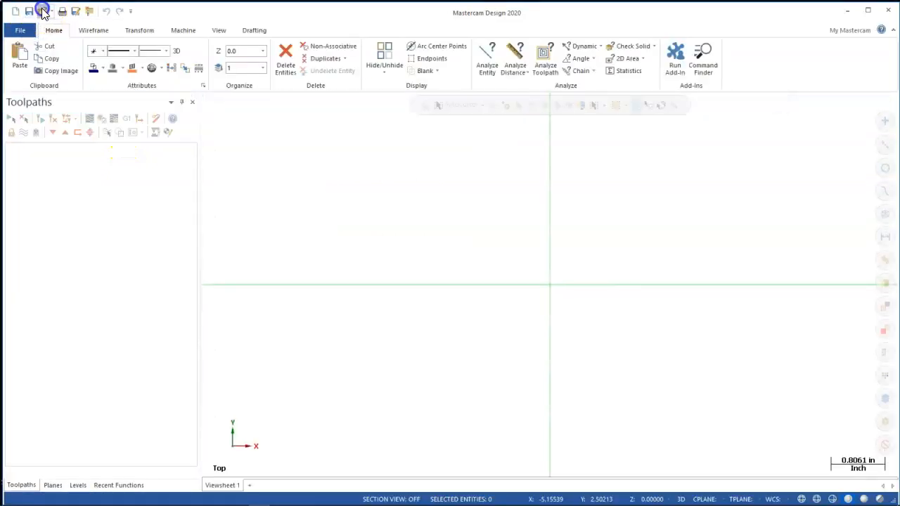
pyautogui.moveTo(111, 12); pyautogui.dragTo(353, 82)
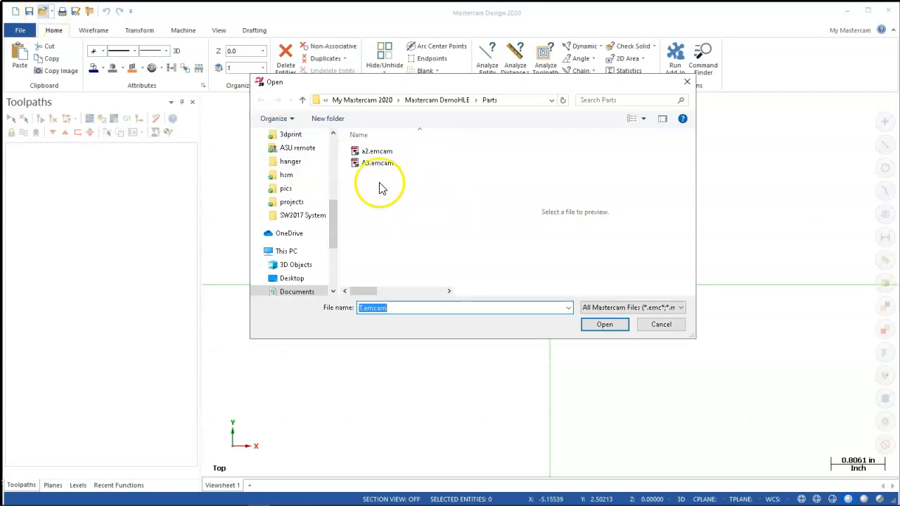
pyautogui.click(596, 310)
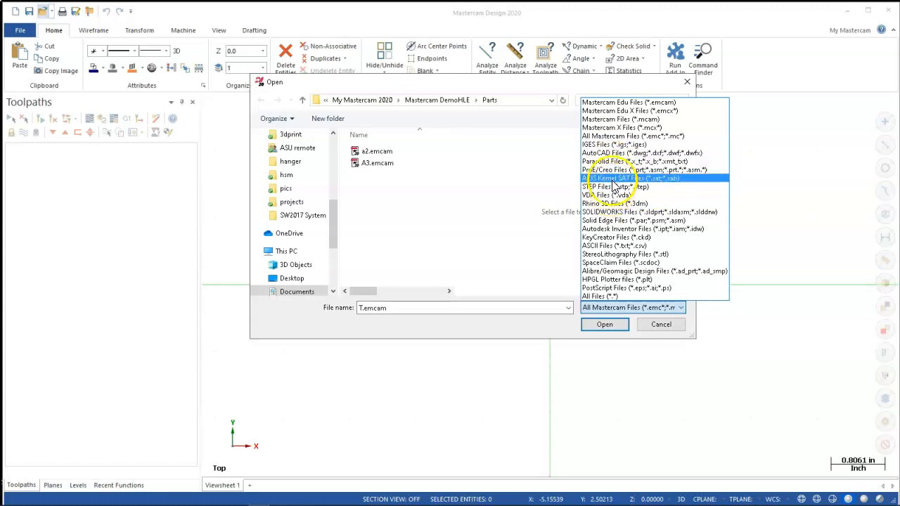
pyautogui.click(599, 153)
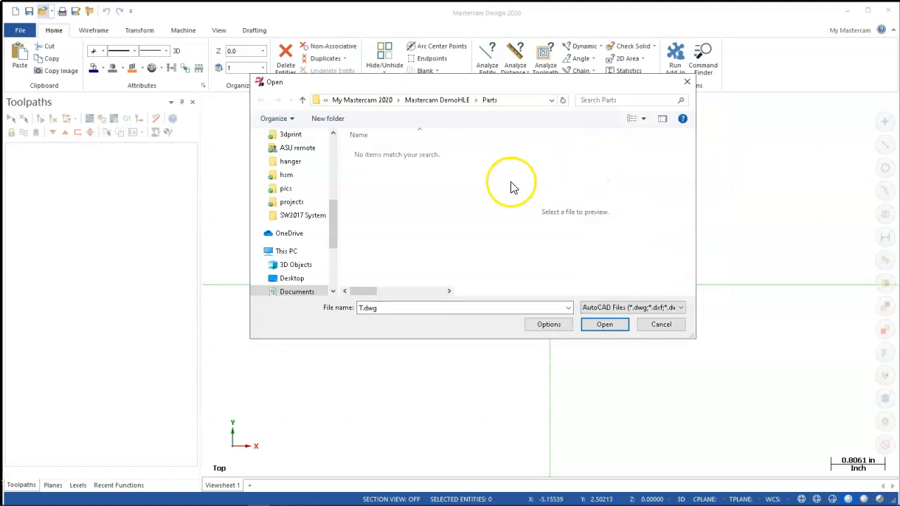
pyautogui.moveTo(333, 207); pyautogui.dragTo(325, 129)
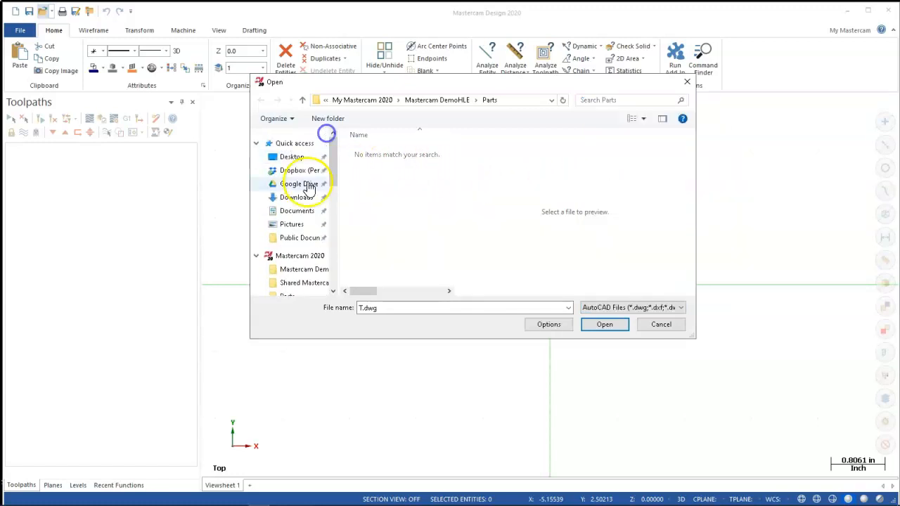
pyautogui.click(295, 197)
pyautogui.click(383, 168)
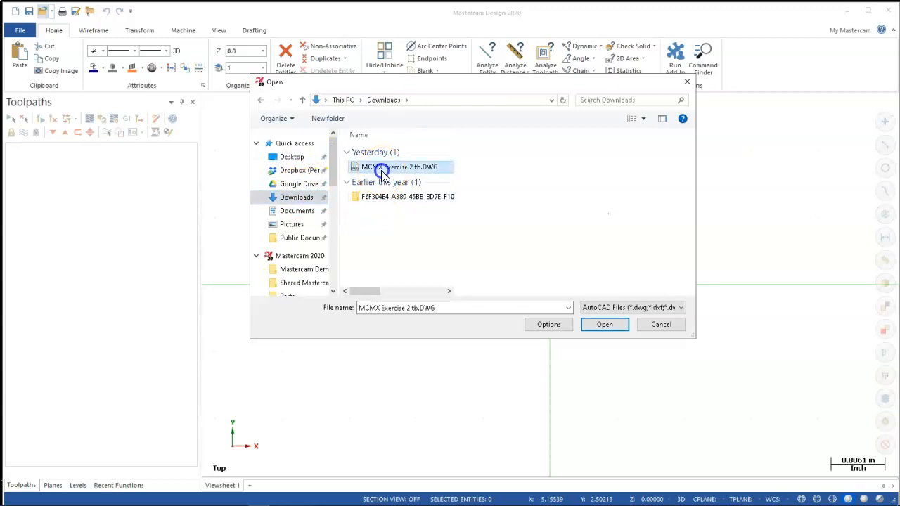
pyautogui.click(602, 325)
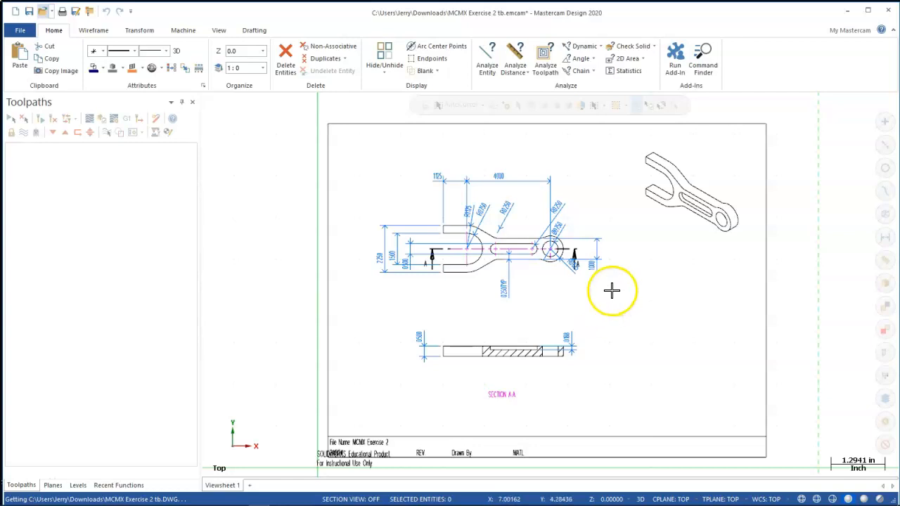
# Step: Analyze the hole circle at the rounded end of the part's top view to check its diameter against the dimension
pyautogui.scroll(5, 598, 273)
pyautogui.scroll(2, 517, 285)
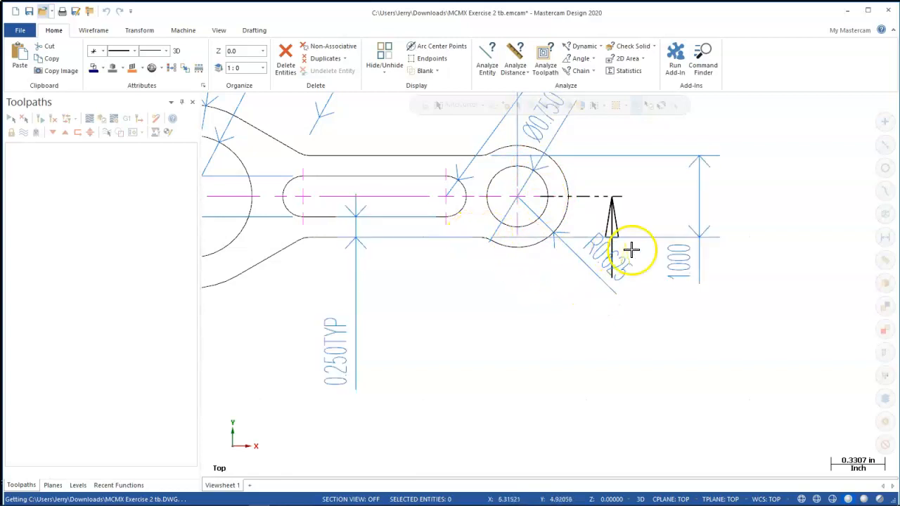
pyautogui.scroll(-1, 522, 273)
pyautogui.scroll(-1, 523, 275)
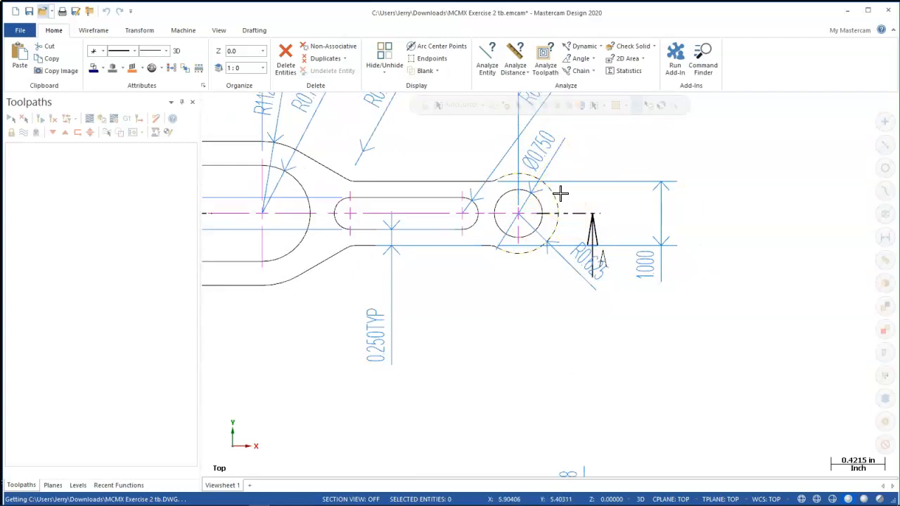
pyautogui.click(541, 202)
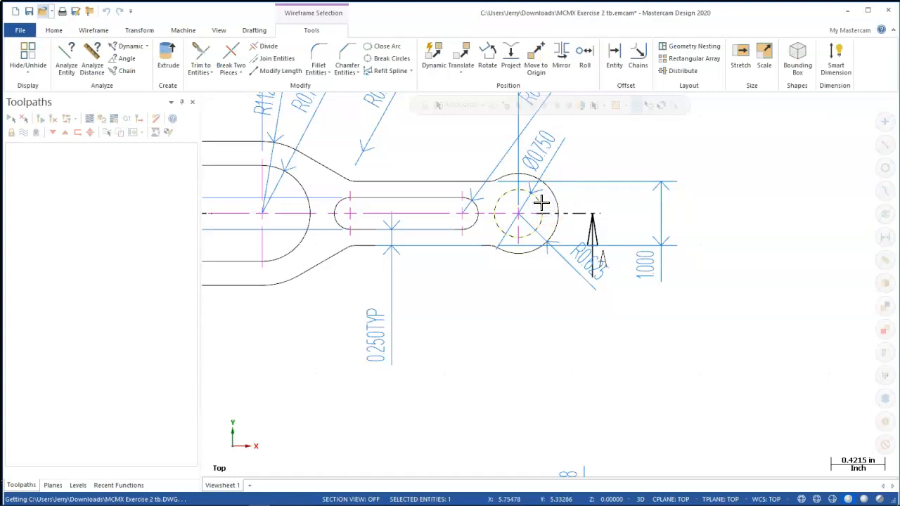
pyautogui.press('F4')
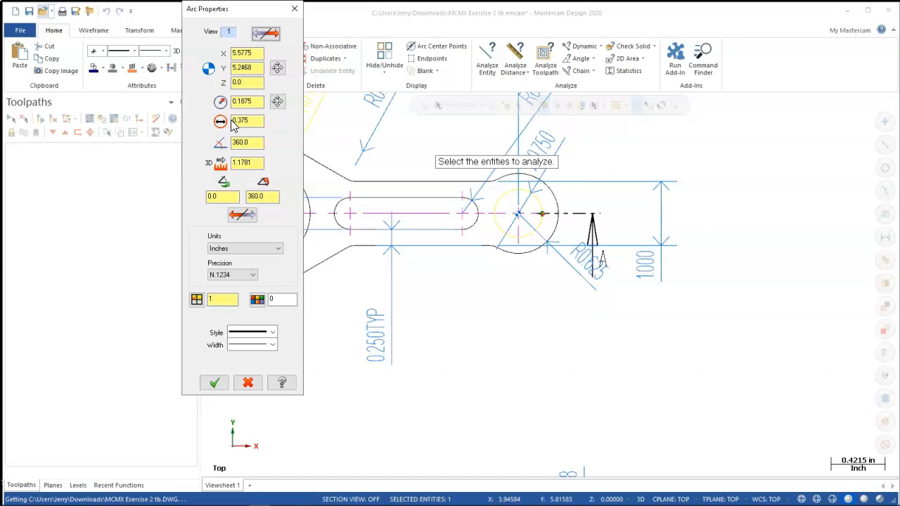
pyautogui.click(251, 382)
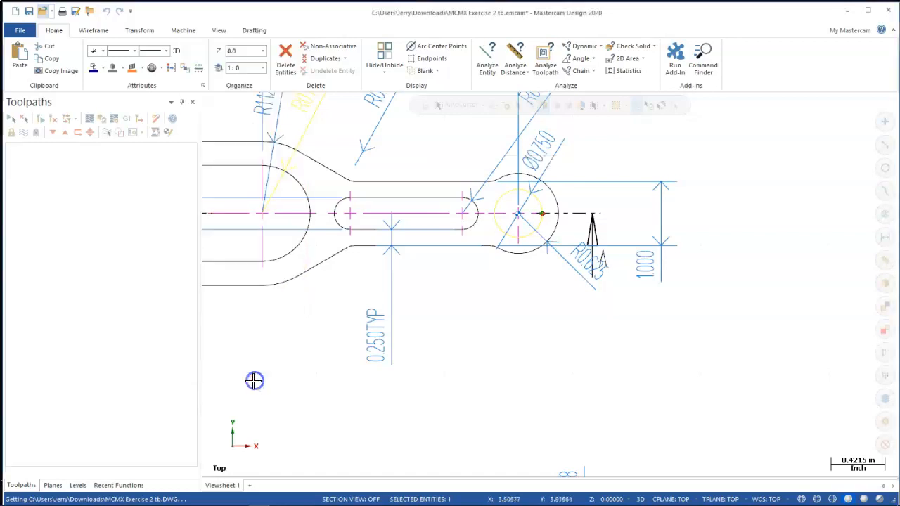
# Step: Scale the entire imported drawing uniformly by a factor of 2.0, using the Move method so no copy is left
pyautogui.scroll(-5, 465, 314)
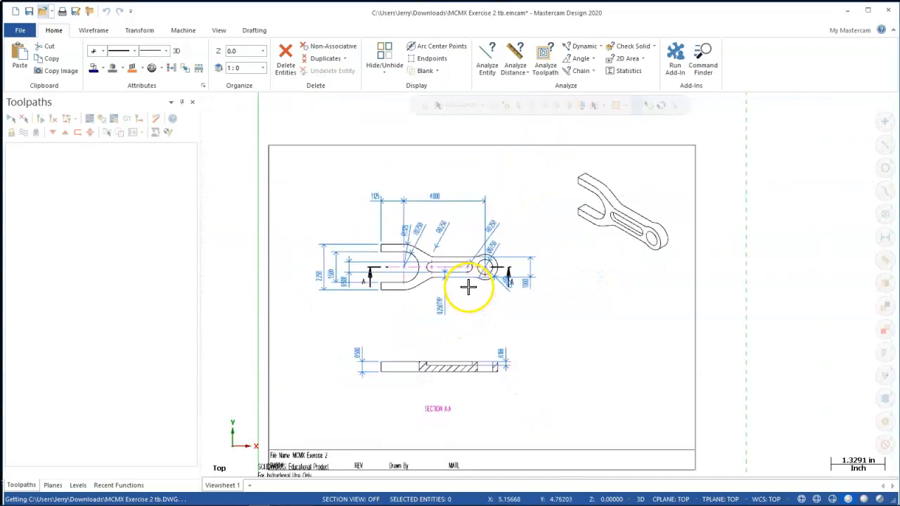
pyautogui.scroll(-5, 646, 343)
pyautogui.scroll(3, 597, 408)
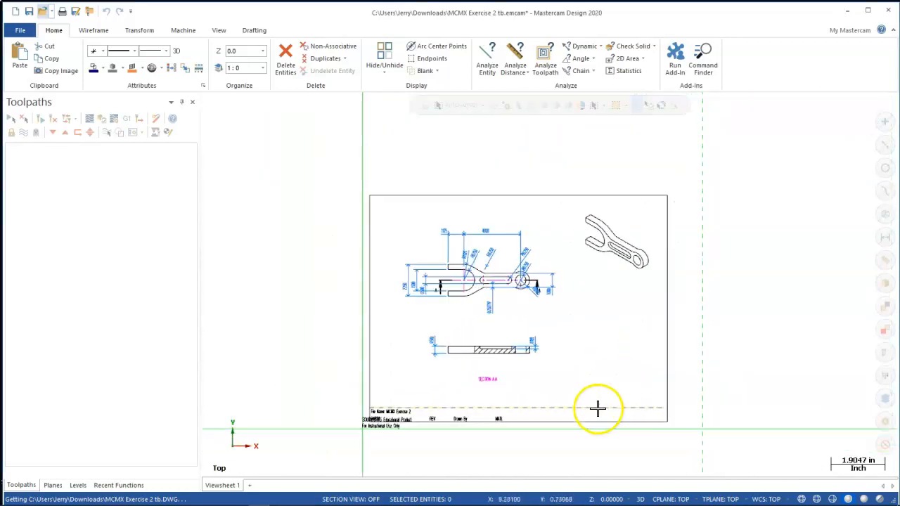
pyautogui.moveTo(282, 140)
pyautogui.mouseDown()
pyautogui.moveTo(721, 434)
pyautogui.moveTo(709, 450)
pyautogui.mouseUp()
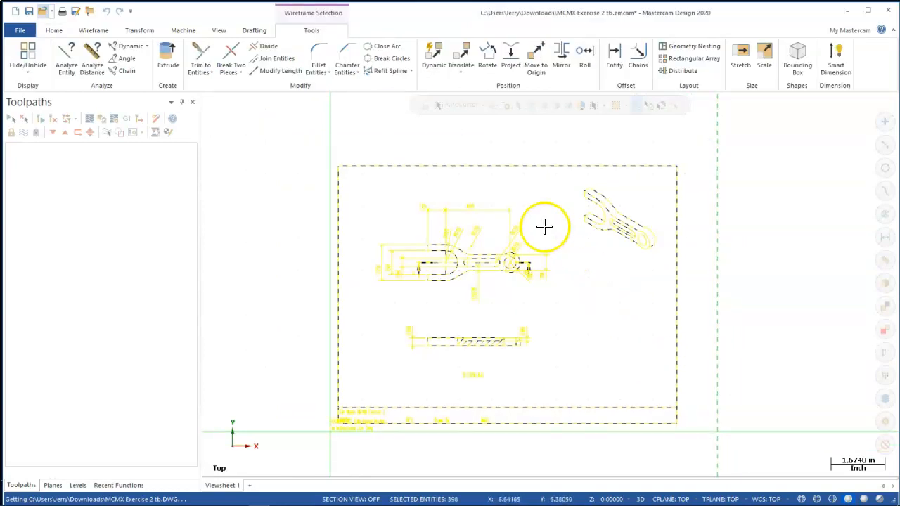
pyautogui.click(131, 32)
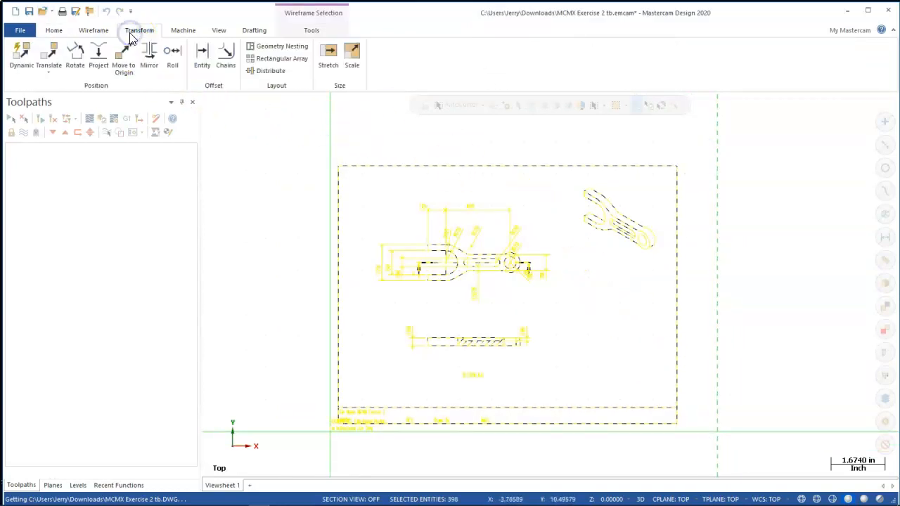
pyautogui.click(355, 60)
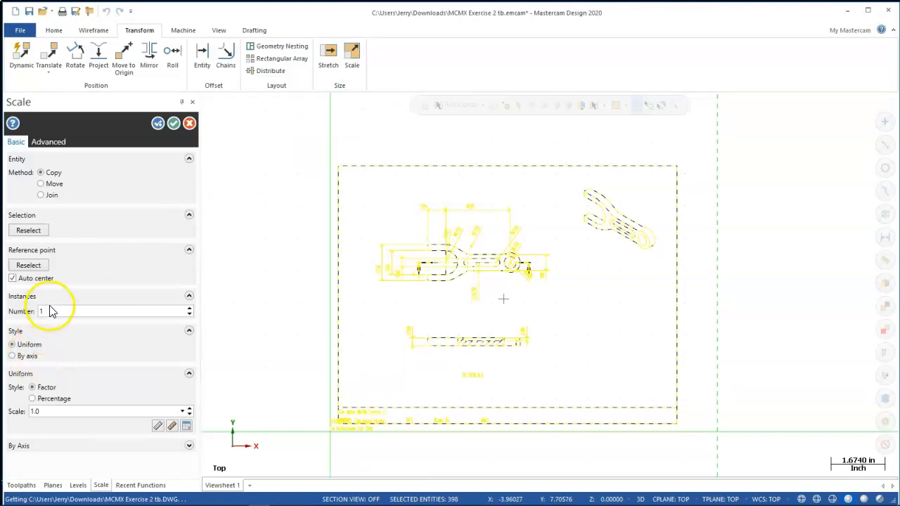
pyautogui.doubleClick(47, 413)
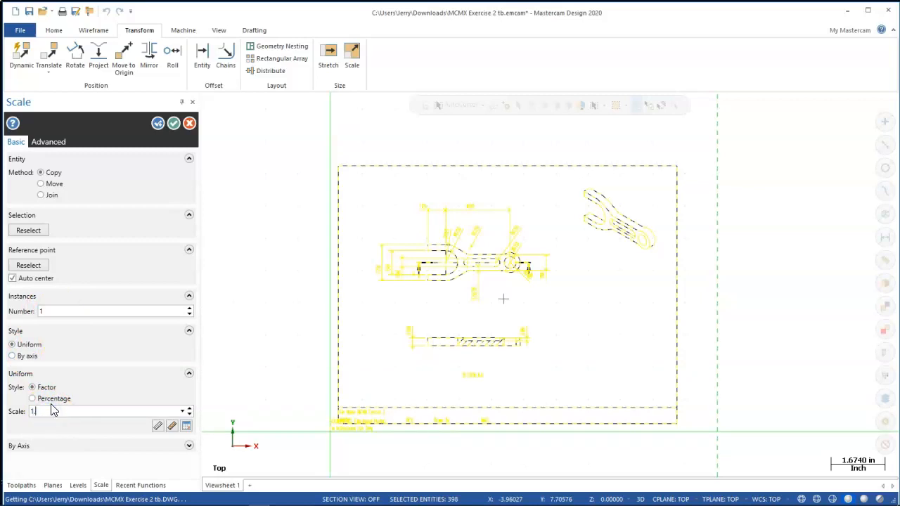
pyautogui.write('2')
pyautogui.press('Tab')
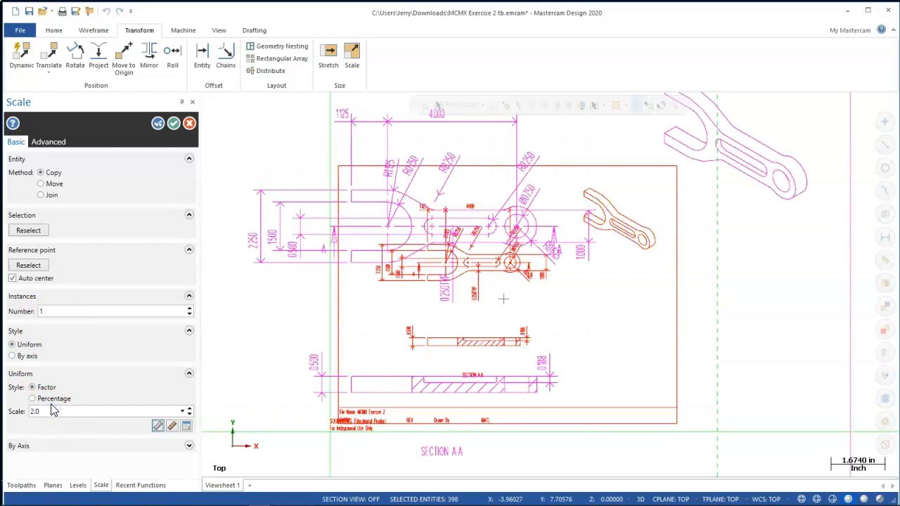
pyautogui.click(42, 183)
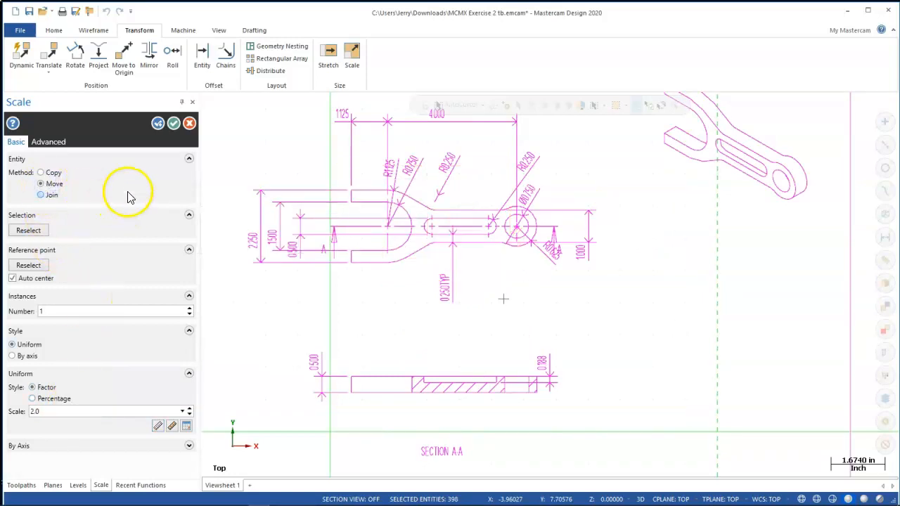
pyautogui.click(174, 123)
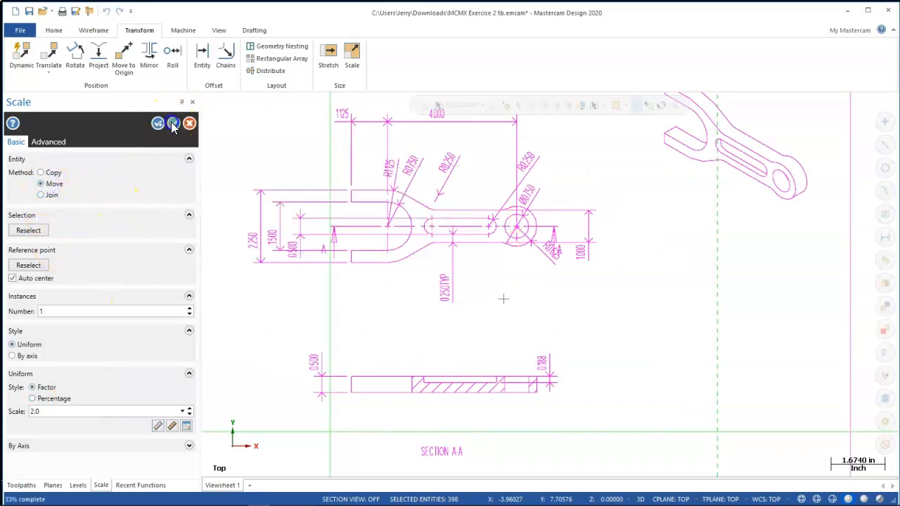
# Step: Analyze the scaled hole circle in the top view to verify its radius and diameter
pyautogui.click(520, 238)
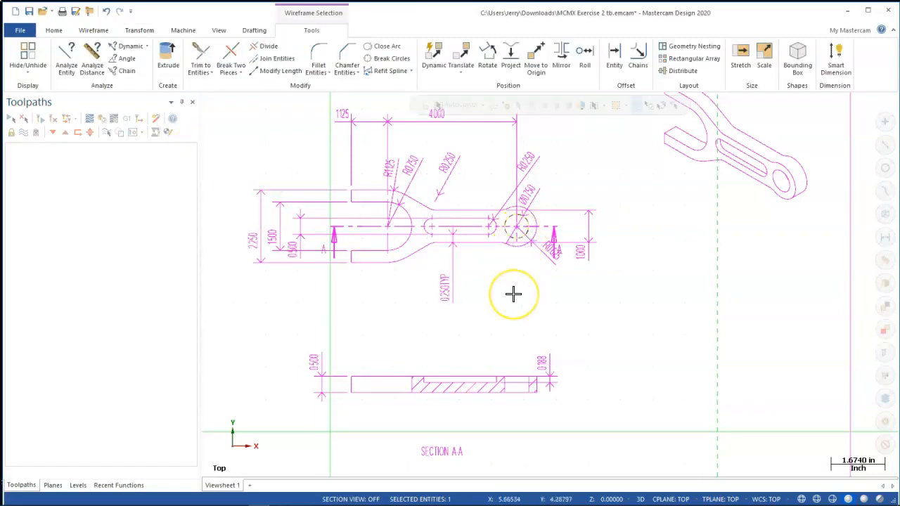
pyautogui.press('F4')
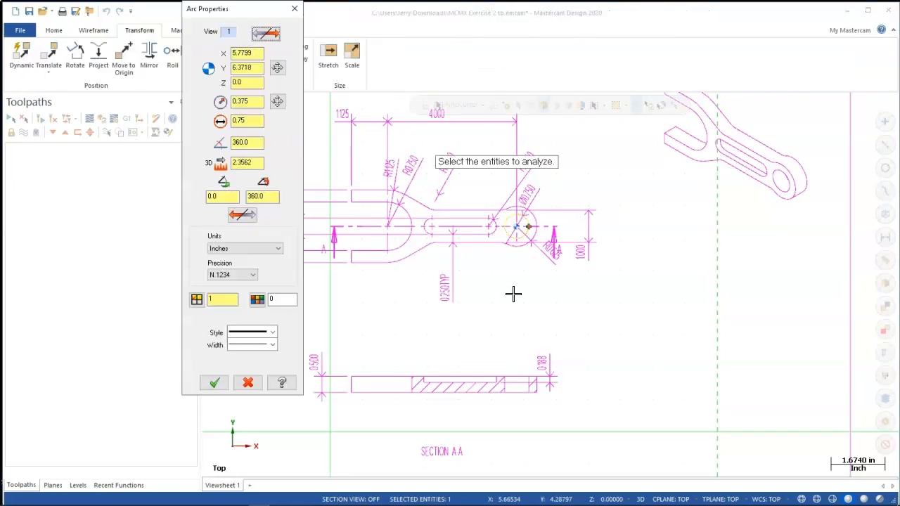
pyautogui.click(258, 121)
pyautogui.click(258, 103)
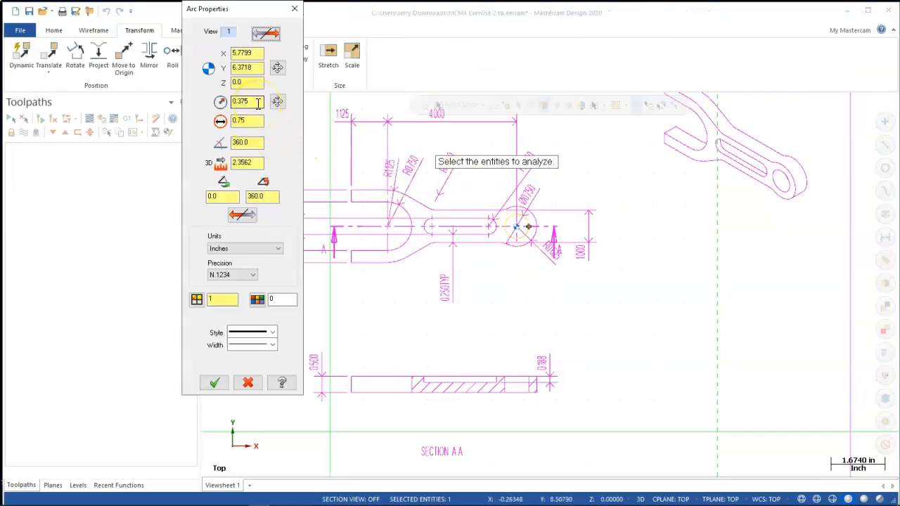
pyautogui.click(294, 9)
pyautogui.scroll(-3, 538, 180)
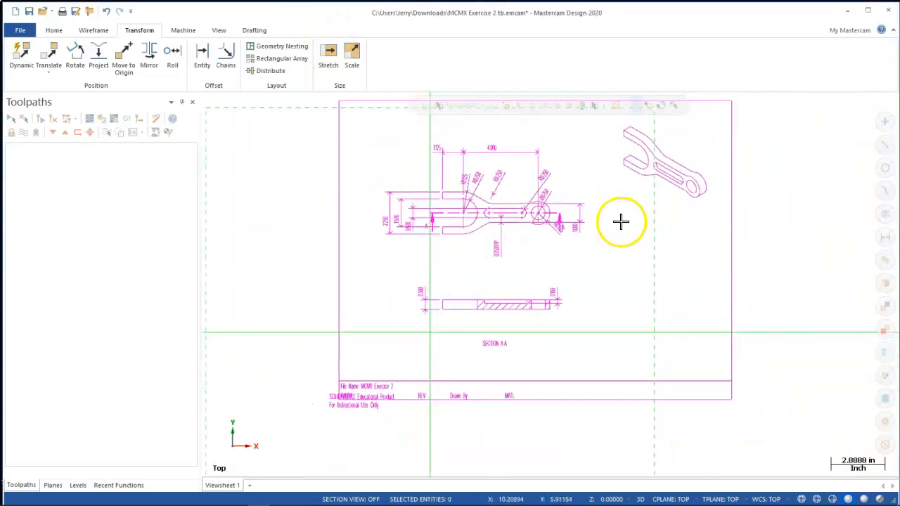
pyautogui.scroll(1, 592, 119)
pyautogui.scroll(1, 581, 122)
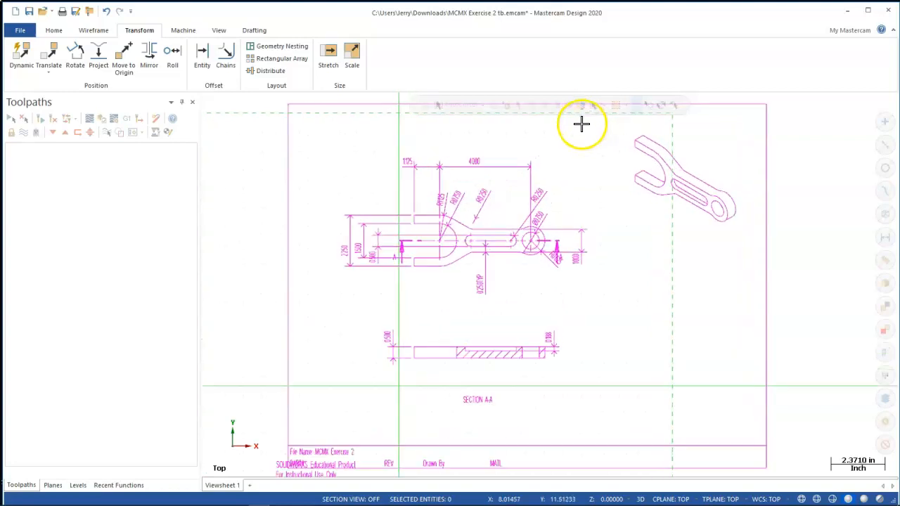
# Step: Move the entire drawing to the origin, using the upper-left corner of the fork in the part's top view as the base point
pyautogui.scroll(-1, 570, 140)
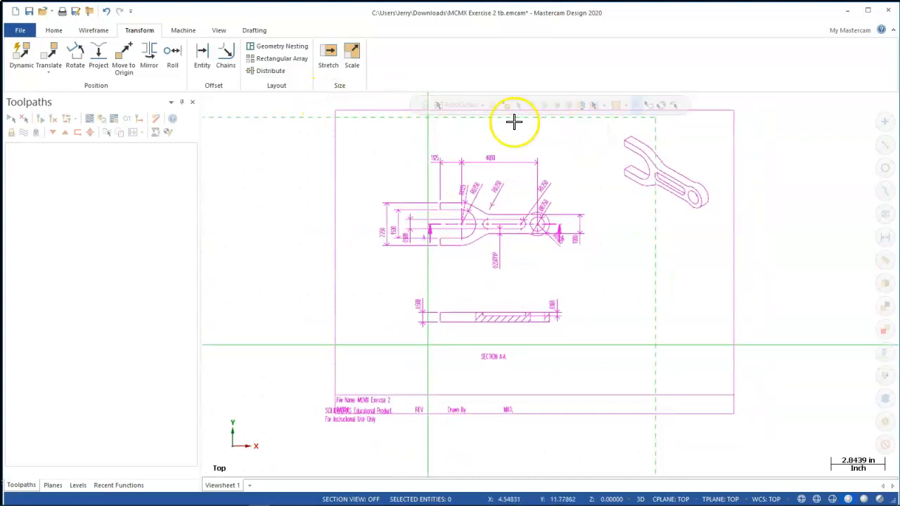
pyautogui.click(124, 60)
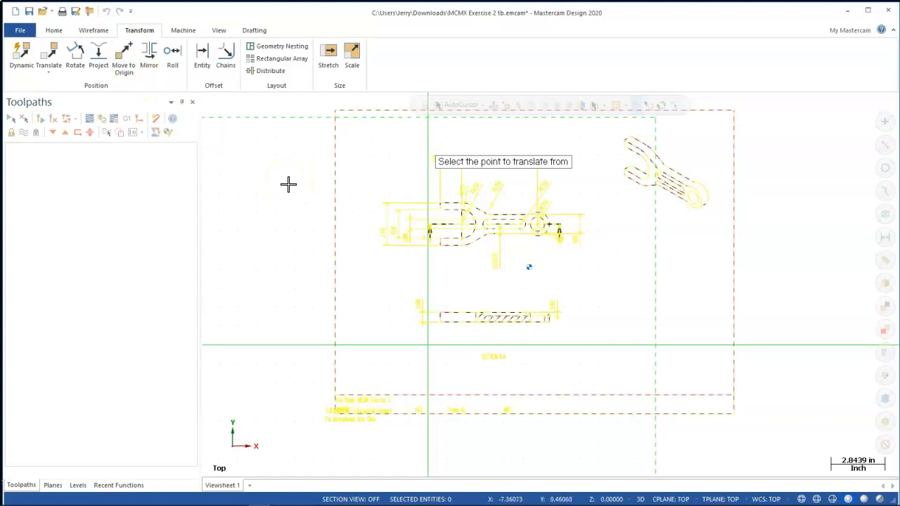
pyautogui.scroll(5, 436, 206)
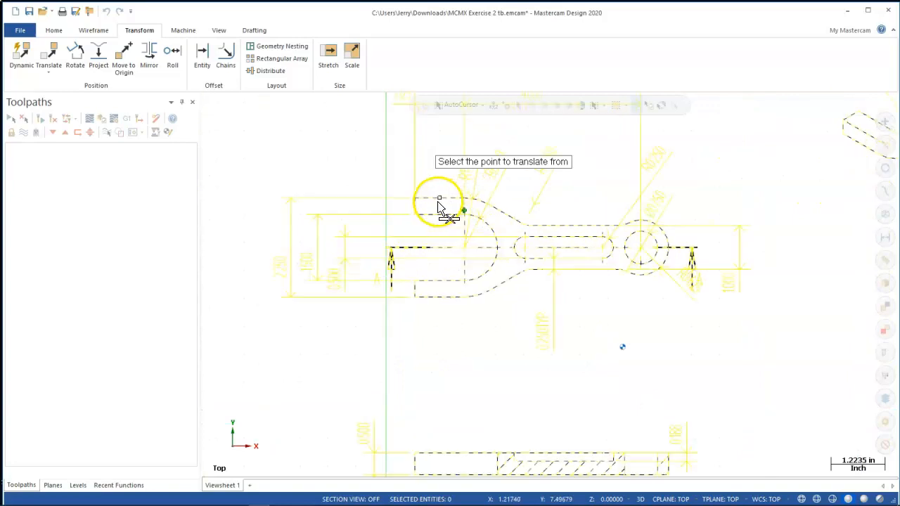
pyautogui.click(412, 202)
pyautogui.scroll(-6, 397, 263)
pyautogui.scroll(1, 460, 407)
# Step: Switch to the Assign4 page in the browser and examine the origin location and stock offsets on the exercise drawing
pyautogui.moveTo(227, 495)
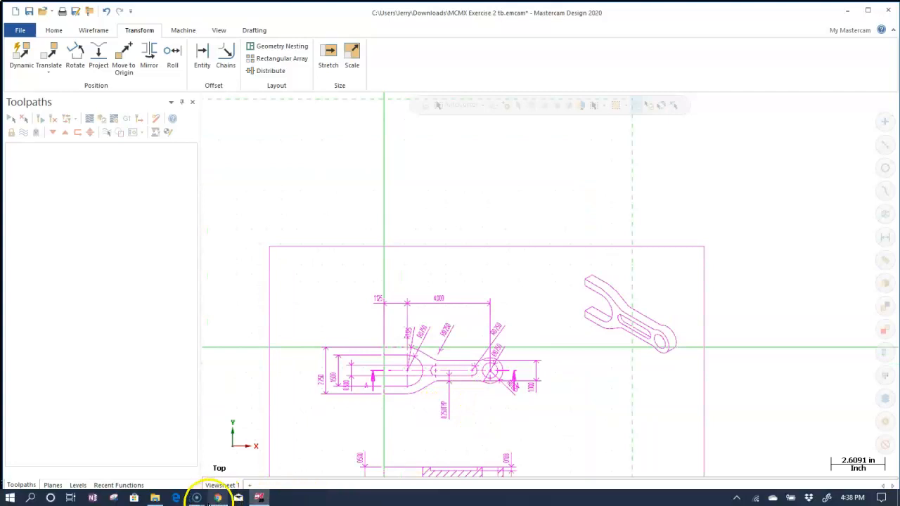
pyautogui.click(217, 498)
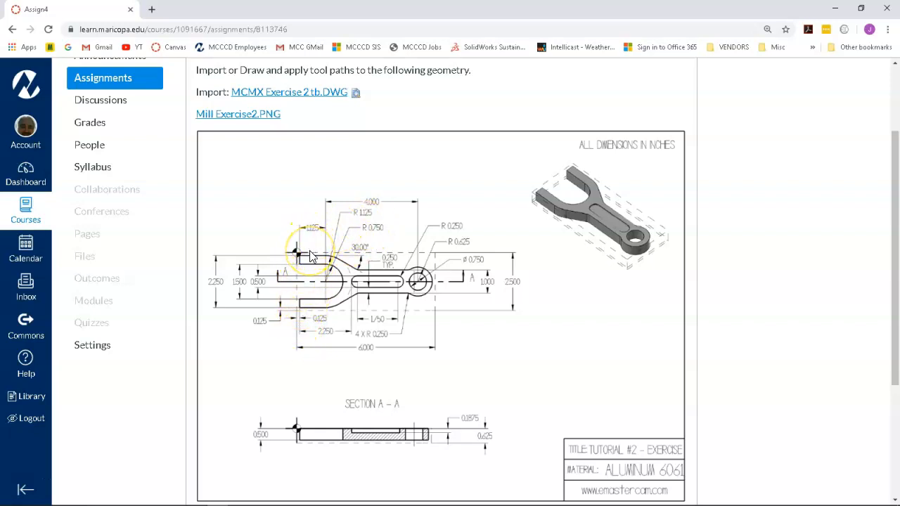
pyautogui.click(834, 9)
# Step: Translate the entire drawing in Mastercam by X 0.125 and Y -0.125, using the Move method
pyautogui.scroll(-2, 526, 225)
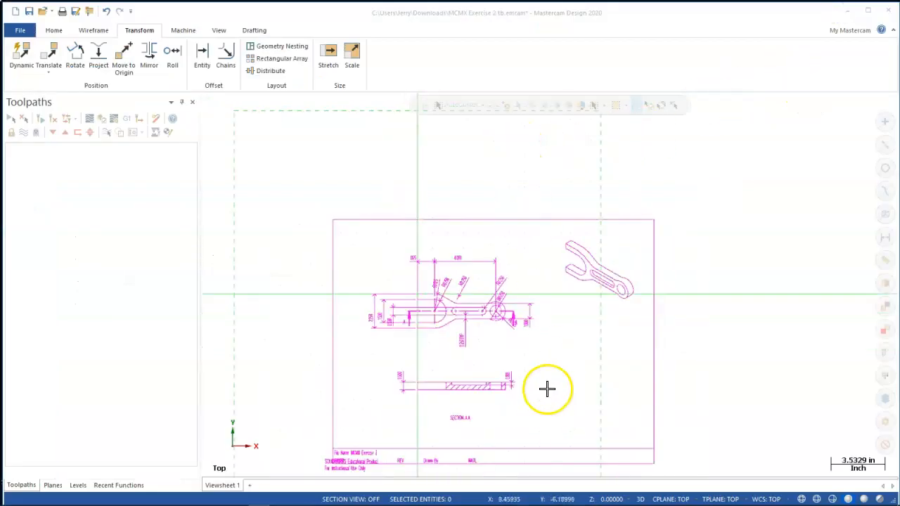
pyautogui.scroll(-1, 498, 200)
pyautogui.scroll(-1, 476, 353)
pyautogui.scroll(2, 496, 311)
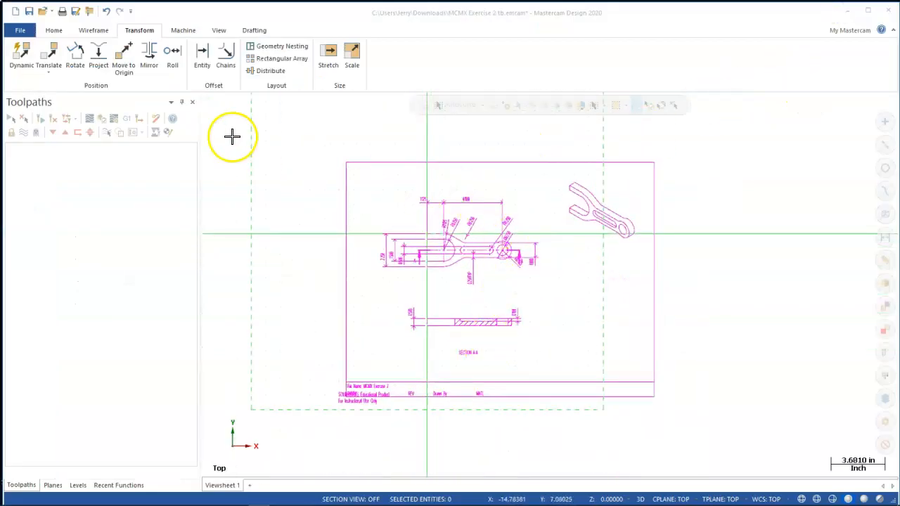
pyautogui.click(50, 53)
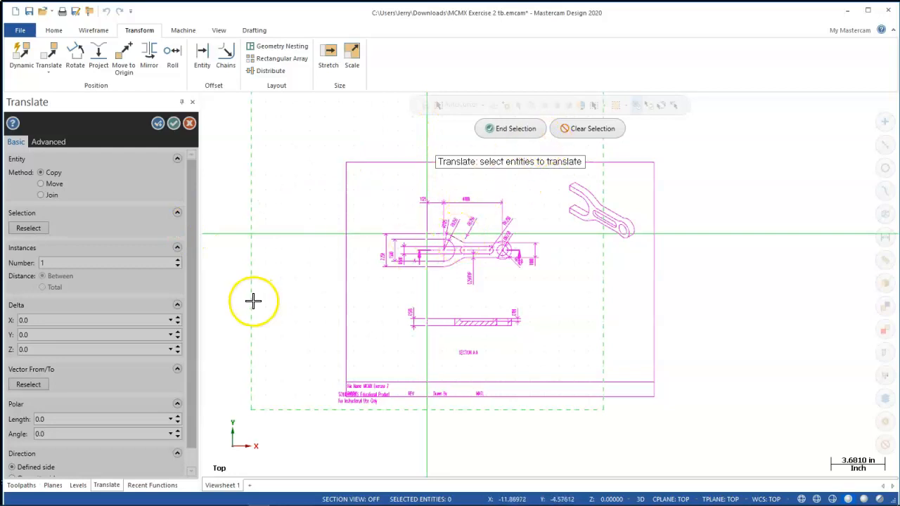
pyautogui.click(192, 328)
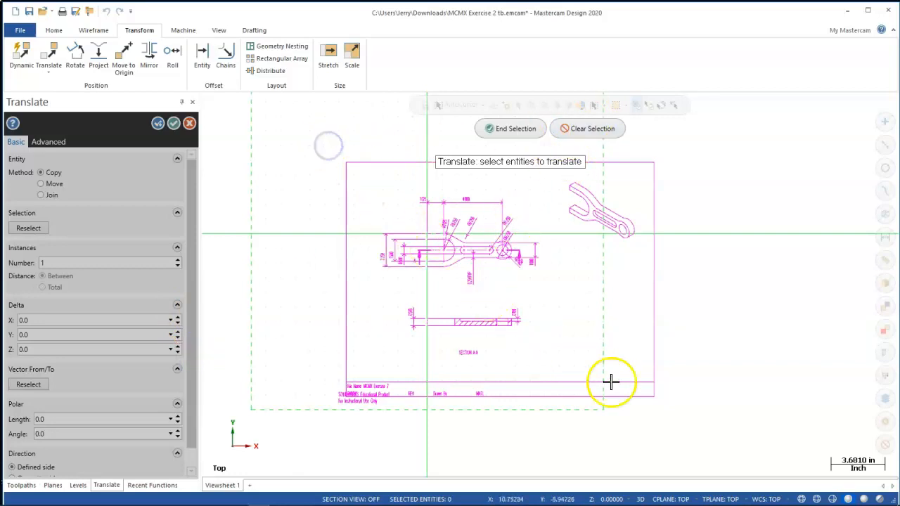
pyautogui.moveTo(696, 408)
pyautogui.mouseDown()
pyautogui.moveTo(300, 175)
pyautogui.moveTo(311, 145)
pyautogui.mouseUp()
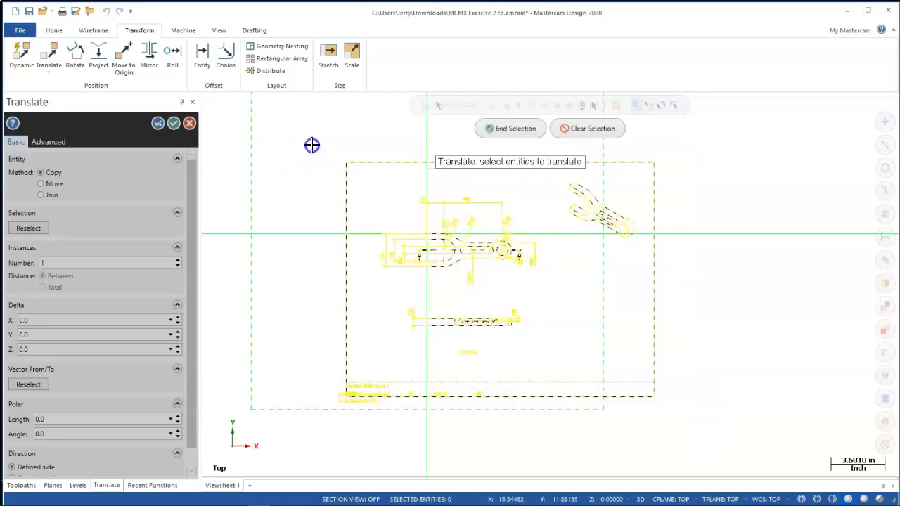
pyautogui.click(531, 129)
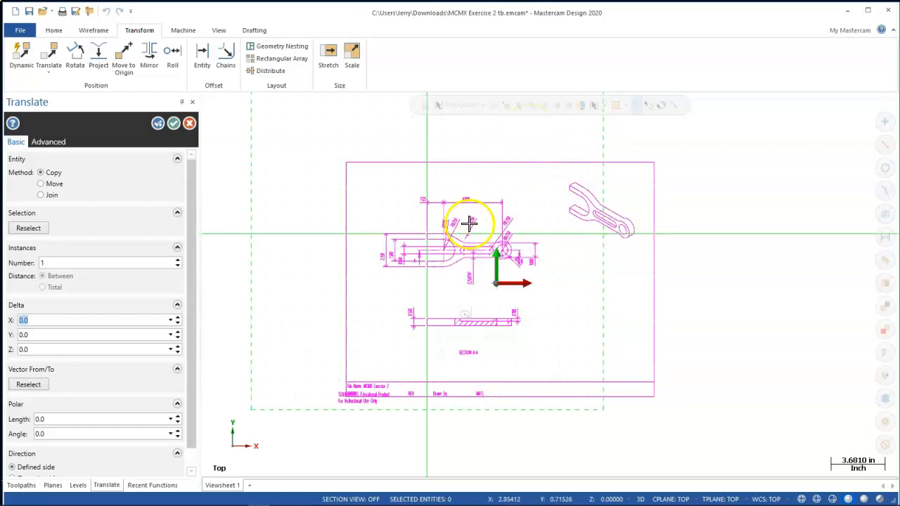
pyautogui.scroll(2, 469, 224)
pyautogui.scroll(3, 469, 223)
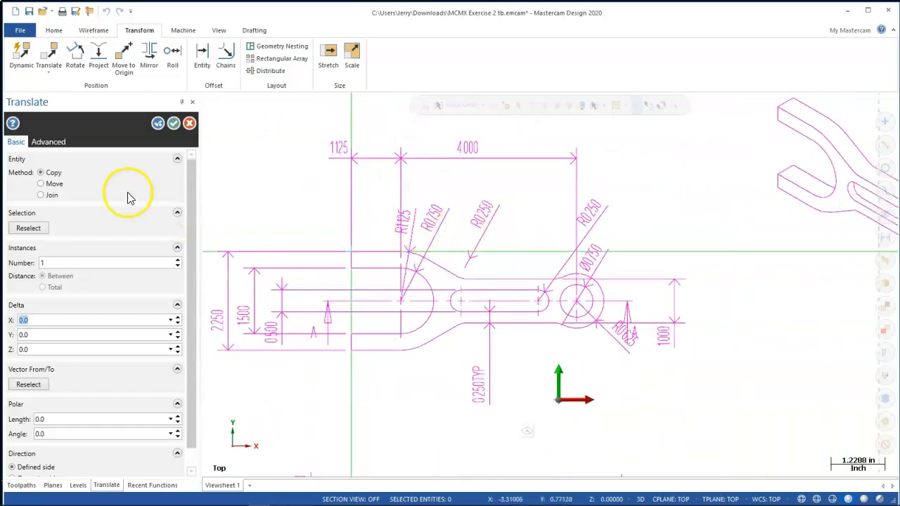
pyautogui.click(49, 186)
pyautogui.click(52, 317)
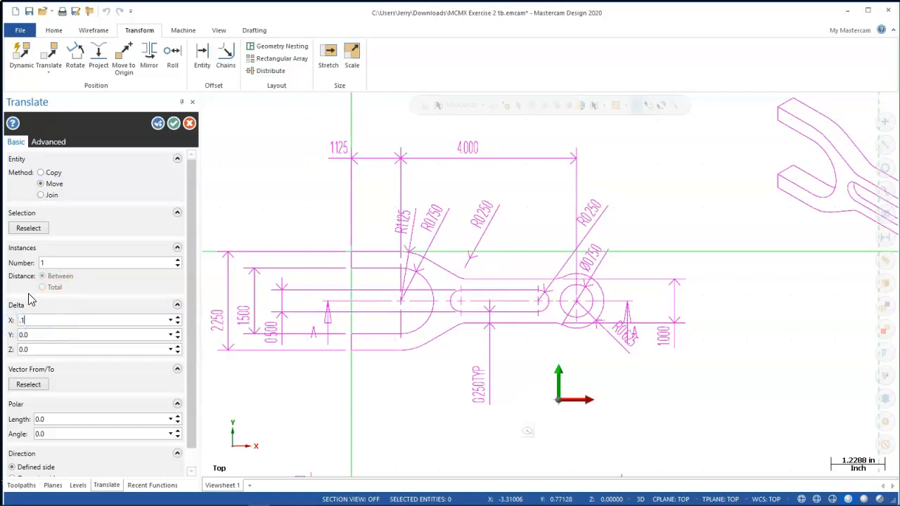
pyautogui.press('Tab')
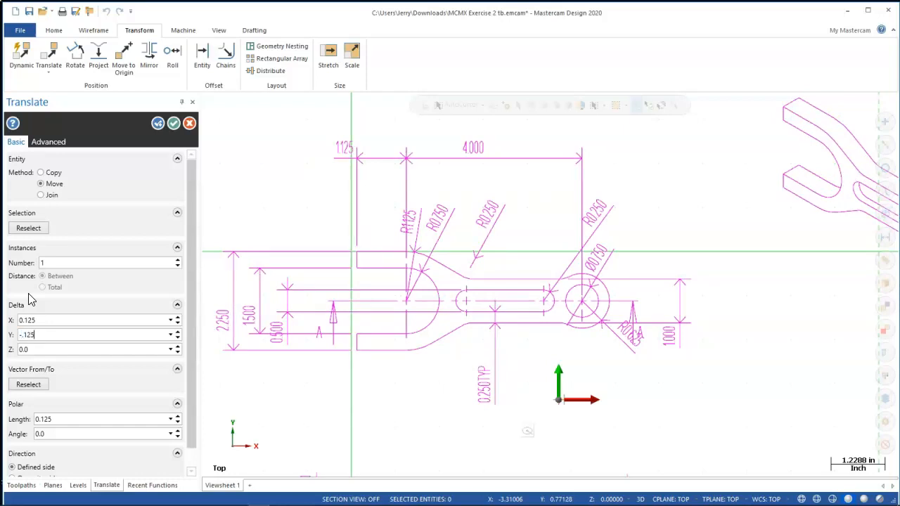
pyautogui.click(174, 123)
pyautogui.scroll(-5, 285, 209)
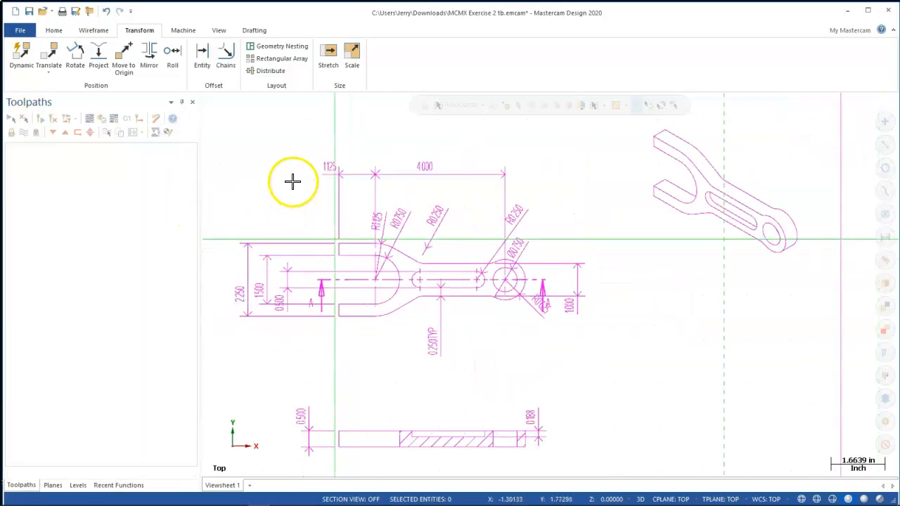
pyautogui.scroll(2, 231, 245)
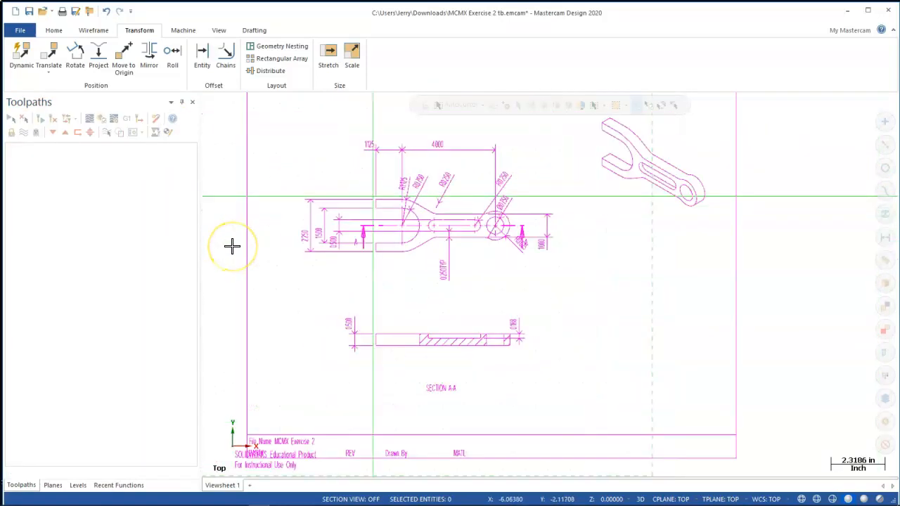
pyautogui.scroll(-1, 231, 246)
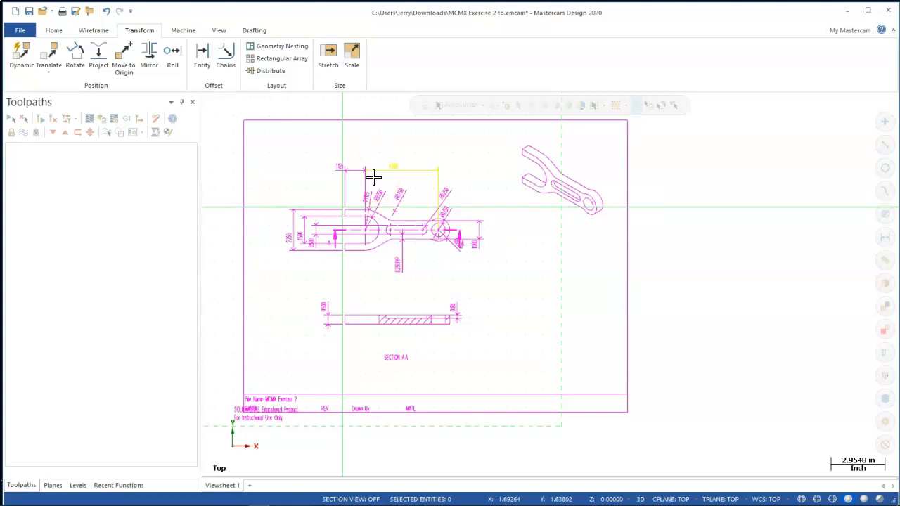
pyautogui.click(361, 274)
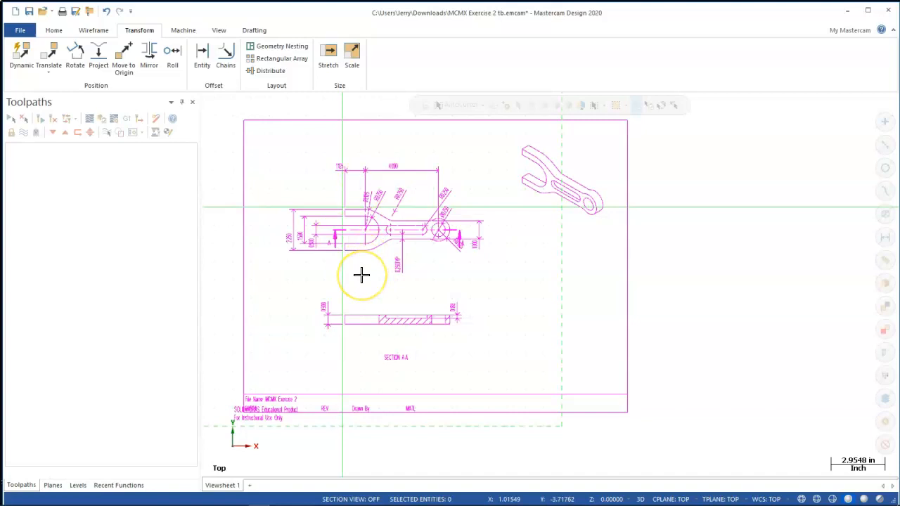
pyautogui.scroll(4, 329, 230)
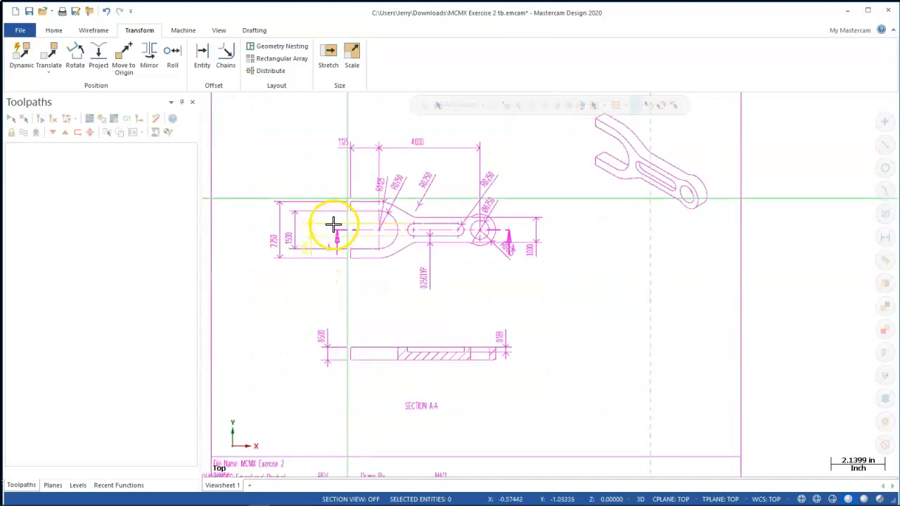
pyautogui.scroll(-4, 434, 257)
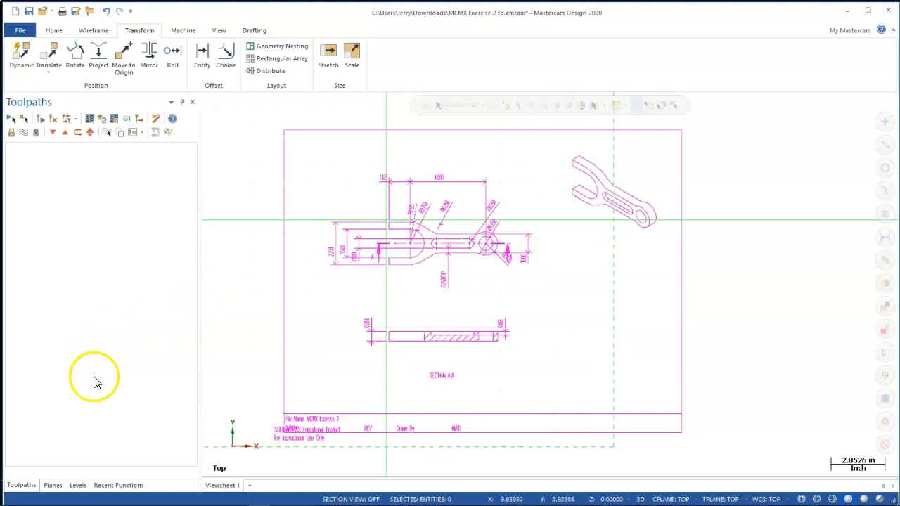
# Step: Hide the DIMS and CENTER levels
pyautogui.click(78, 485)
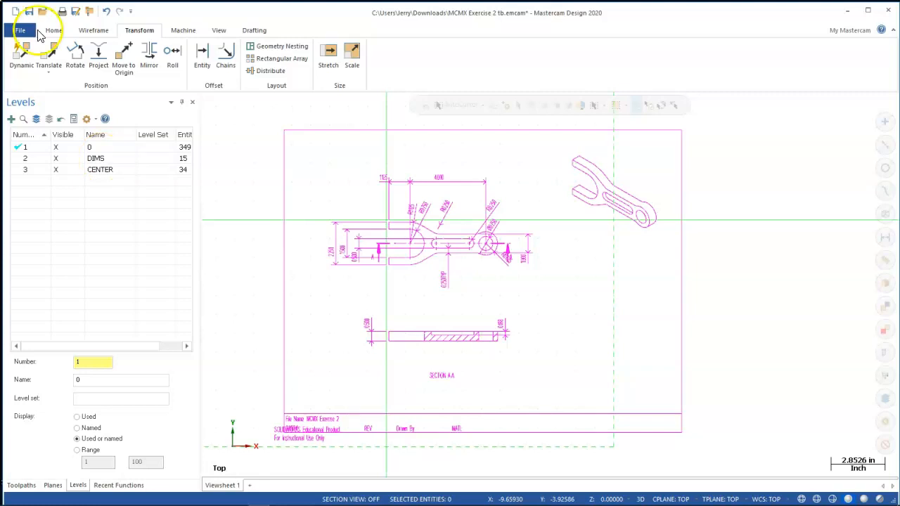
pyautogui.click(68, 158)
pyautogui.click(68, 169)
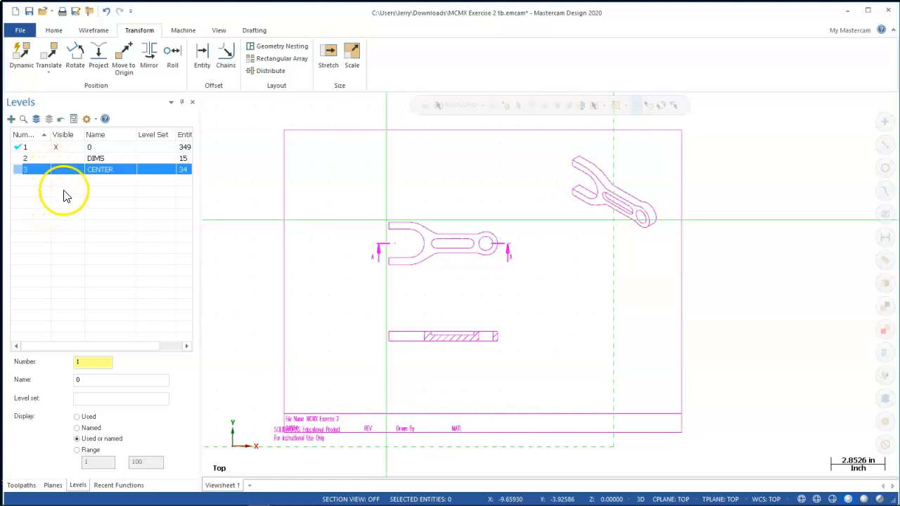
# Step: Create a new active level number 10 named title
pyautogui.click(96, 364)
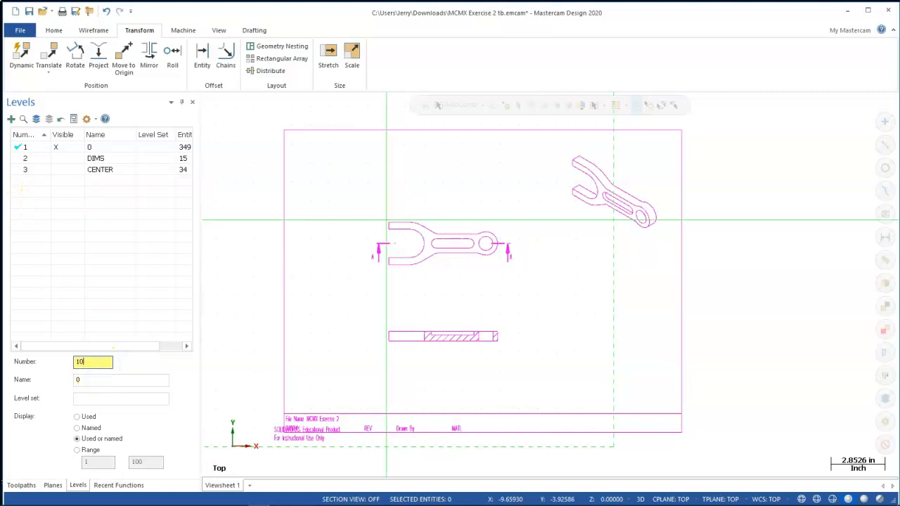
pyautogui.write('0')
pyautogui.press('Return')
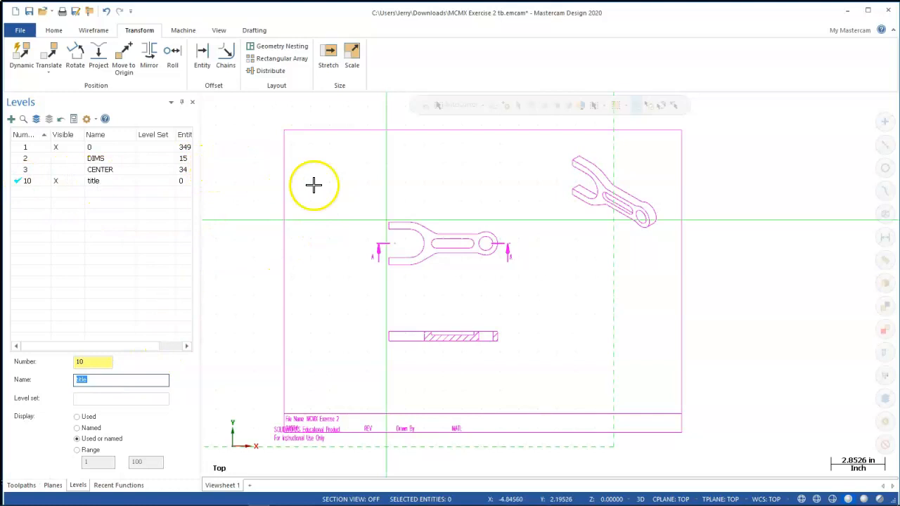
# Step: Change the level attribute of everything outside the part's top view to level 10, selecting it with an Out window around that view
pyautogui.scroll(2, 438, 271)
pyautogui.scroll(-3, 388, 169)
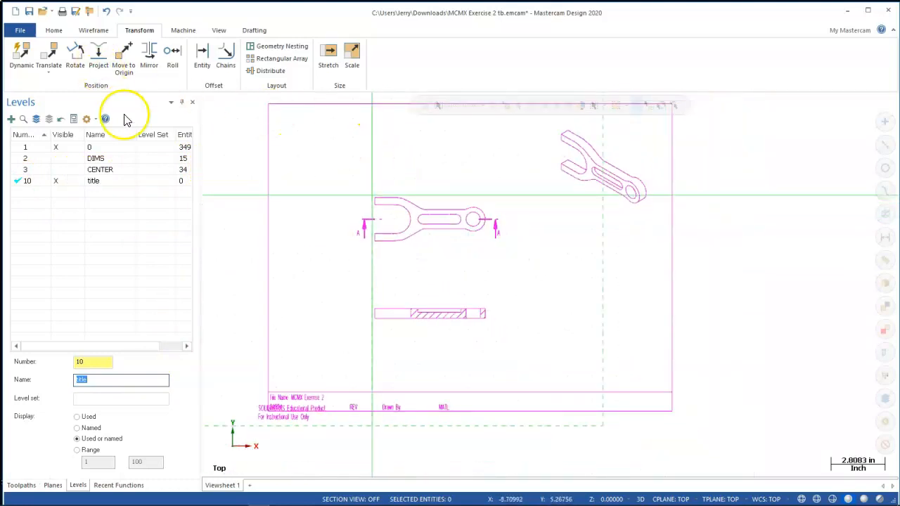
pyautogui.click(54, 30)
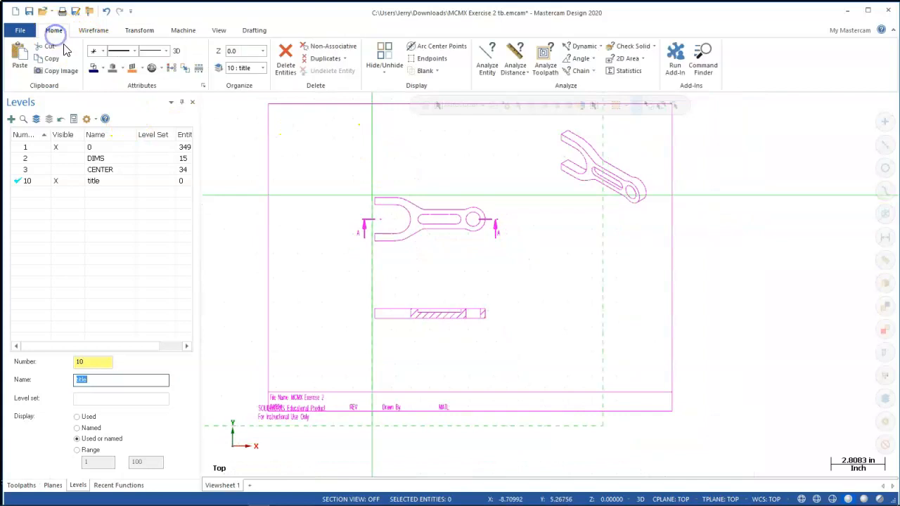
pyautogui.click(198, 69)
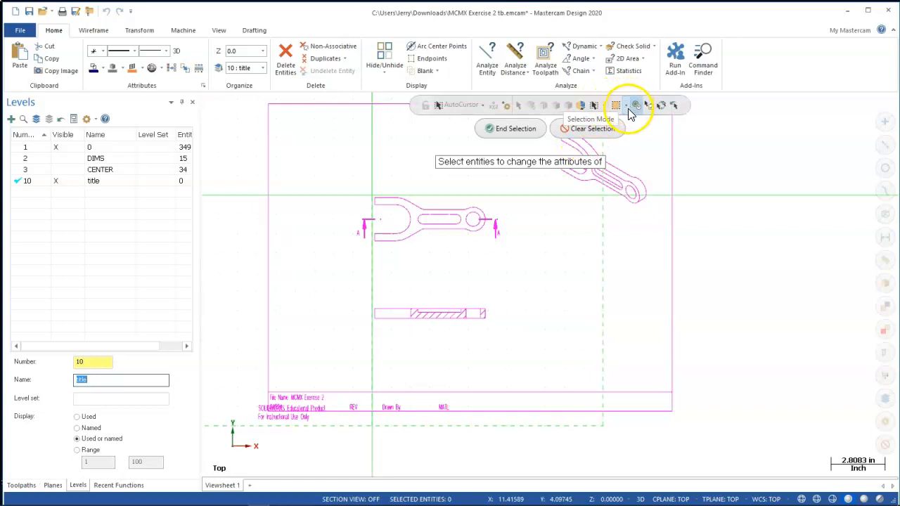
pyautogui.click(626, 106)
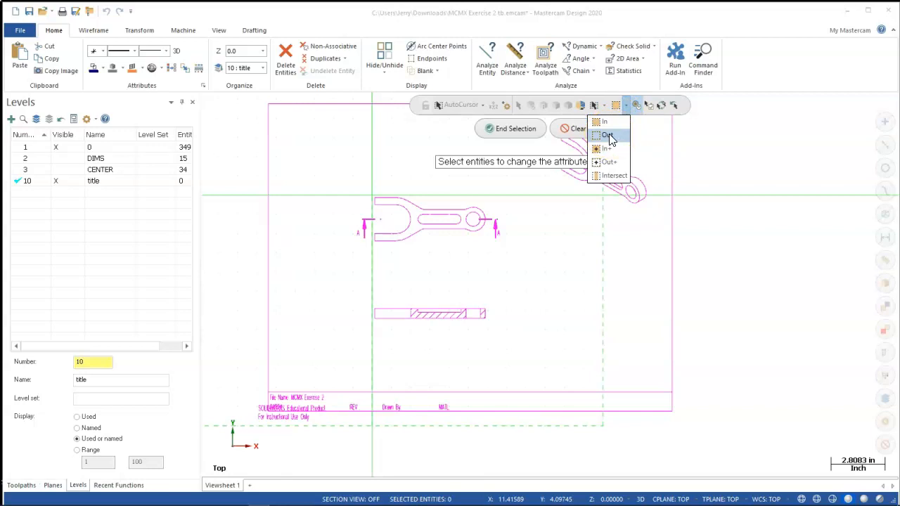
pyautogui.click(608, 135)
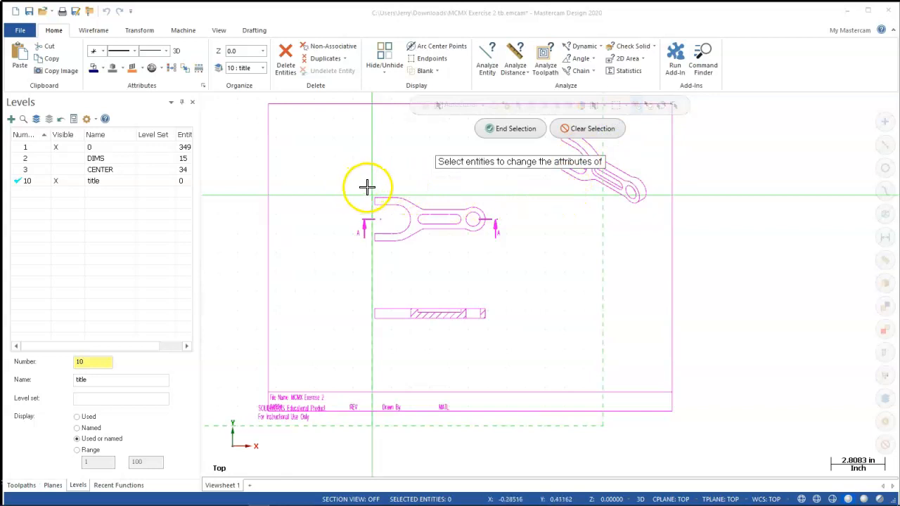
pyautogui.moveTo(482, 249); pyautogui.dragTo(374, 199)
pyautogui.scroll(2, 457, 273)
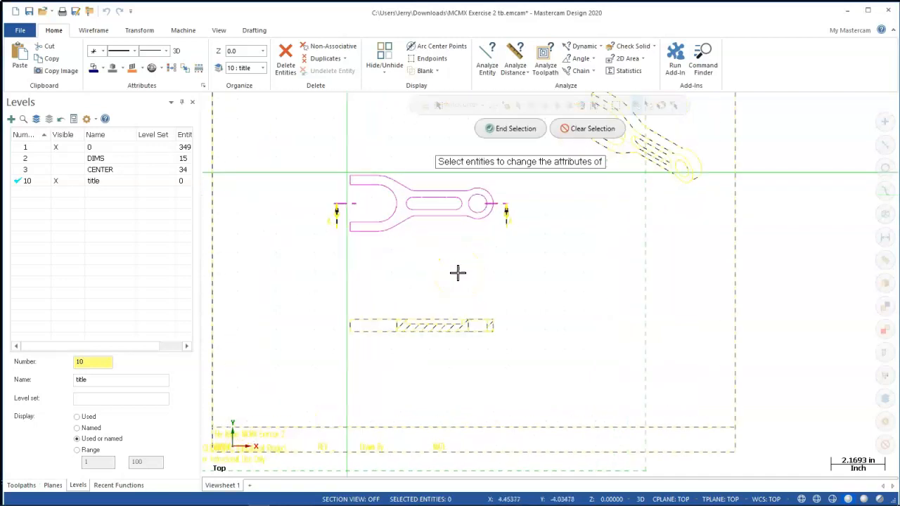
pyautogui.click(525, 130)
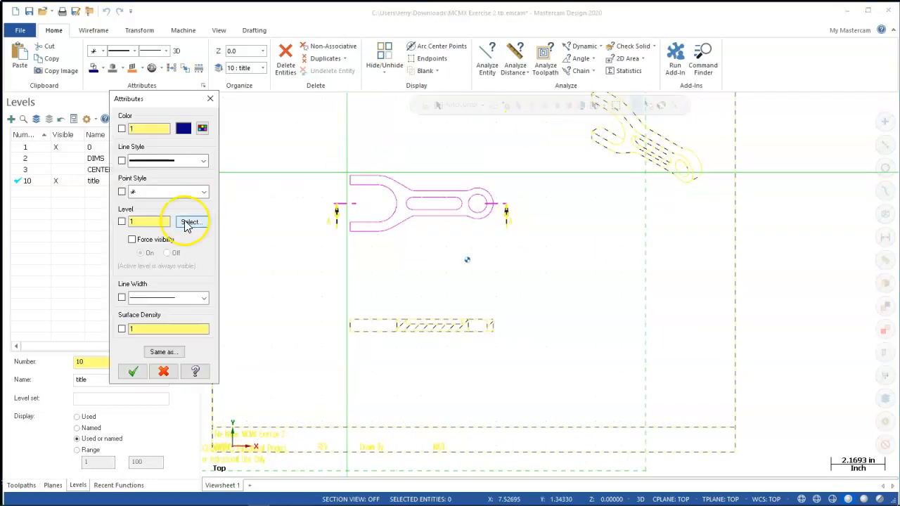
pyautogui.write('0')
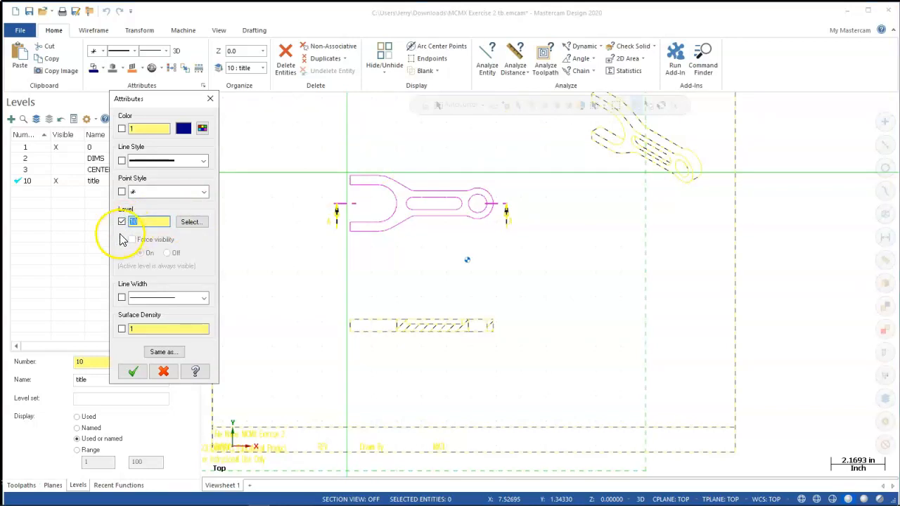
pyautogui.click(133, 371)
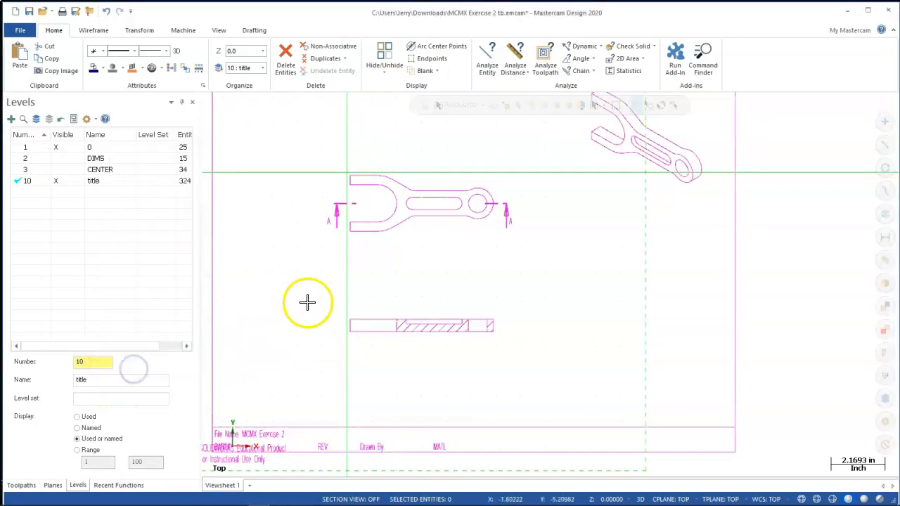
# Step: Make level 1 the active level and hide level 10, title
pyautogui.click(20, 147)
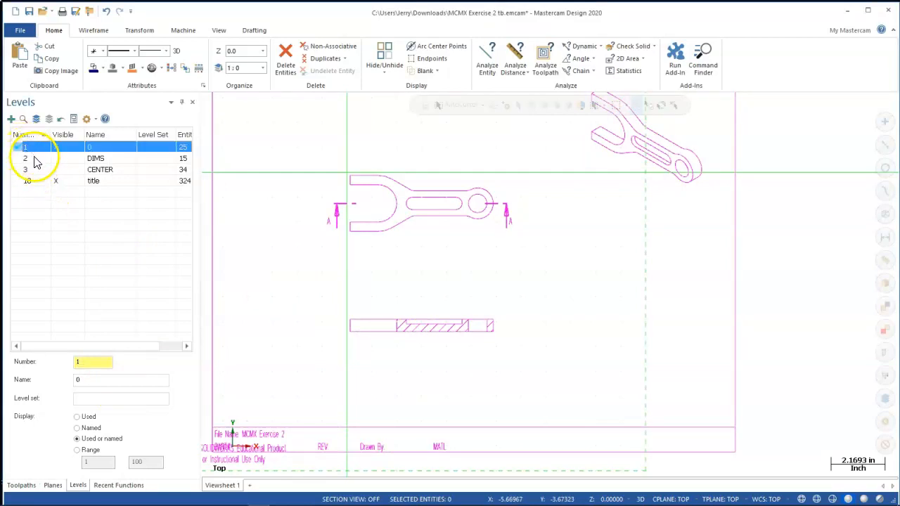
pyautogui.click(56, 181)
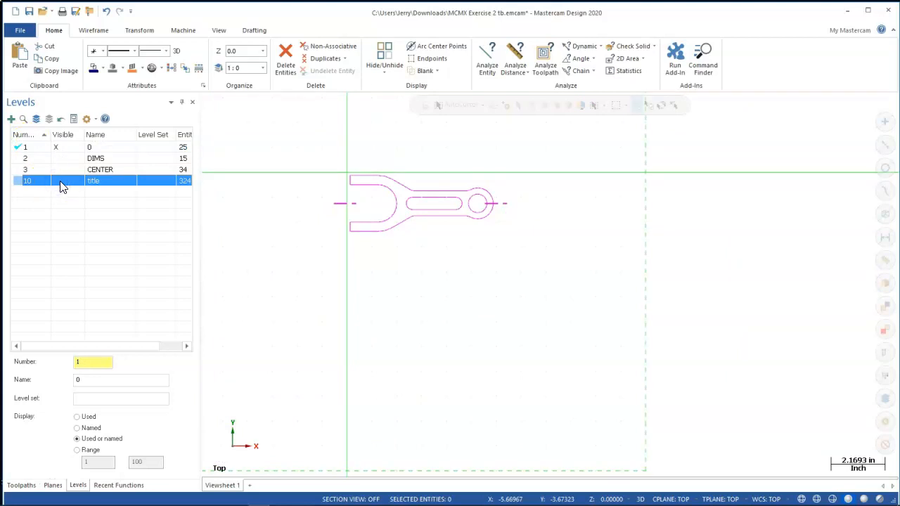
# Step: Change the level attribute of the two centerline segments at the fork opening and the round end to level 10
pyautogui.scroll(-3, 336, 245)
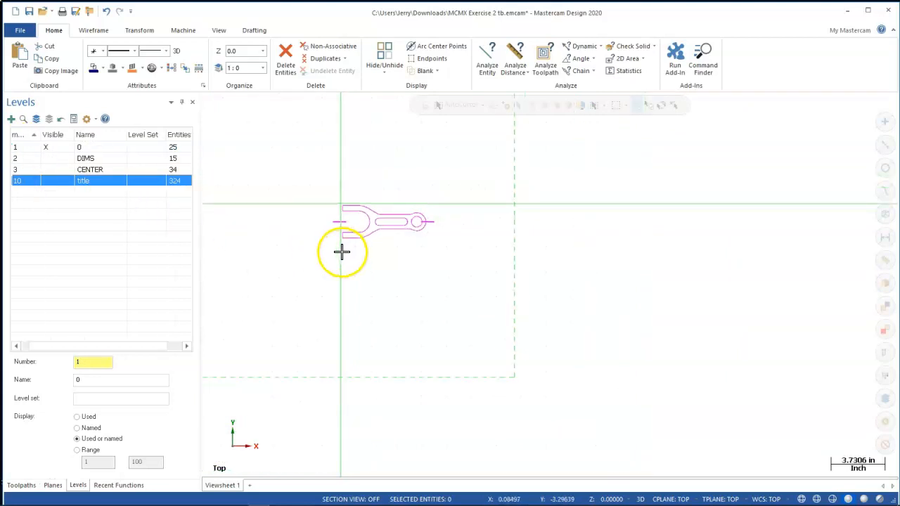
pyautogui.scroll(4, 345, 194)
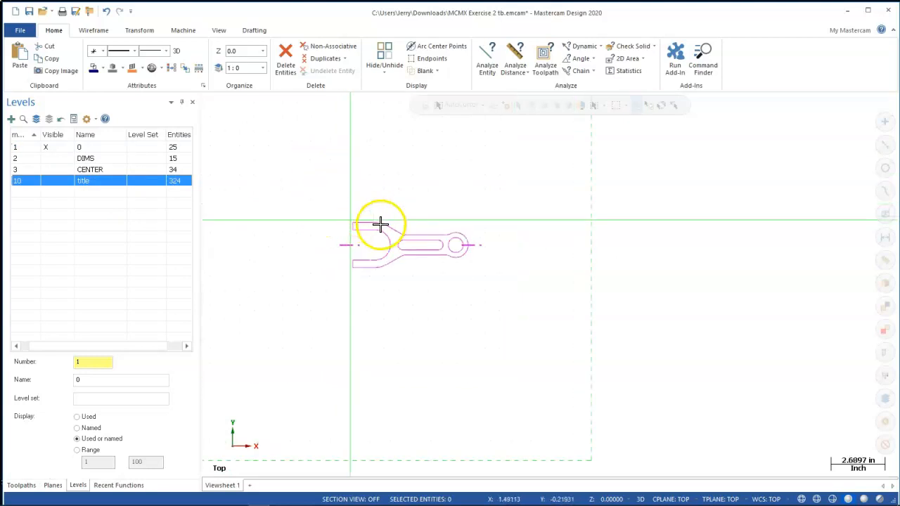
pyautogui.scroll(2, 269, 229)
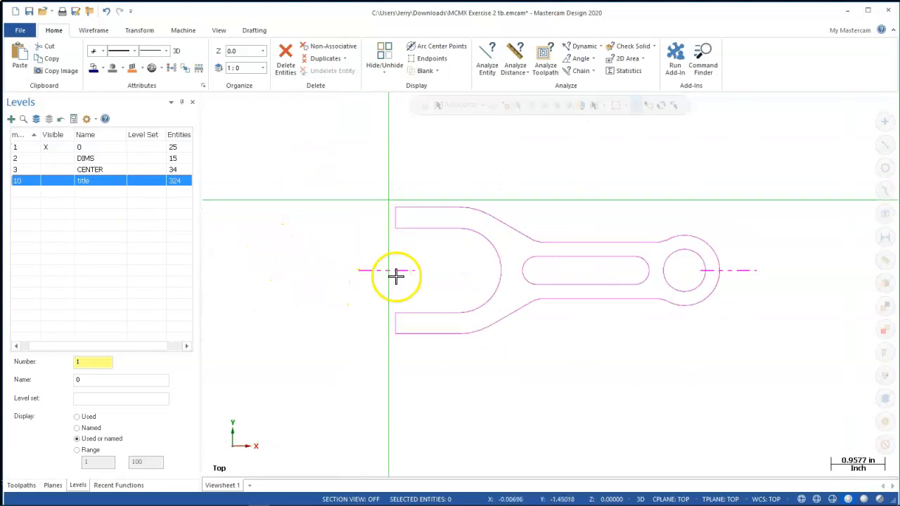
pyautogui.click(400, 271)
pyautogui.click(738, 270)
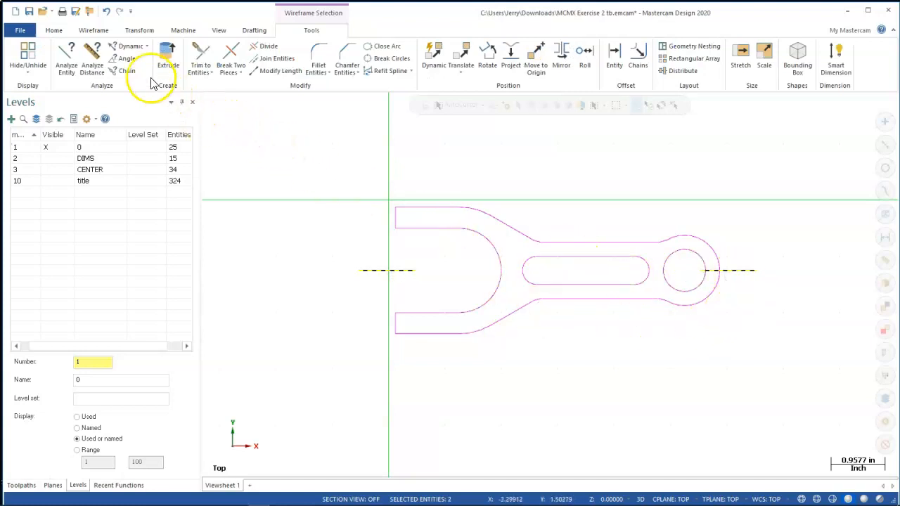
pyautogui.click(61, 32)
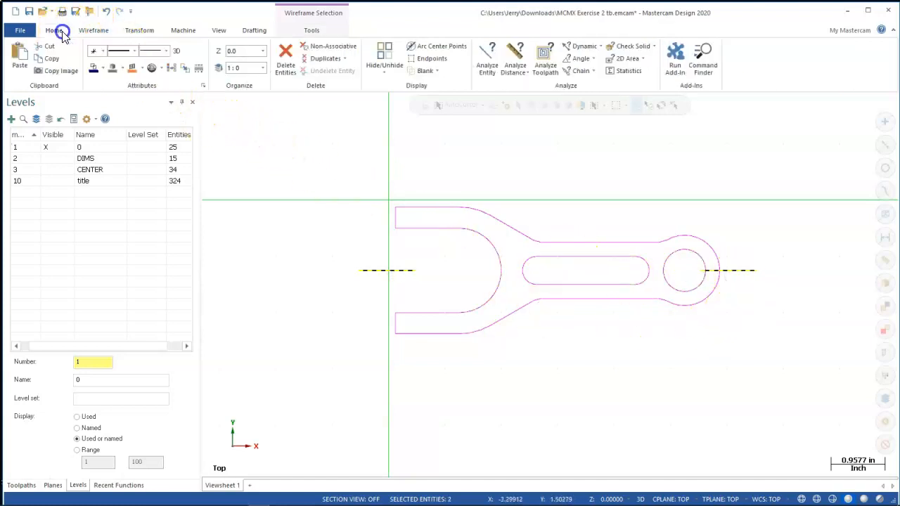
pyautogui.click(198, 68)
pyautogui.click(122, 221)
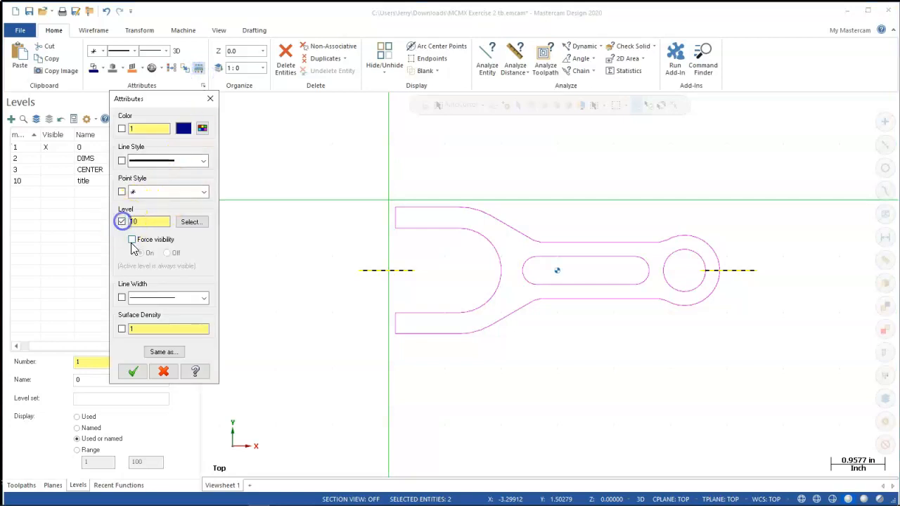
pyautogui.click(133, 371)
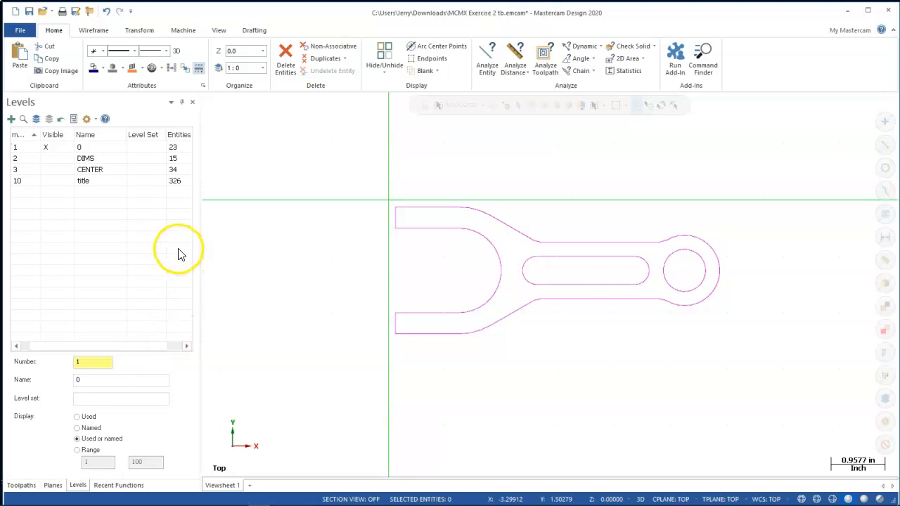
# Step: Activate level 10, title, and create an unnamed level number 4
pyautogui.click(94, 362)
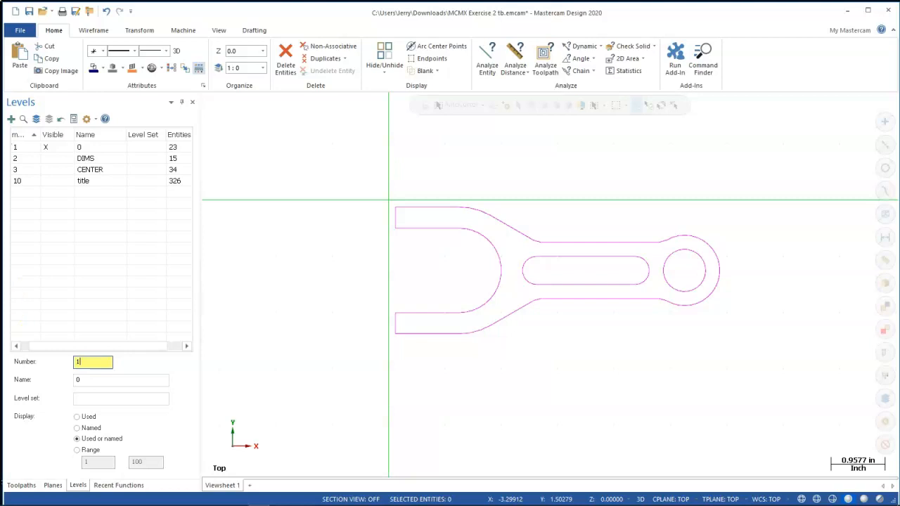
pyautogui.click(28, 182)
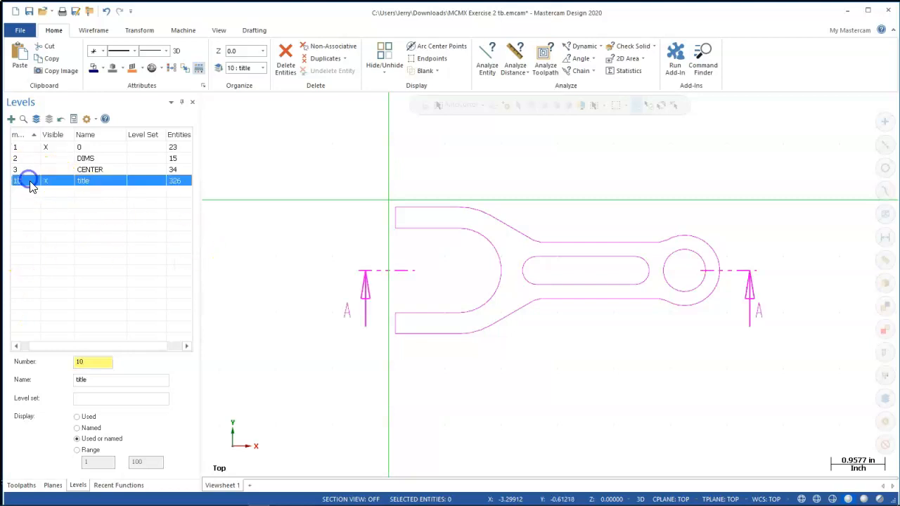
pyautogui.click(96, 362)
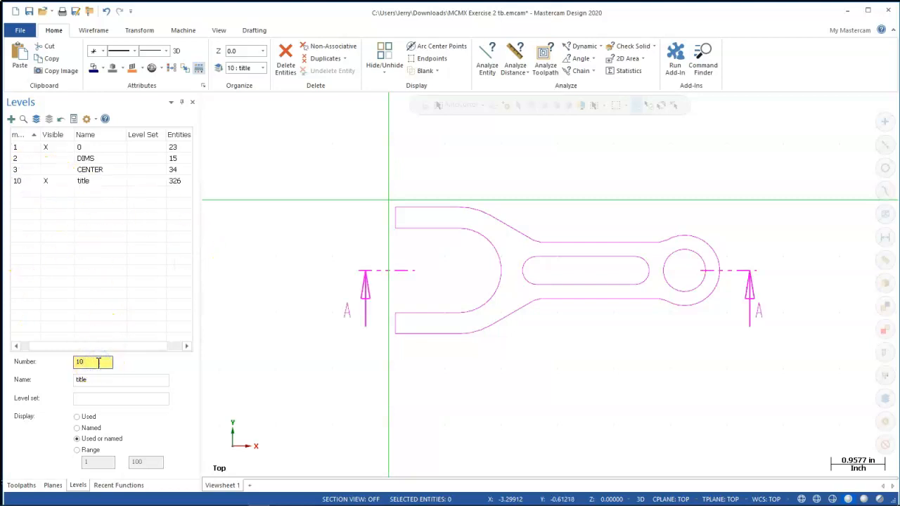
pyautogui.write('4')
pyautogui.press('Return')
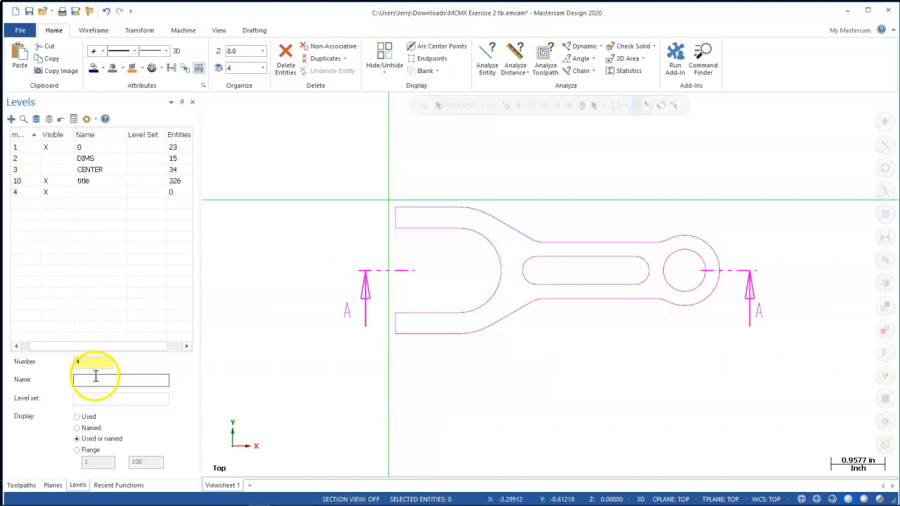
# Step: Create a new active level number 20 named Stock
pyautogui.click(74, 361)
pyautogui.write('20')
pyautogui.press('Return')
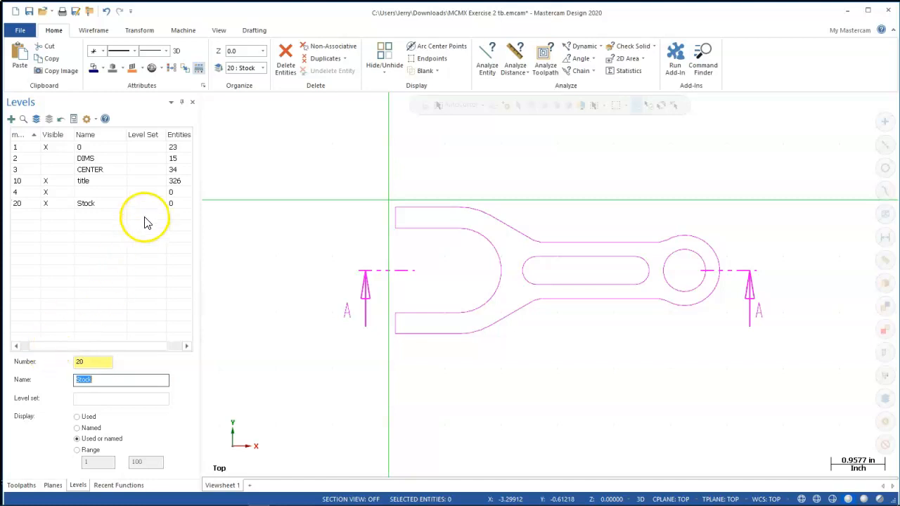
# Step: Hide level 10, title, and the empty level 4
pyautogui.click(93, 30)
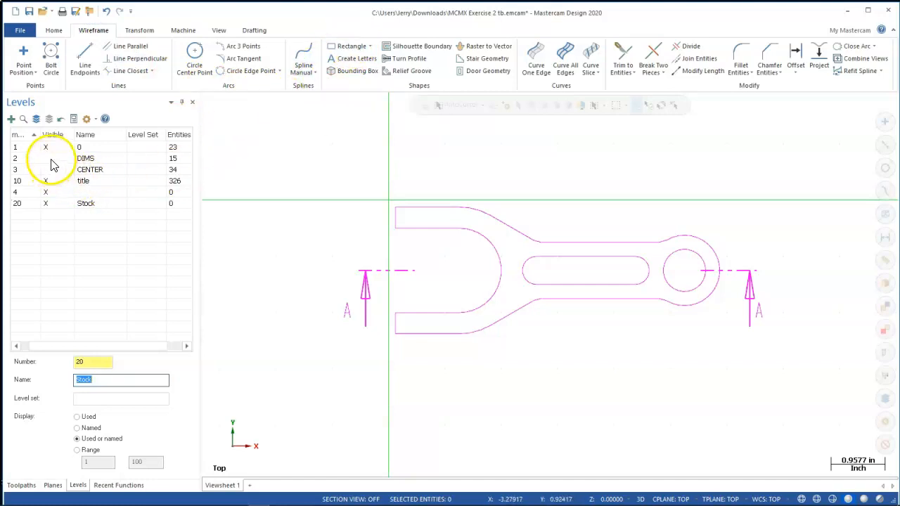
pyautogui.click(24, 345)
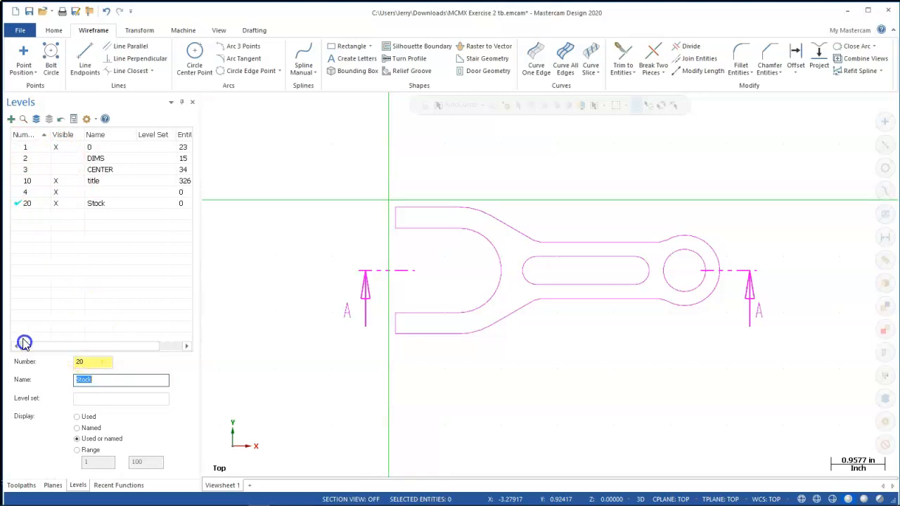
pyautogui.click(56, 182)
pyautogui.click(55, 193)
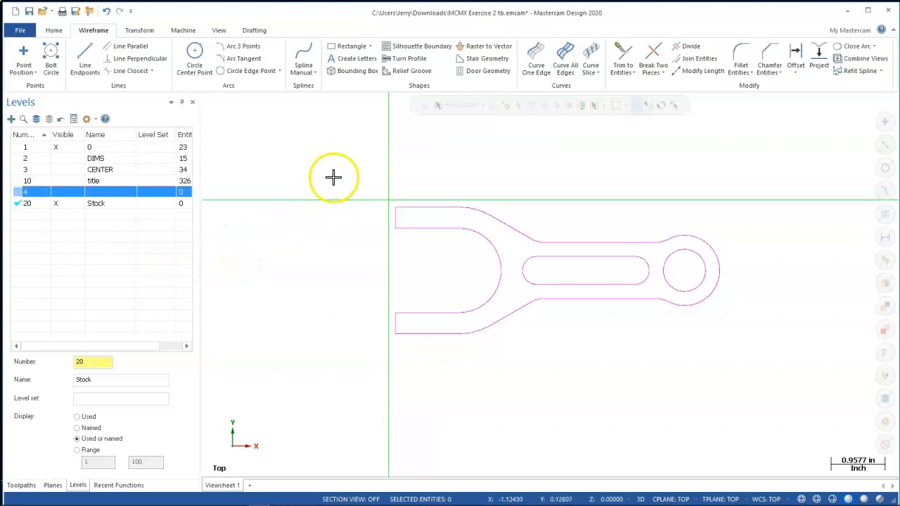
# Step: Draw the stock outline as a rectangle 6.0 wide and -2.5 high with its first corner at the origin
pyautogui.click(352, 47)
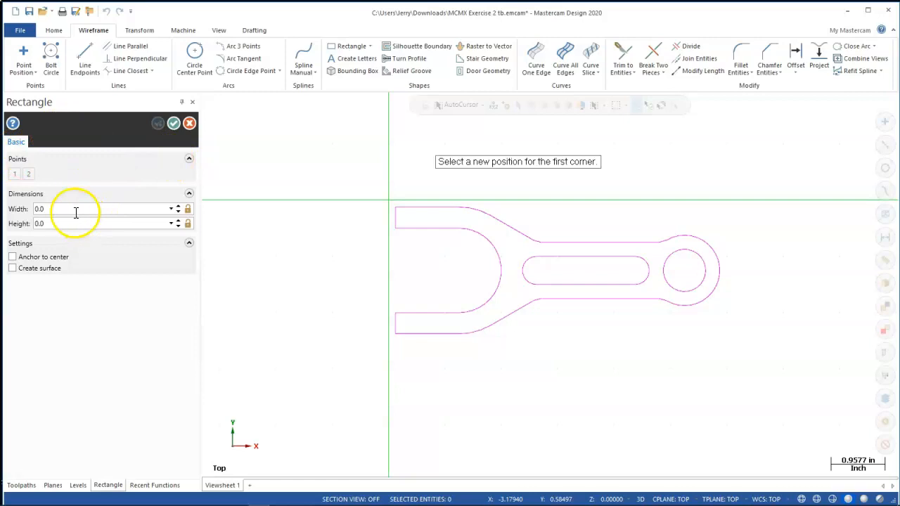
pyautogui.click(18, 209)
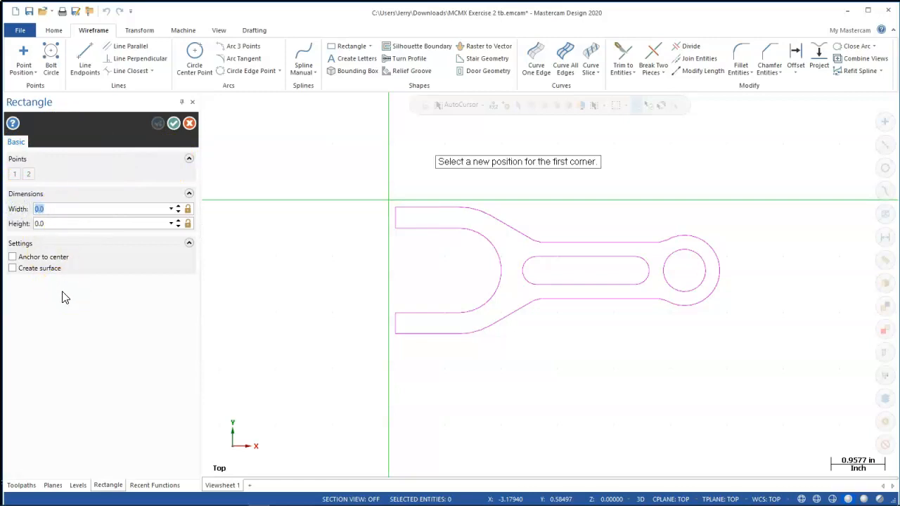
pyautogui.write('6')
pyautogui.press('Tab')
pyautogui.write('2.5')
pyautogui.press('Home')
pyautogui.write('-')
pyautogui.press('Return')
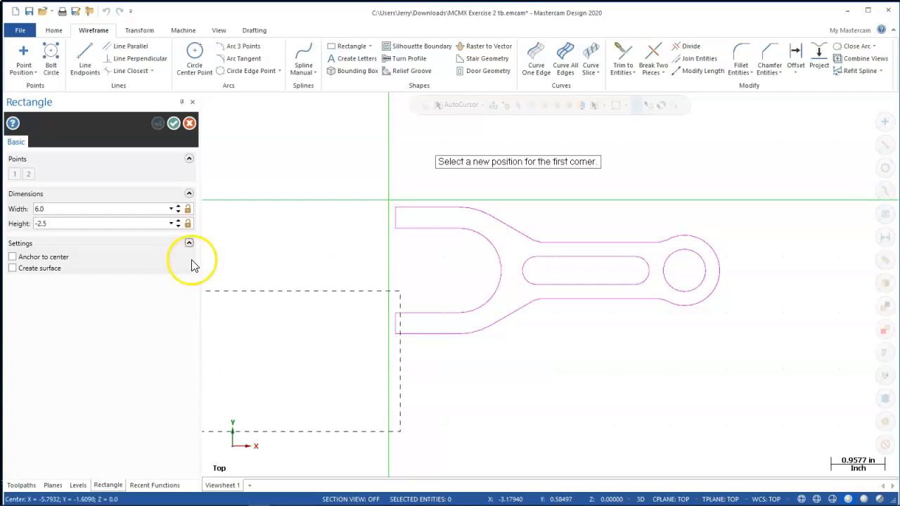
pyautogui.click(388, 201)
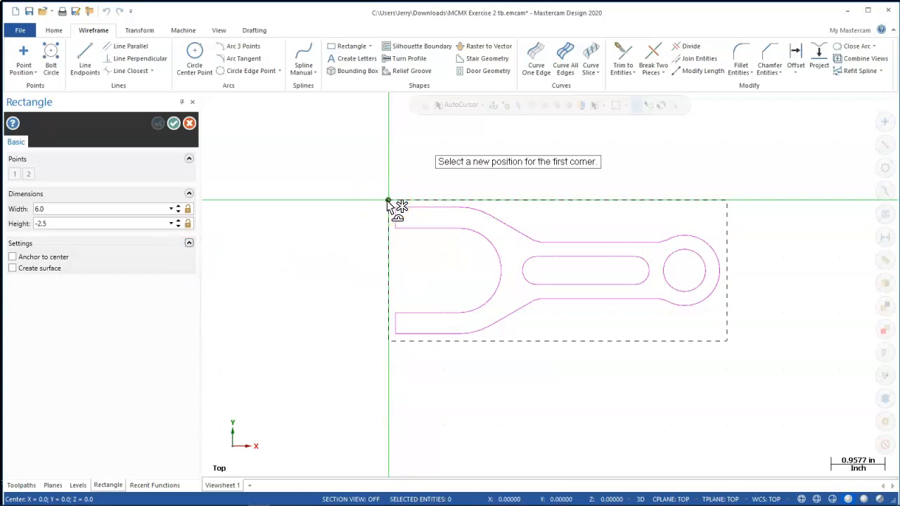
pyautogui.click(388, 202)
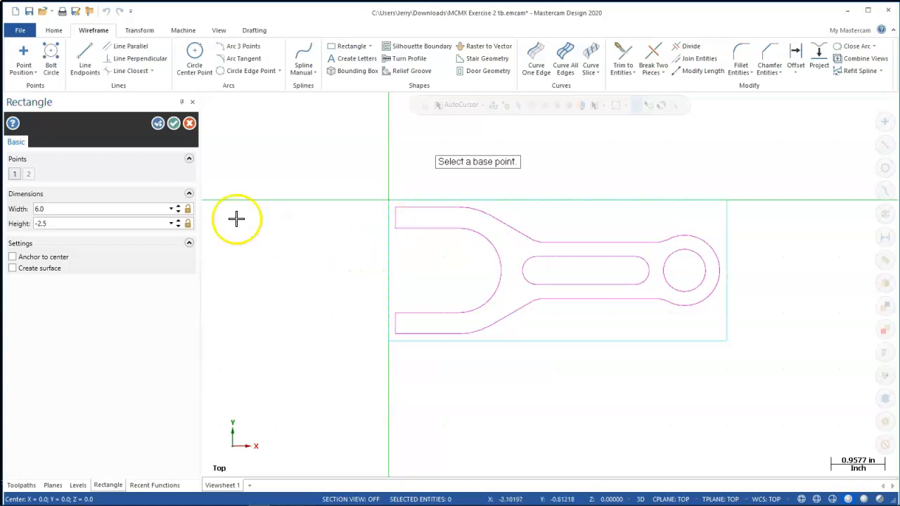
pyautogui.click(174, 123)
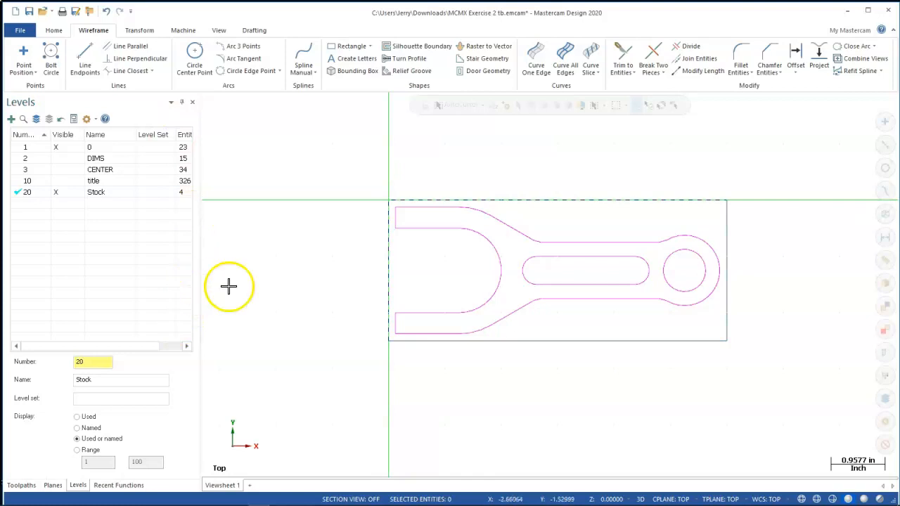
# Step: Make level 1 the active level and briefly toggle the Stock and DIMS levels, leaving Stock visible and DIMS hidden
pyautogui.click(25, 147)
pyautogui.click(62, 192)
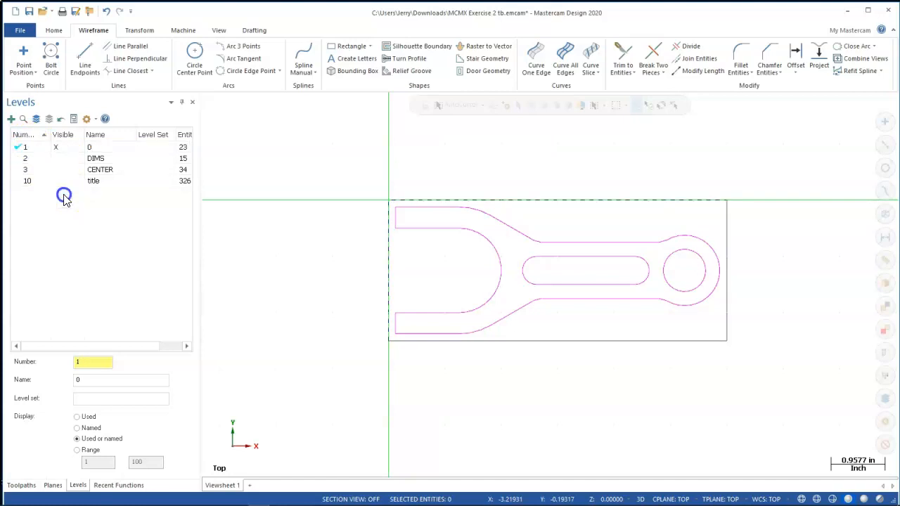
pyautogui.click(63, 193)
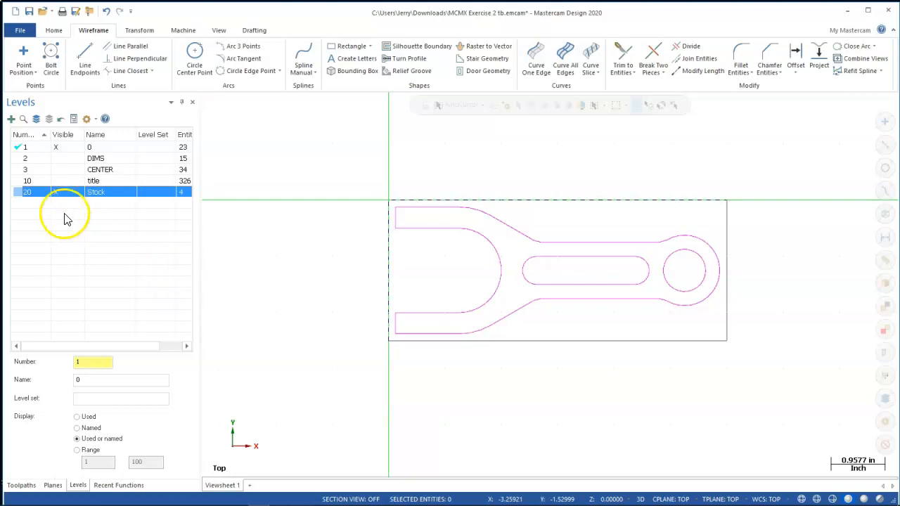
pyautogui.click(60, 160)
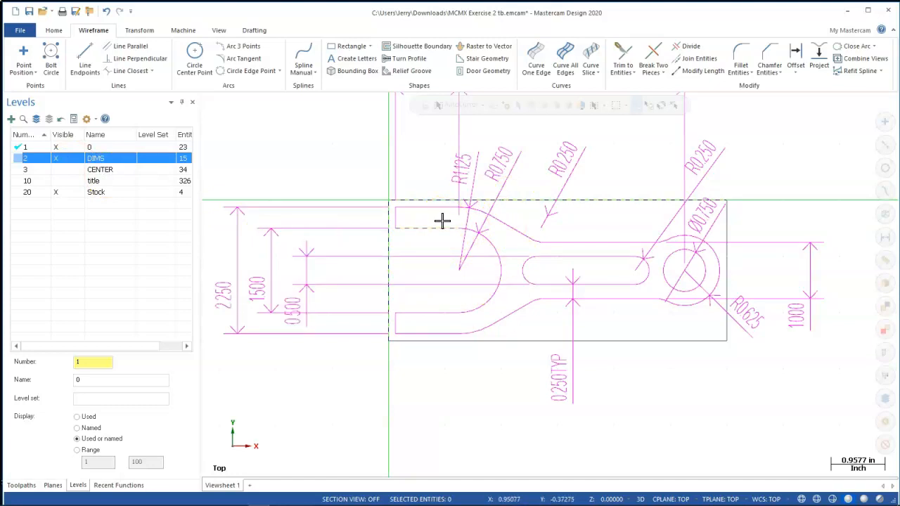
pyautogui.click(56, 159)
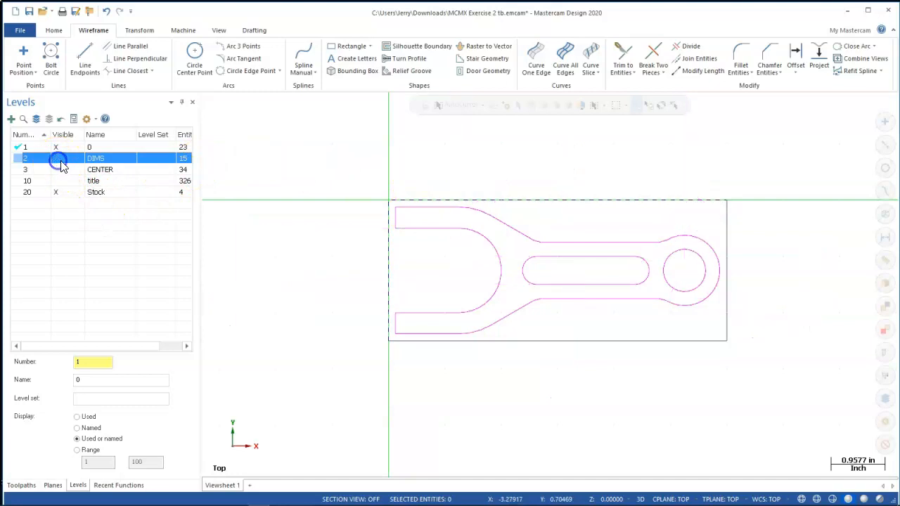
# Step: Clear the transform result colors from the part geometry
pyautogui.rightClick(275, 156)
pyautogui.click(312, 141)
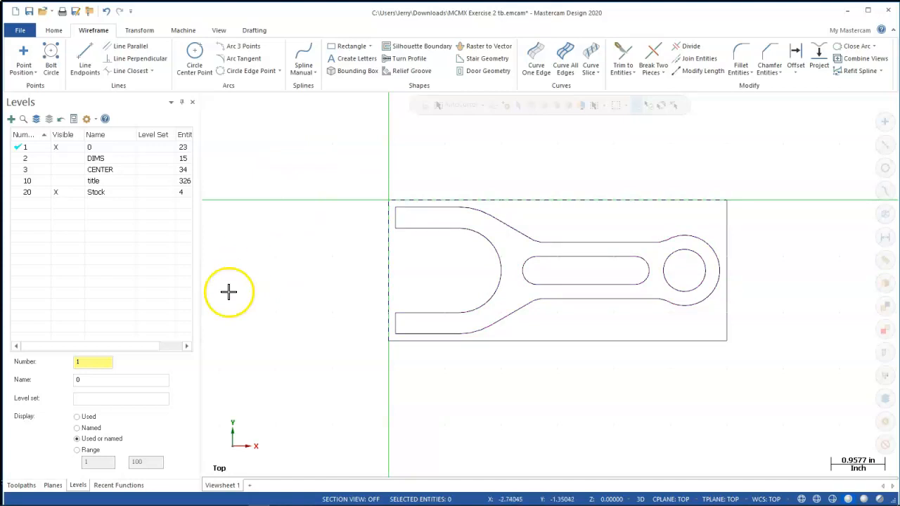
# Step: Add a machine group using the default mill
pyautogui.click(16, 485)
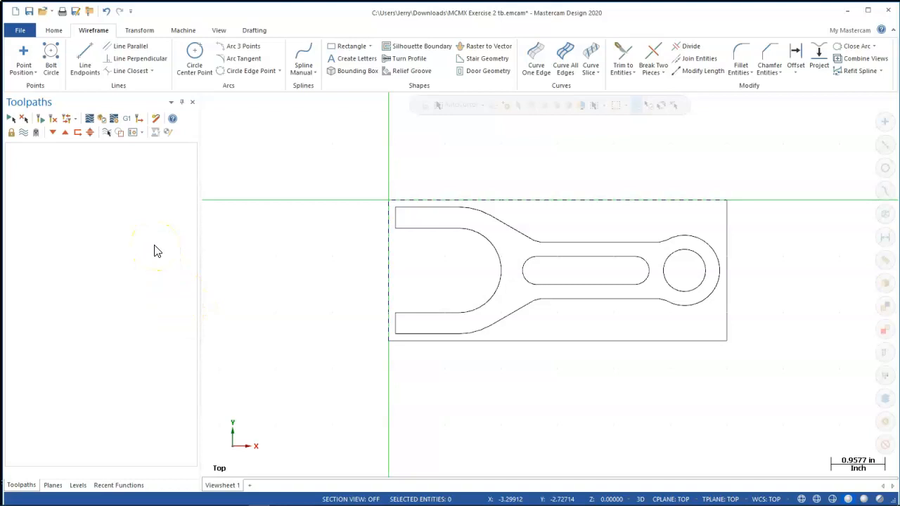
pyautogui.click(182, 32)
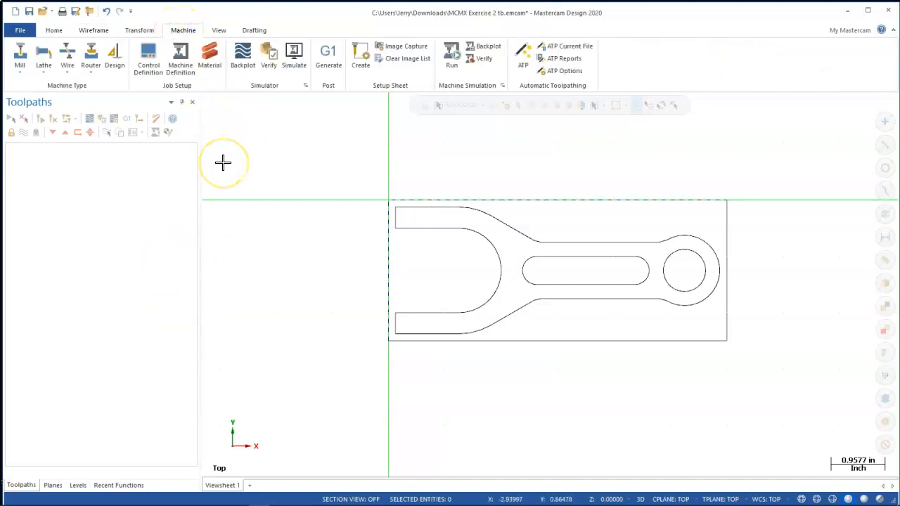
pyautogui.click(20, 71)
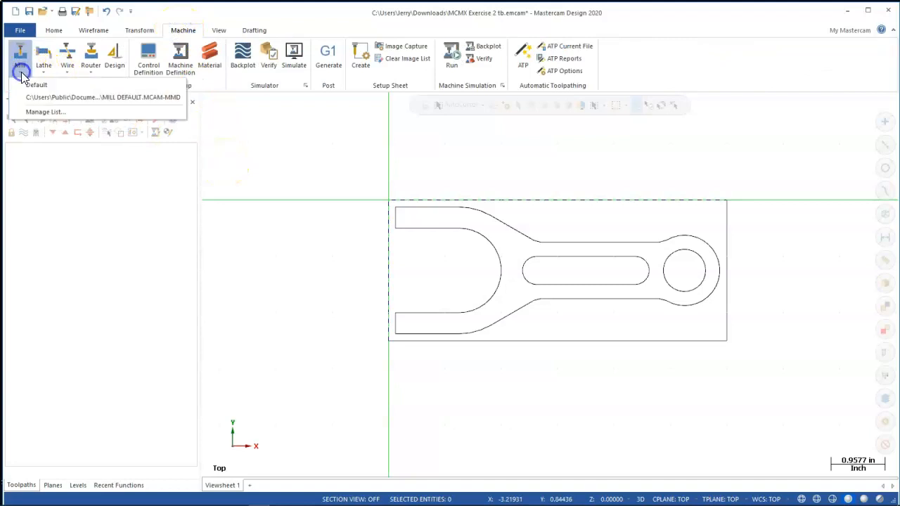
pyautogui.click(31, 85)
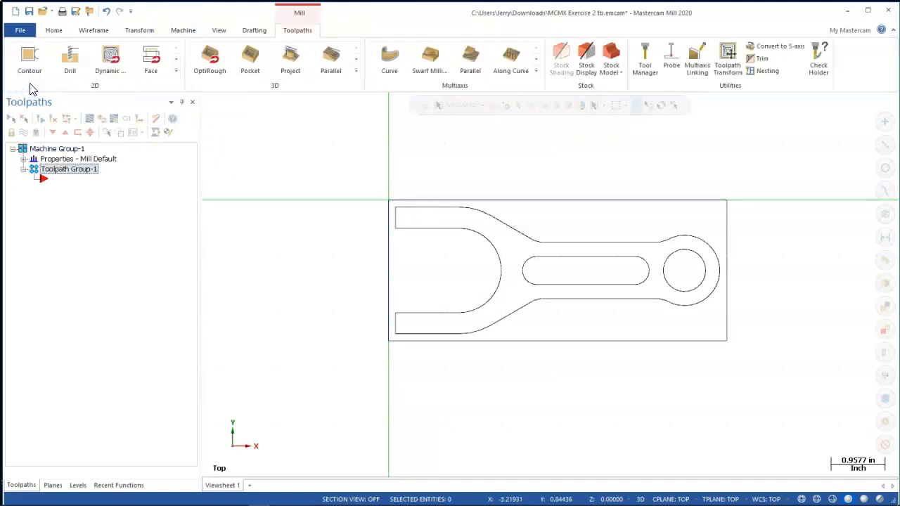
# Step: Open the machine group's file properties and set the default program number to 1 in the tool settings
pyautogui.click(24, 159)
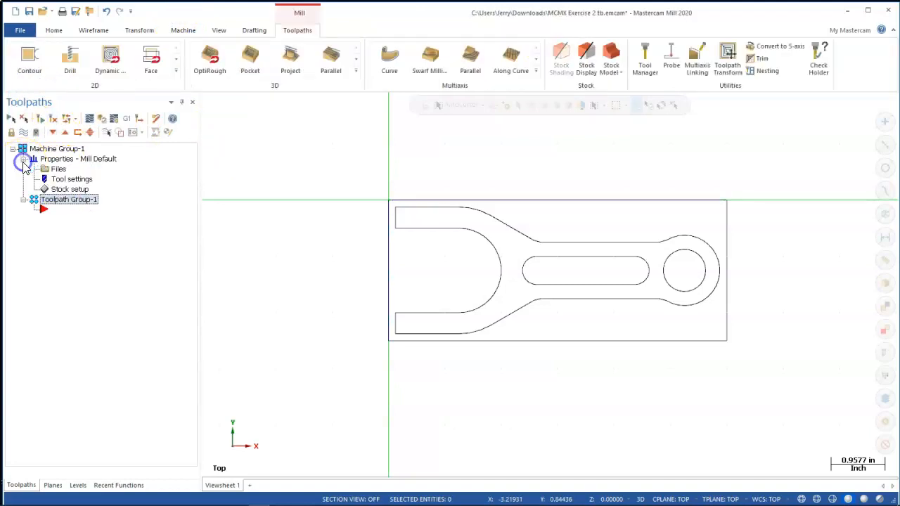
pyautogui.click(50, 171)
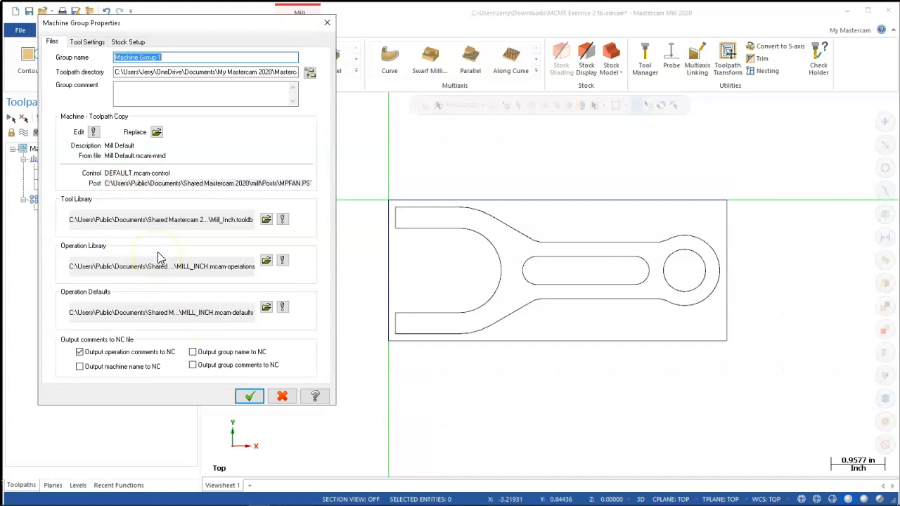
pyautogui.click(162, 210)
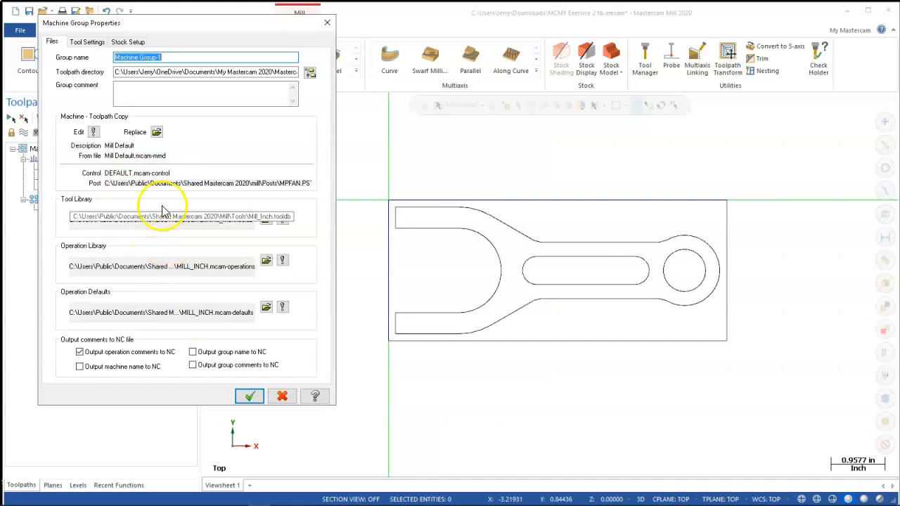
pyautogui.click(86, 42)
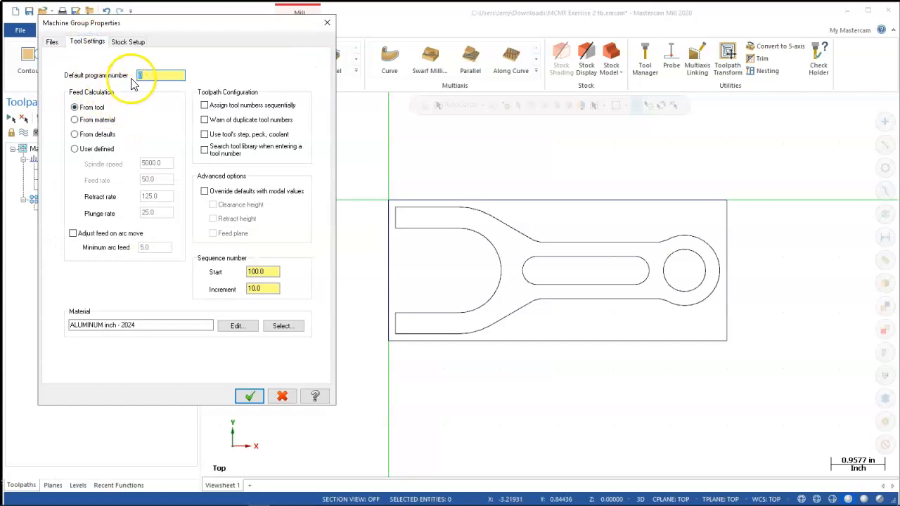
pyautogui.write('1')
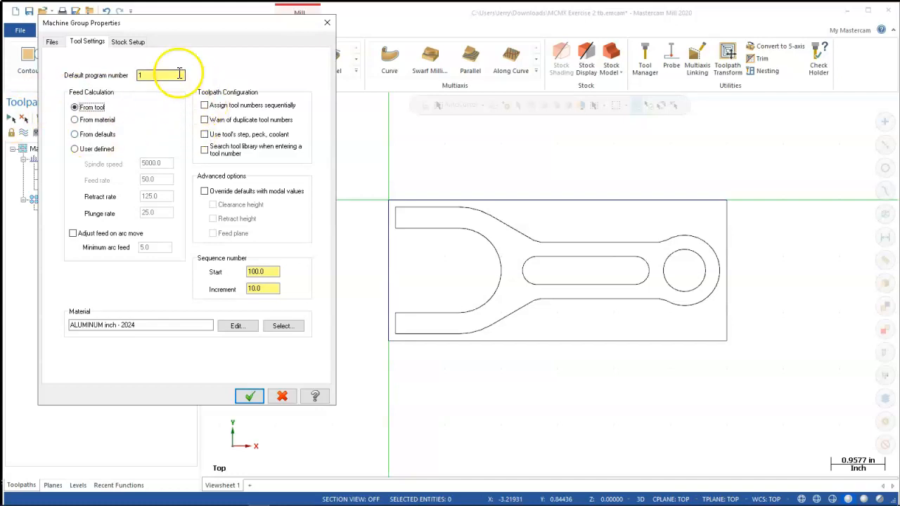
# Step: Enable sequential tool numbering and duplicate tool number warnings, and set the sequence number start and increment to 1
pyautogui.click(205, 106)
pyautogui.click(204, 121)
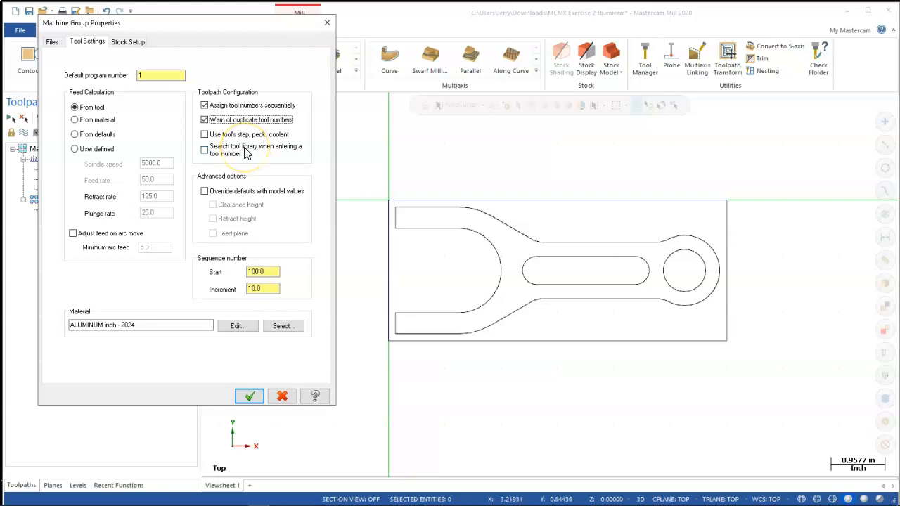
pyautogui.click(249, 272)
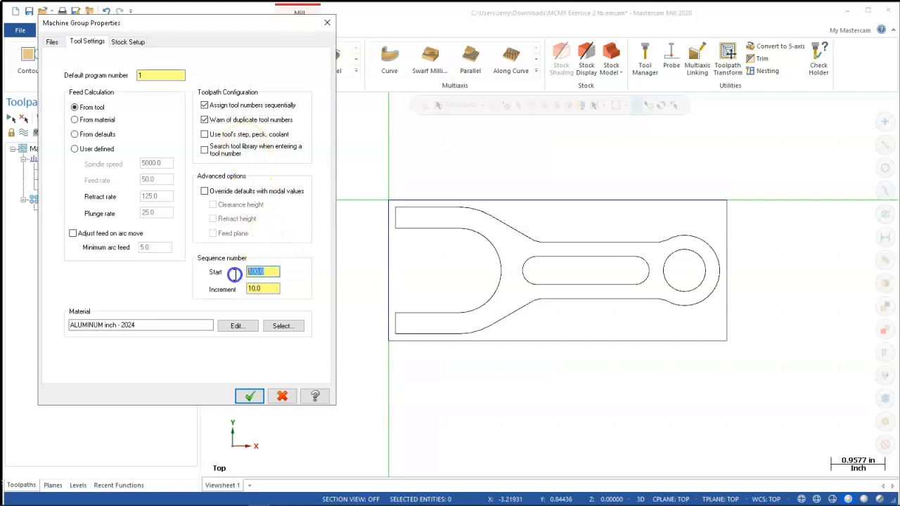
pyautogui.write('1')
pyautogui.click(264, 288)
pyautogui.write('1')
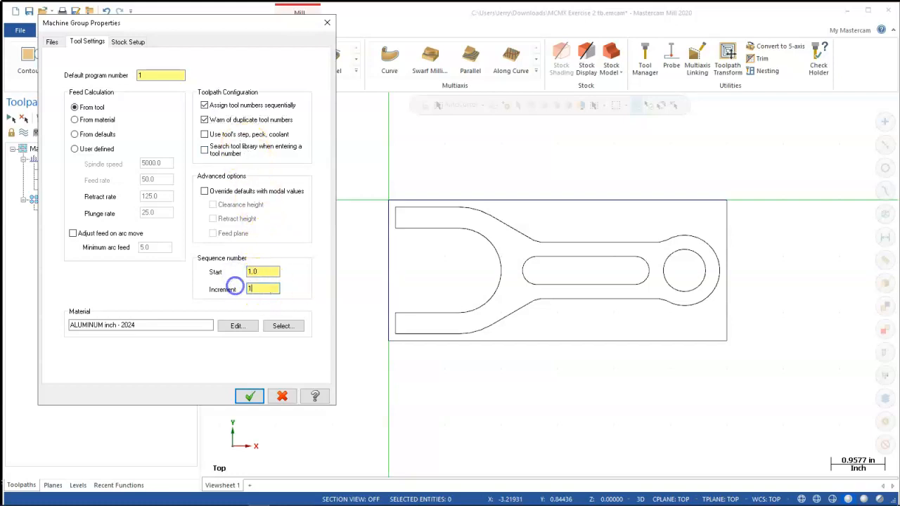
pyautogui.press('Tab')
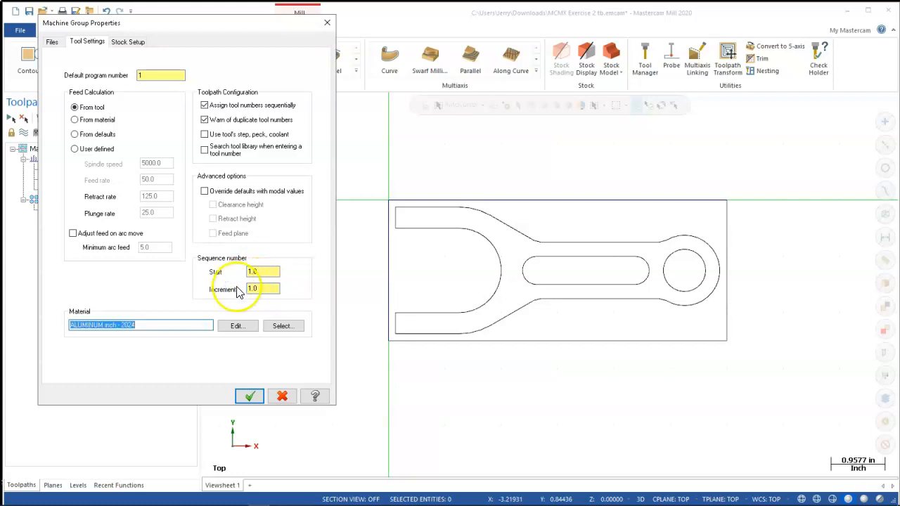
# Step: Choose ALUMINUM inch - 6066 from the mill material library as the stock material, and open the stock setup
pyautogui.click(278, 327)
pyautogui.click(275, 239)
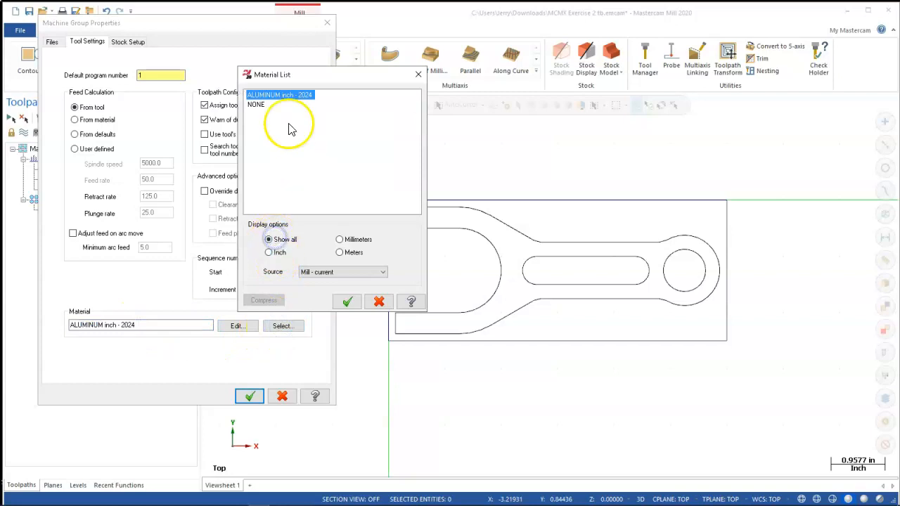
pyautogui.click(336, 273)
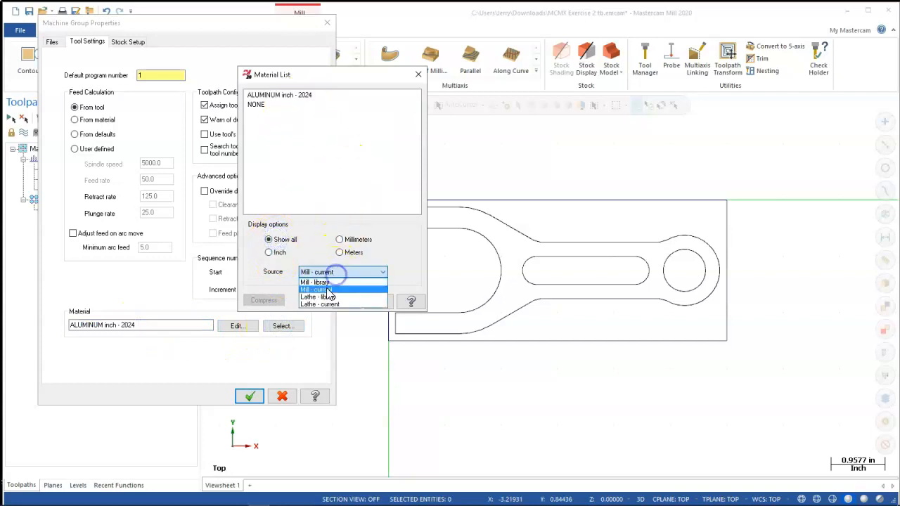
pyautogui.click(334, 282)
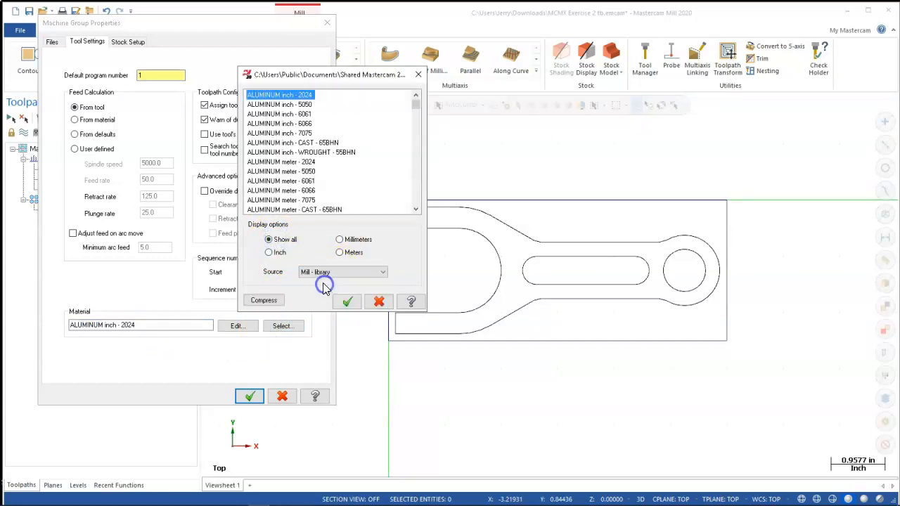
pyautogui.click(295, 114)
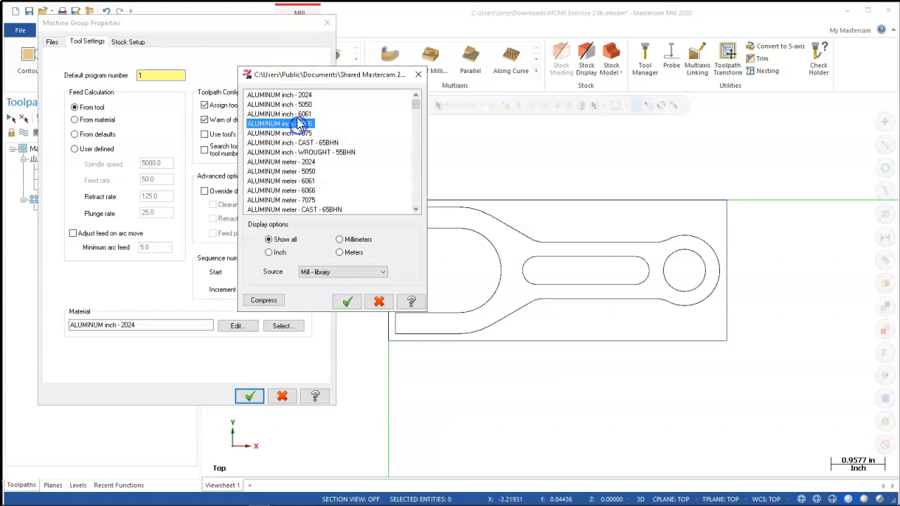
pyautogui.click(346, 301)
pyautogui.click(130, 42)
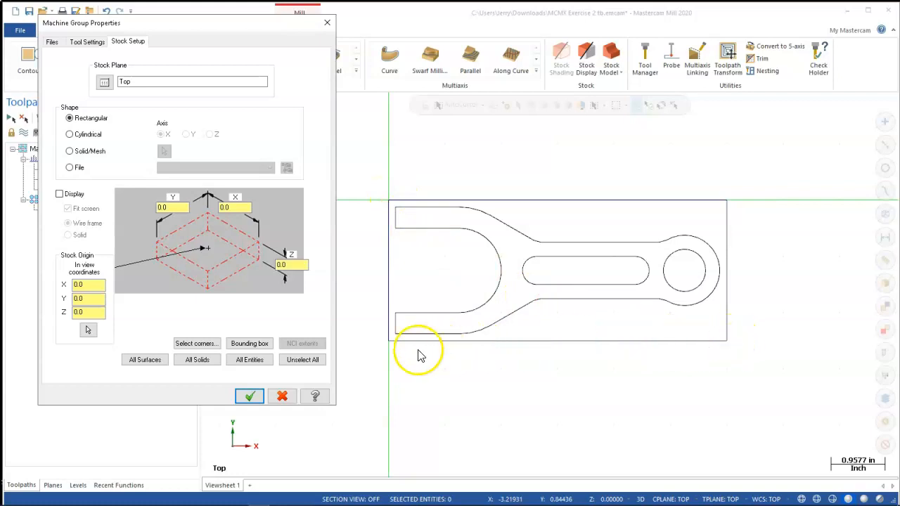
pyautogui.click(200, 347)
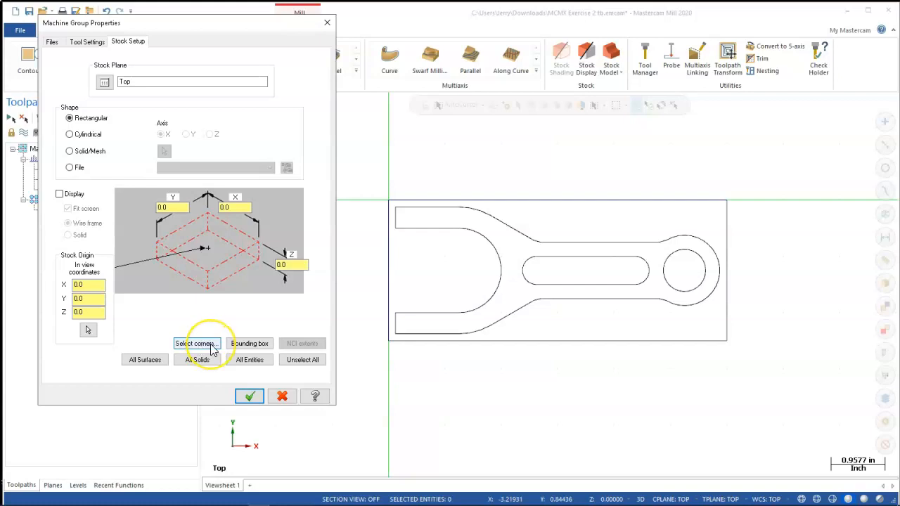
pyautogui.click(213, 348)
pyautogui.click(251, 346)
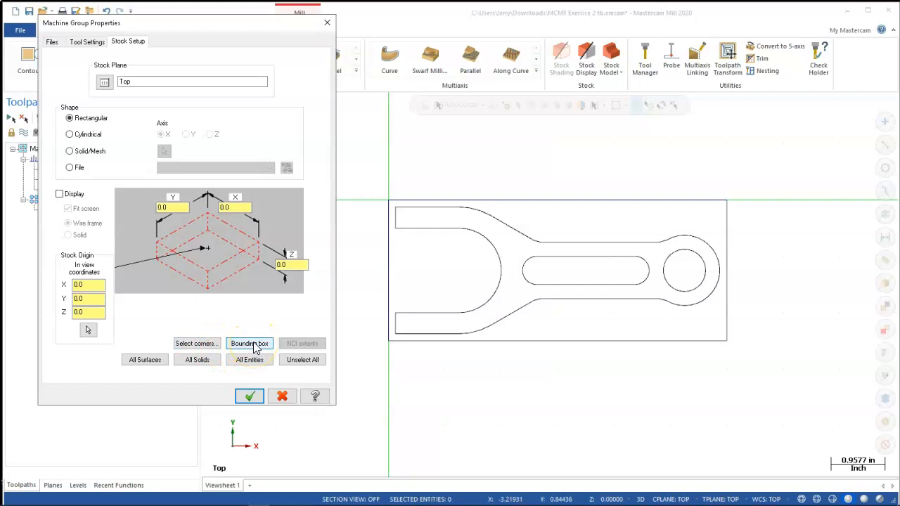
pyautogui.click(202, 367)
pyautogui.click(267, 362)
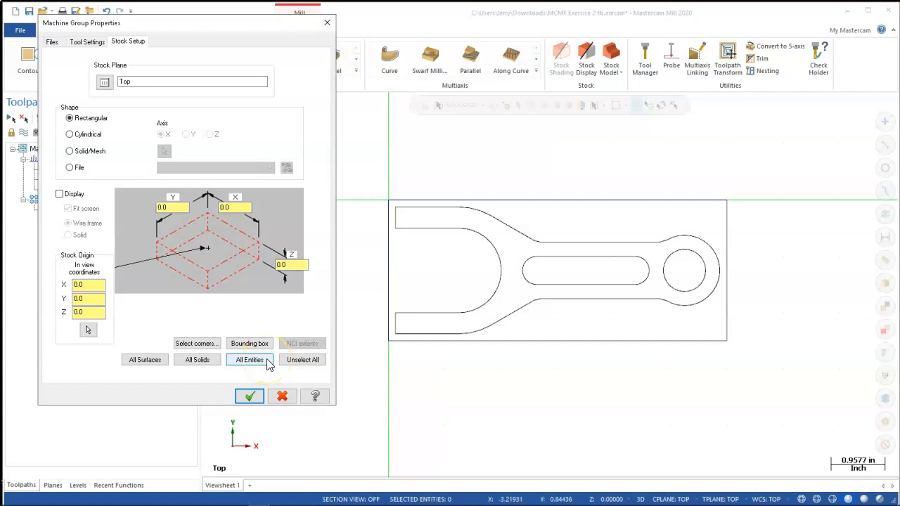
# Step: Define the rectangular stock from the upper-left and lower-right corners of the stock outline, with a Z thickness of 0.625
pyautogui.click(204, 345)
pyautogui.click(386, 201)
pyautogui.click(727, 342)
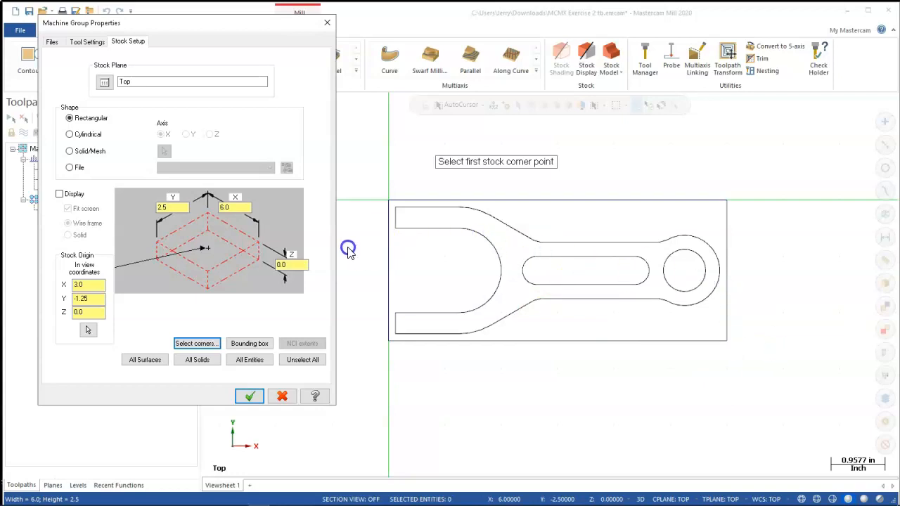
pyautogui.doubleClick(296, 265)
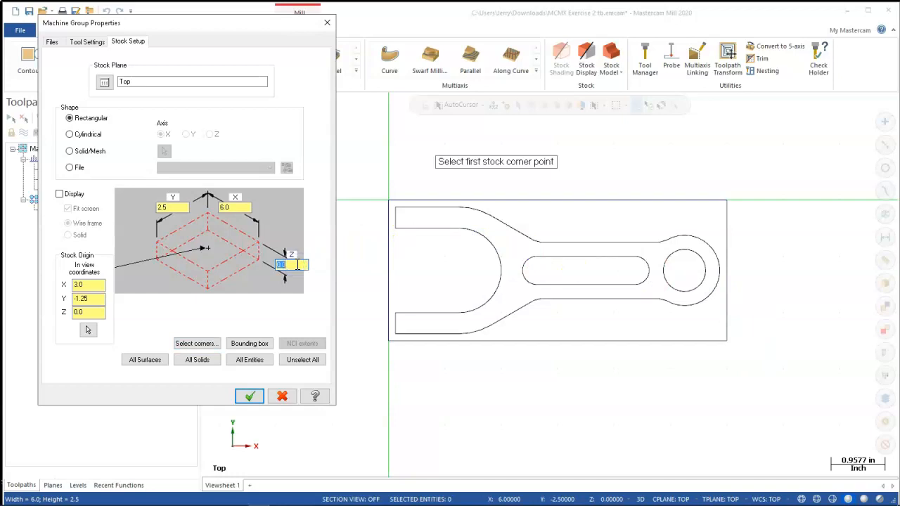
pyautogui.write('1')
pyautogui.press('Tab')
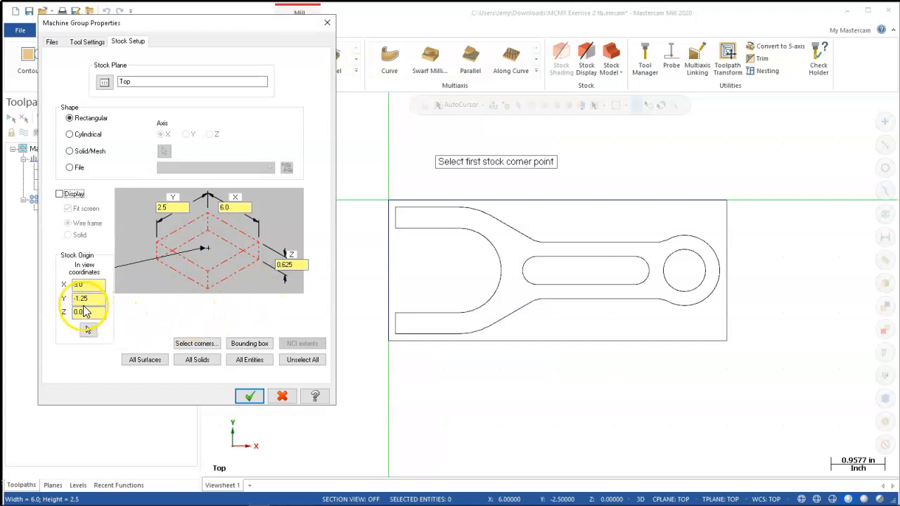
# Step: Turn on the wireframe stock display with fit screen and accept the machine group properties
pyautogui.click(59, 194)
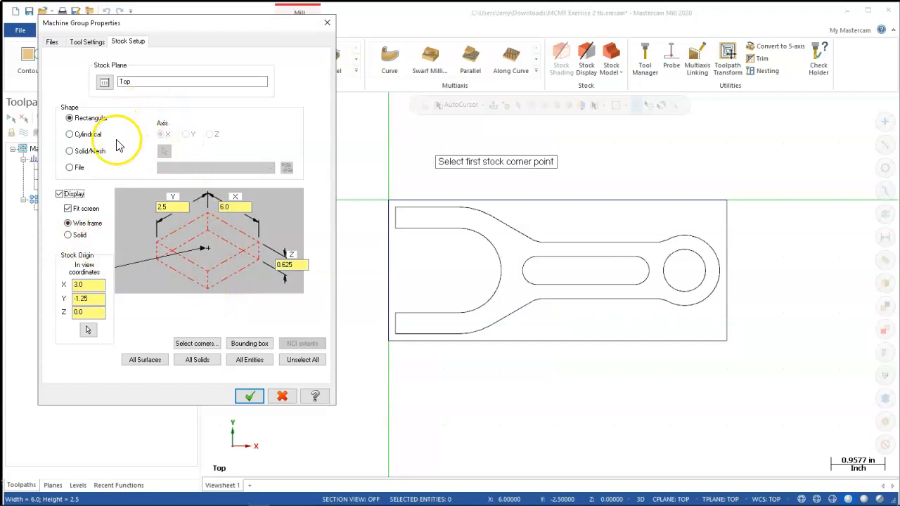
pyautogui.click(249, 397)
pyautogui.click(275, 331)
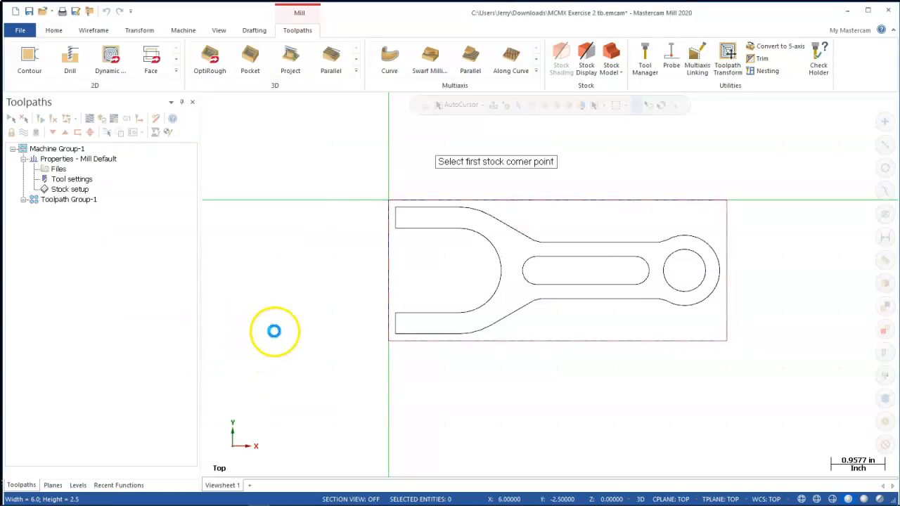
pyautogui.moveTo(305, 314)
pyautogui.mouseDown(button='middle')
pyautogui.moveTo(352, 235)
pyautogui.moveTo(191, 225)
pyautogui.moveTo(222, 215)
pyautogui.moveTo(257, 257)
pyautogui.moveTo(244, 289)
pyautogui.mouseUp(button='middle')
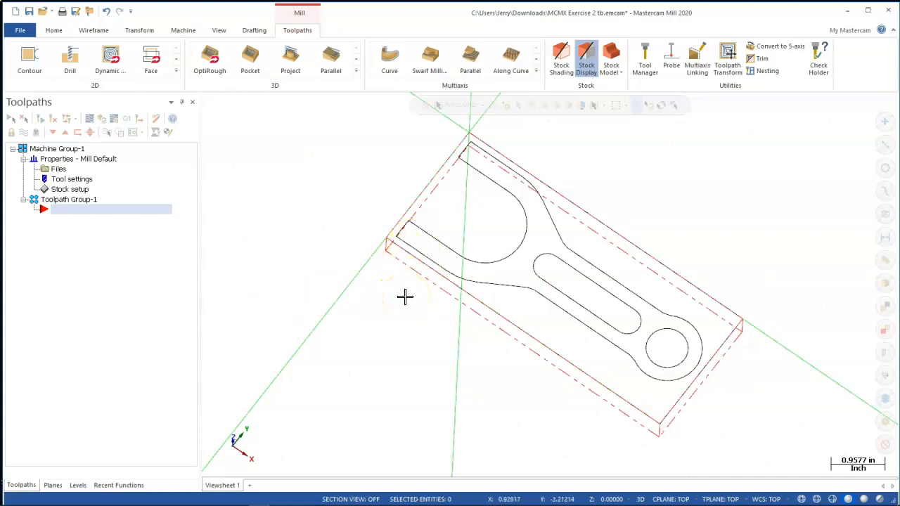
pyautogui.moveTo(464, 277); pyautogui.dragTo(469, 247, button='middle')
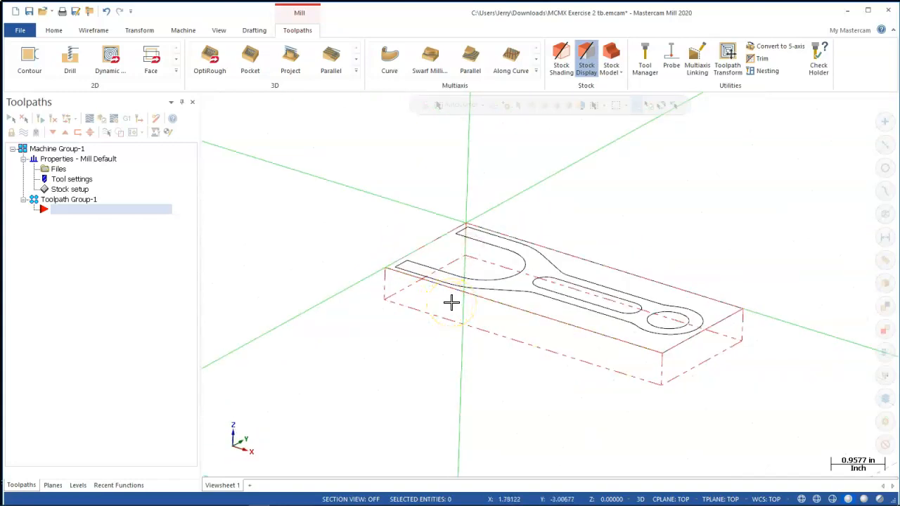
pyautogui.hotkey('alt', '1')
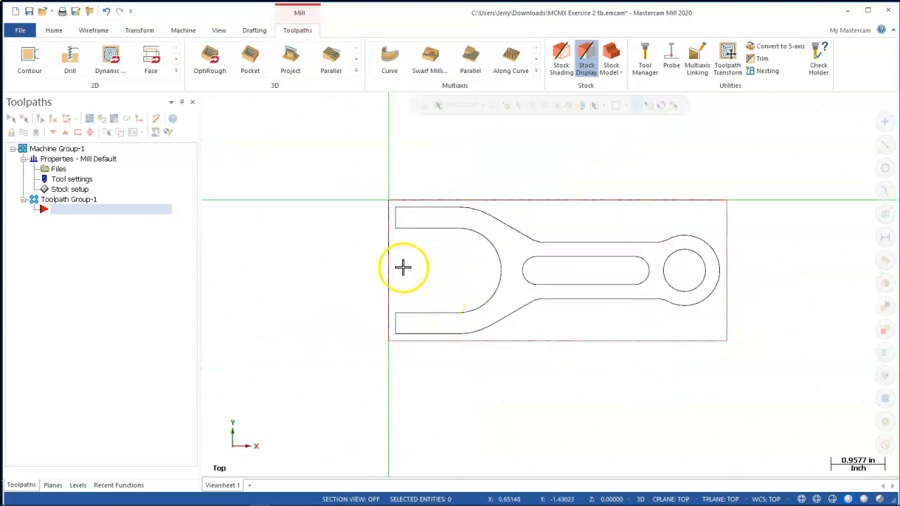
pyautogui.scroll(-1, 304, 257)
pyautogui.scroll(-1, 303, 257)
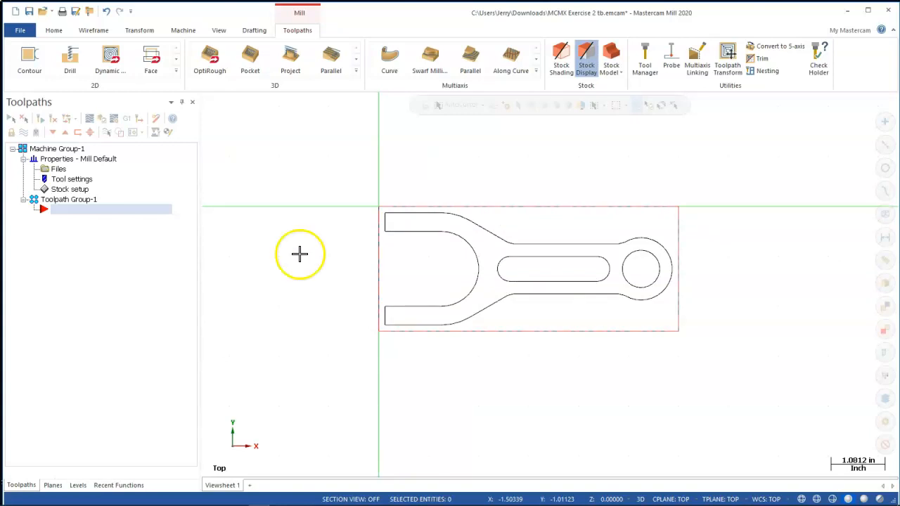
# Step: Open Mastercam Help and search its topics for "dynamic"
pyautogui.click(881, 30)
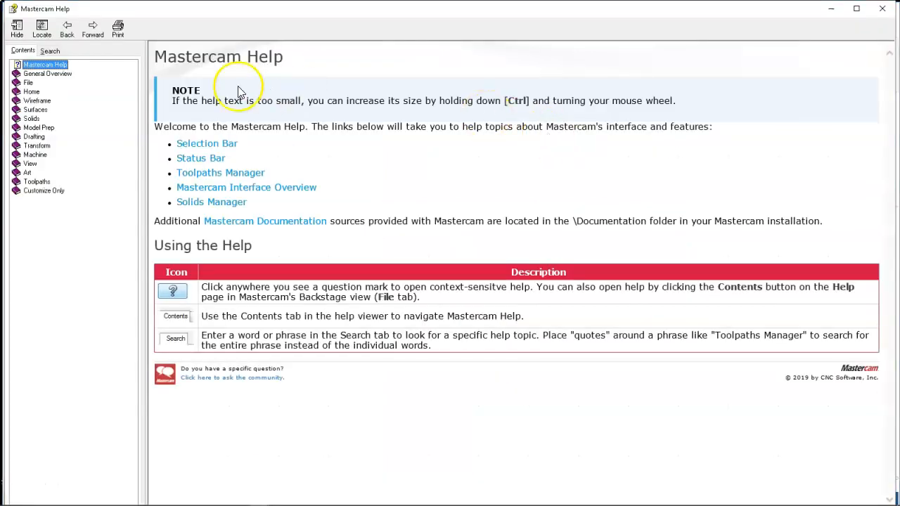
pyautogui.click(50, 51)
pyautogui.click(45, 78)
pyautogui.write('c')
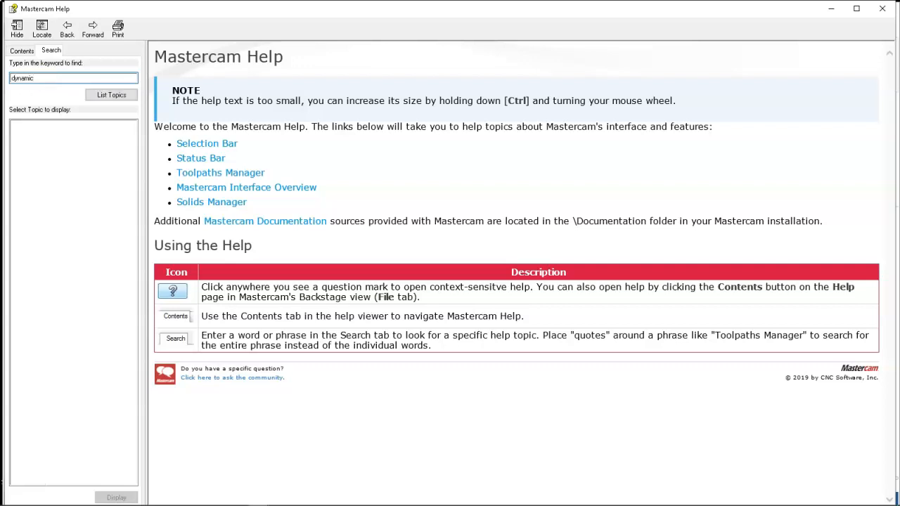
pyautogui.press('Return')
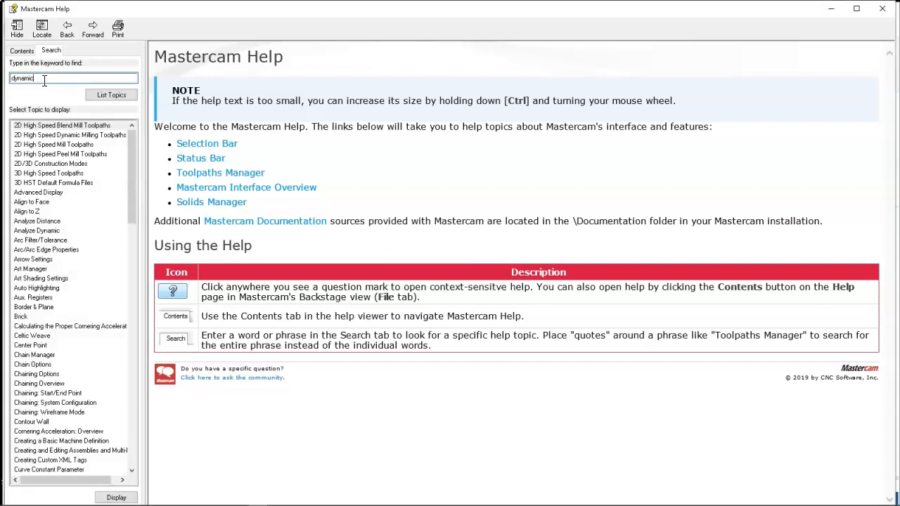
# Step: Display the 2D High Speed Dynamic Milling Toolpaths help topic and read the benefits of dynamic milling
pyautogui.click(76, 135)
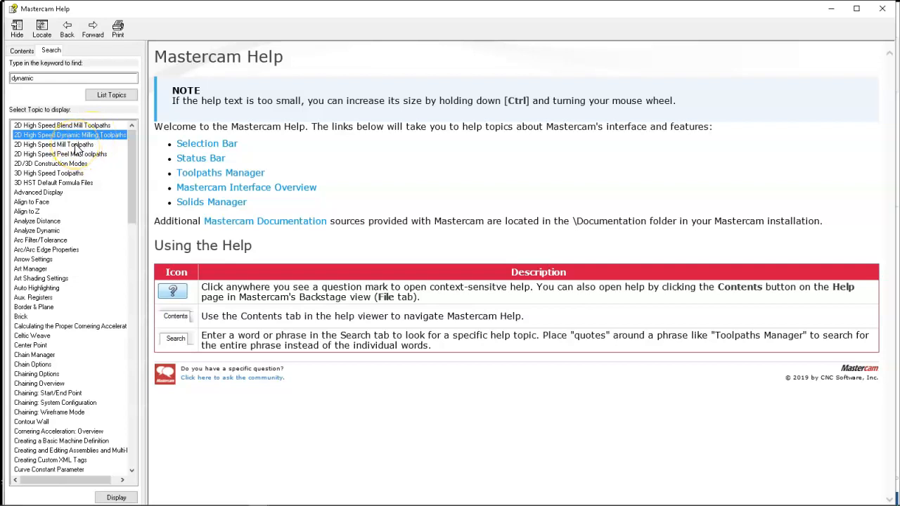
pyautogui.doubleClick(78, 136)
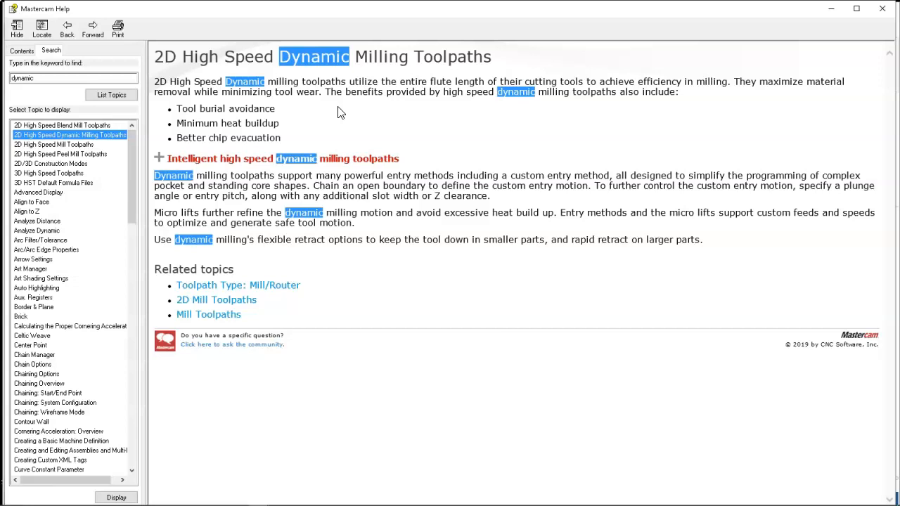
pyautogui.click(360, 97)
pyautogui.click(286, 125)
pyautogui.click(277, 126)
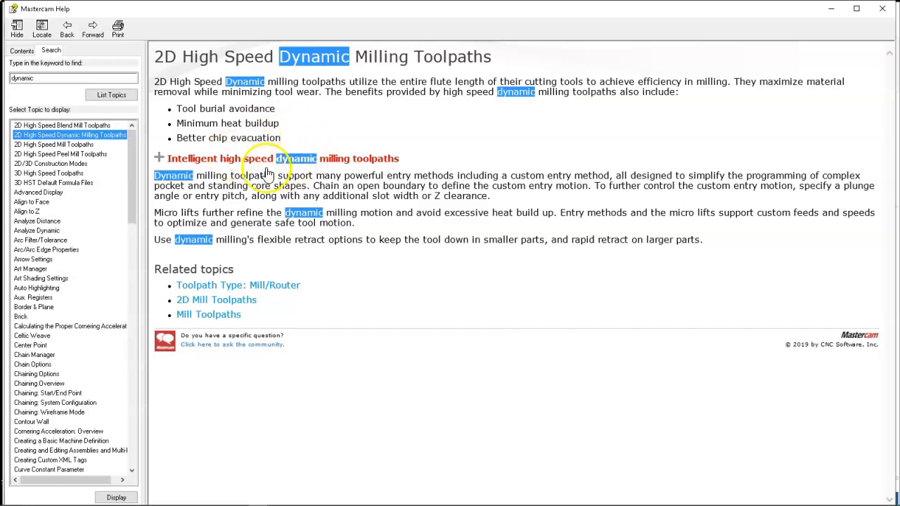
# Step: Read the help topics on 2D high speed Blend Mill, Peel Mill and Area Mill toolpaths
pyautogui.click(65, 126)
pyautogui.doubleClick(64, 125)
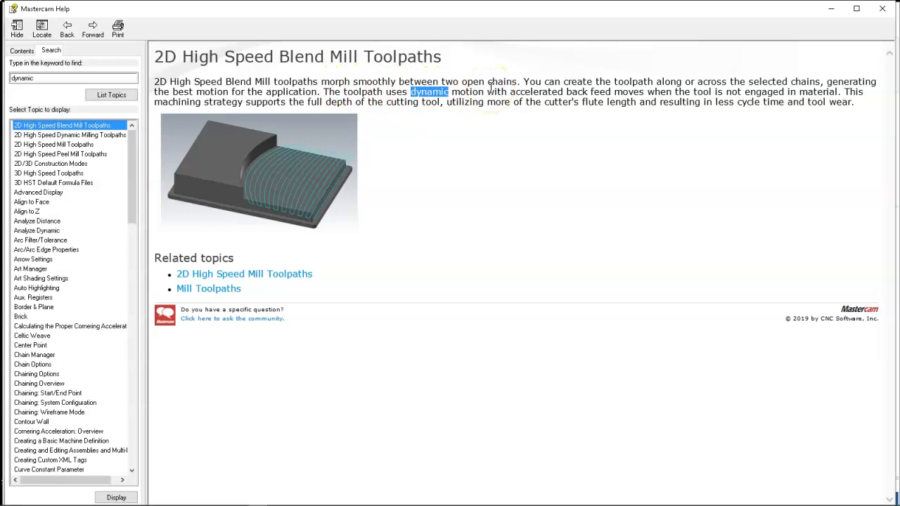
pyautogui.click(59, 154)
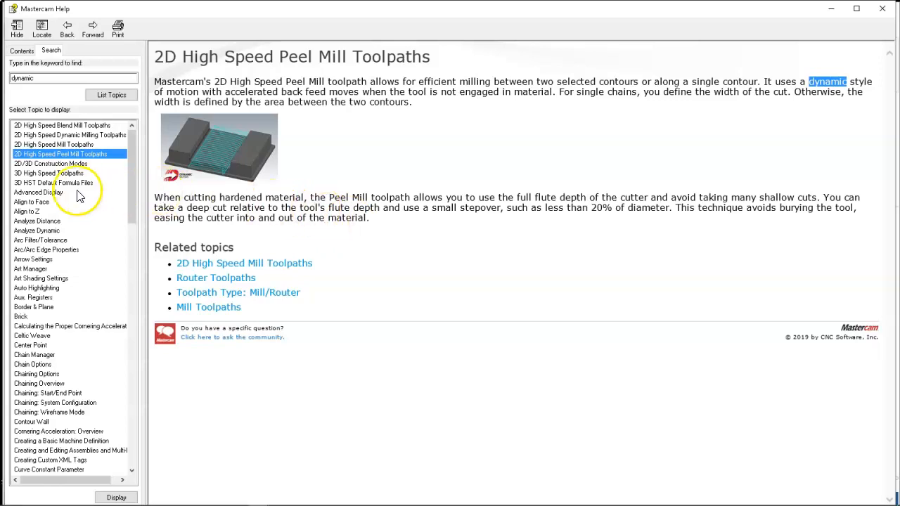
pyautogui.doubleClick(80, 144)
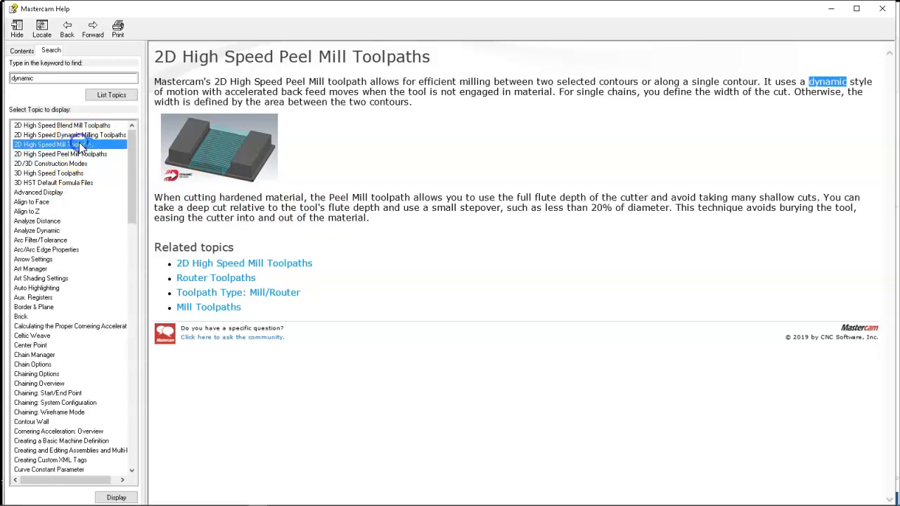
pyautogui.click(302, 137)
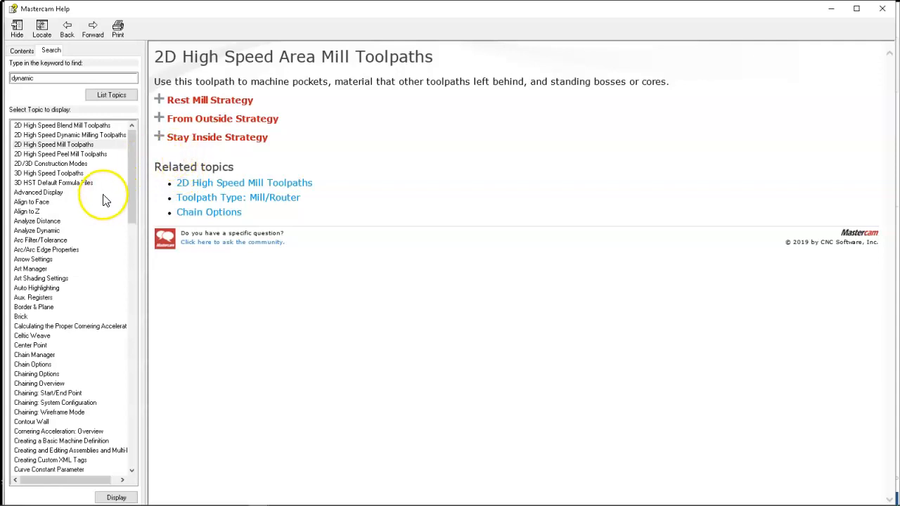
# Step: Search the help for "high speed contour" and return to the part in Mastercam
pyautogui.doubleClick(42, 79)
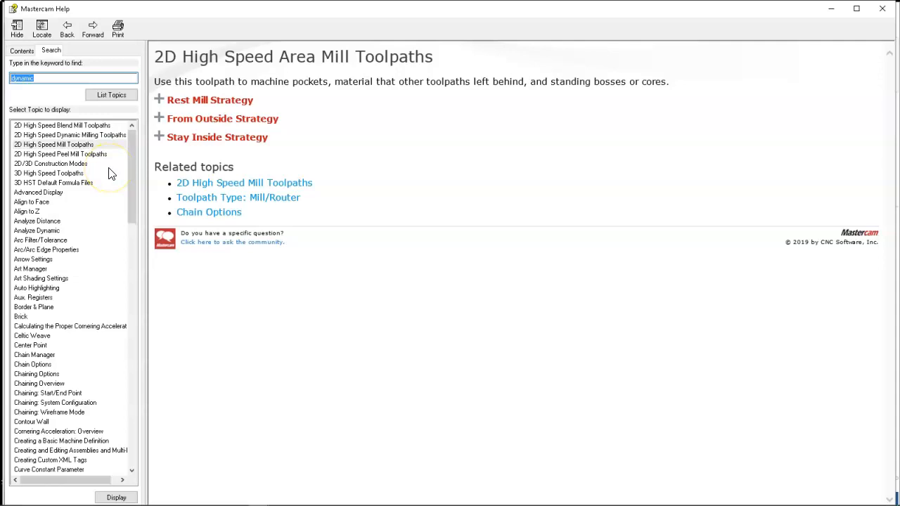
pyautogui.write('gh speed contour')
pyautogui.press('Return')
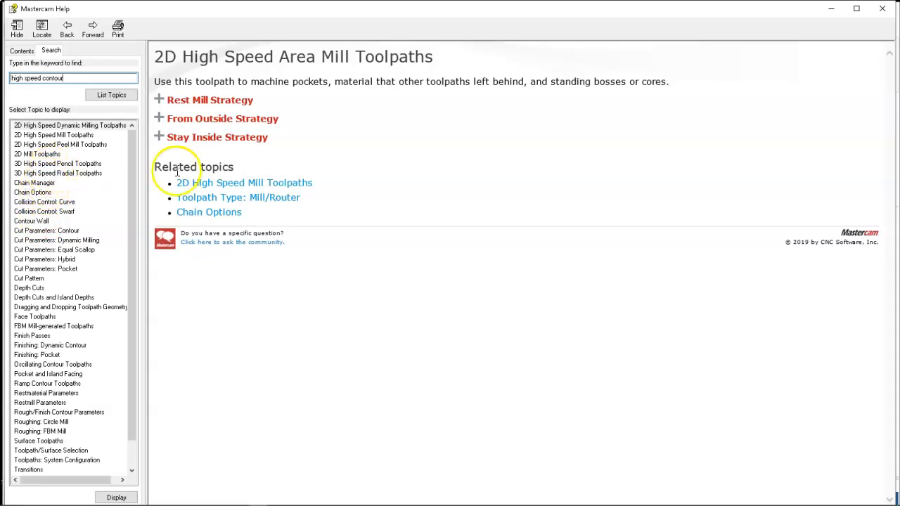
pyautogui.click(831, 12)
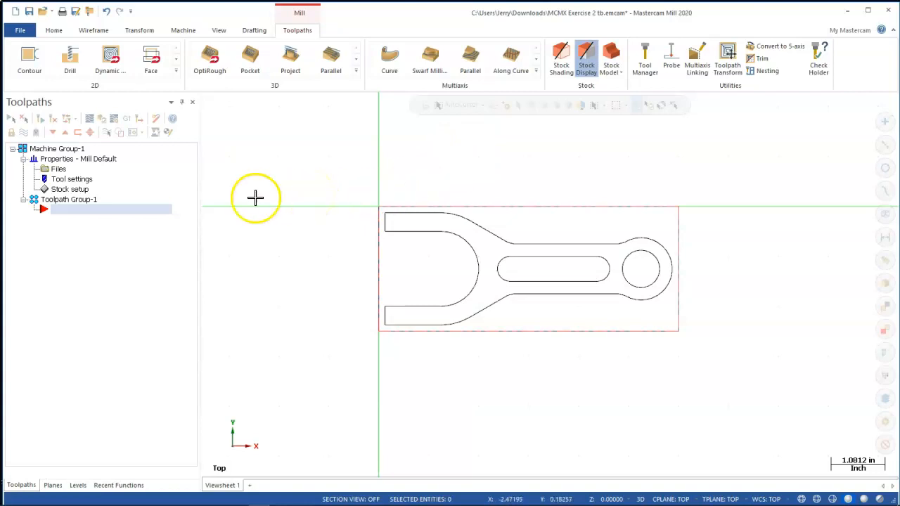
# Step: Start a 2D High Speed Area Mill toolpath and chain the outer rectangular boundary as its machining region
pyautogui.rightClick(98, 210)
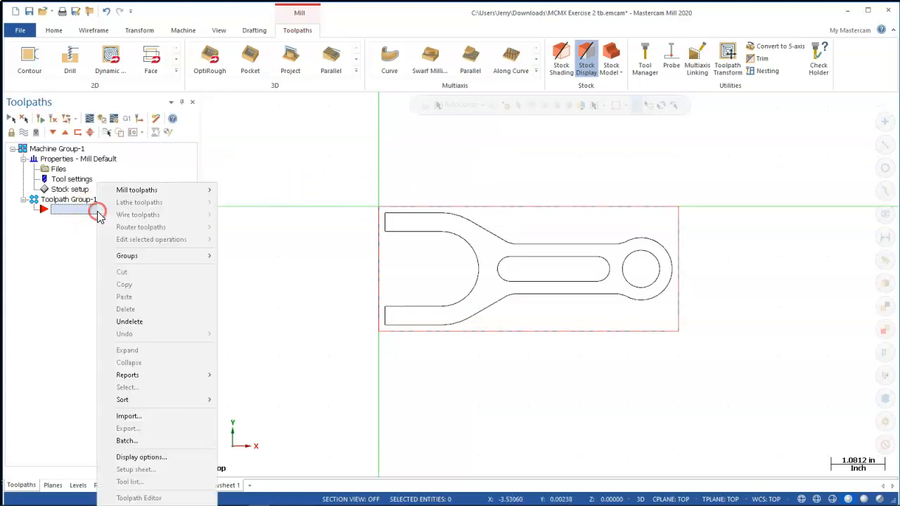
pyautogui.moveTo(141, 195)
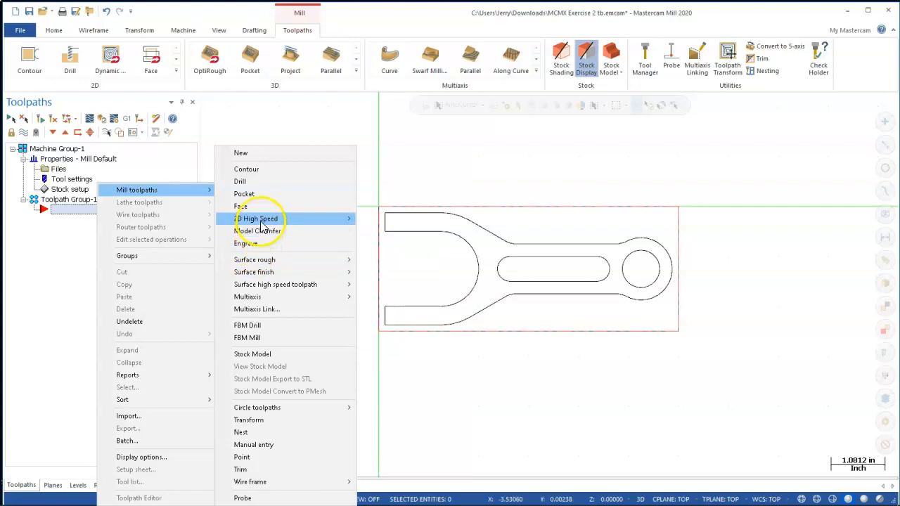
pyautogui.moveTo(263, 219)
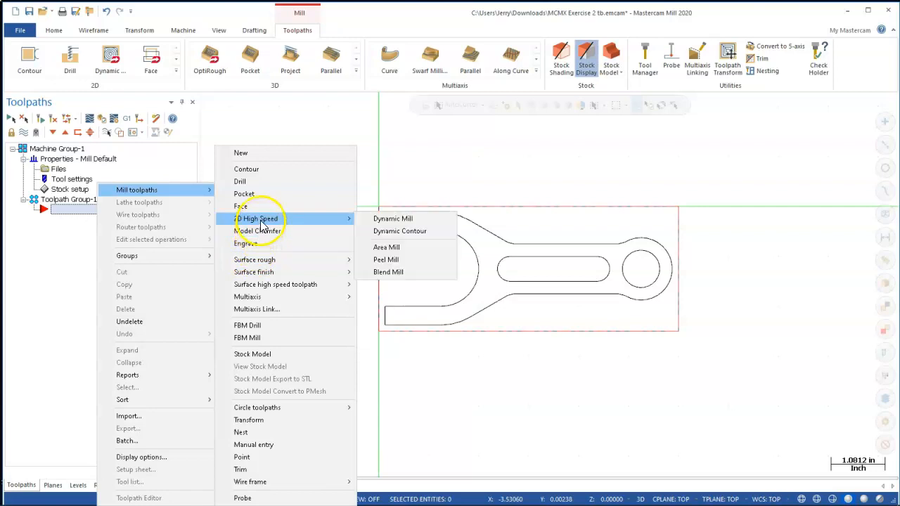
pyautogui.click(386, 249)
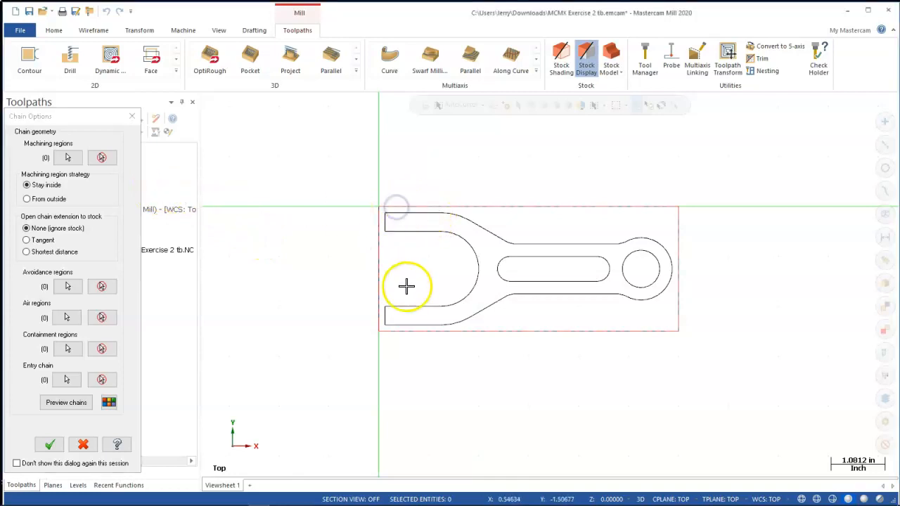
pyautogui.click(68, 158)
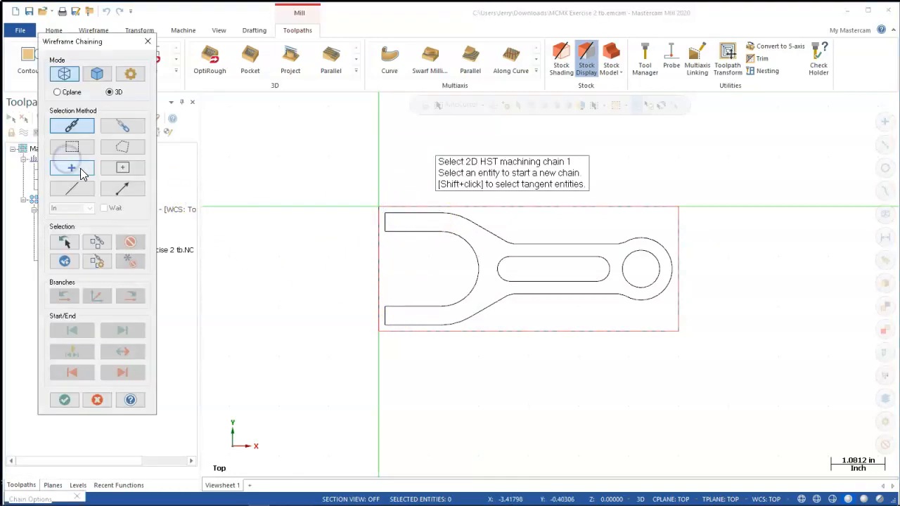
pyautogui.click(392, 207)
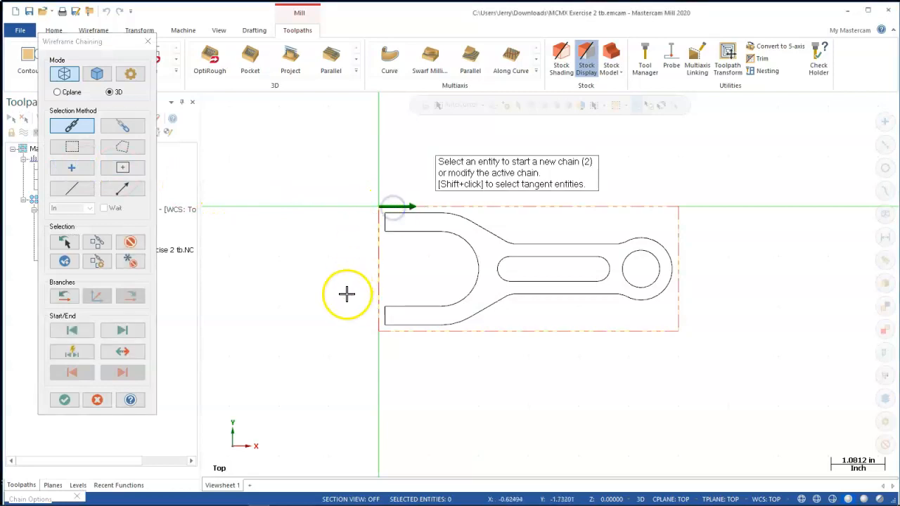
pyautogui.click(64, 401)
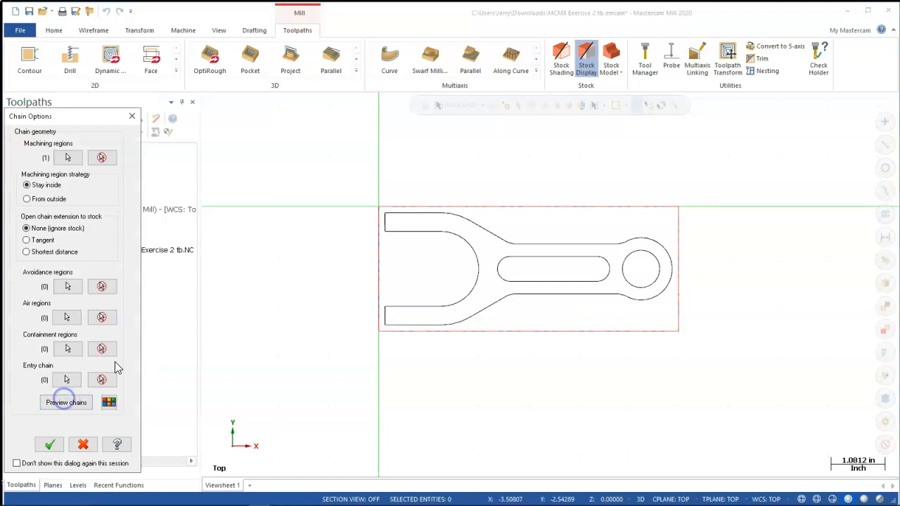
# Step: Set the machining region strategy to Stay inside and accept the chain options
pyautogui.click(28, 199)
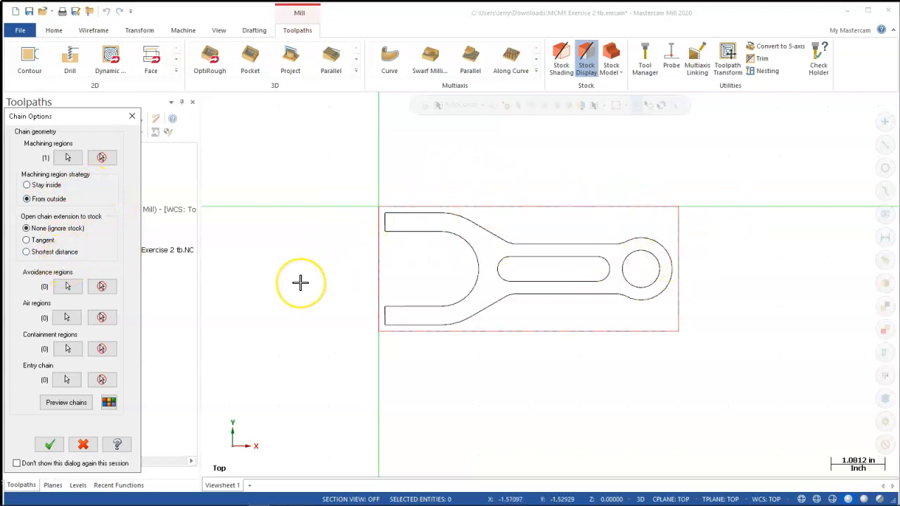
pyautogui.click(28, 185)
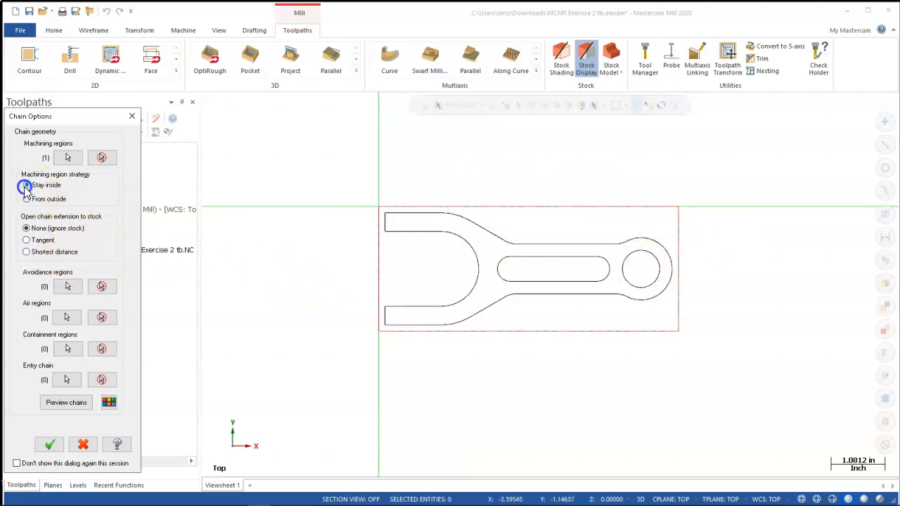
pyautogui.click(49, 444)
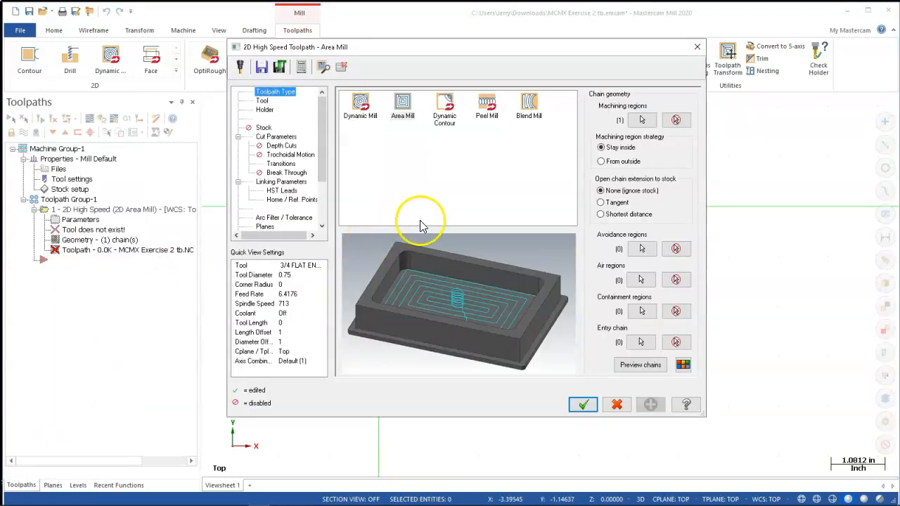
# Step: Load the MillTools TM Al.tooldb tool library from the My Mastercam 2020 folder in Documents for the toolpath's tool selection
pyautogui.click(262, 101)
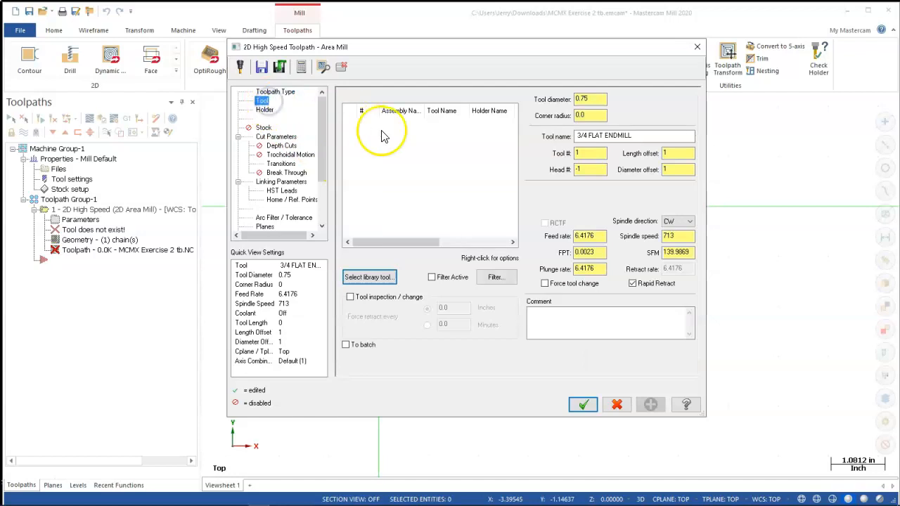
pyautogui.click(380, 278)
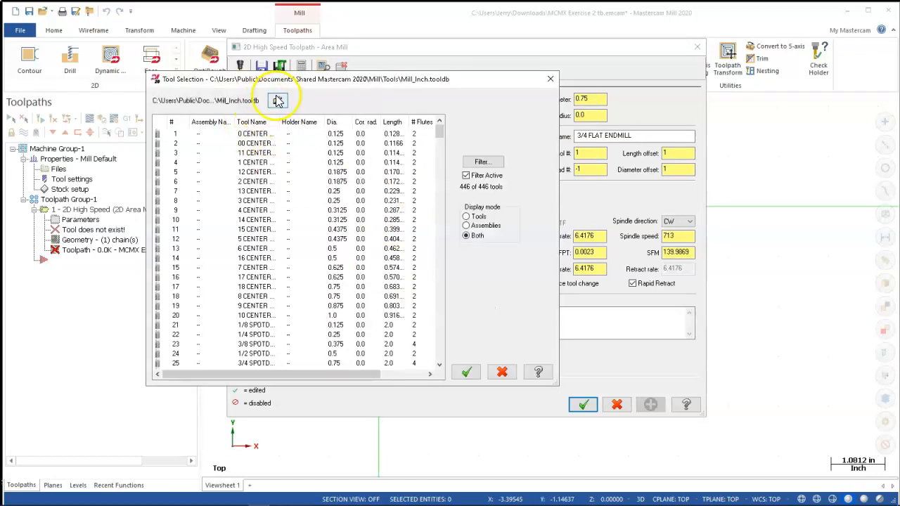
pyautogui.click(278, 100)
pyautogui.moveTo(254, 255); pyautogui.dragTo(247, 153)
pyautogui.click(213, 224)
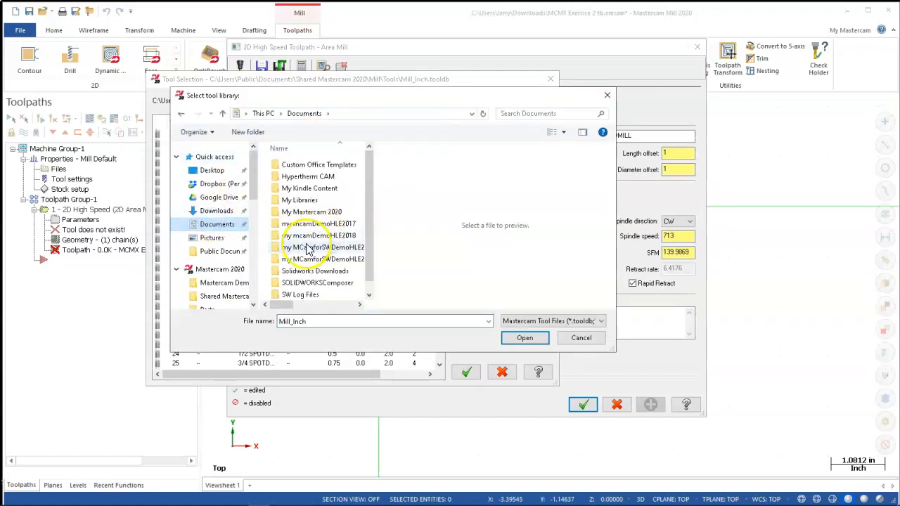
pyautogui.click(304, 214)
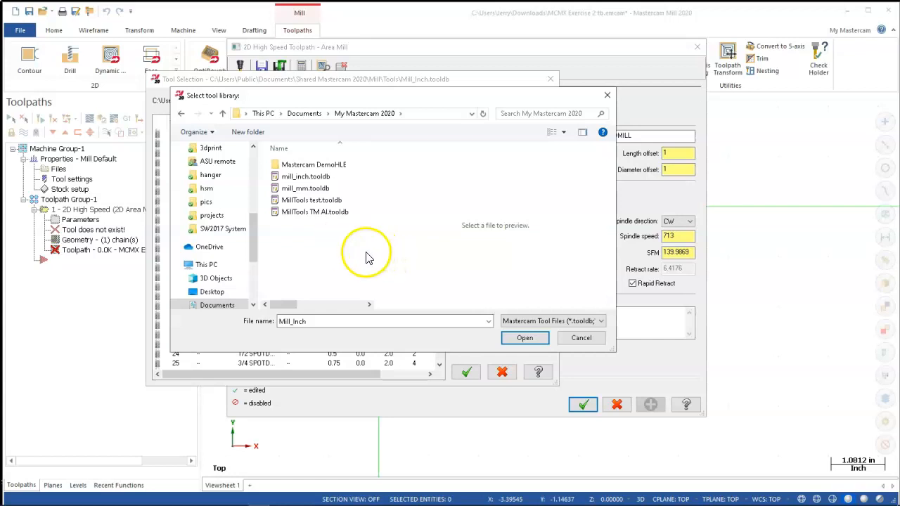
pyautogui.click(323, 211)
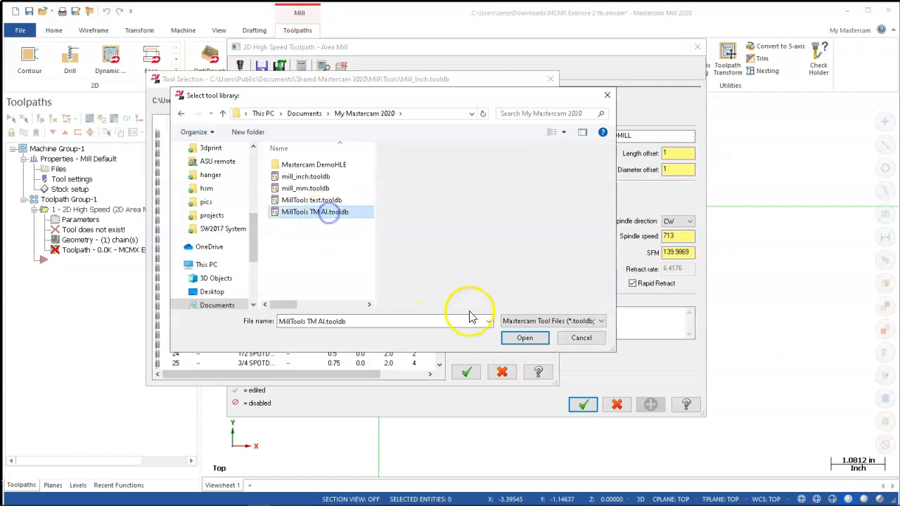
pyautogui.click(526, 338)
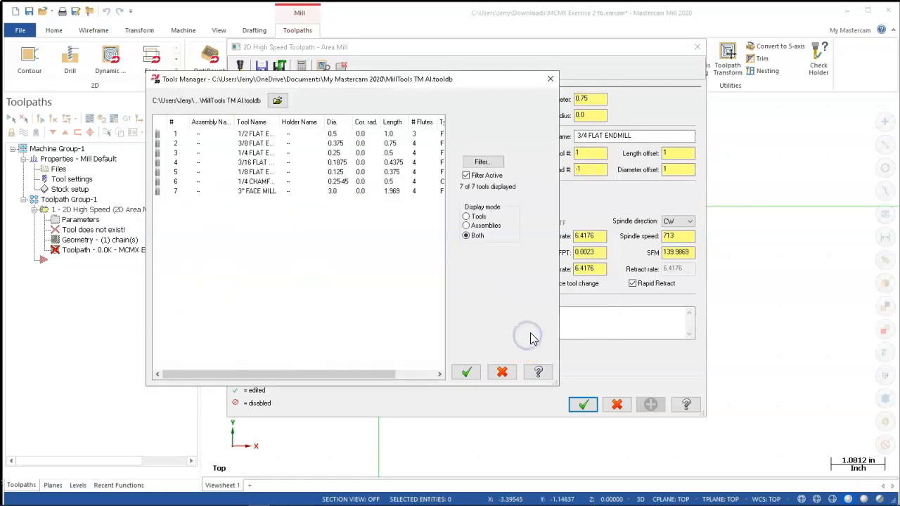
# Step: Choose the 1/2 flat endmill from the loaded library as the toolpath's tool
pyautogui.click(337, 229)
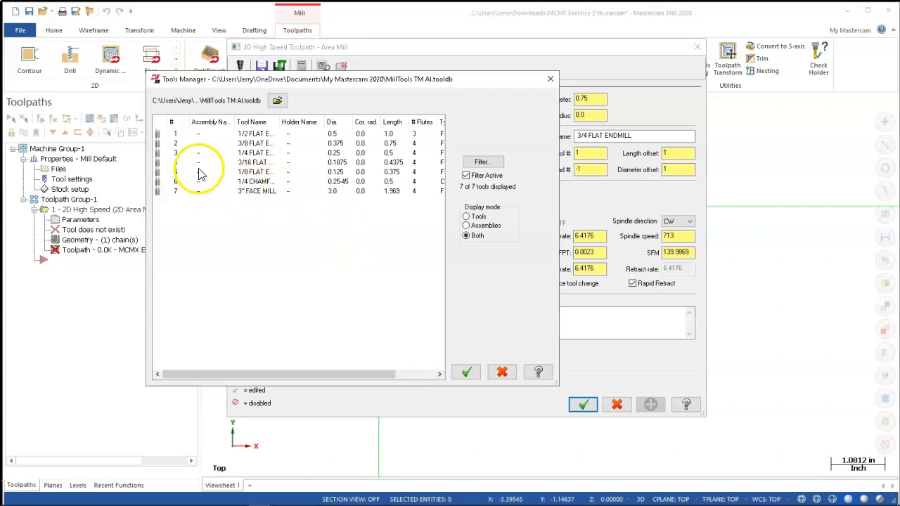
pyautogui.click(35, 482)
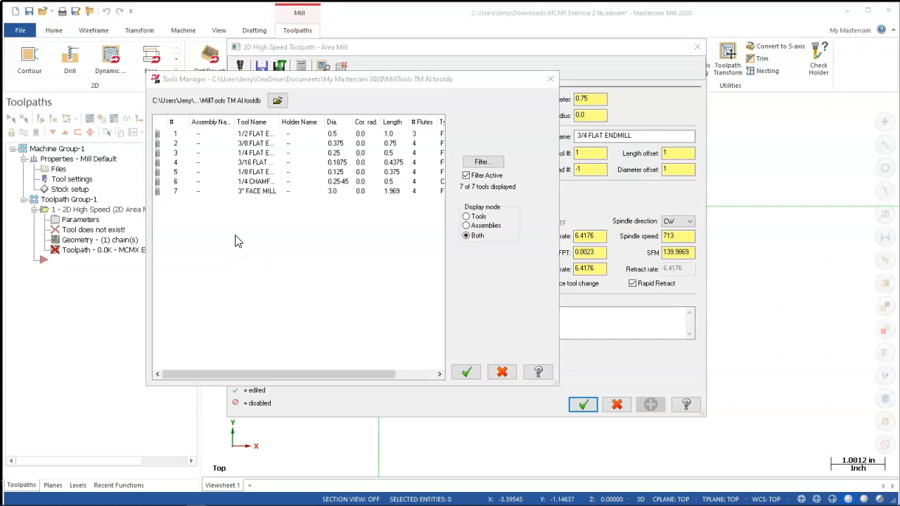
pyautogui.click(239, 133)
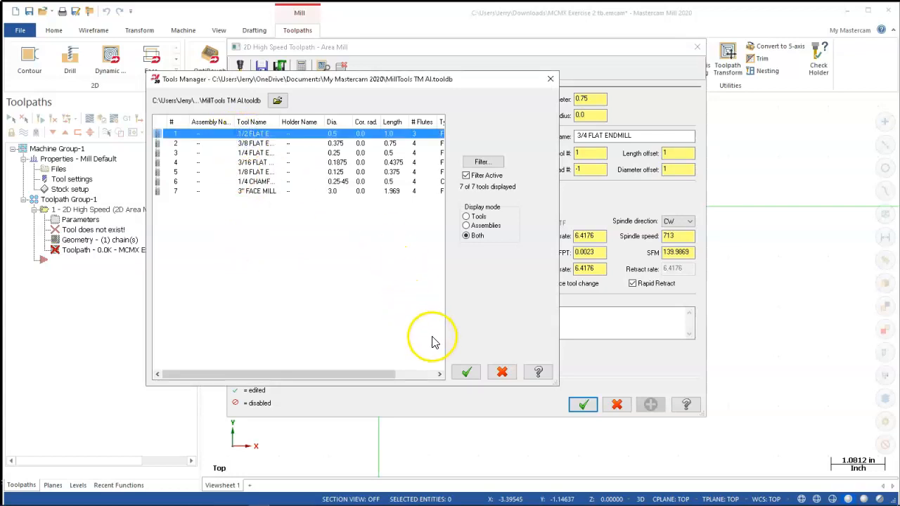
pyautogui.click(465, 371)
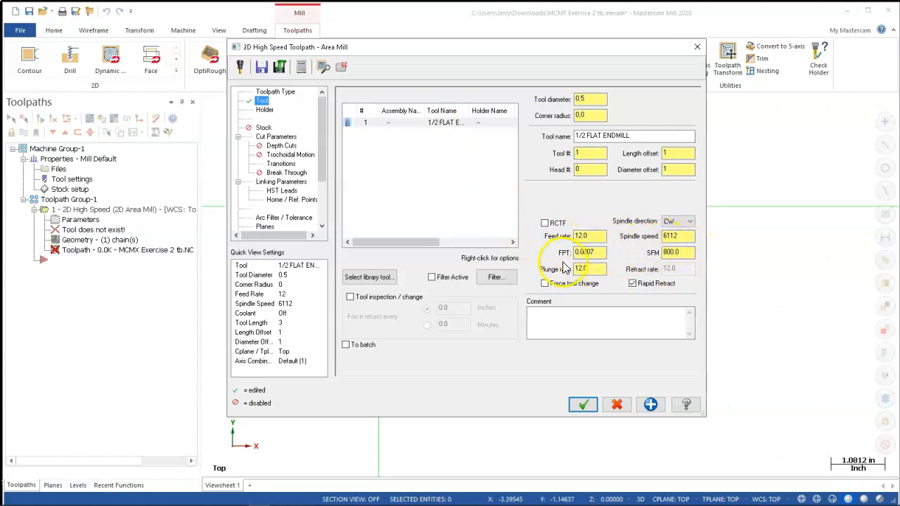
# Step: Set the spindle speed of the 1/2 flat endmill to 4000
pyautogui.doubleClick(667, 236)
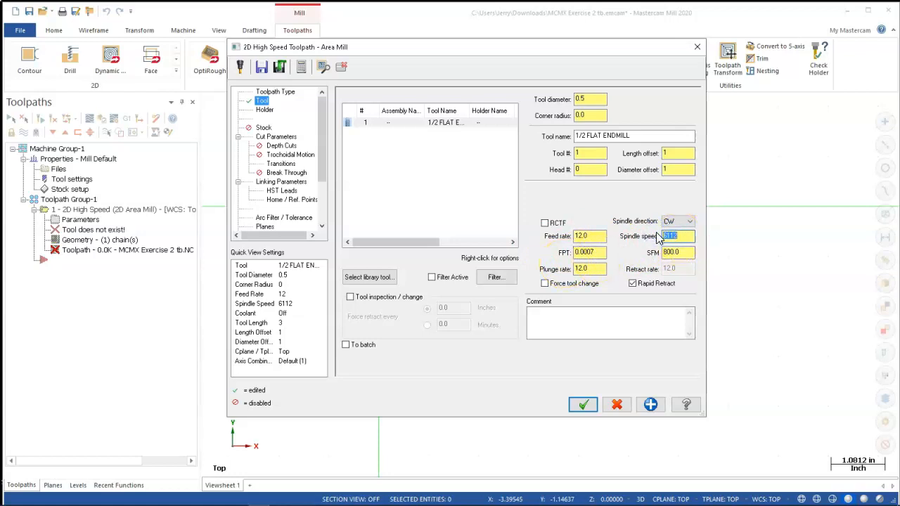
pyautogui.write('400')
pyautogui.press('Tab')
pyautogui.click(671, 235)
pyautogui.write('0')
pyautogui.press('Tab')
pyautogui.click(551, 320)
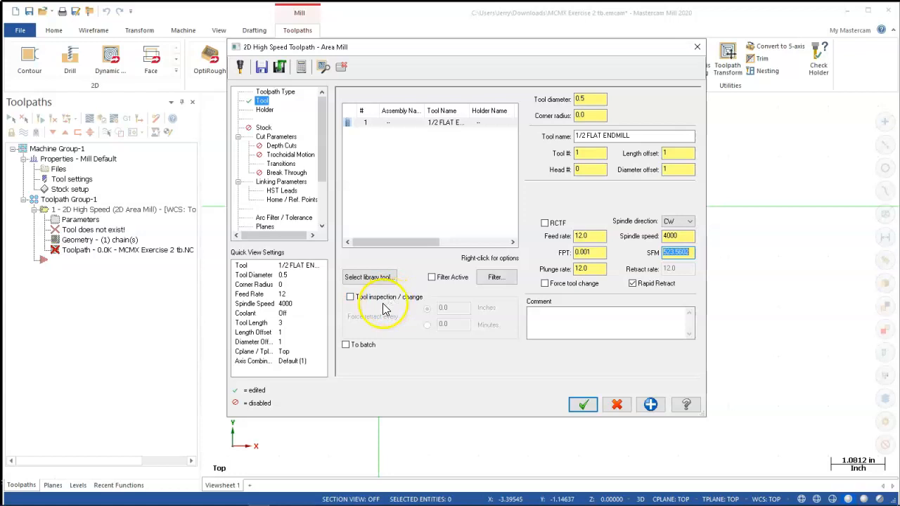
# Step: Review the holder and rest material settings, and select Climb as the cutting method in the cut parameters
pyautogui.click(266, 111)
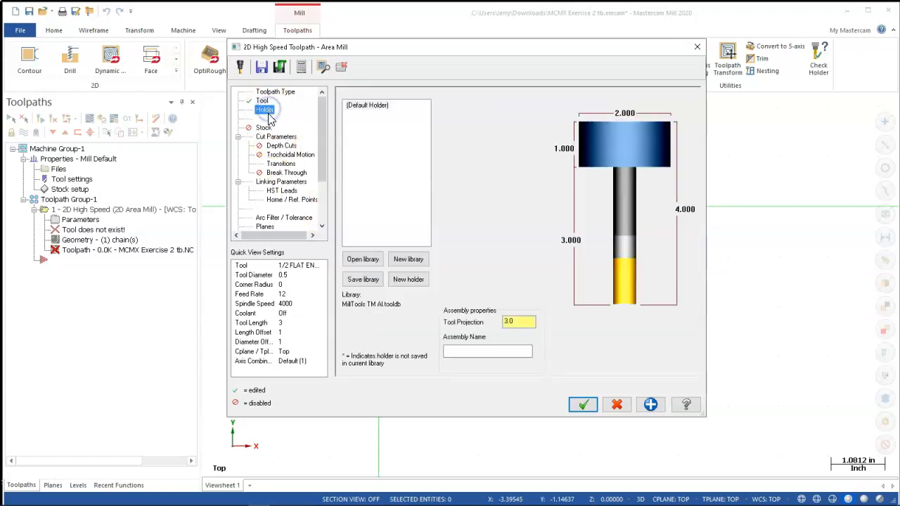
pyautogui.click(264, 128)
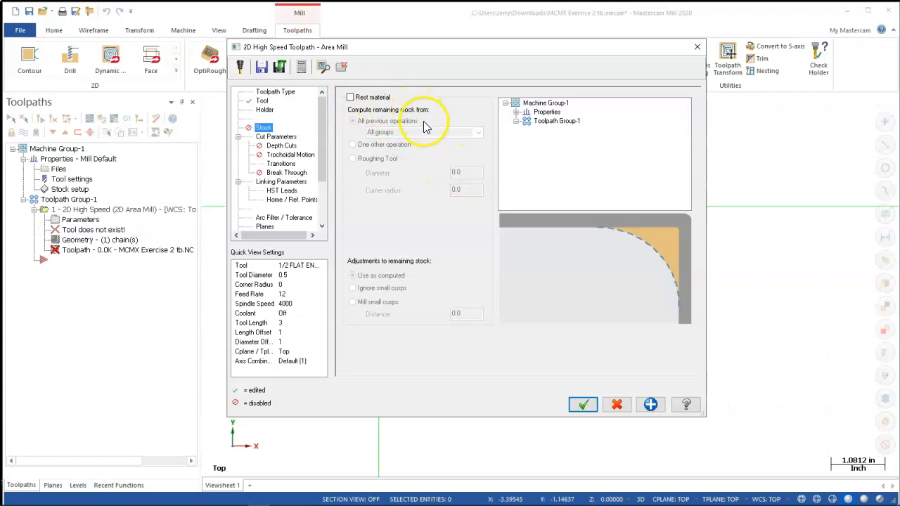
pyautogui.click(276, 136)
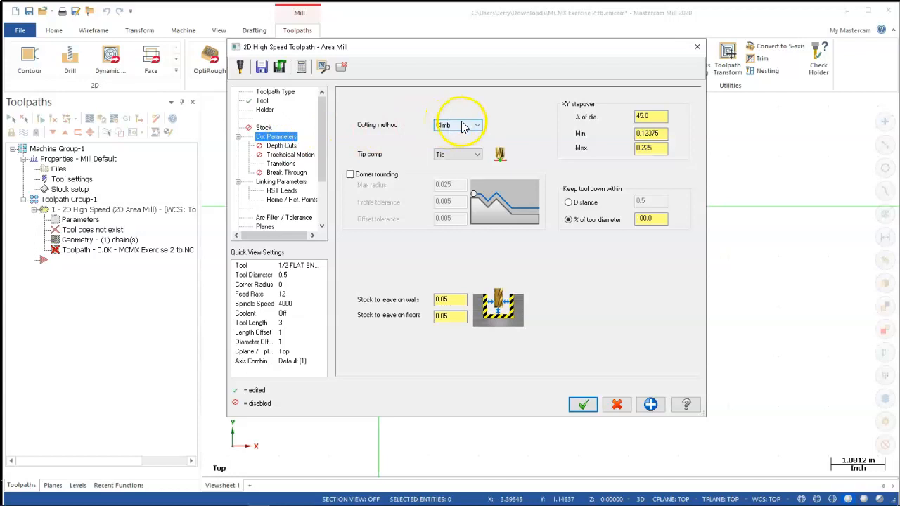
pyautogui.click(463, 126)
pyautogui.click(460, 114)
pyautogui.click(460, 133)
pyautogui.click(446, 130)
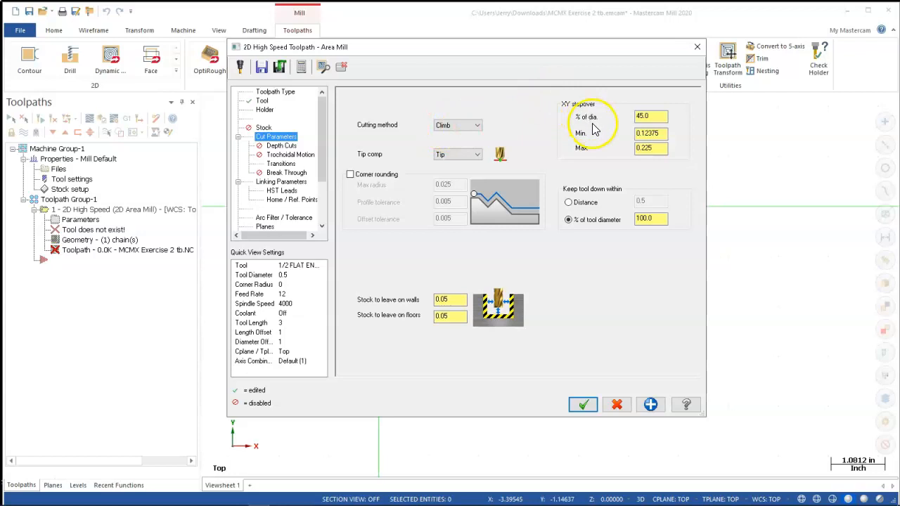
# Step: Set the XY stepover to 10% of the tool diameter
pyautogui.moveTo(655, 115); pyautogui.dragTo(624, 116)
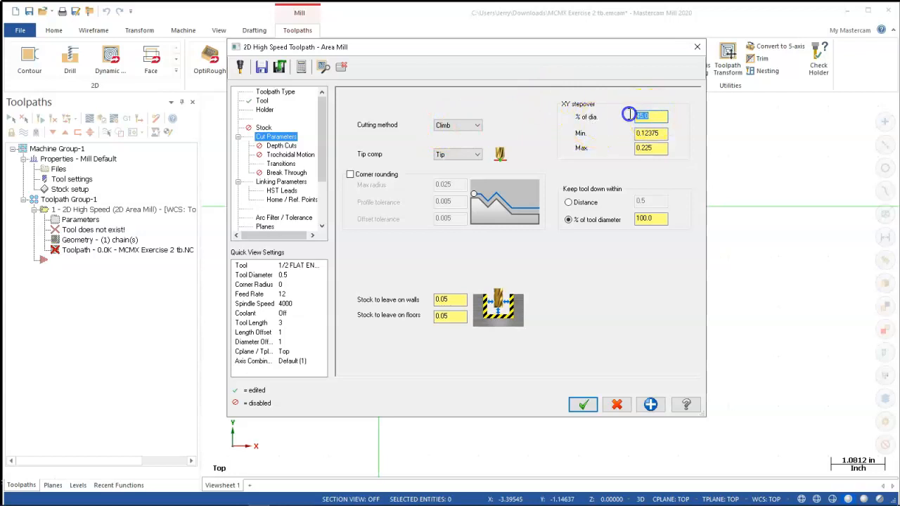
pyautogui.write('10')
pyautogui.press('Tab')
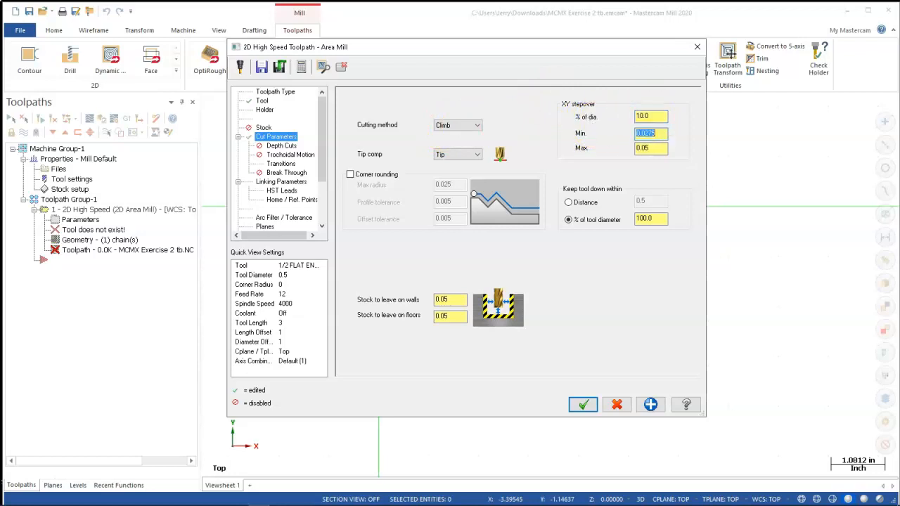
pyautogui.click(657, 148)
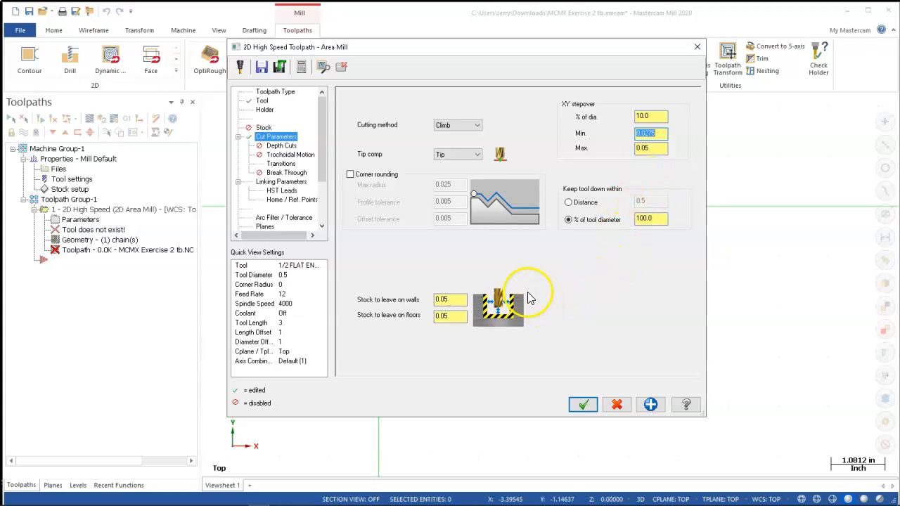
# Step: Set the stock to leave to 0.005 on walls and 0 on floors
pyautogui.doubleClick(457, 300)
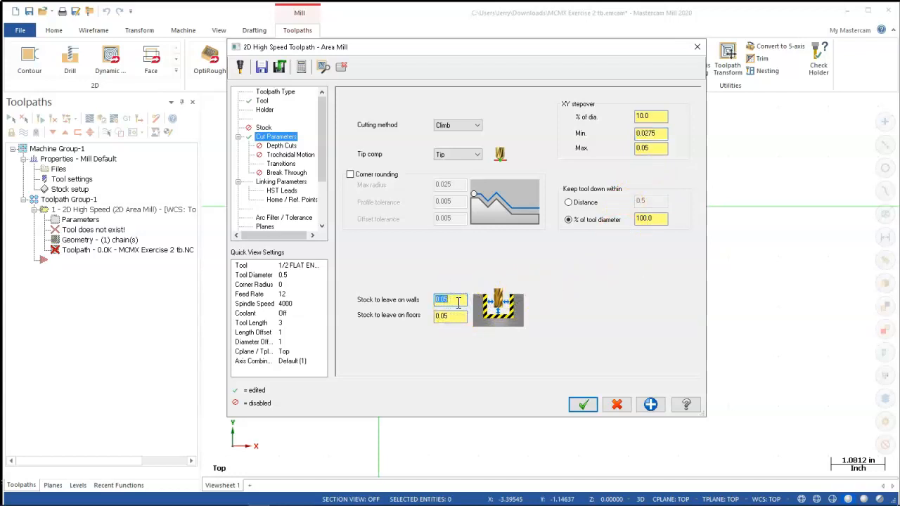
pyautogui.write('.005')
pyautogui.press('Tab')
pyautogui.write('0')
pyautogui.press('Tab')
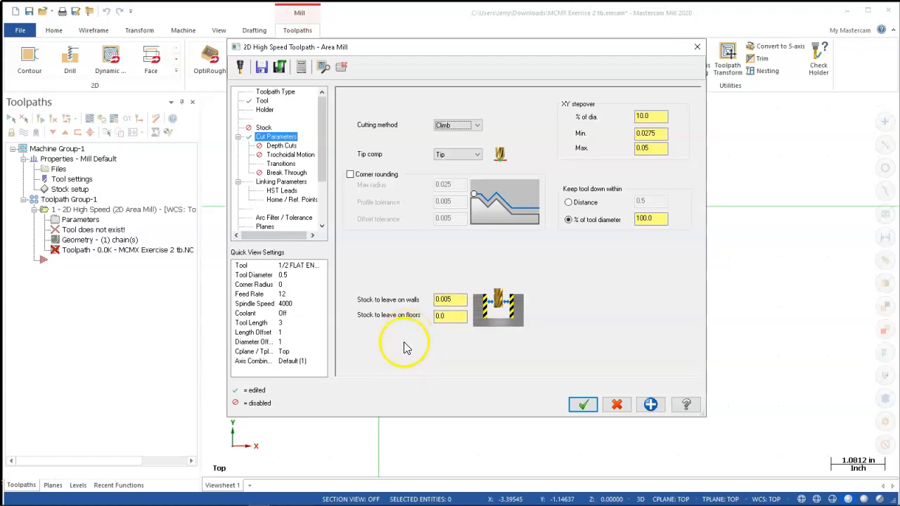
# Step: Check the depth cut settings, set trochoidal motion to Minimize burial, and display the Transitions settings
pyautogui.click(284, 146)
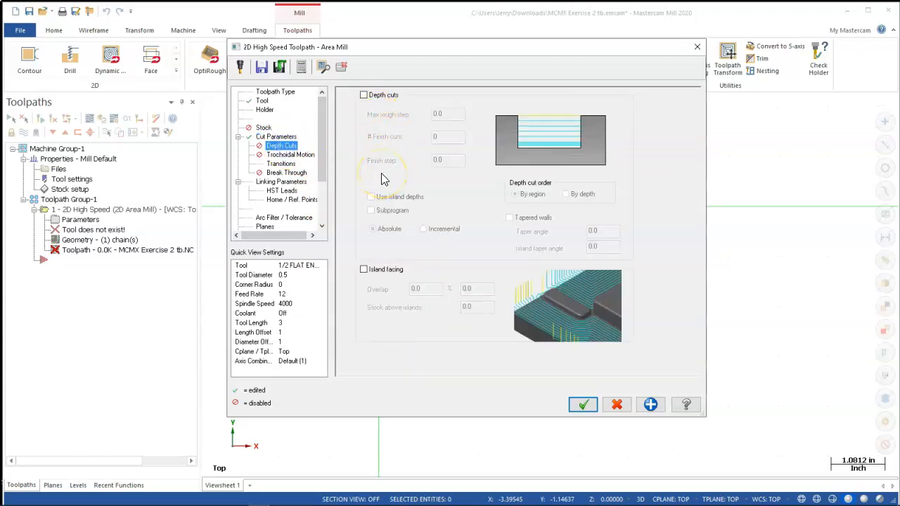
pyautogui.click(291, 155)
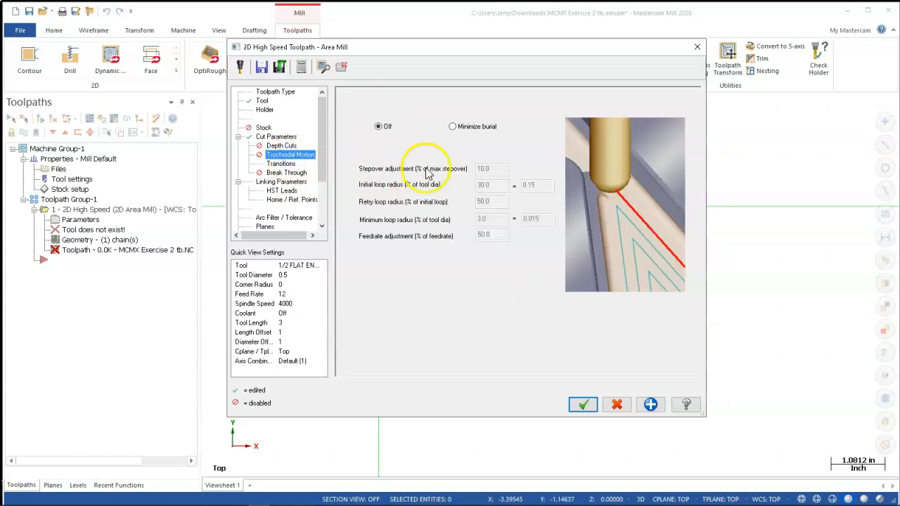
pyautogui.click(452, 126)
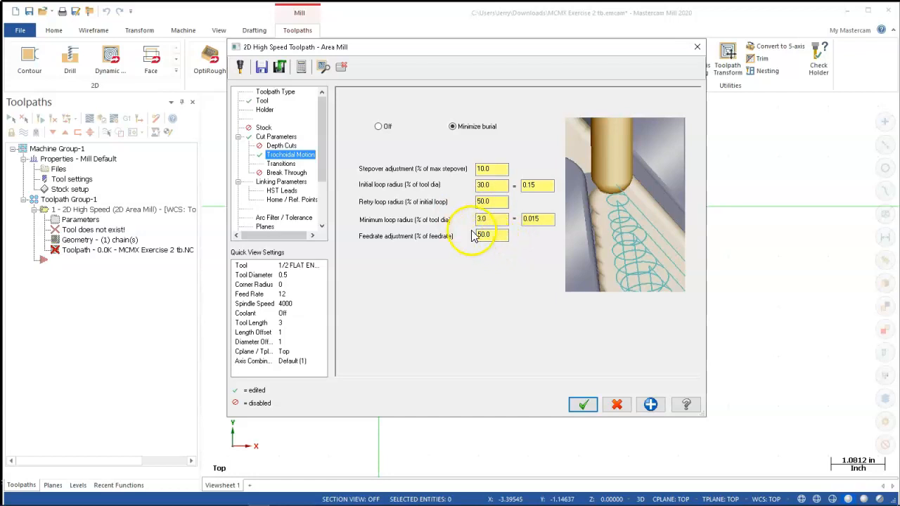
pyautogui.click(289, 166)
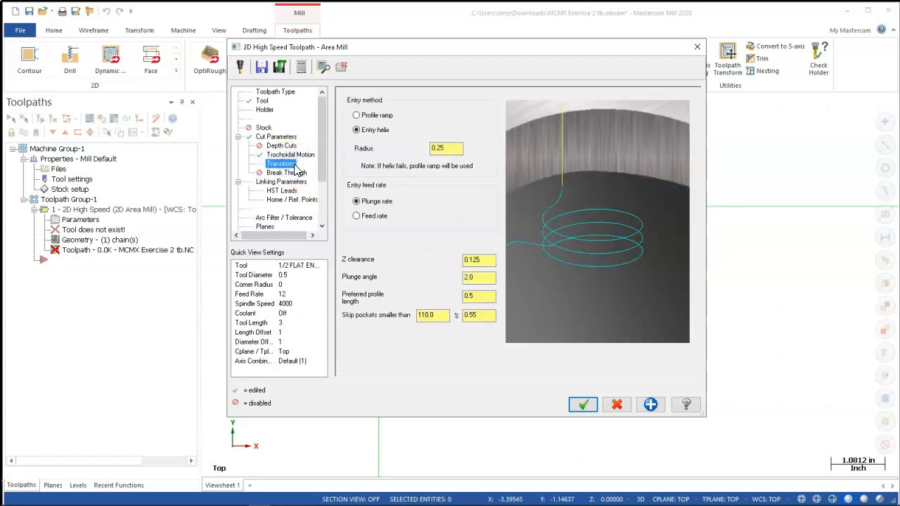
# Step: Set the entry method to Profile ramp and the Z clearance to 0.03 in the transitions settings
pyautogui.click(375, 117)
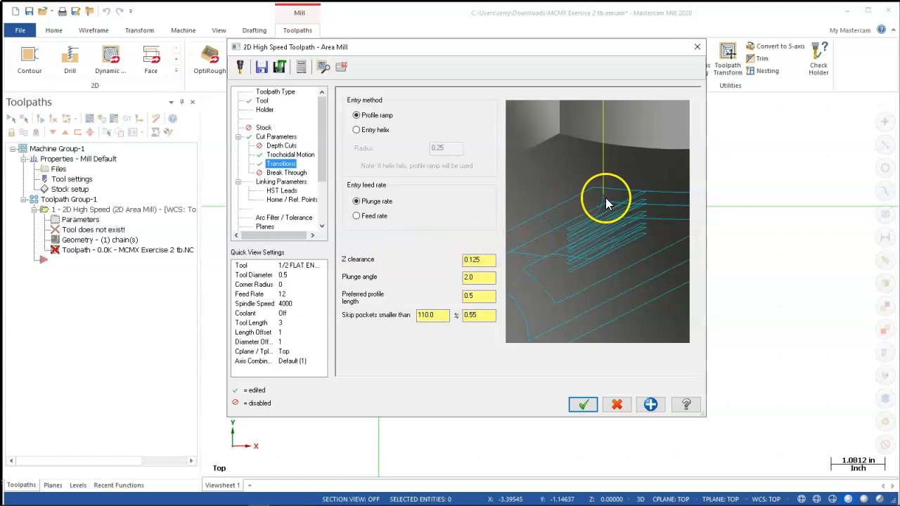
pyautogui.click(472, 260)
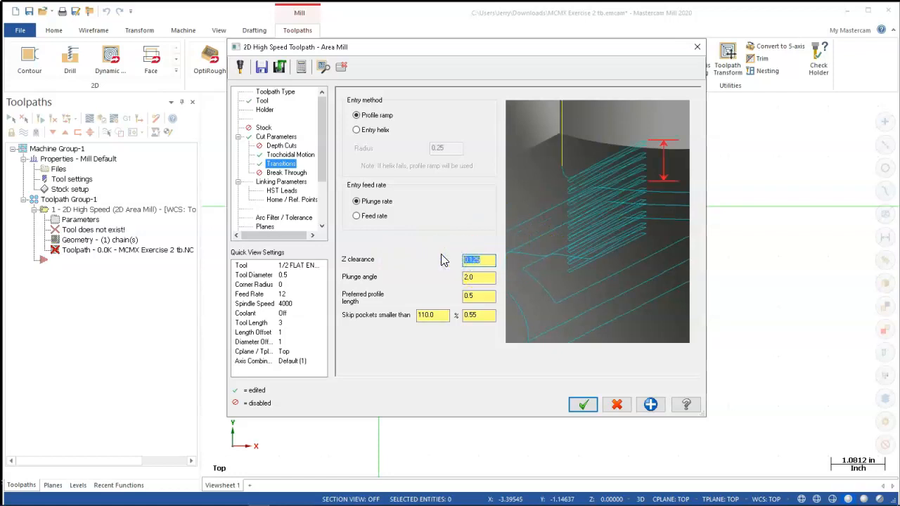
pyautogui.write('0.03')
pyautogui.press('Tab')
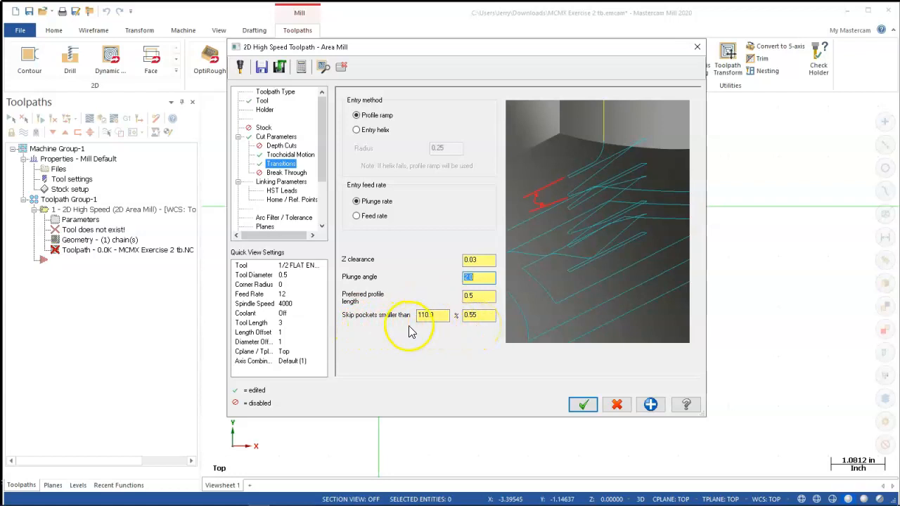
# Step: Enable break through for the Area Mill toolpath with an amount of 0.01
pyautogui.click(295, 173)
pyautogui.click(398, 126)
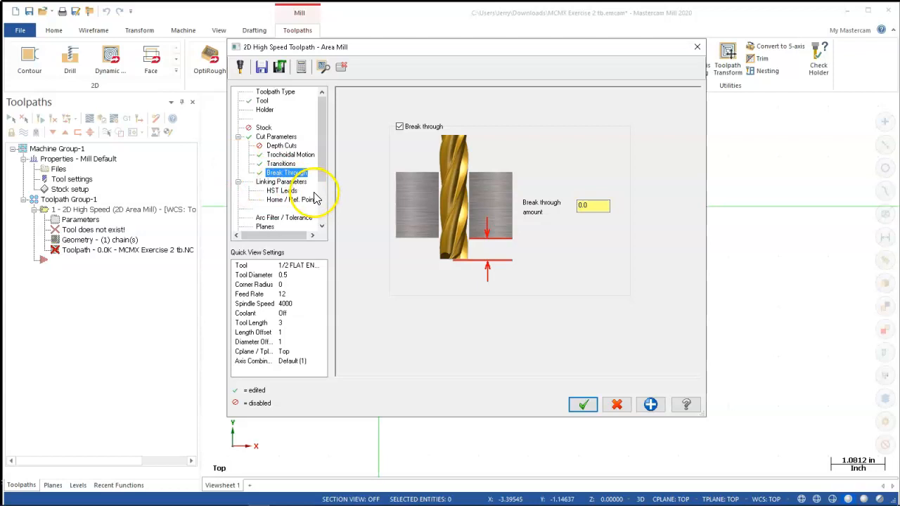
pyautogui.click(587, 206)
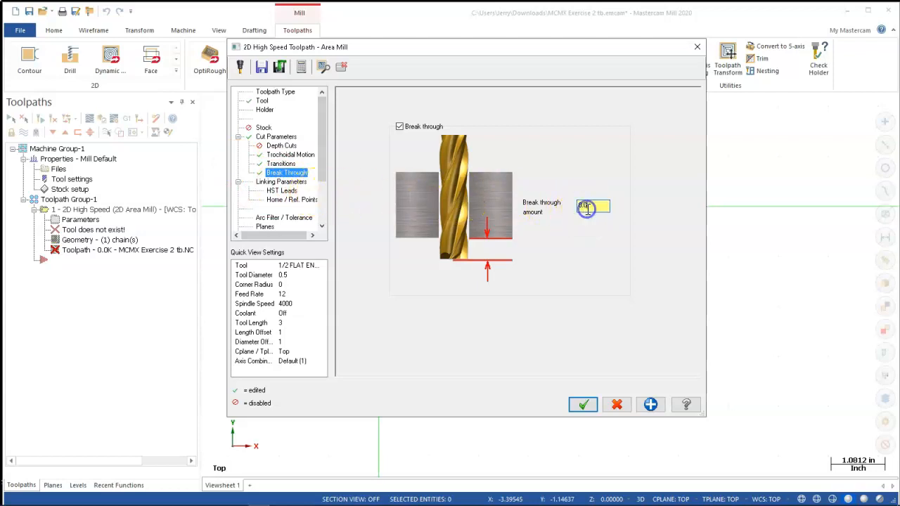
pyautogui.write('.01')
pyautogui.press('Tab')
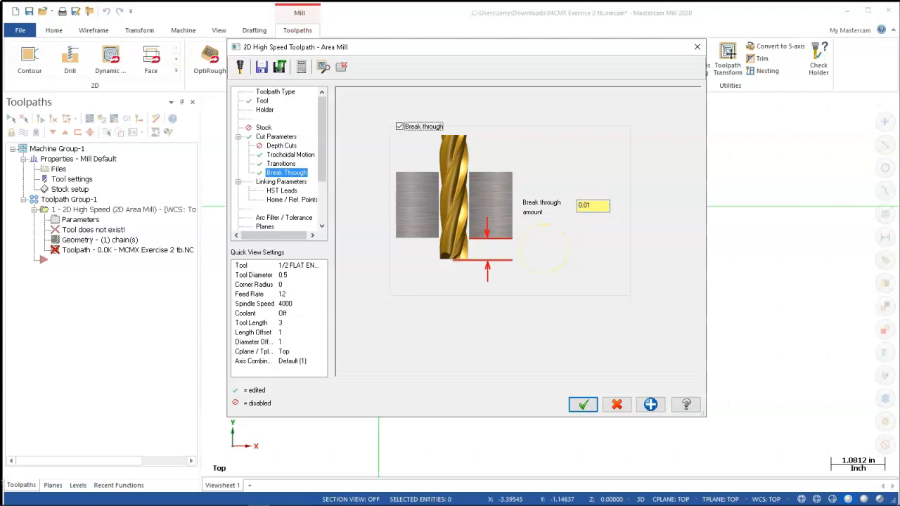
# Step: In the linking parameters, make the feed plane and depth absolute and set the depth to -0.5
pyautogui.click(298, 183)
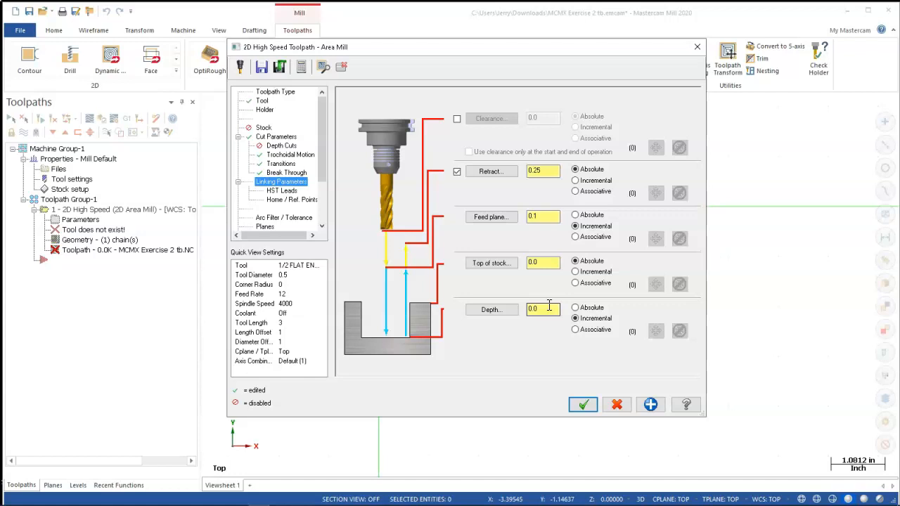
pyautogui.click(575, 214)
pyautogui.click(575, 307)
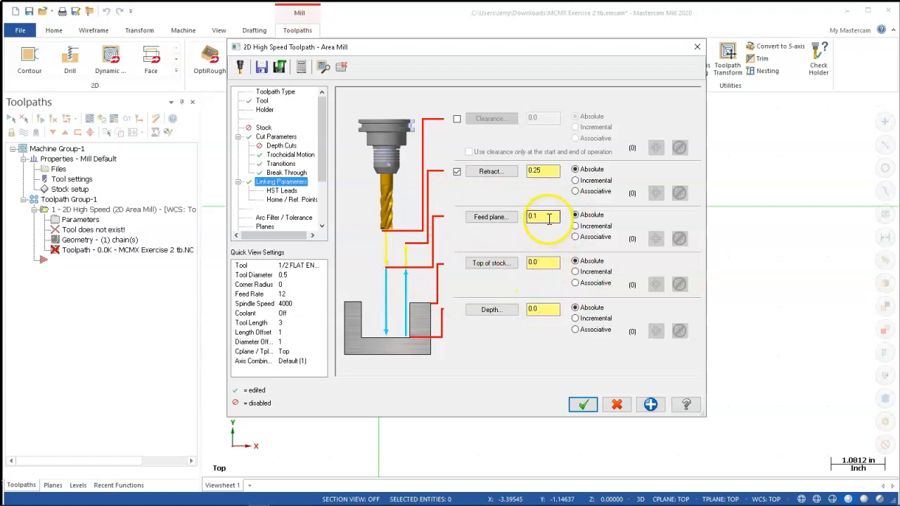
pyautogui.doubleClick(551, 307)
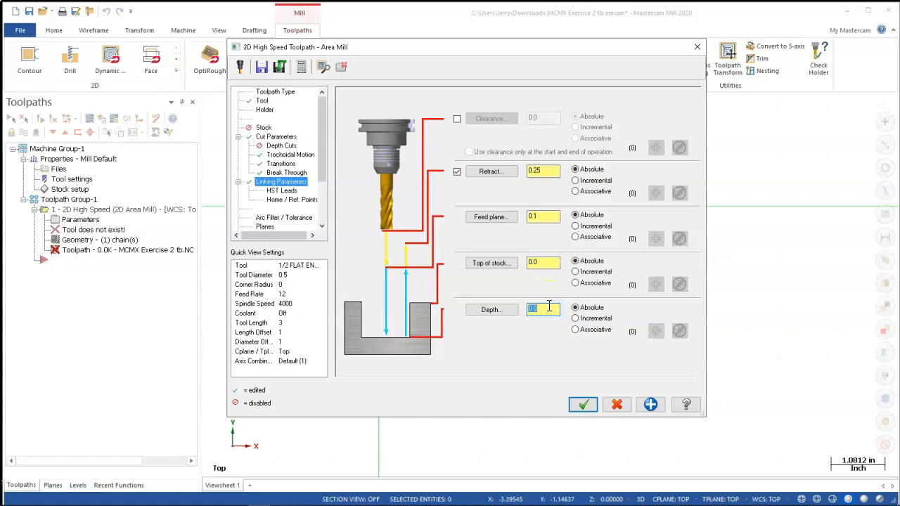
pyautogui.write('-0.5')
pyautogui.press('Tab')
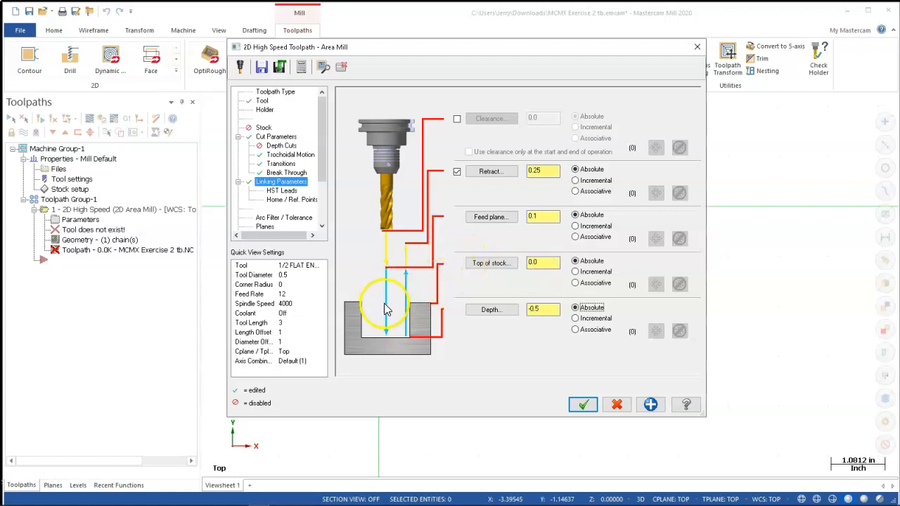
# Step: Check the HST lead settings, then generate the Area Mill toolpath and inspect it in 3D
pyautogui.click(279, 191)
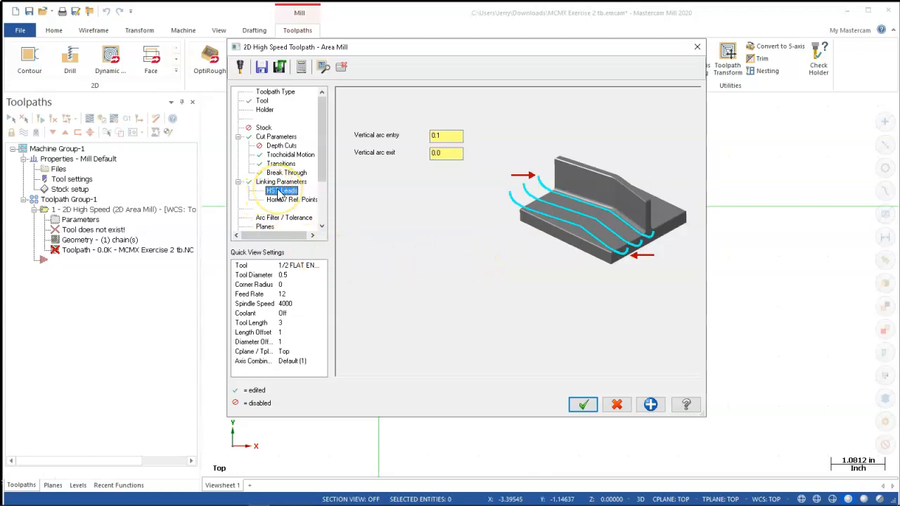
pyautogui.click(463, 254)
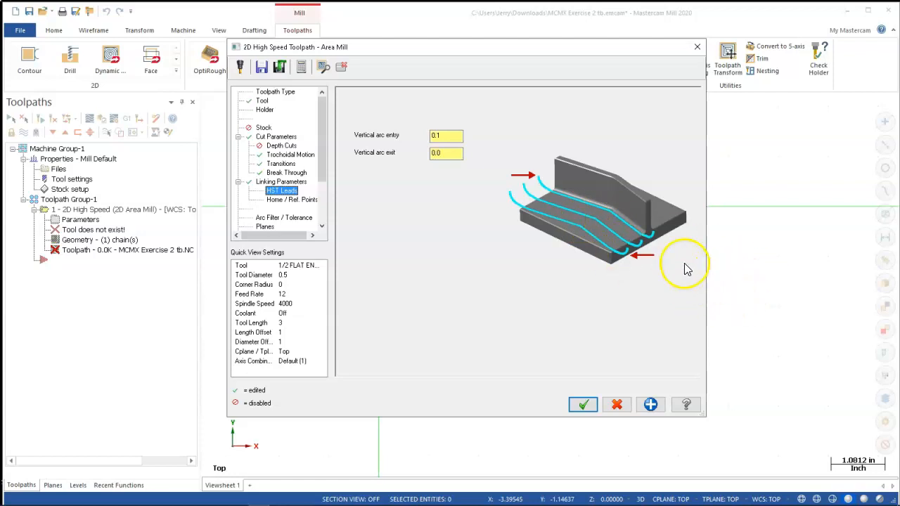
pyautogui.click(583, 404)
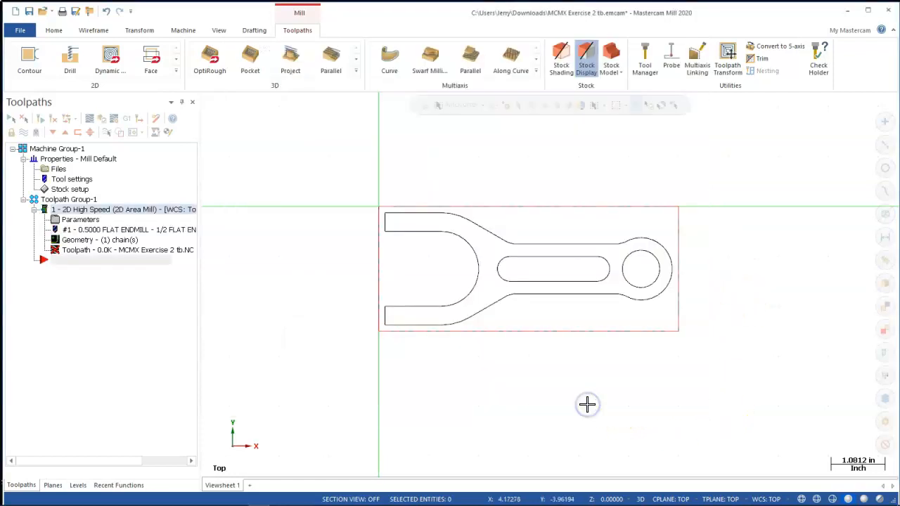
pyautogui.moveTo(587, 404); pyautogui.dragTo(526, 342, button='middle')
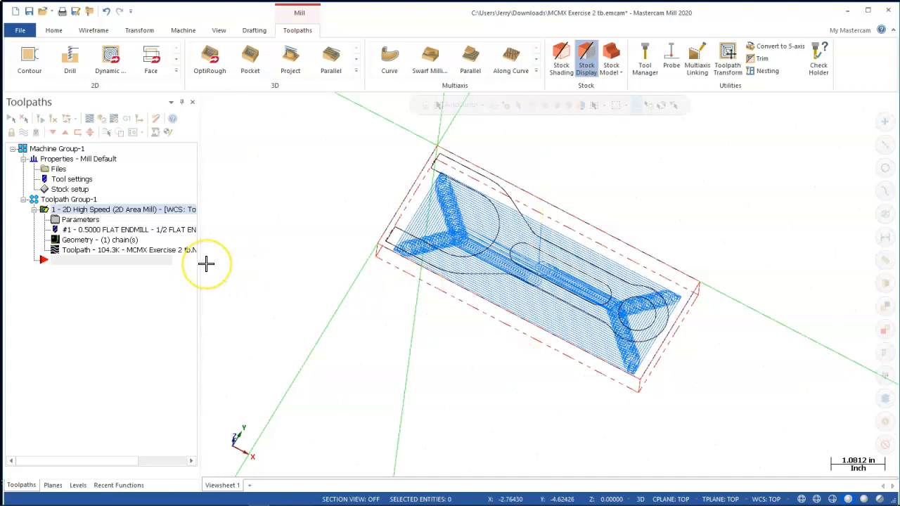
pyautogui.scroll(-2, 505, 311)
pyautogui.scroll(4, 499, 309)
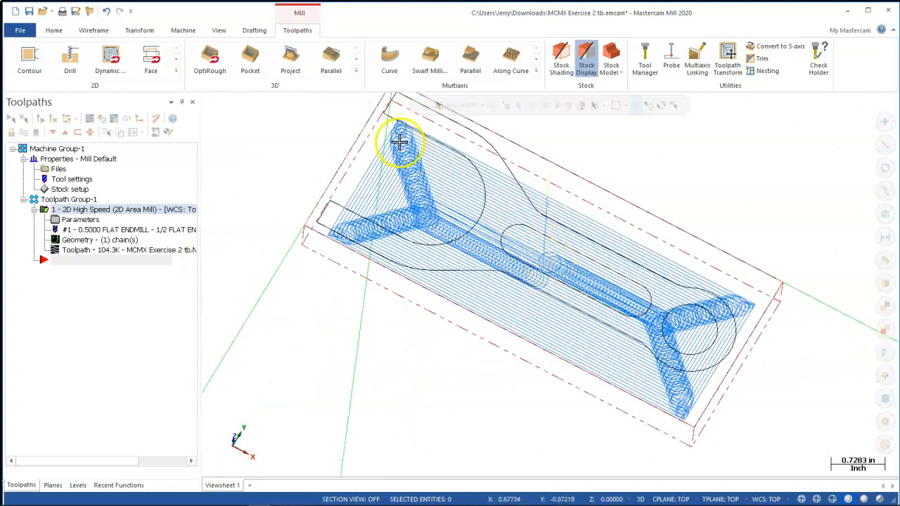
pyautogui.scroll(3, 436, 213)
pyautogui.scroll(-5, 434, 211)
pyautogui.moveTo(430, 208); pyautogui.dragTo(417, 161, button='middle')
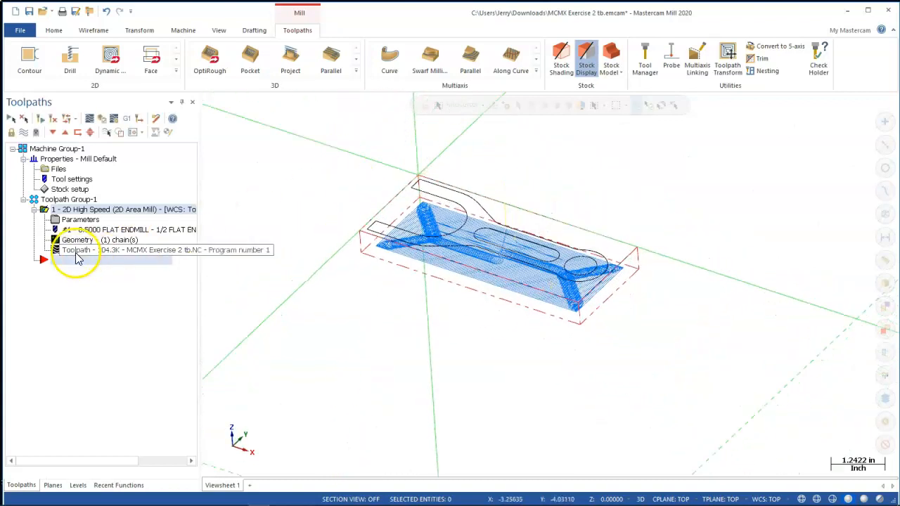
# Step: Reopen the Area Mill operation's parameters and set the linking depth to 0
pyautogui.click(83, 222)
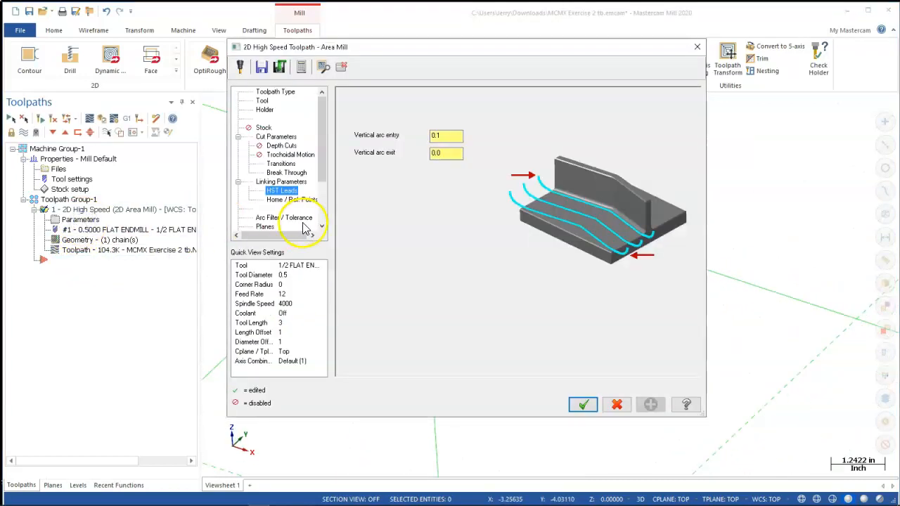
pyautogui.click(273, 184)
pyautogui.moveTo(553, 311); pyautogui.dragTo(503, 311)
pyautogui.write('0')
pyautogui.press('Tab')
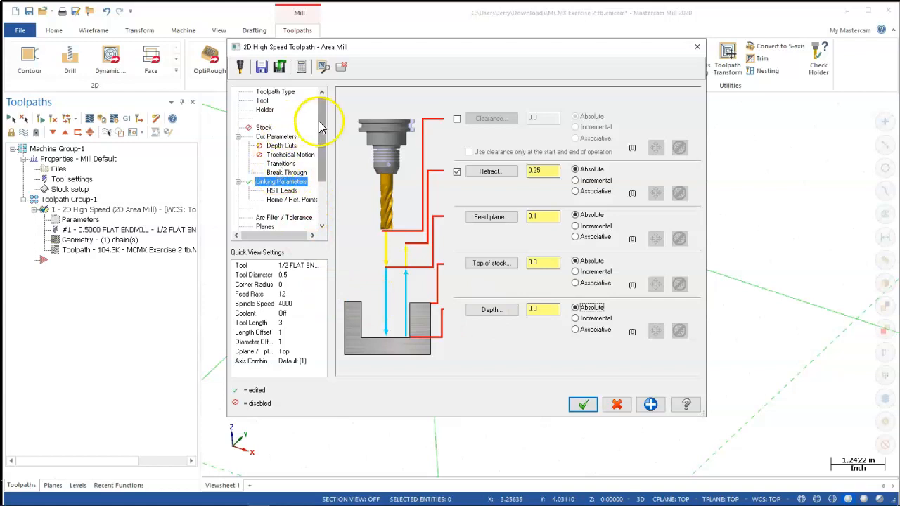
# Step: Set the XY stepover to 70% of the tool diameter and wall stock to 0, and regenerate the Area Mill toolpath
pyautogui.click(275, 136)
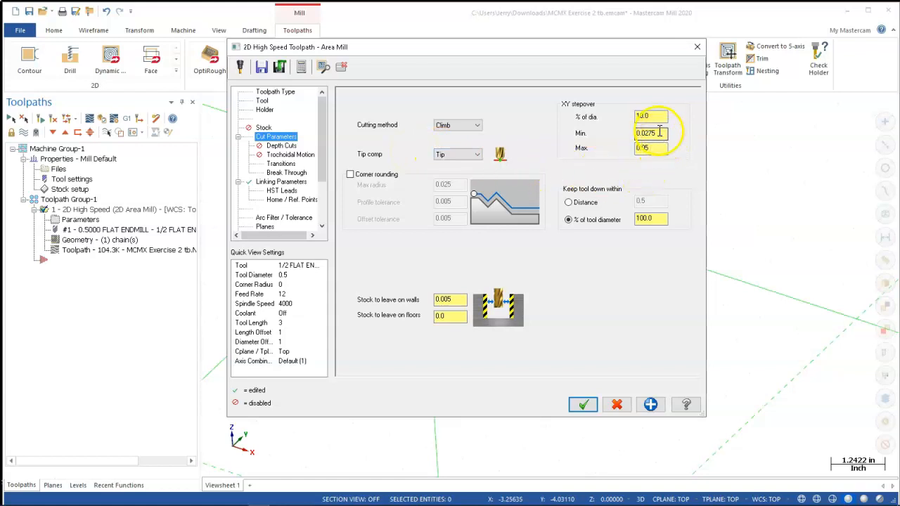
pyautogui.moveTo(653, 118); pyautogui.dragTo(612, 117)
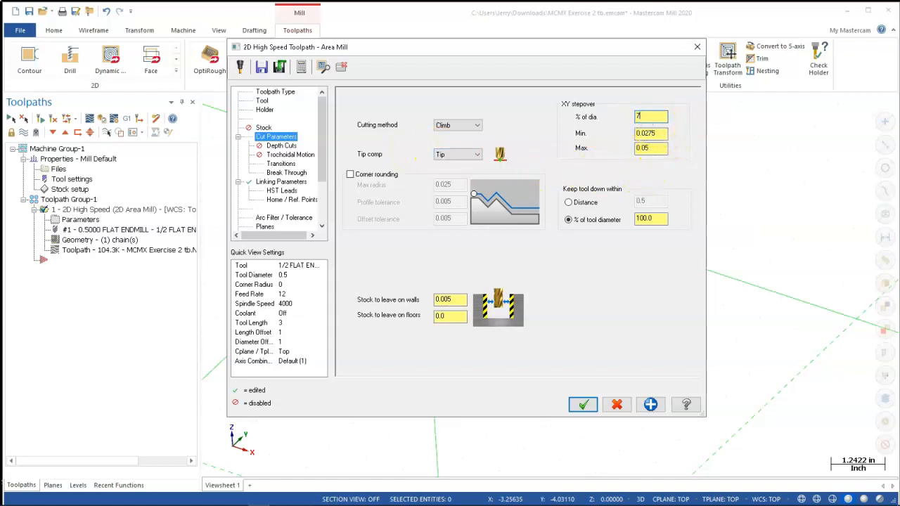
pyautogui.click(581, 407)
pyautogui.moveTo(461, 299); pyautogui.dragTo(412, 294)
pyautogui.click(581, 404)
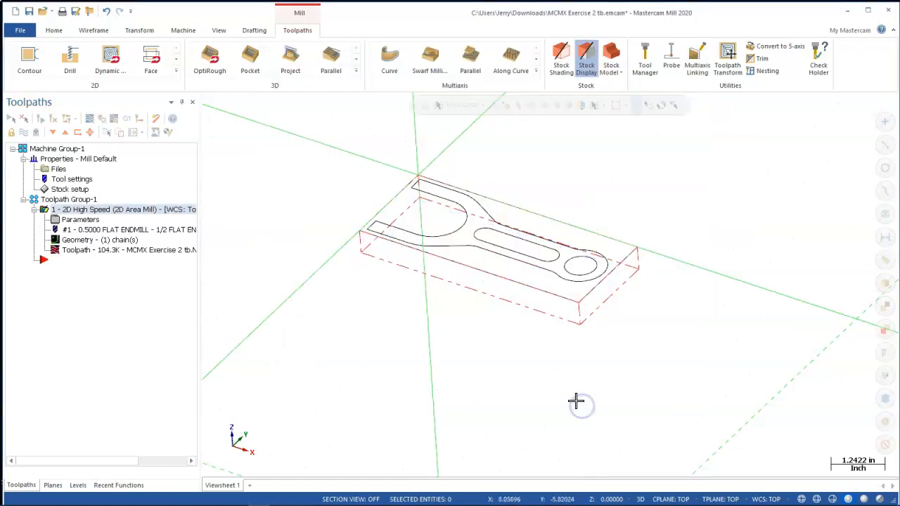
pyautogui.click(59, 118)
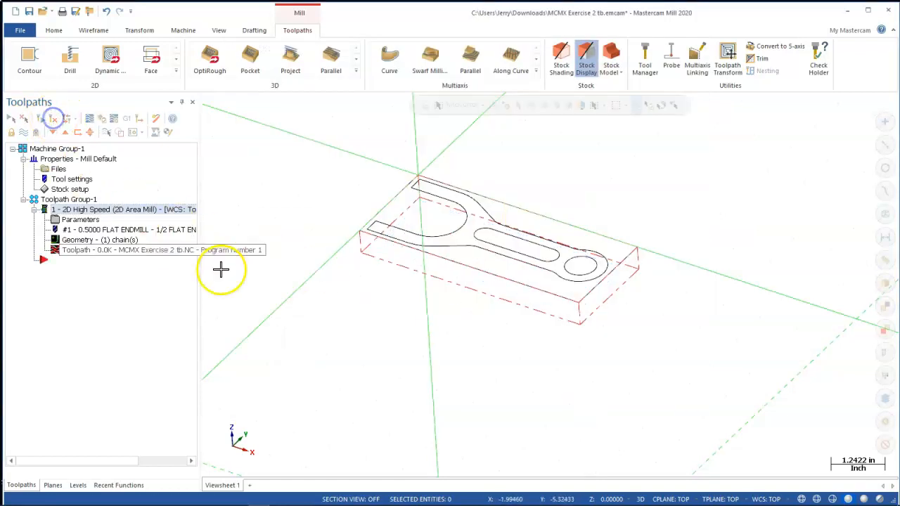
pyautogui.scroll(4, 341, 201)
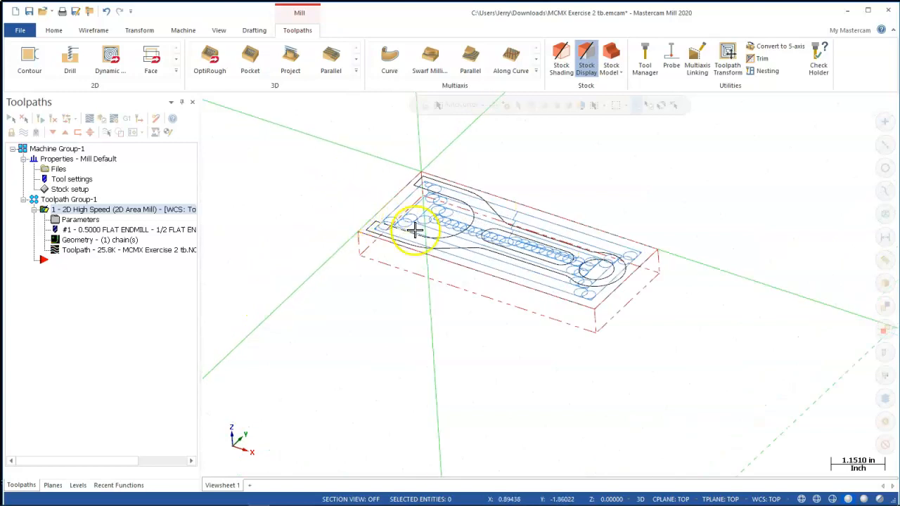
pyautogui.scroll(2, 538, 255)
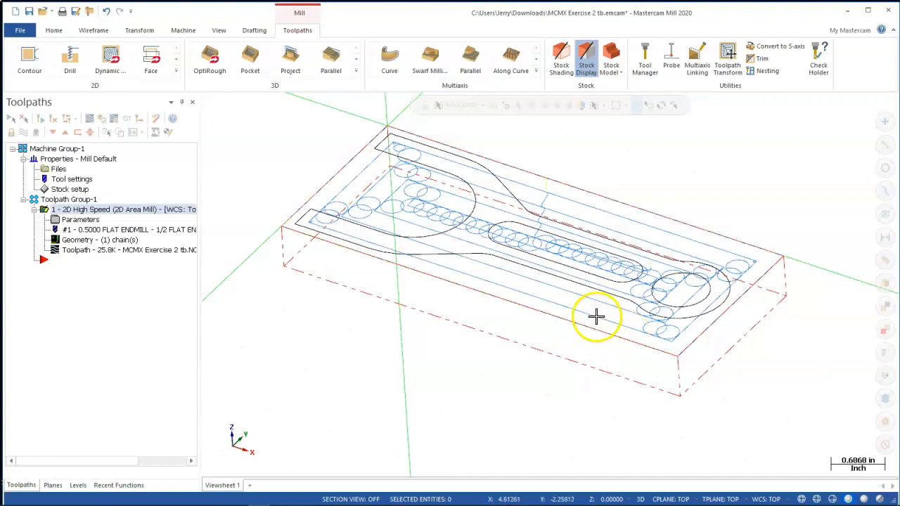
# Step: Duplicate the 2D Area Mill operation below the original in the toolpath group and expand the copy
pyautogui.click(34, 209)
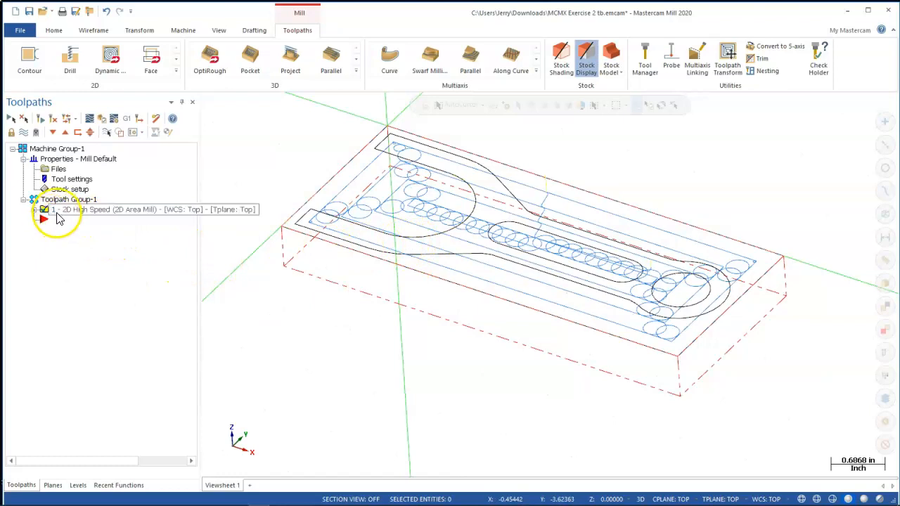
pyautogui.rightClick(57, 216)
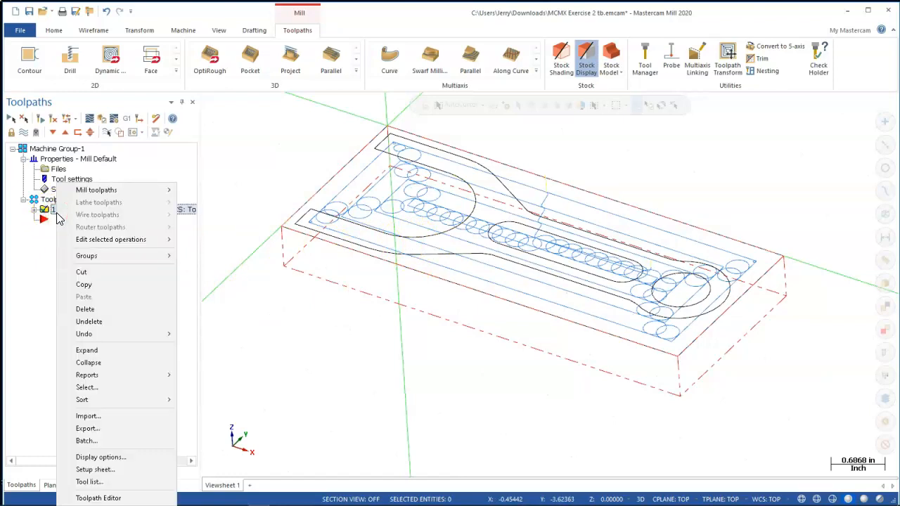
pyautogui.click(105, 284)
pyautogui.click(48, 222)
pyautogui.rightClick(49, 224)
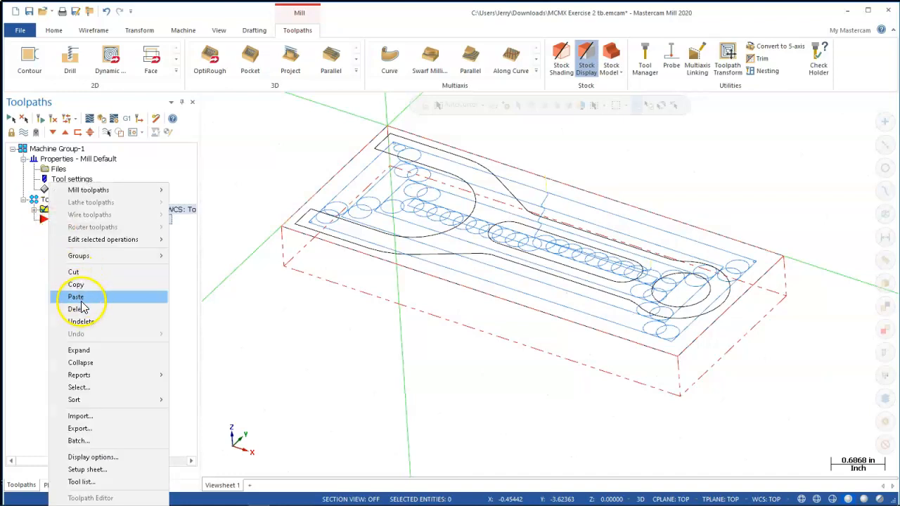
pyautogui.click(81, 298)
pyautogui.click(34, 219)
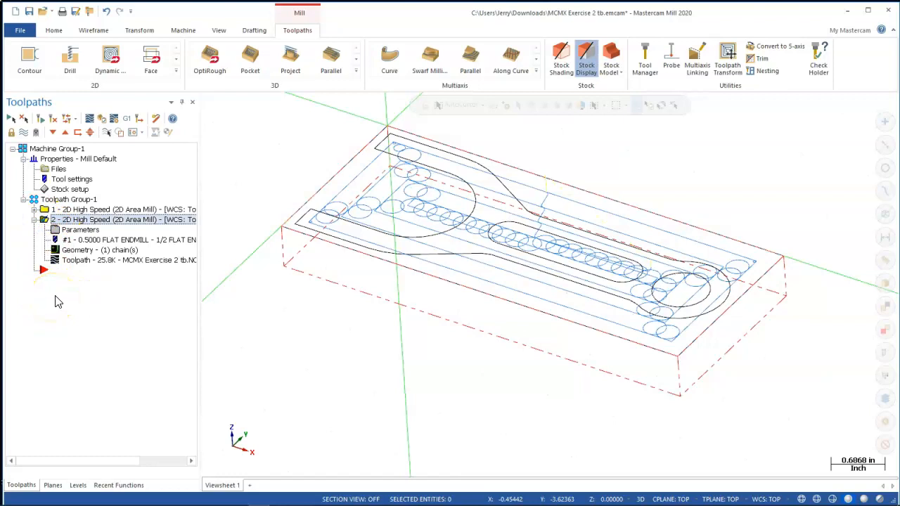
# Step: Set the copied operation's machining region strategy to From outside and delete its existing stock boundary chain
pyautogui.click(70, 250)
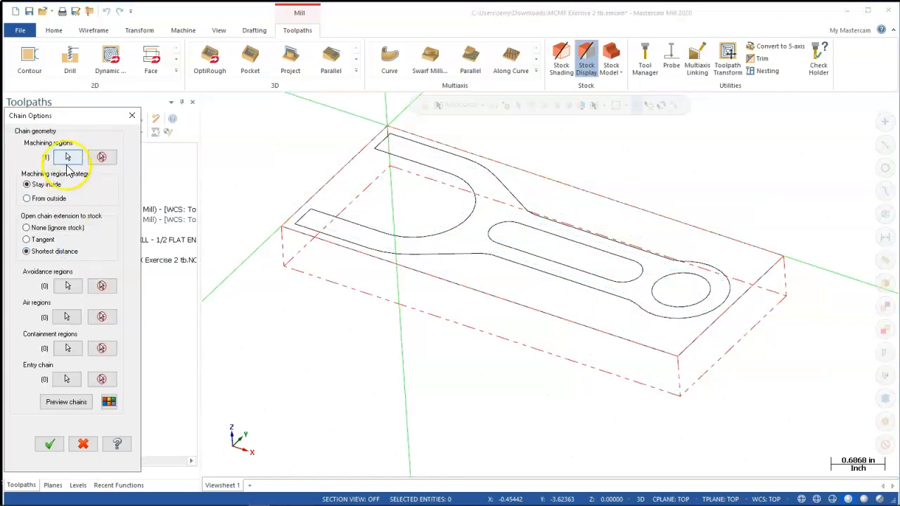
pyautogui.moveTo(73, 116); pyautogui.dragTo(139, 56)
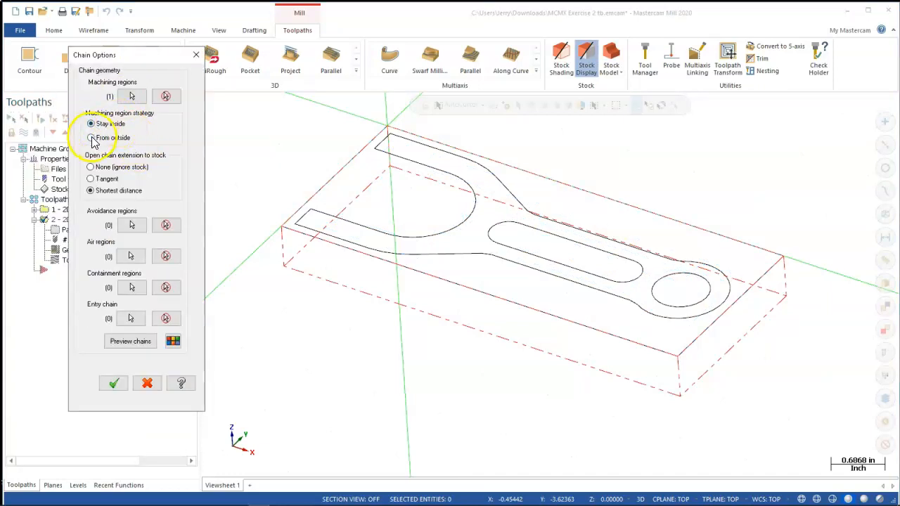
pyautogui.click(130, 96)
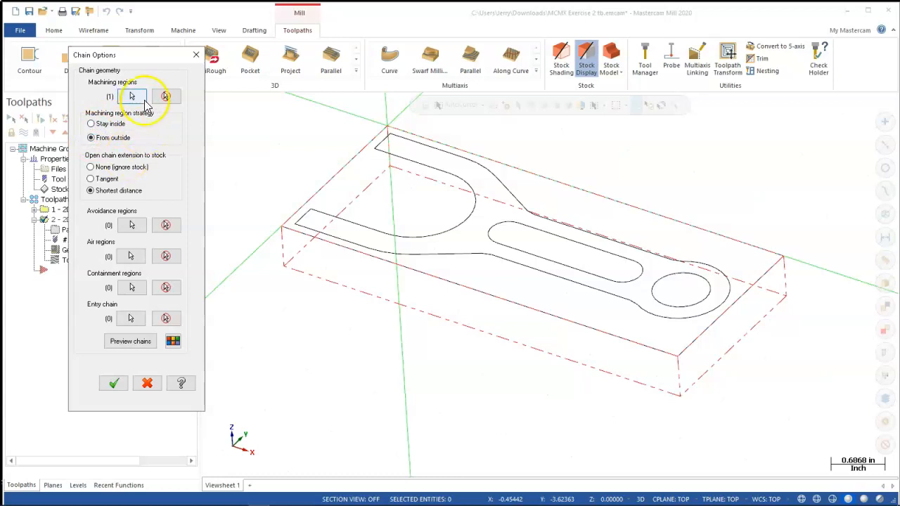
pyautogui.click(40, 138)
pyautogui.rightClick(41, 139)
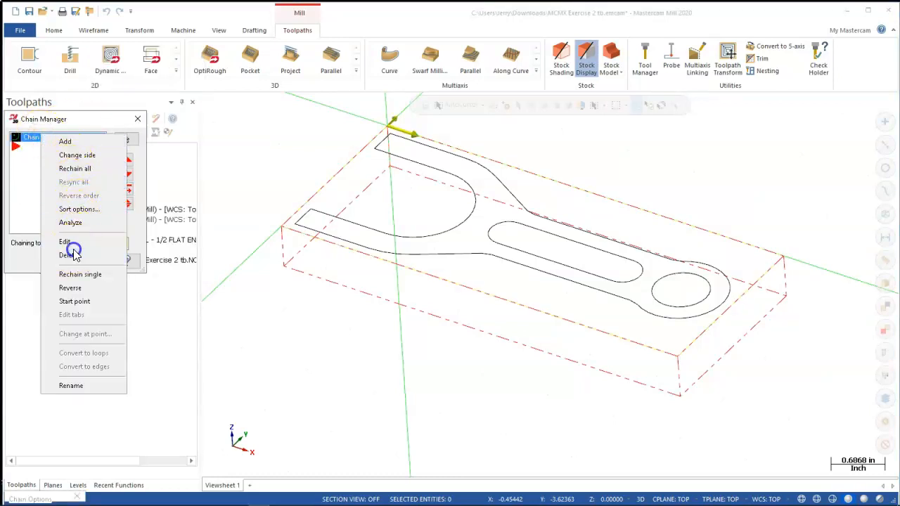
pyautogui.click(75, 255)
# Step: Add the part's outer profile as the machining region chain and accept the copied operation's geometry
pyautogui.rightClick(54, 154)
pyautogui.click(76, 162)
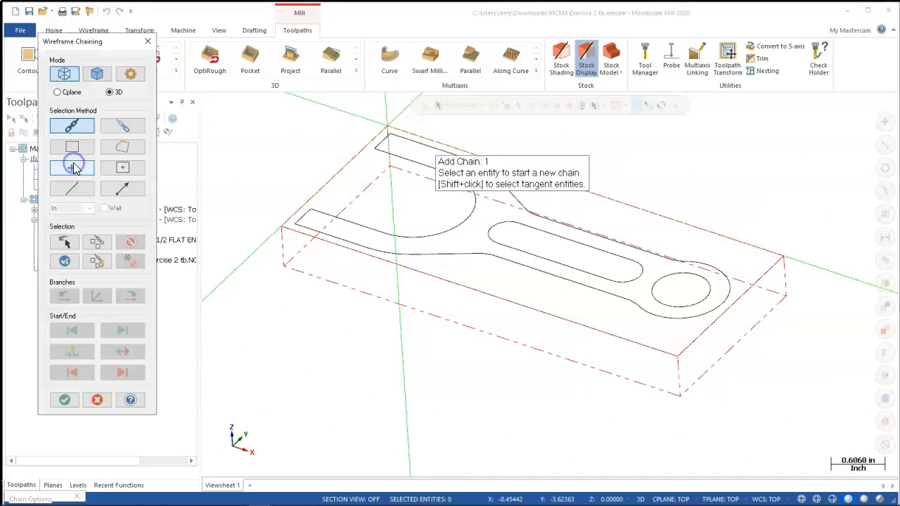
pyautogui.click(298, 223)
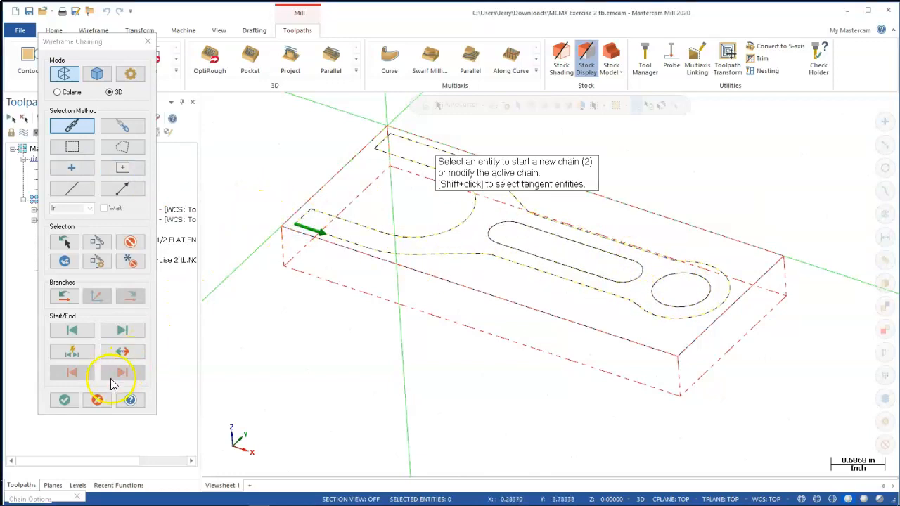
pyautogui.click(65, 399)
pyautogui.click(91, 261)
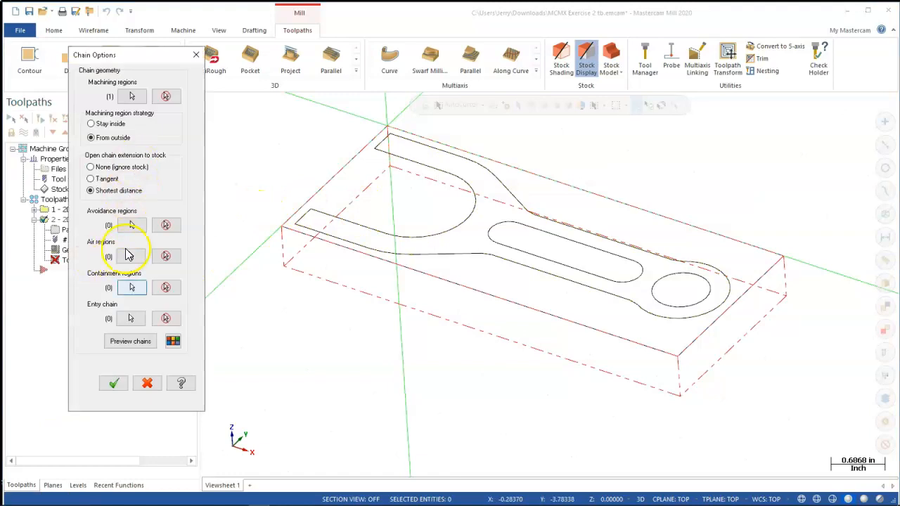
pyautogui.click(114, 383)
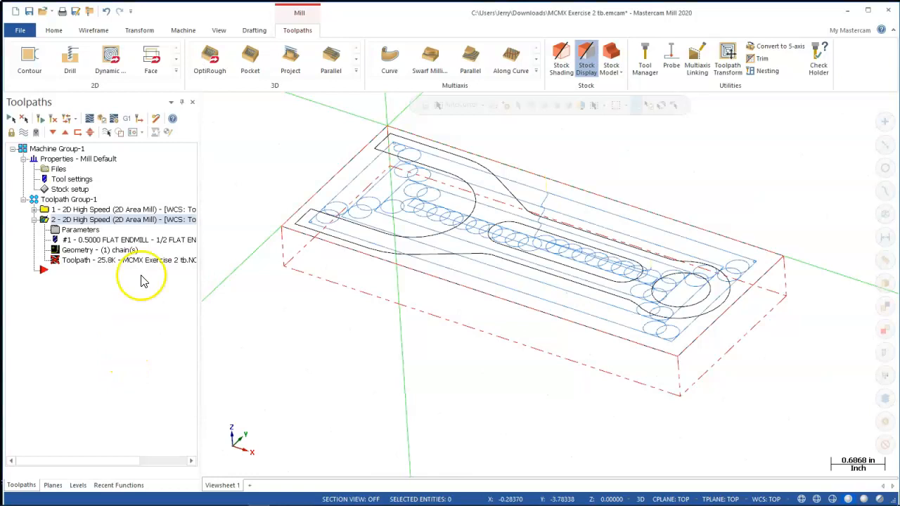
# Step: Display the linking parameters of the copied Area Mill operation
pyautogui.click(83, 230)
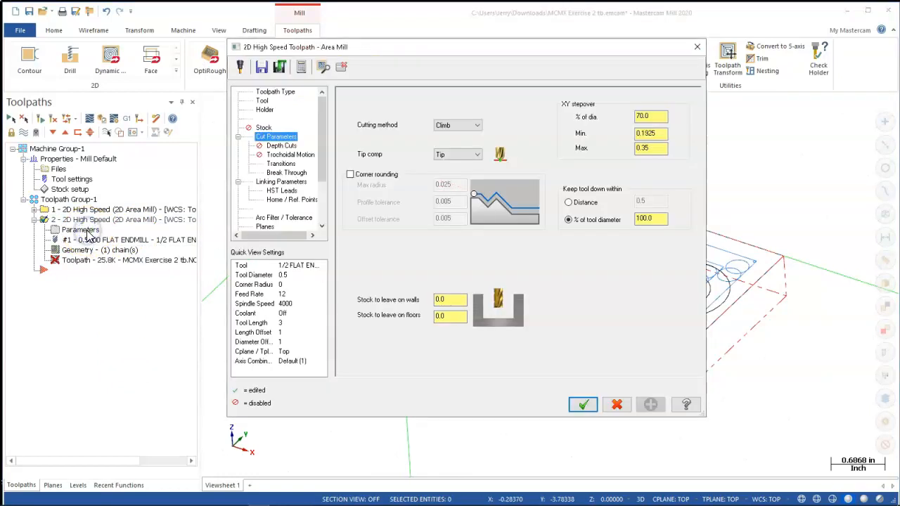
pyautogui.click(281, 181)
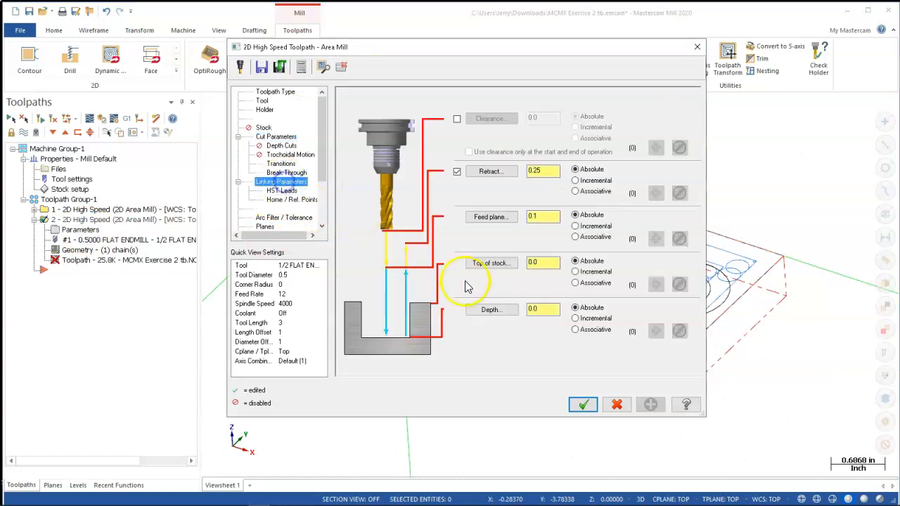
# Step: Set the absolute depth of the second 2D area mill operation to -0.5 and regenerate its toolpath
pyautogui.doubleClick(538, 309)
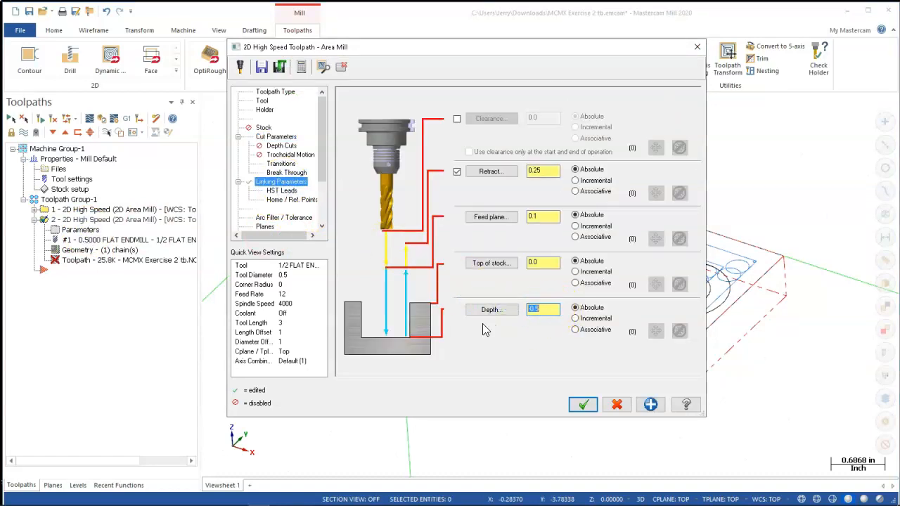
pyautogui.click(583, 404)
pyautogui.click(54, 121)
pyautogui.moveTo(403, 379); pyautogui.dragTo(361, 382, button='middle')
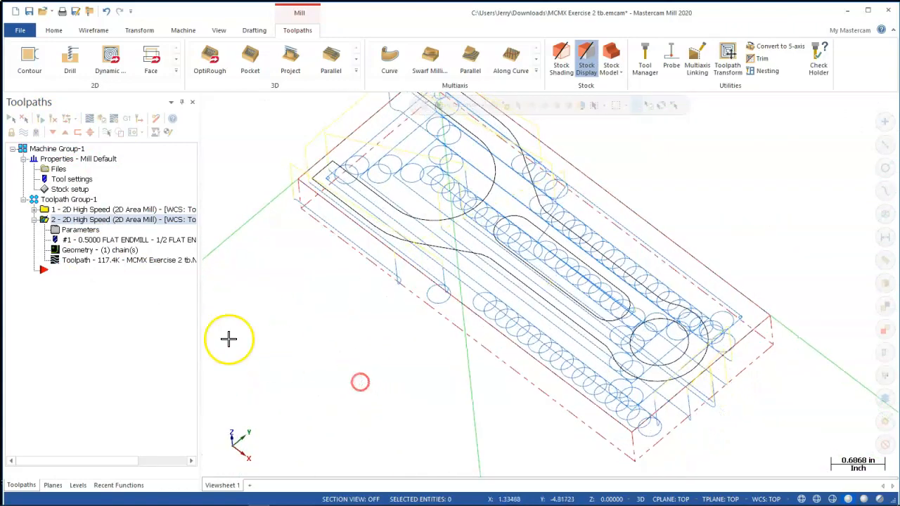
# Step: Set the XY stepover of operation 2 to 10% of the tool diameter and regenerate its toolpath
pyautogui.click(78, 230)
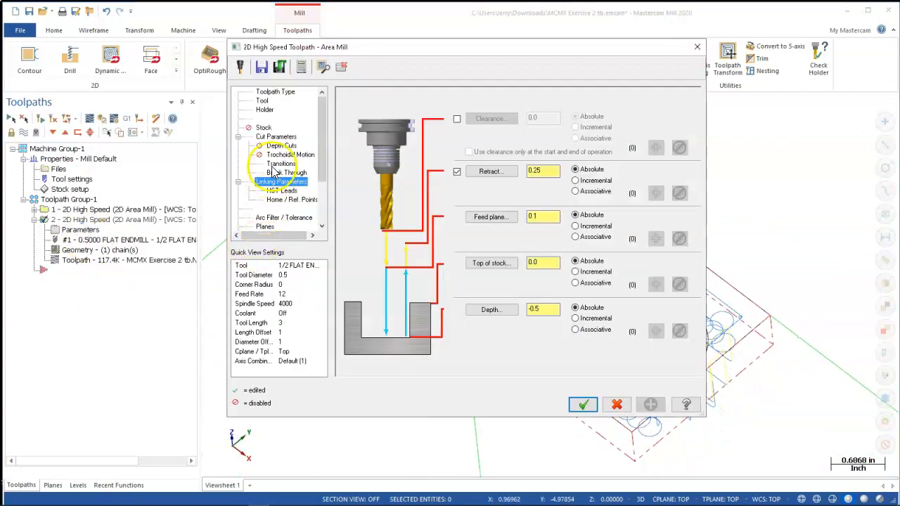
pyautogui.click(271, 137)
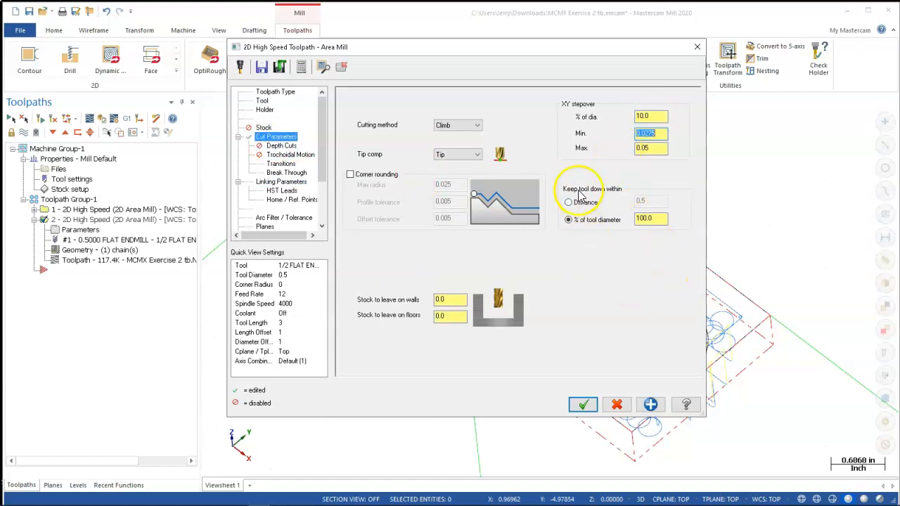
pyautogui.click(583, 404)
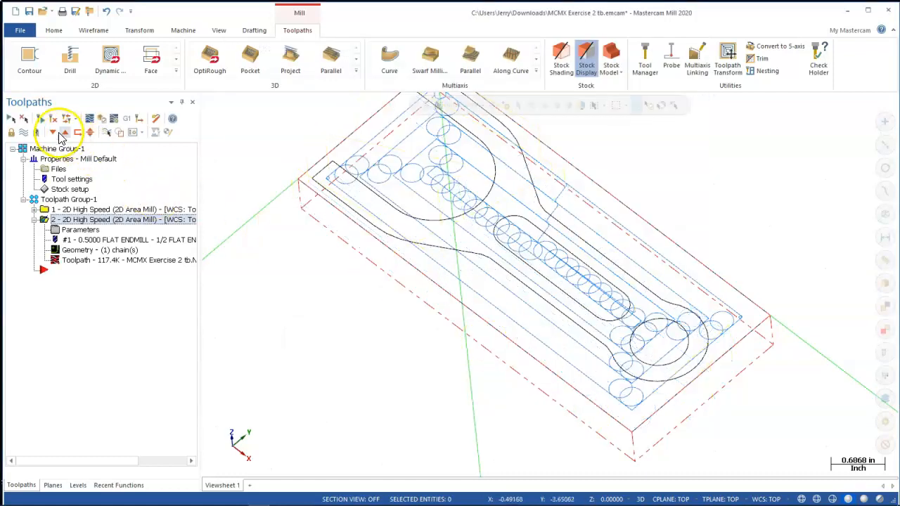
pyautogui.click(55, 121)
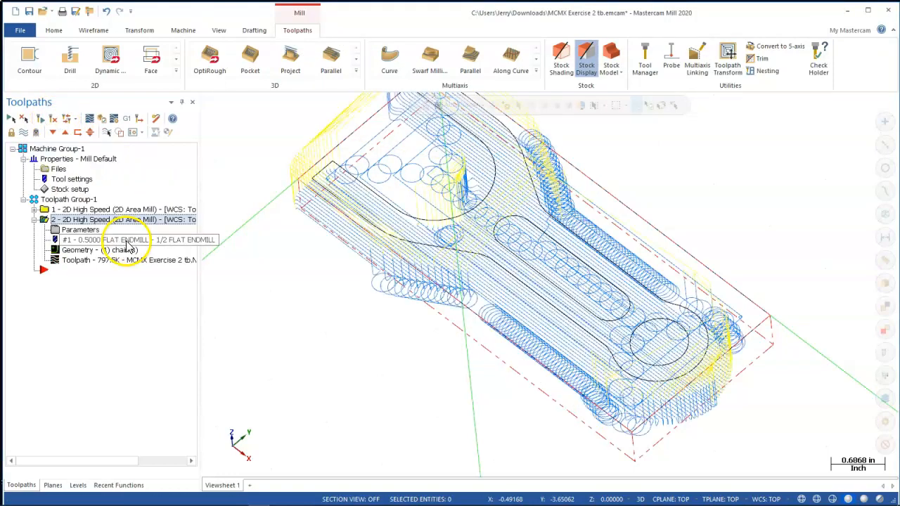
# Step: Hide the toolpath display of operation 1 so only the second area mill toolpath is shown
pyautogui.click(85, 210)
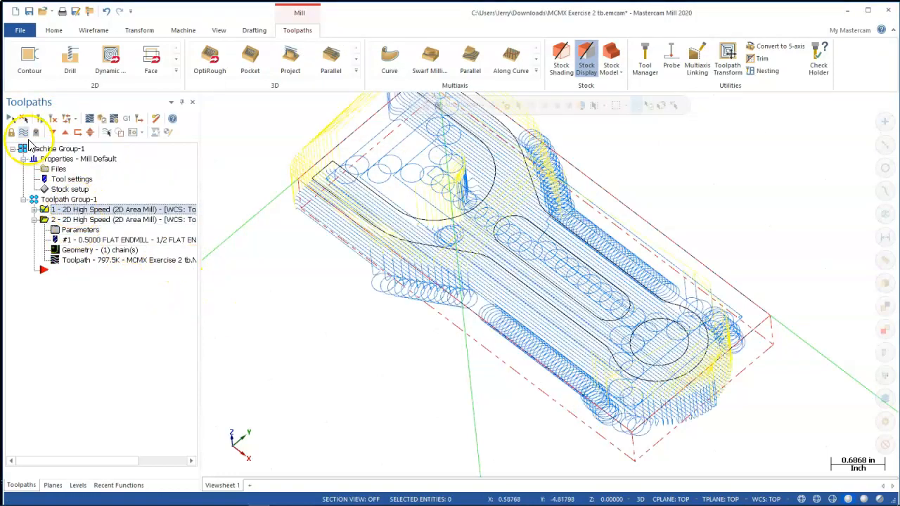
pyautogui.click(23, 134)
pyautogui.moveTo(299, 241); pyautogui.dragTo(343, 237, button='middle')
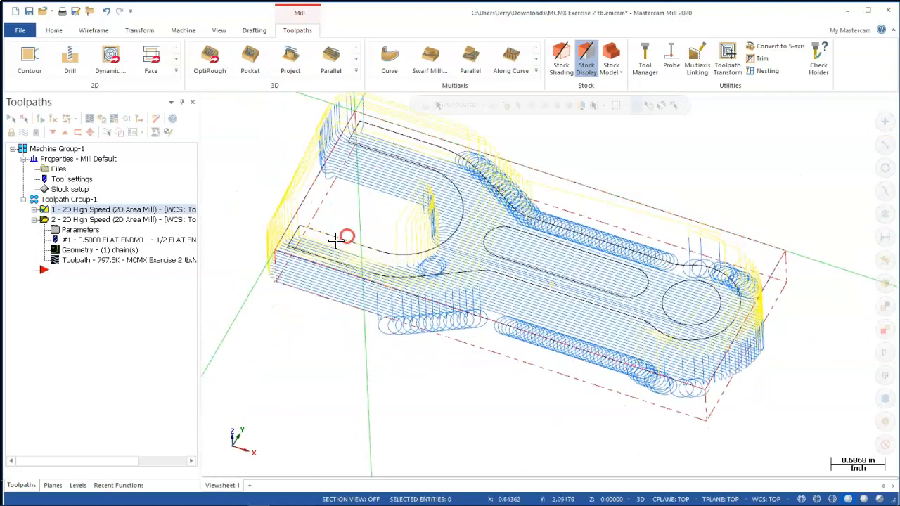
# Step: Try changing the side of the part-outline chain used as the machining region in operation 2
pyautogui.click(59, 220)
pyautogui.click(79, 230)
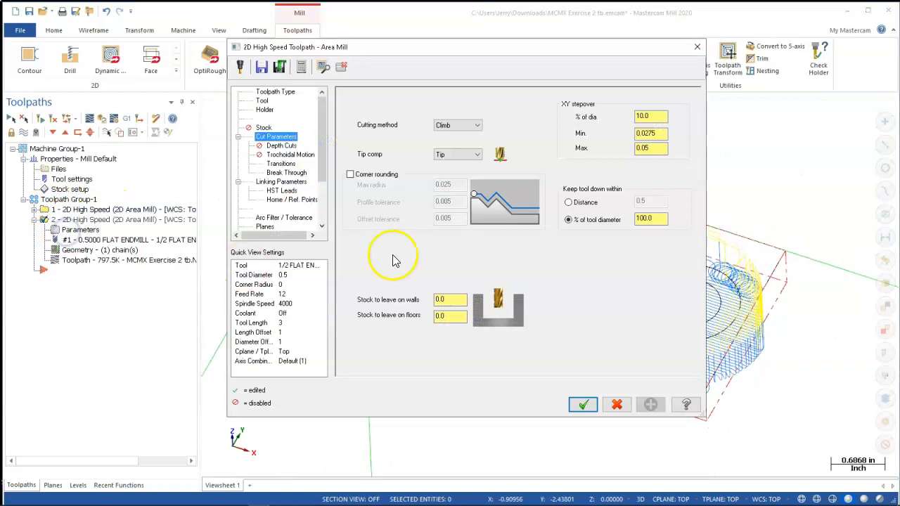
pyautogui.click(274, 92)
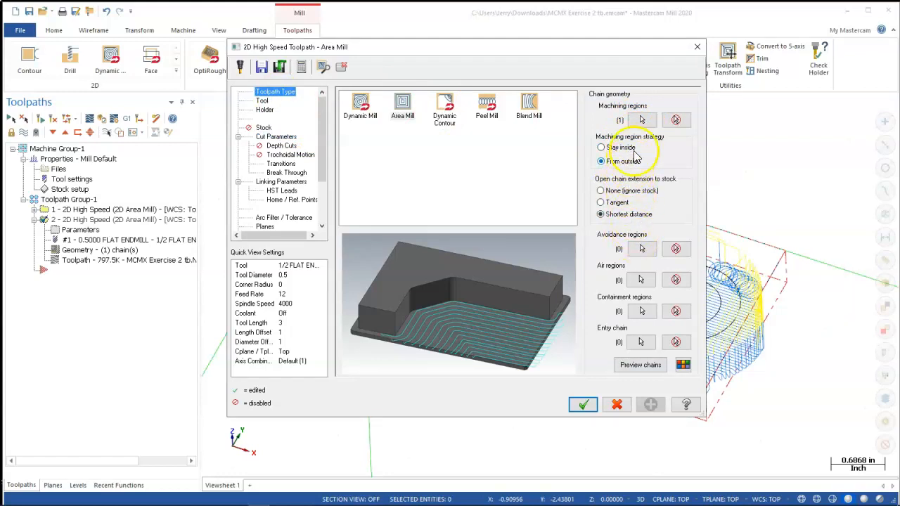
pyautogui.click(642, 119)
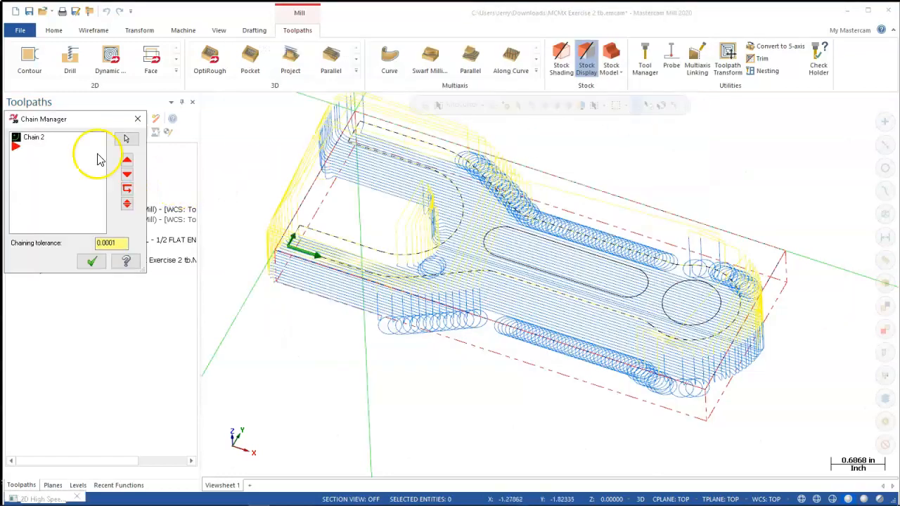
pyautogui.click(38, 139)
pyautogui.moveTo(251, 221)
pyautogui.mouseDown(button='middle')
pyautogui.moveTo(251, 277)
pyautogui.moveTo(256, 210)
pyautogui.mouseUp(button='middle')
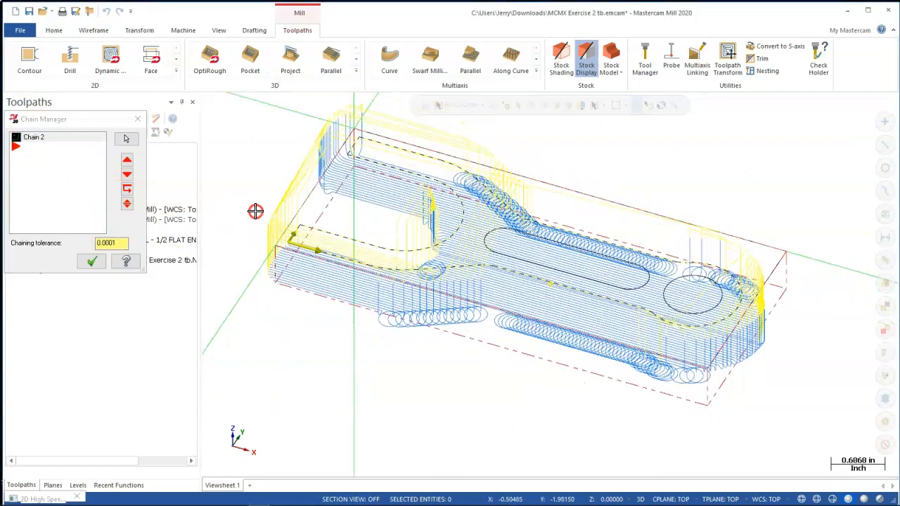
pyautogui.rightClick(28, 141)
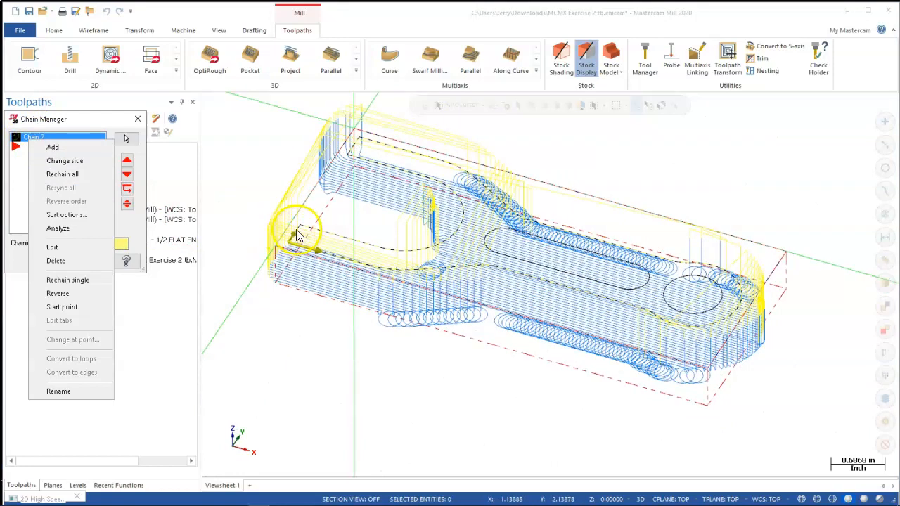
pyautogui.click(81, 161)
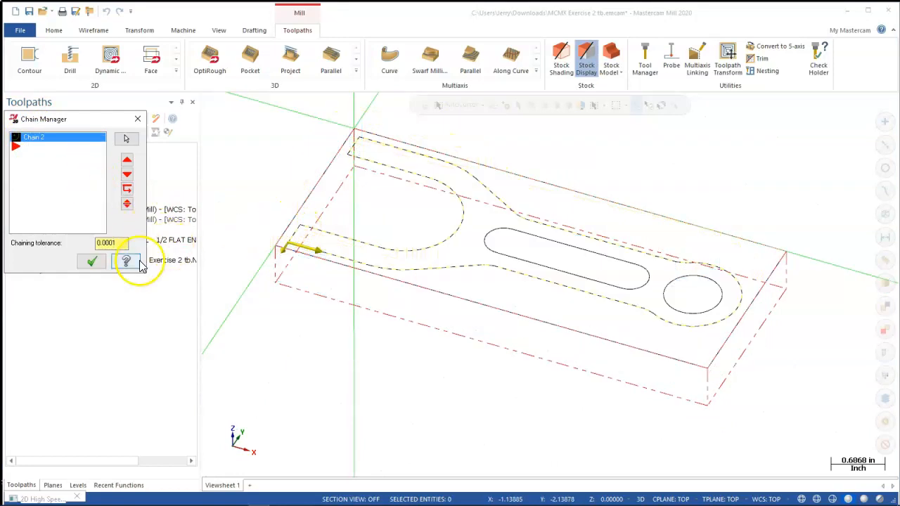
pyautogui.click(90, 261)
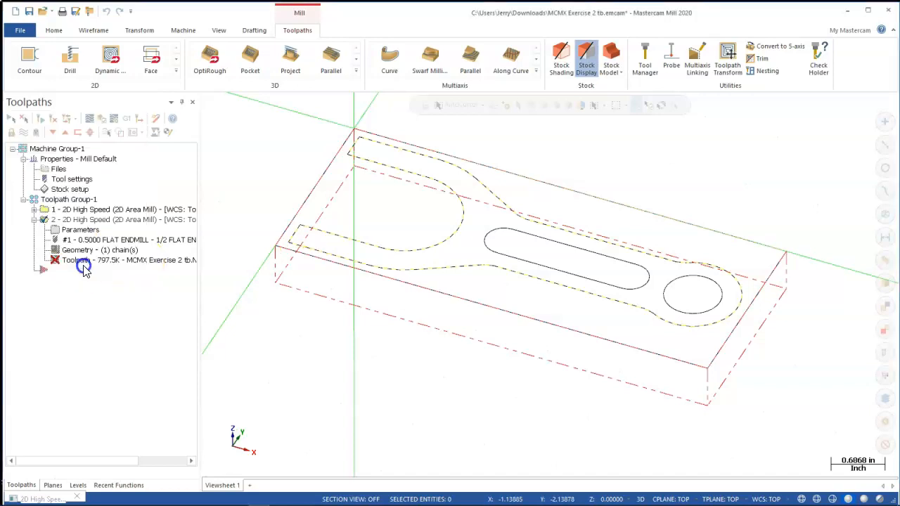
# Step: Accept the changed chain side, regenerate operation 2 and check the resulting toolpath around the part
pyautogui.click(582, 405)
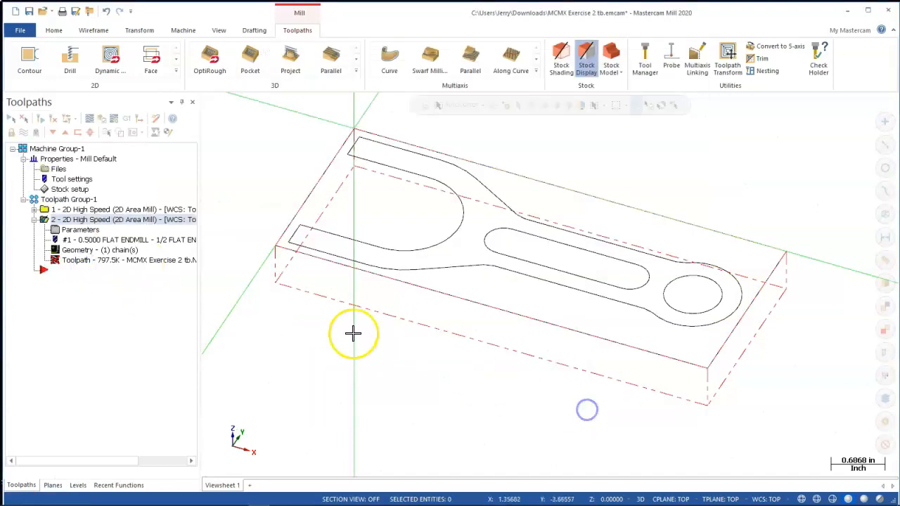
pyautogui.click(54, 119)
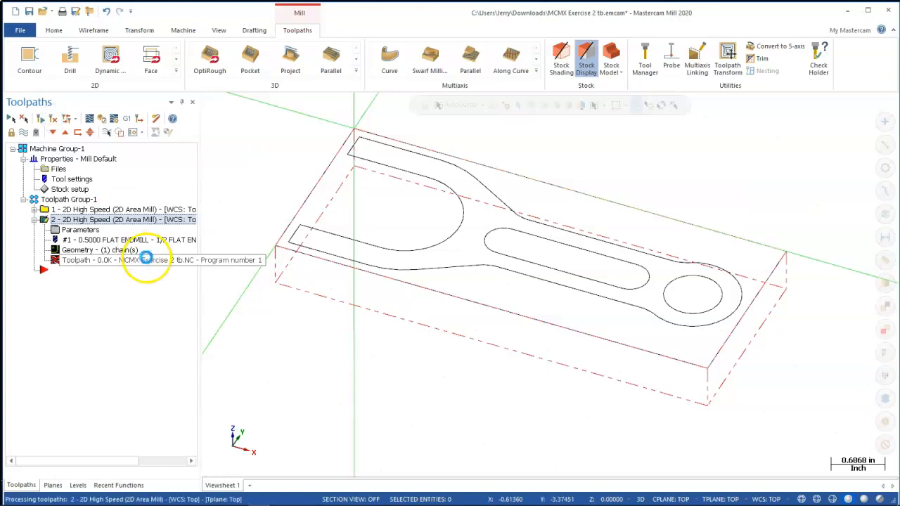
pyautogui.moveTo(233, 288)
pyautogui.mouseDown(button='middle')
pyautogui.moveTo(220, 328)
pyautogui.moveTo(233, 282)
pyautogui.mouseUp(button='middle')
pyautogui.scroll(-2, 323, 170)
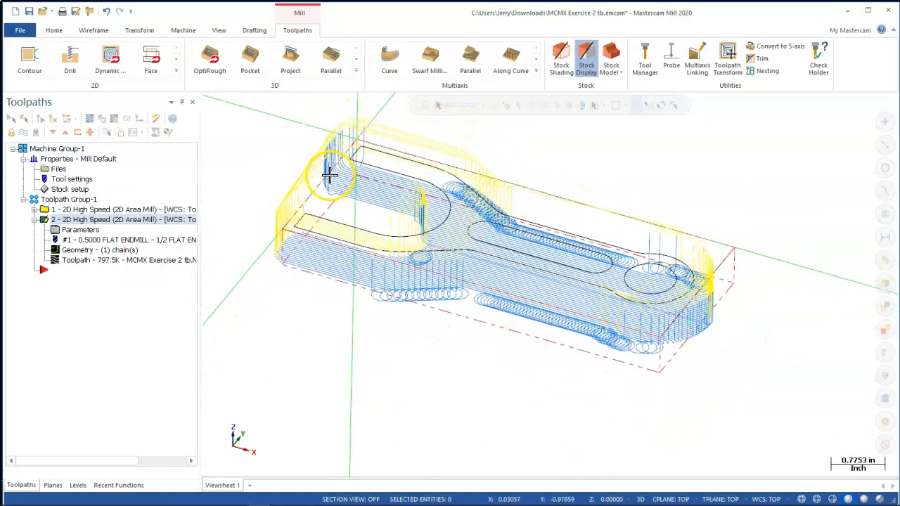
pyautogui.moveTo(345, 199); pyautogui.dragTo(356, 246, button='middle')
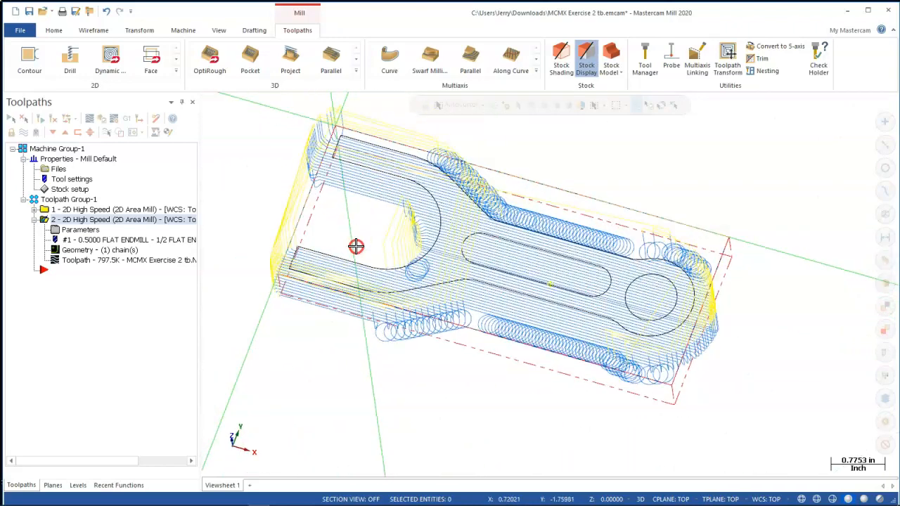
# Step: Delete the part-outline chain from the machining regions of operation 2
pyautogui.click(77, 230)
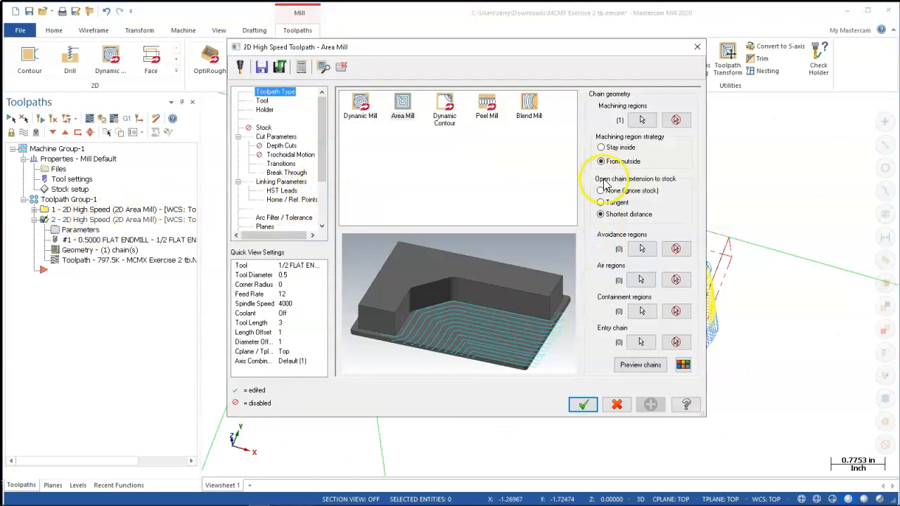
pyautogui.click(644, 121)
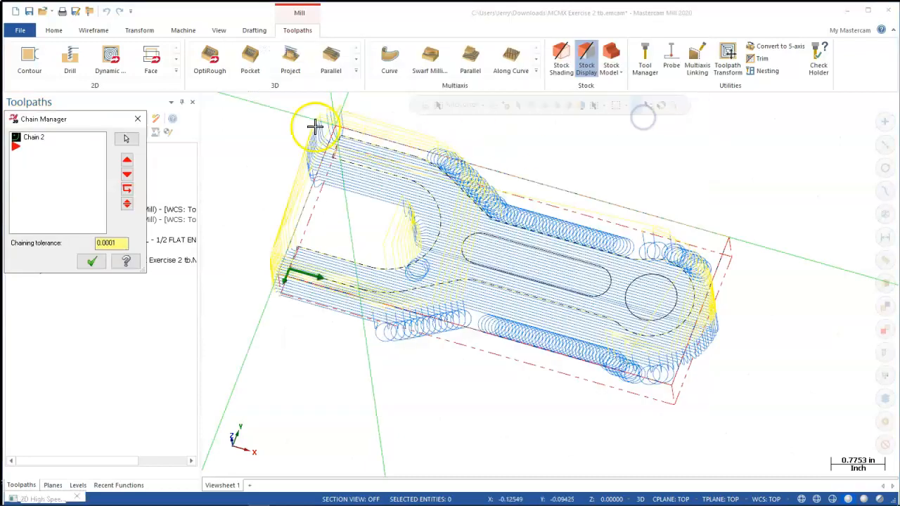
pyautogui.rightClick(41, 140)
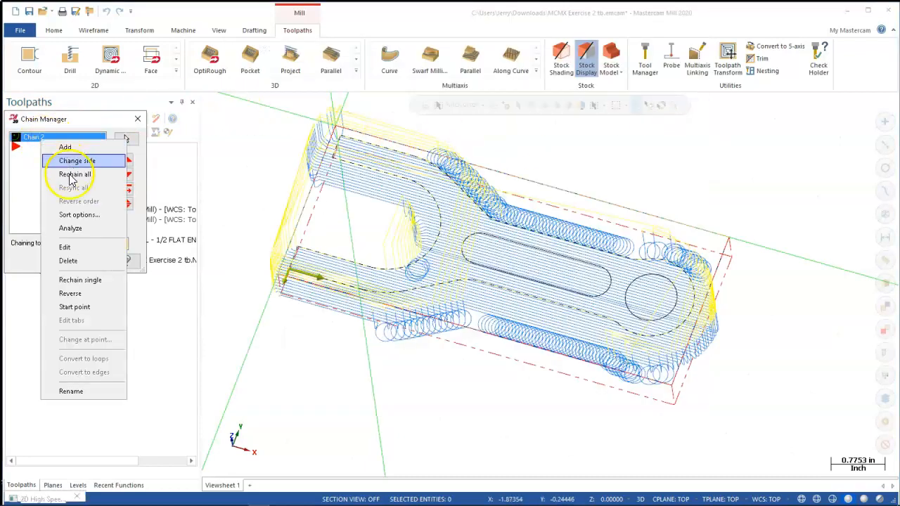
pyautogui.click(65, 260)
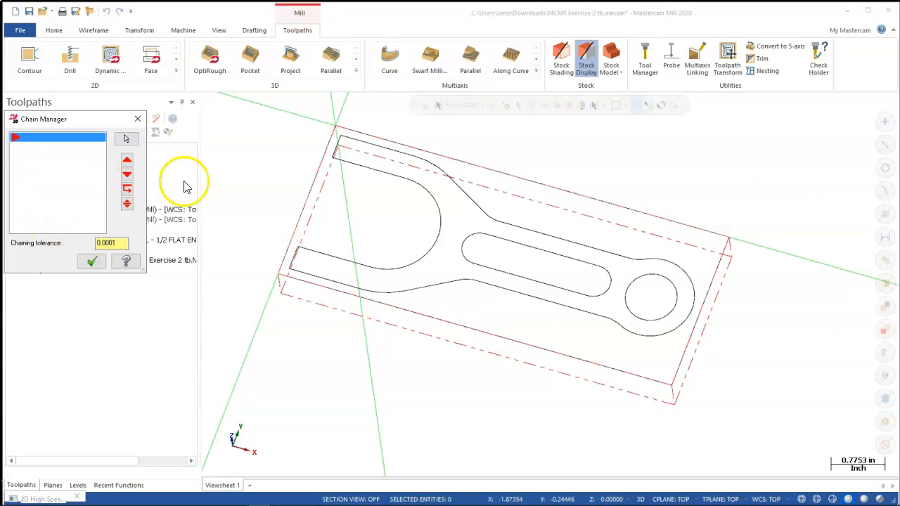
pyautogui.click(369, 134)
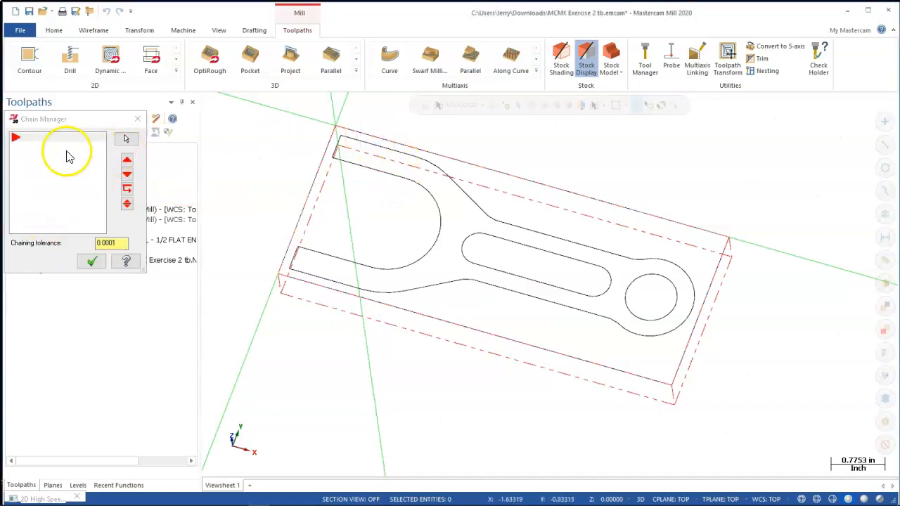
# Step: Add the outer stock rectangle as the machining region chain of operation 2
pyautogui.rightClick(66, 154)
pyautogui.click(90, 159)
pyautogui.click(364, 135)
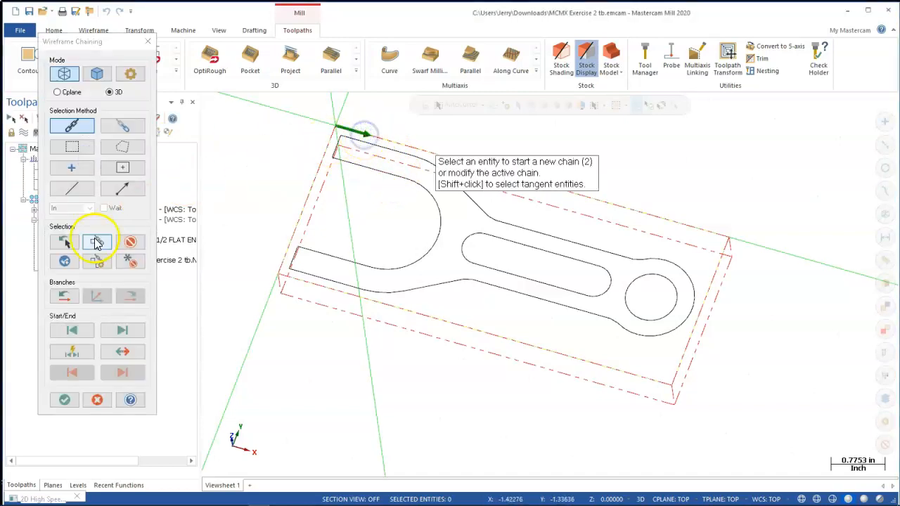
pyautogui.click(64, 400)
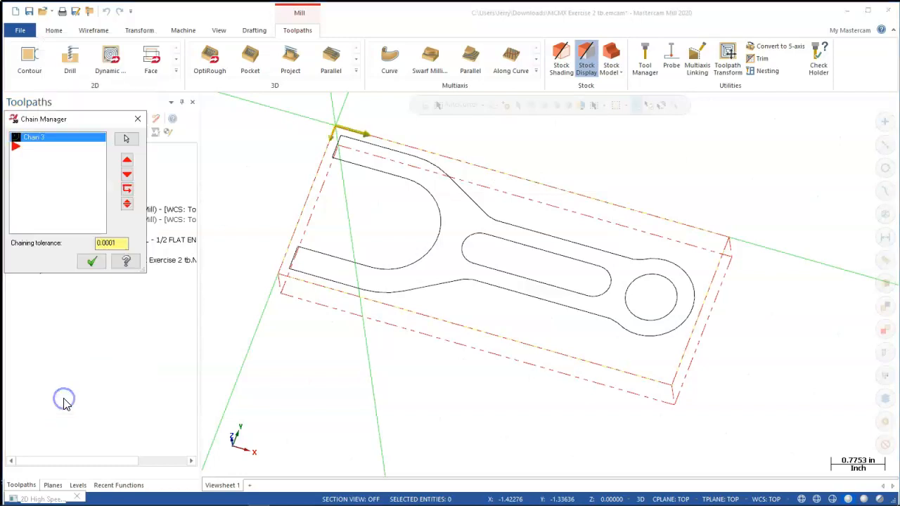
pyautogui.click(92, 261)
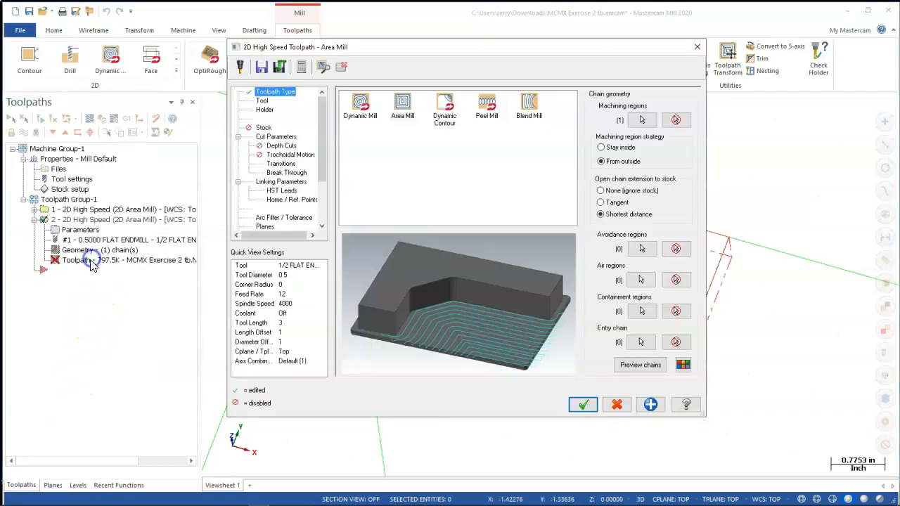
# Step: Select the part's outer profile as the avoidance region chain of operation 2
pyautogui.click(641, 249)
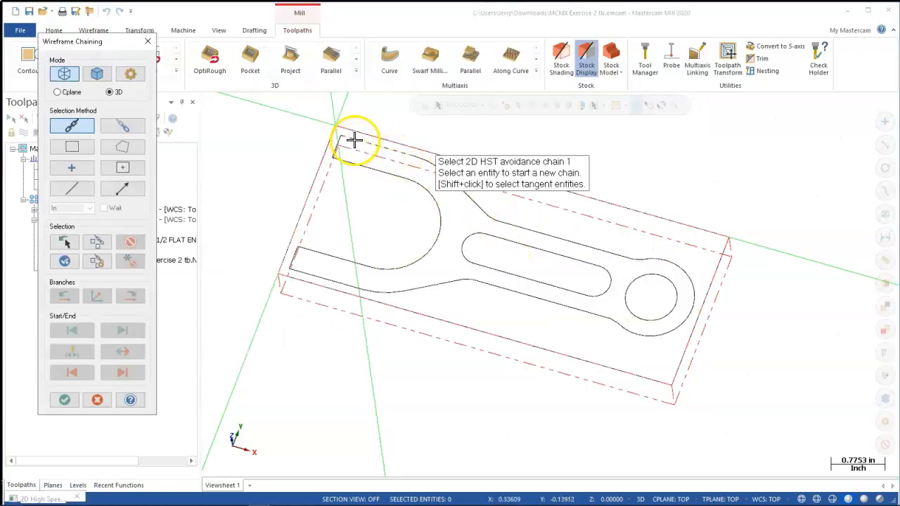
pyautogui.click(353, 140)
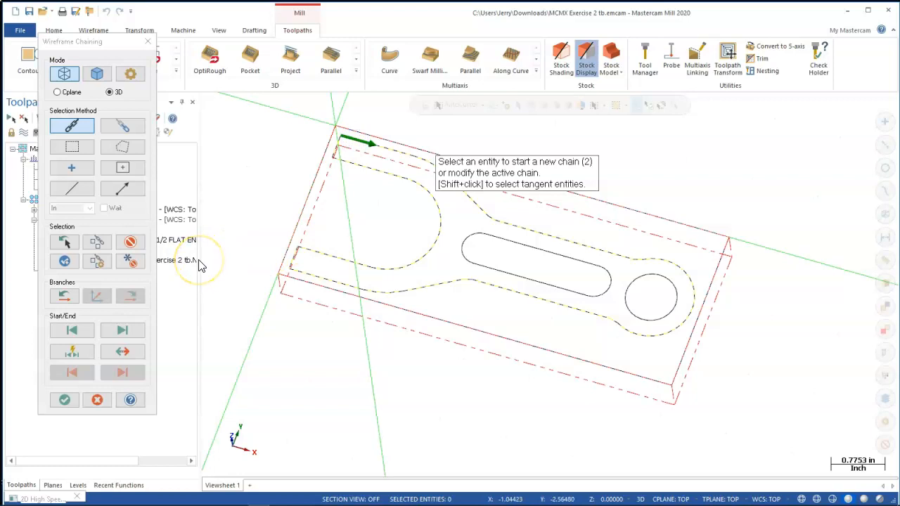
pyautogui.click(64, 398)
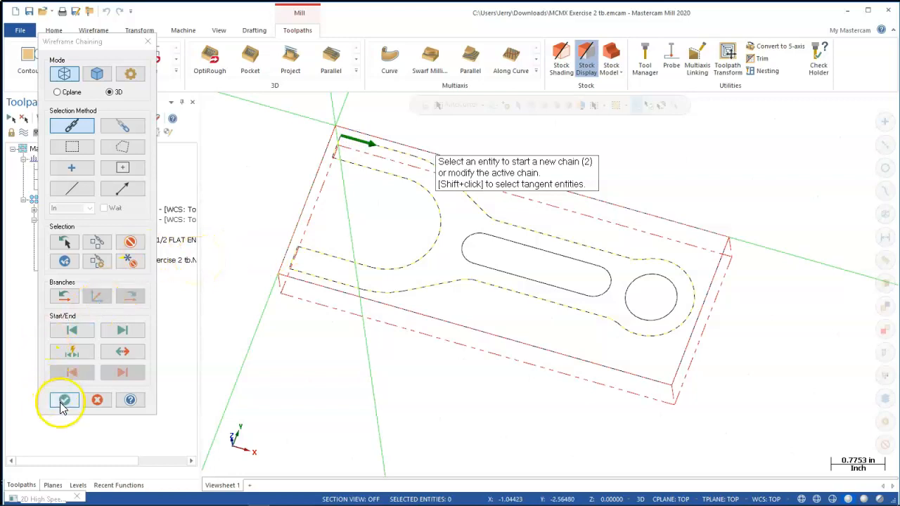
# Step: Accept the edited parameters, regenerate and inspect operation 2's toolpath, and collapse the operation in the toolpath tree
pyautogui.click(582, 406)
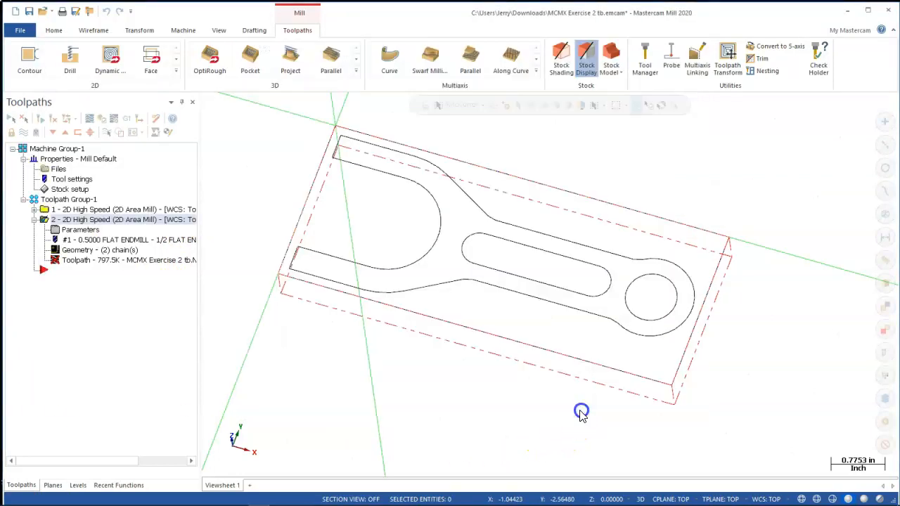
pyautogui.click(51, 120)
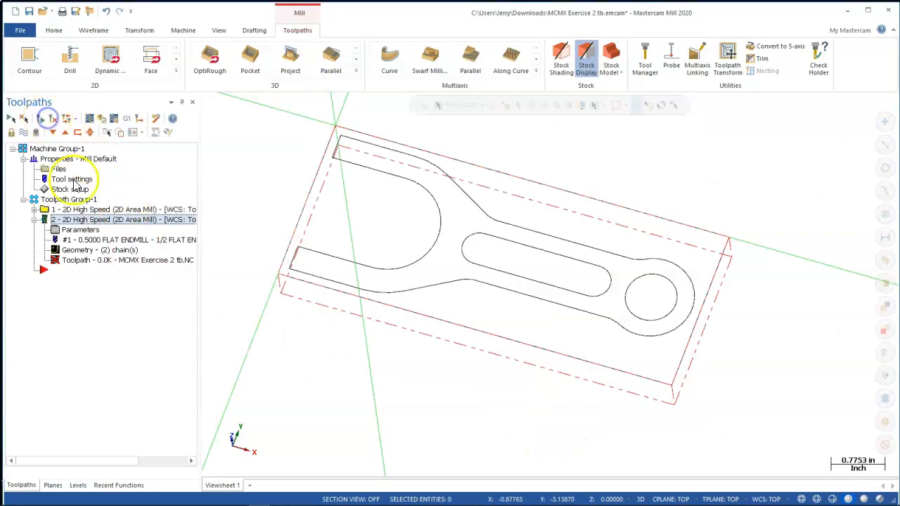
pyautogui.moveTo(225, 288); pyautogui.dragTo(244, 281, button='middle')
pyautogui.scroll(2, 287, 342)
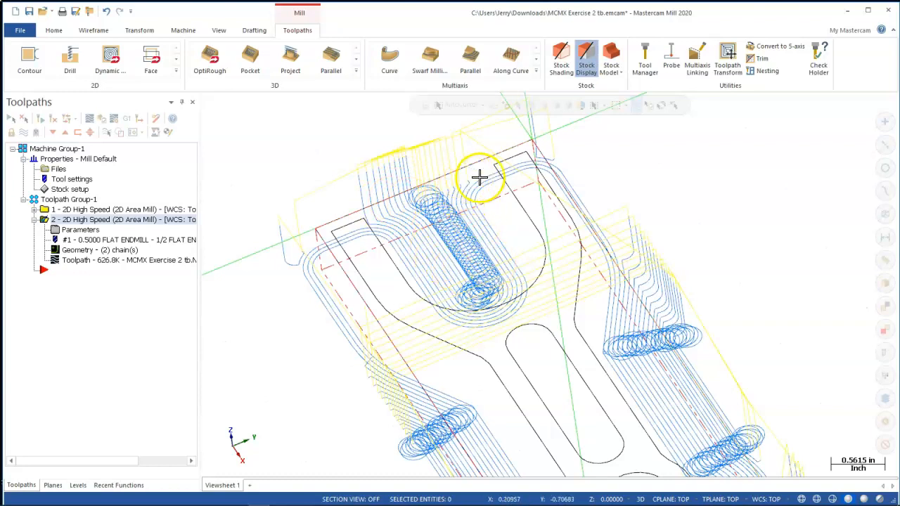
pyautogui.scroll(-4, 405, 231)
pyautogui.moveTo(378, 230); pyautogui.dragTo(525, 295, button='middle')
pyautogui.scroll(2, 503, 367)
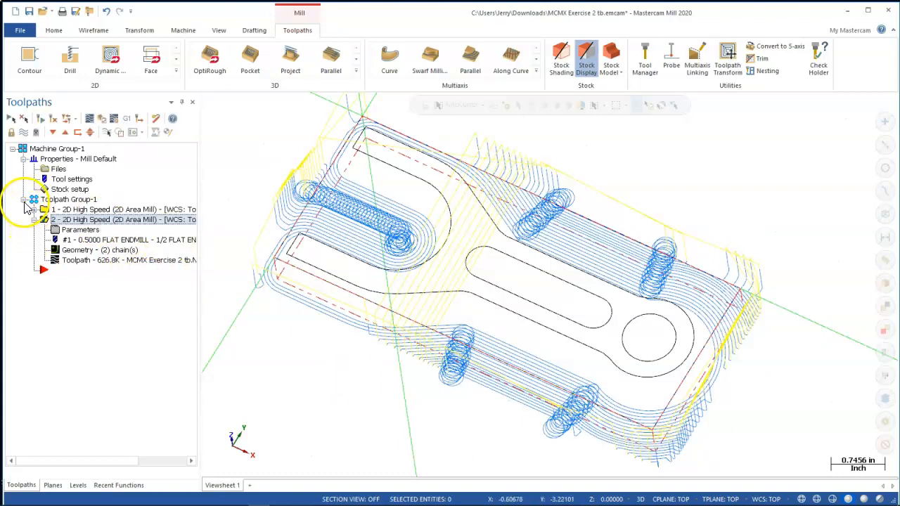
pyautogui.click(33, 220)
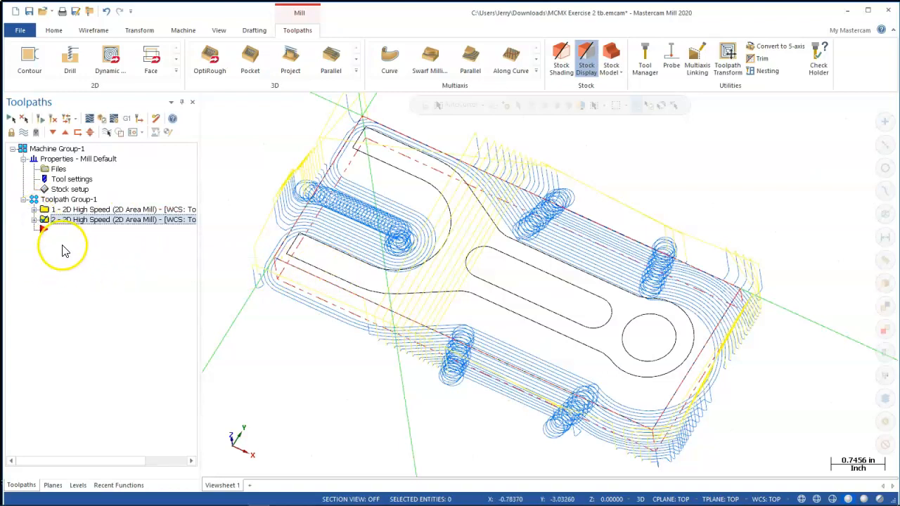
# Step: Hide operation 2's toolpath display and start a new 2D High Speed Area Mill toolpath as operation 3
pyautogui.click(28, 133)
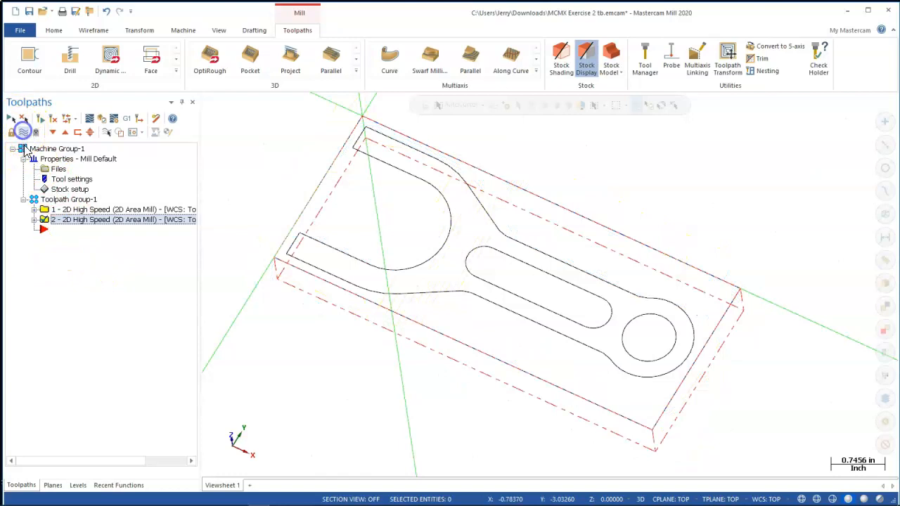
pyautogui.rightClick(51, 231)
pyautogui.moveTo(109, 189)
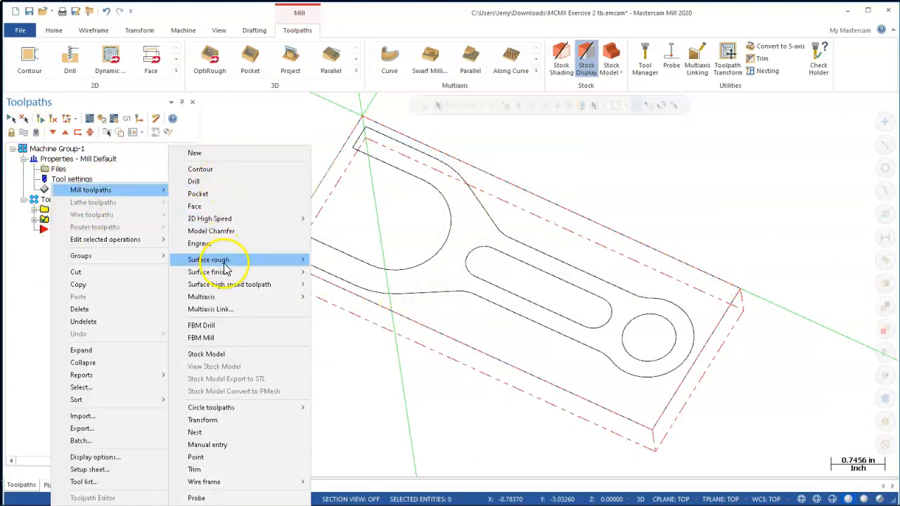
pyautogui.moveTo(225, 220)
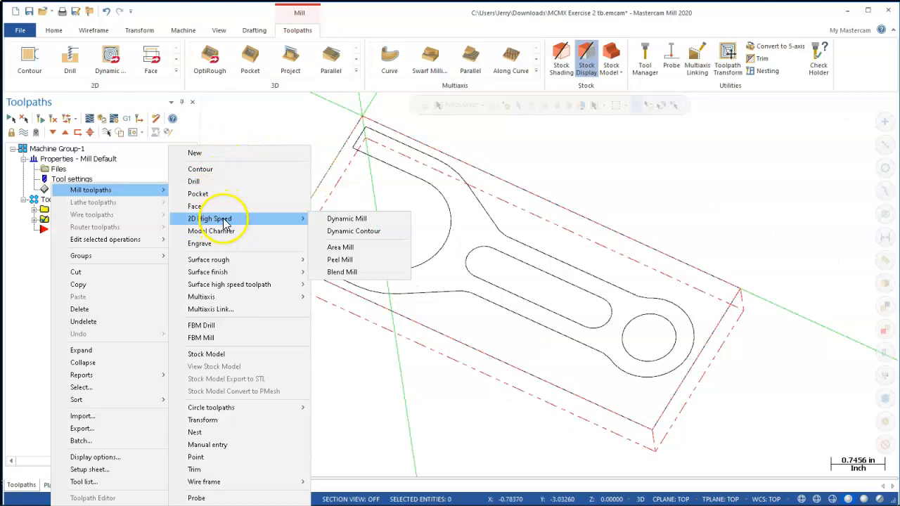
pyautogui.click(352, 246)
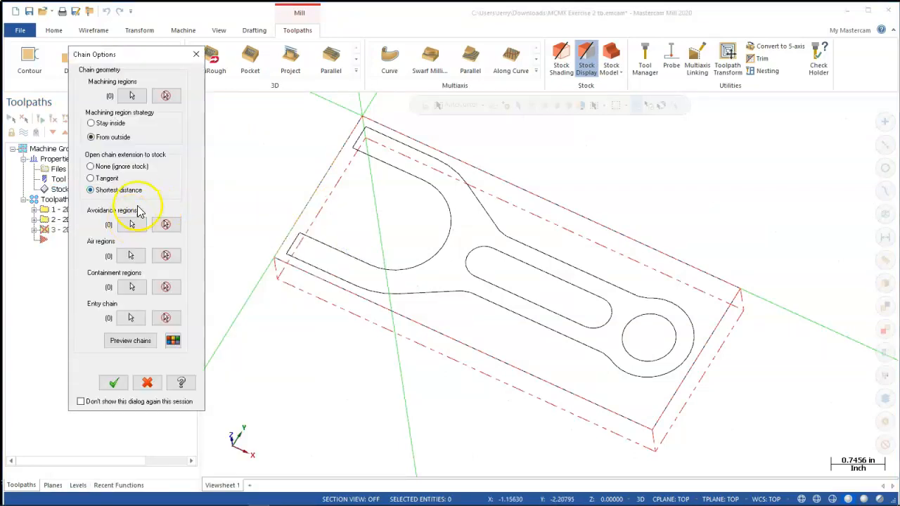
# Step: Chain the lower straight inner edge of the part's open fork slot as a partial machining region chain
pyautogui.click(131, 96)
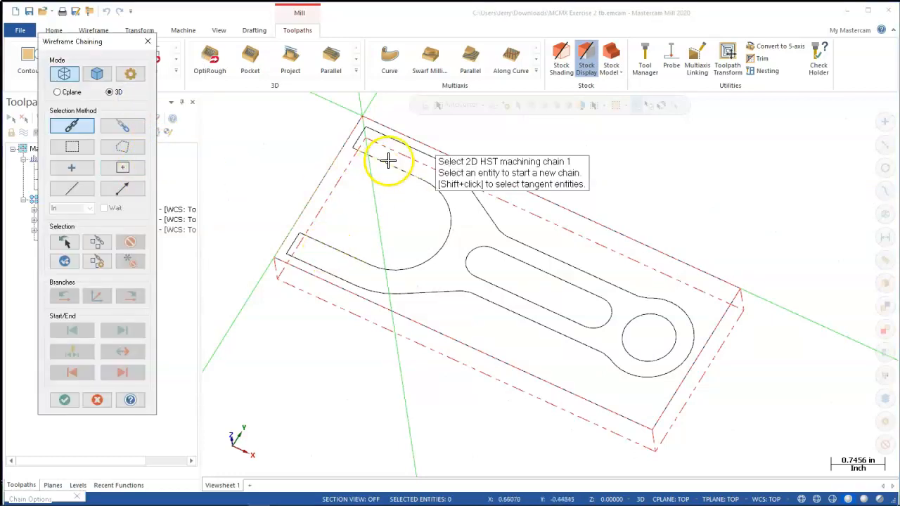
pyautogui.click(123, 128)
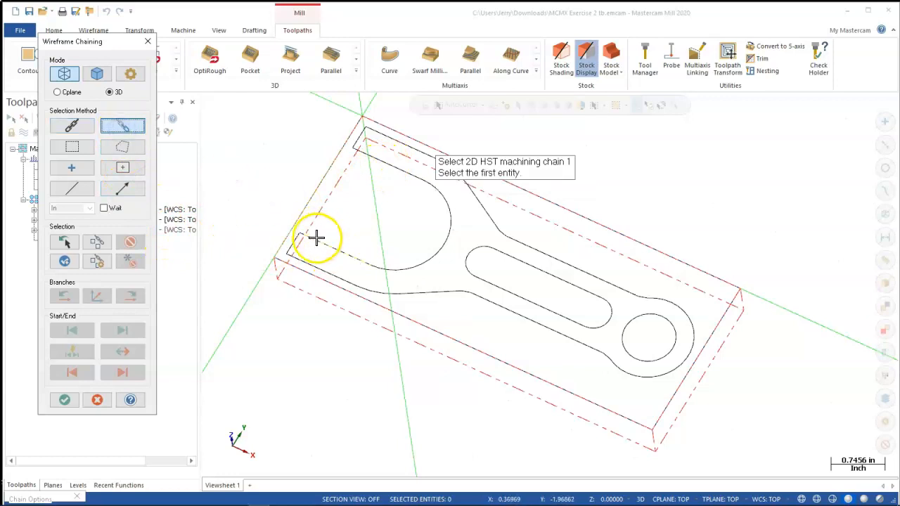
pyautogui.click(313, 238)
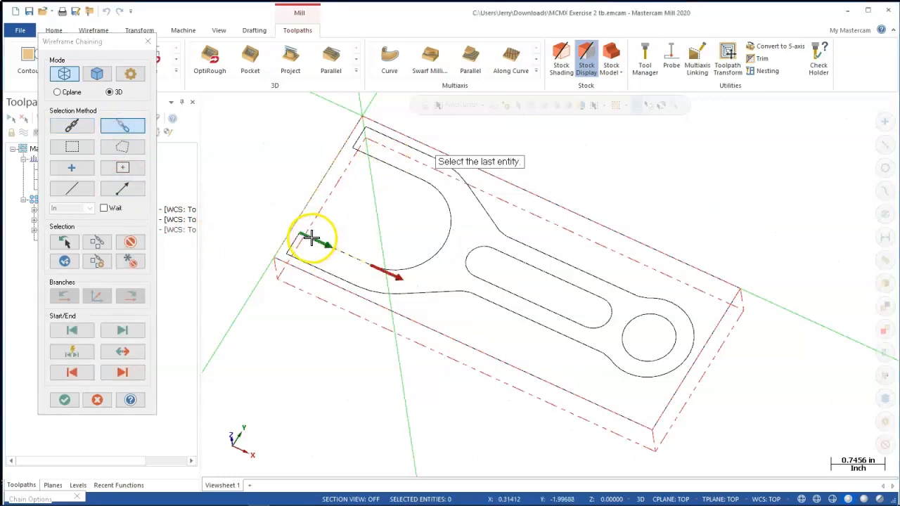
pyautogui.rightClick(258, 152)
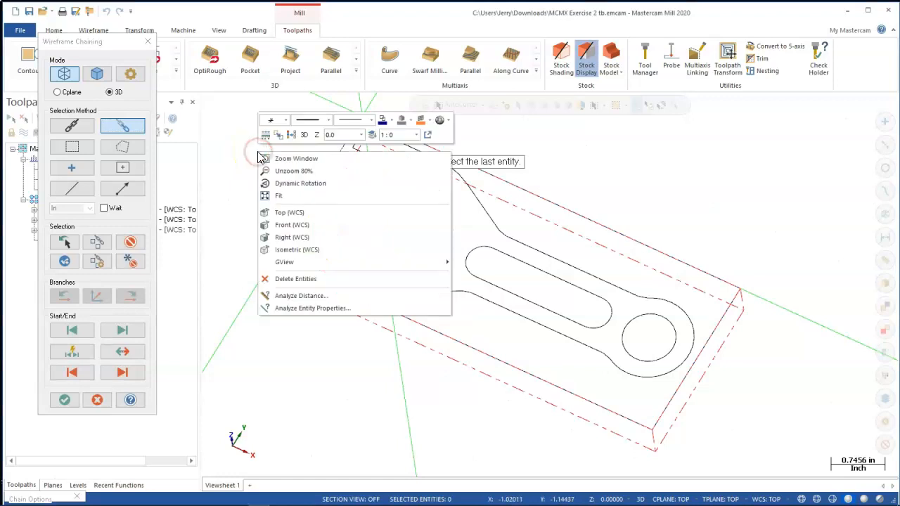
pyautogui.click(152, 300)
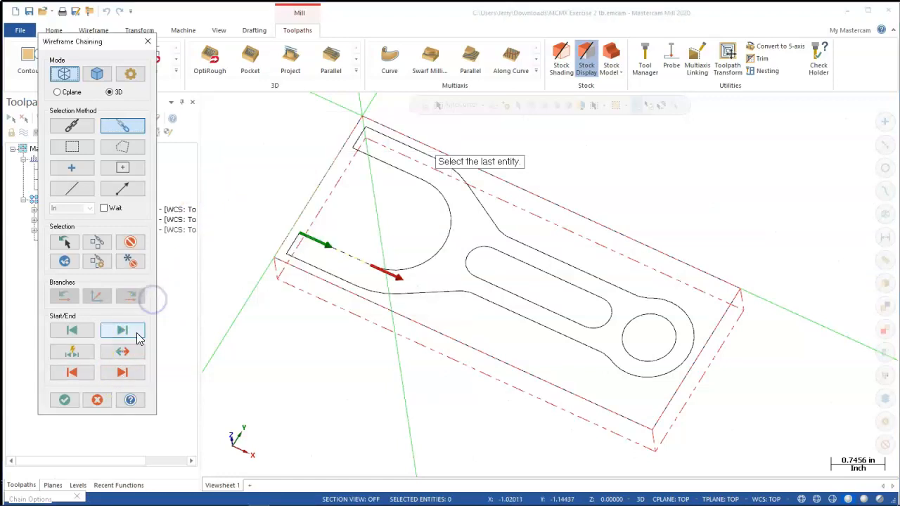
pyautogui.click(64, 262)
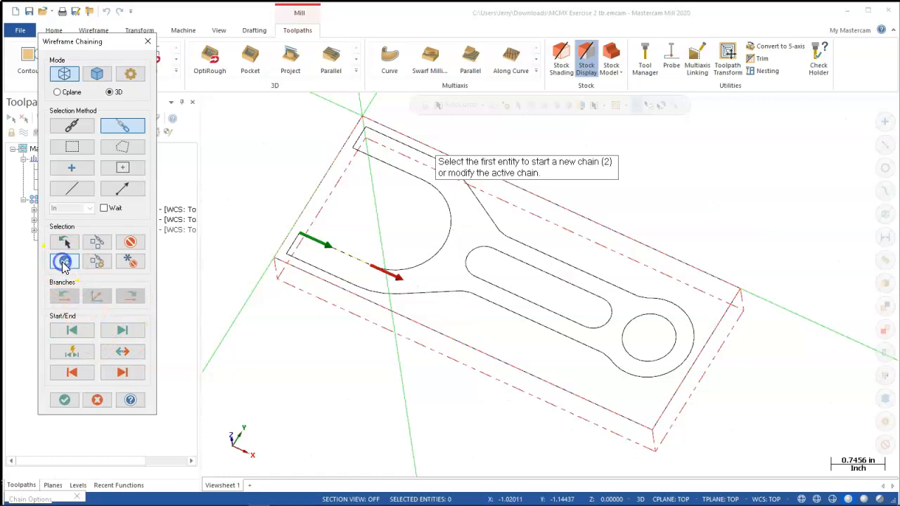
# Step: Add the fork slot's upper straight inner edge as a second partial machining chain and accept the chains with the Stay inside strategy
pyautogui.click(361, 150)
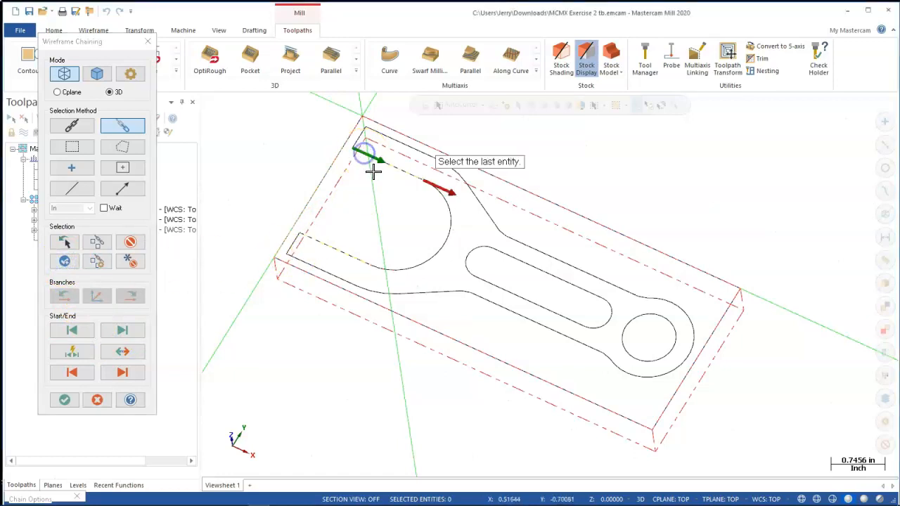
pyautogui.click(64, 262)
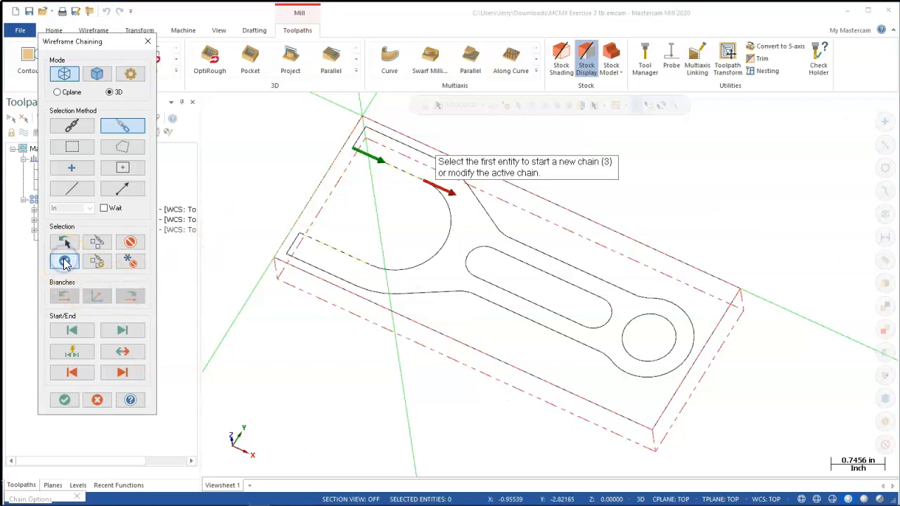
pyautogui.click(64, 399)
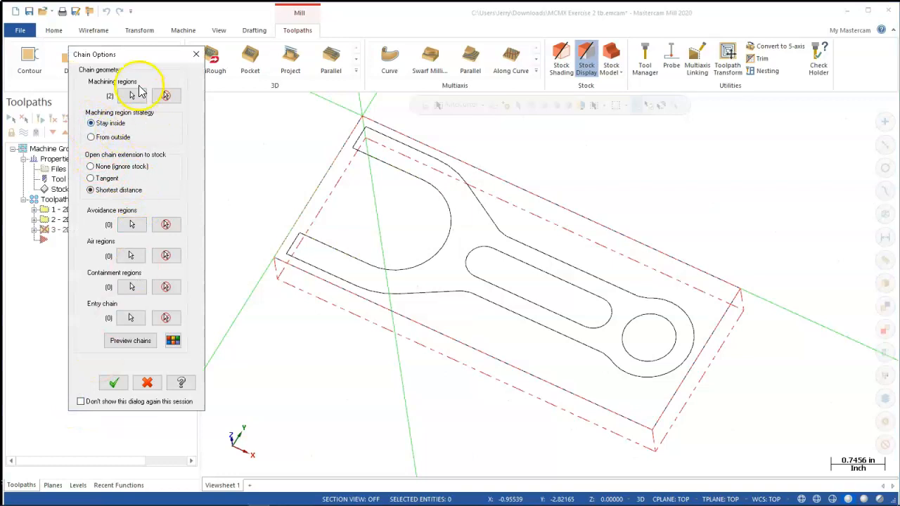
pyautogui.click(112, 383)
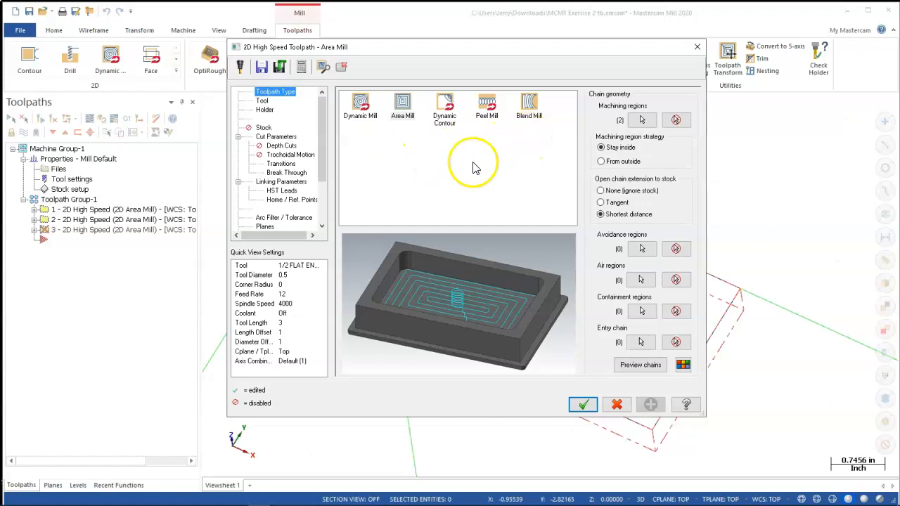
# Step: Review the area mill's tool, cut parameters, trochoidal motion, transitions and break through settings
pyautogui.click(260, 100)
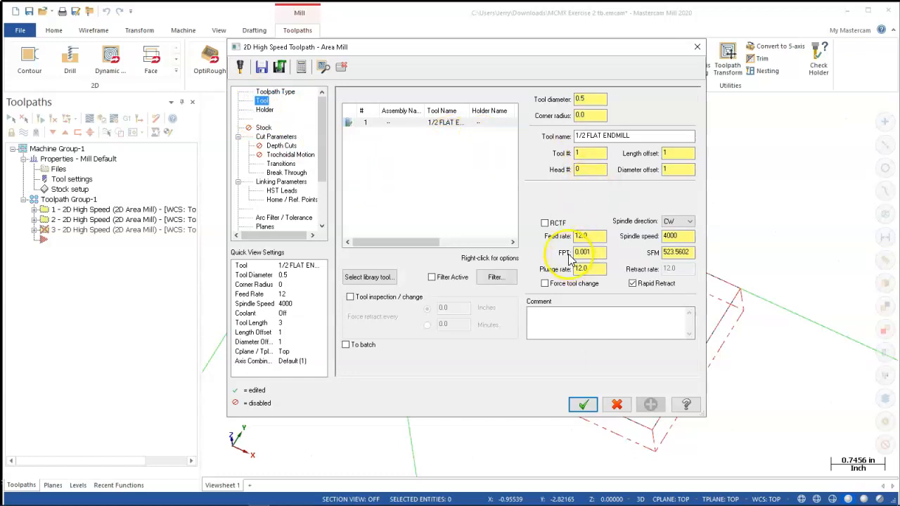
pyautogui.click(272, 137)
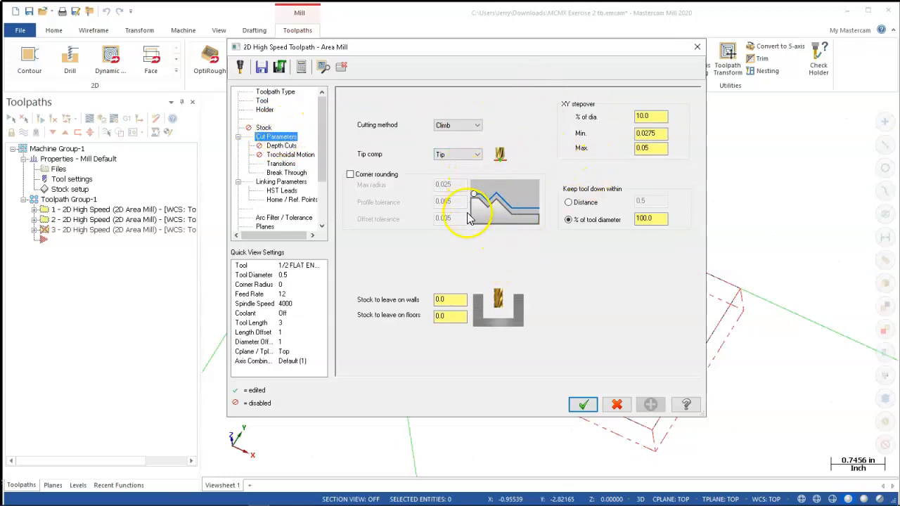
pyautogui.click(281, 155)
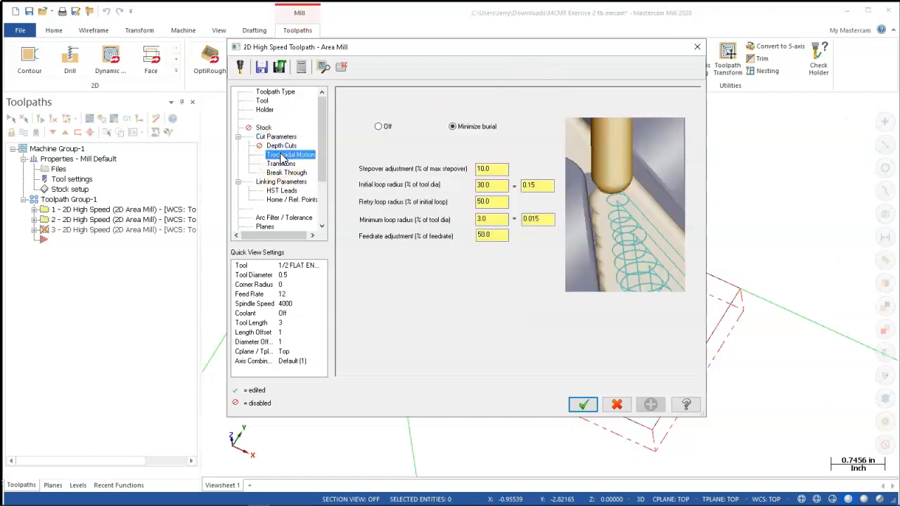
pyautogui.click(281, 164)
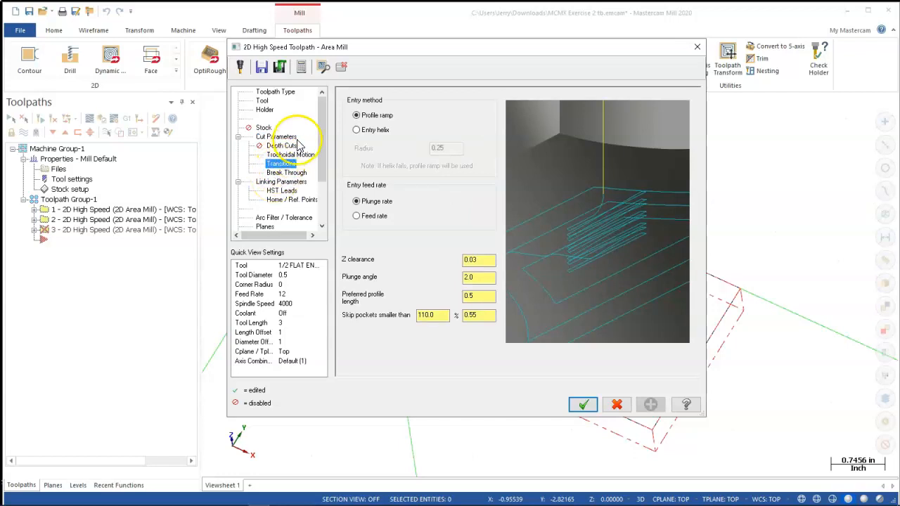
pyautogui.click(424, 315)
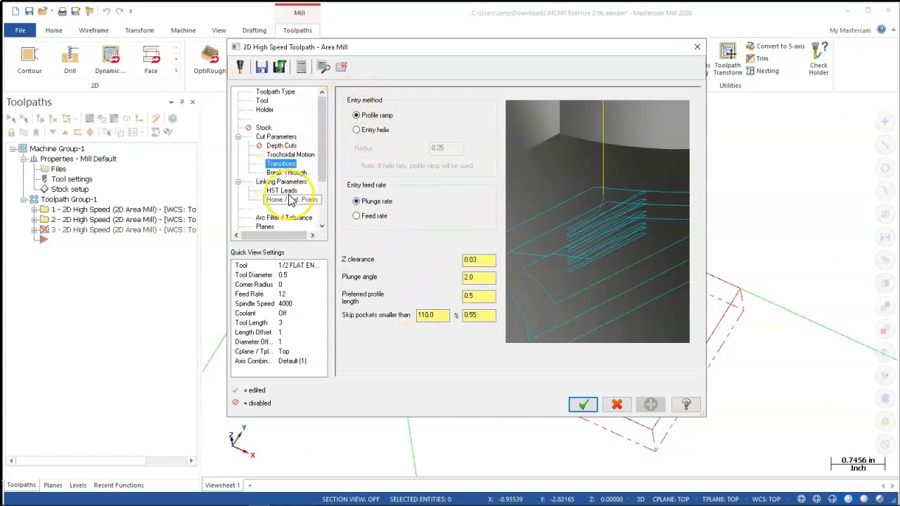
pyautogui.click(284, 173)
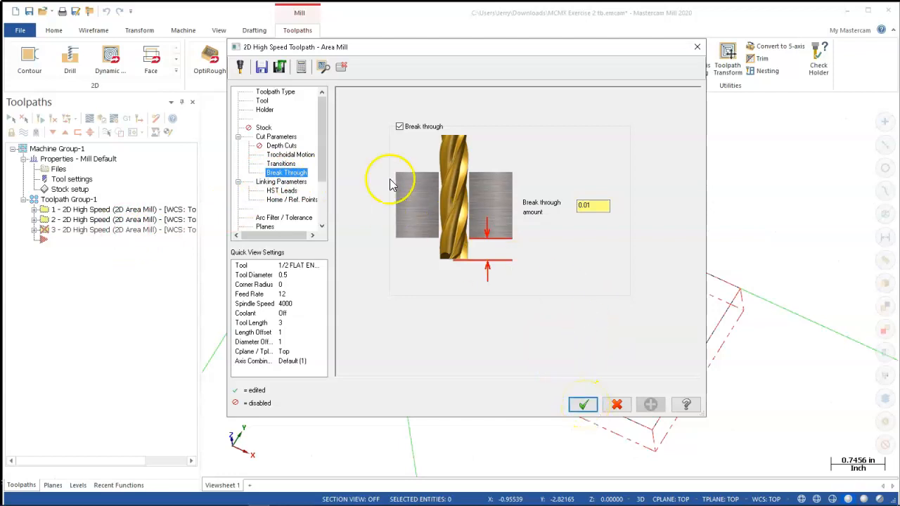
# Step: Switch operation 3's toolpath type to Dynamic Mill and check its tool and cut parameters
pyautogui.click(285, 94)
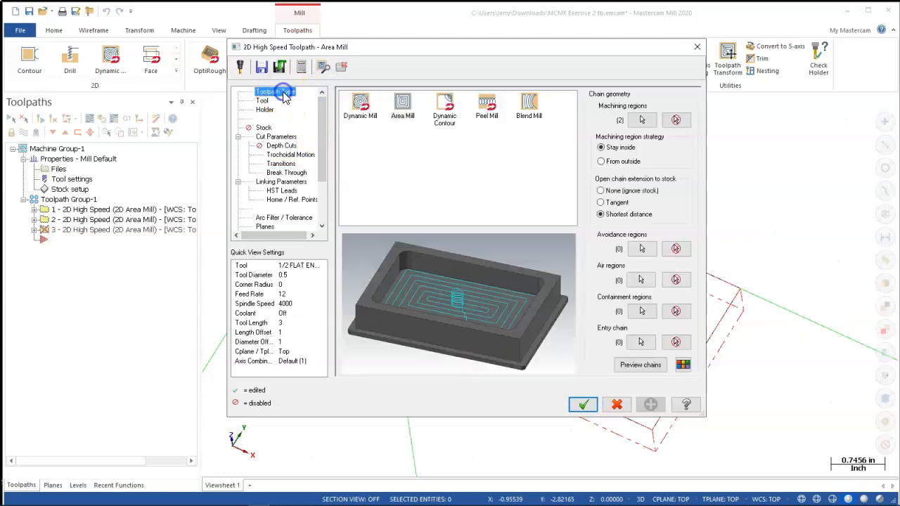
pyautogui.click(362, 102)
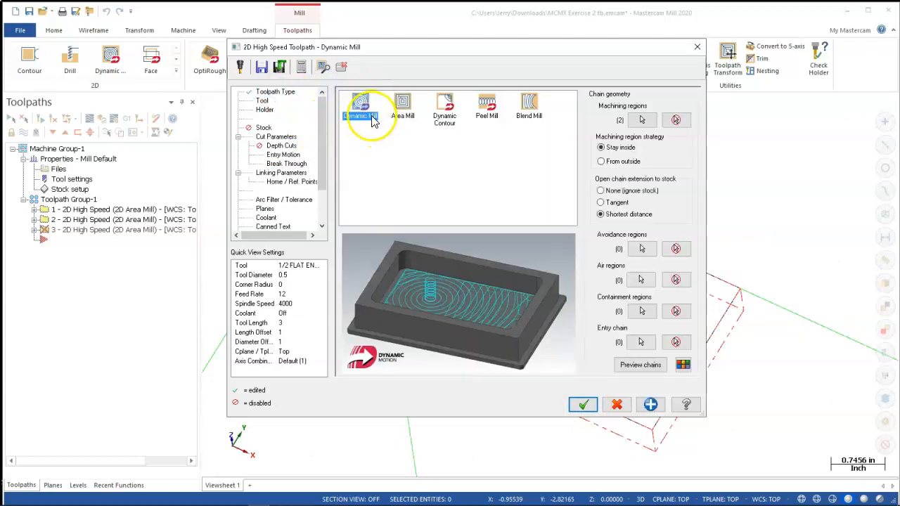
pyautogui.click(262, 102)
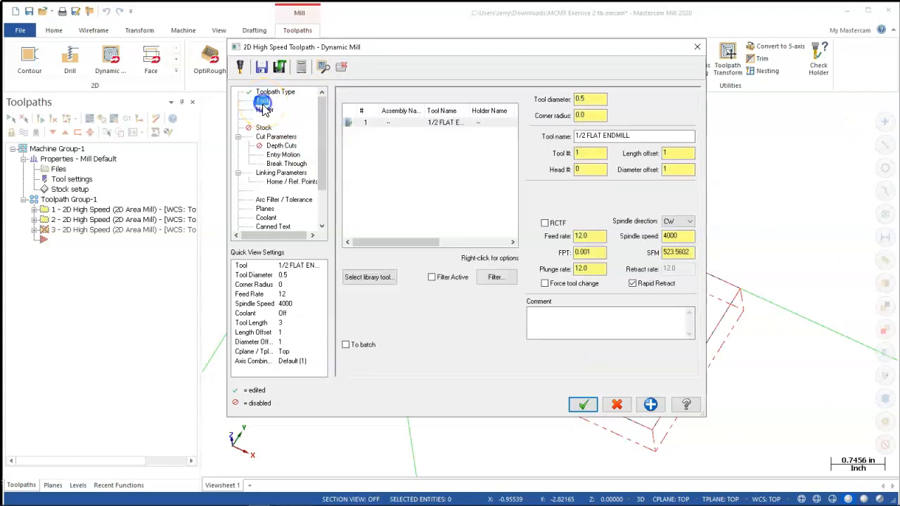
pyautogui.click(271, 137)
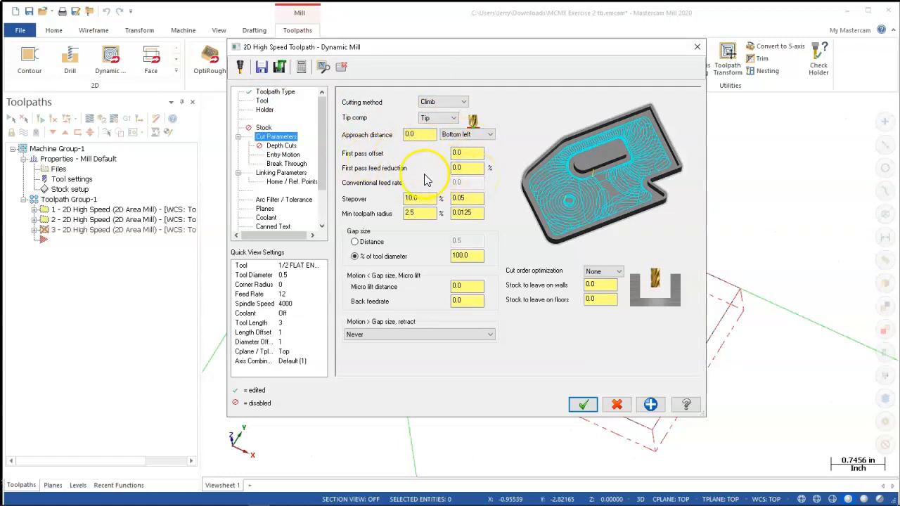
pyautogui.click(458, 199)
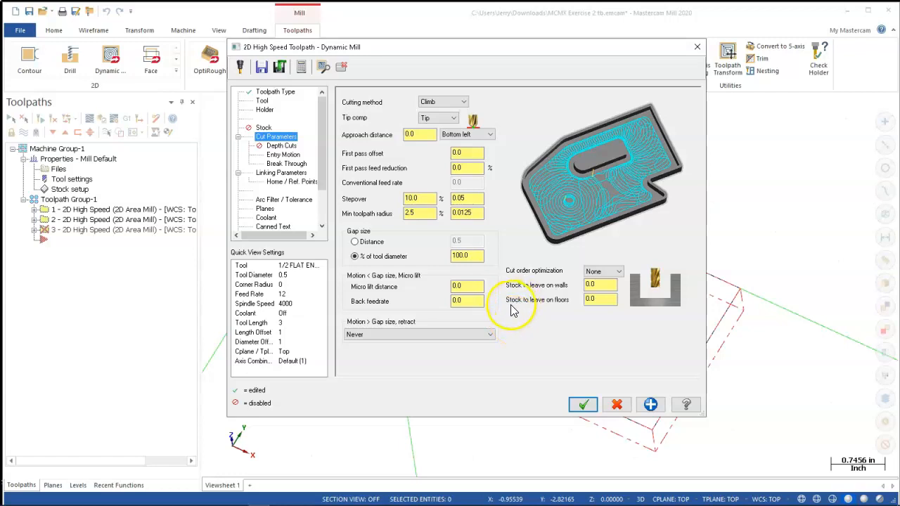
# Step: Configure the entry motion as Helix only with a helix radius of 0.1 and a plunge angle of 2.0
pyautogui.click(281, 155)
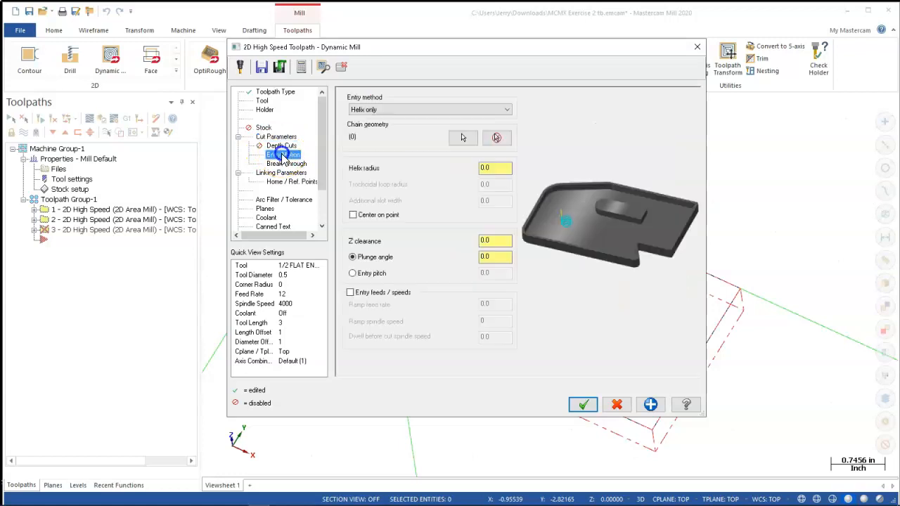
pyautogui.click(371, 110)
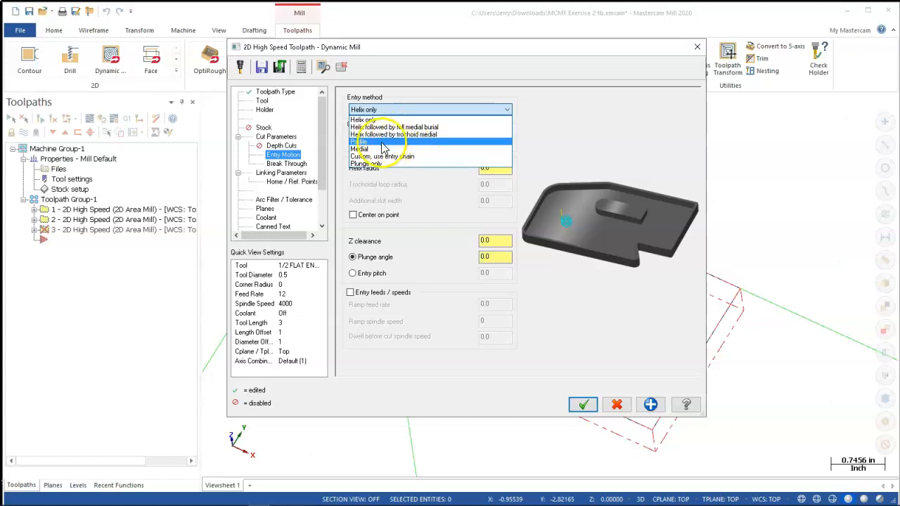
pyautogui.click(391, 118)
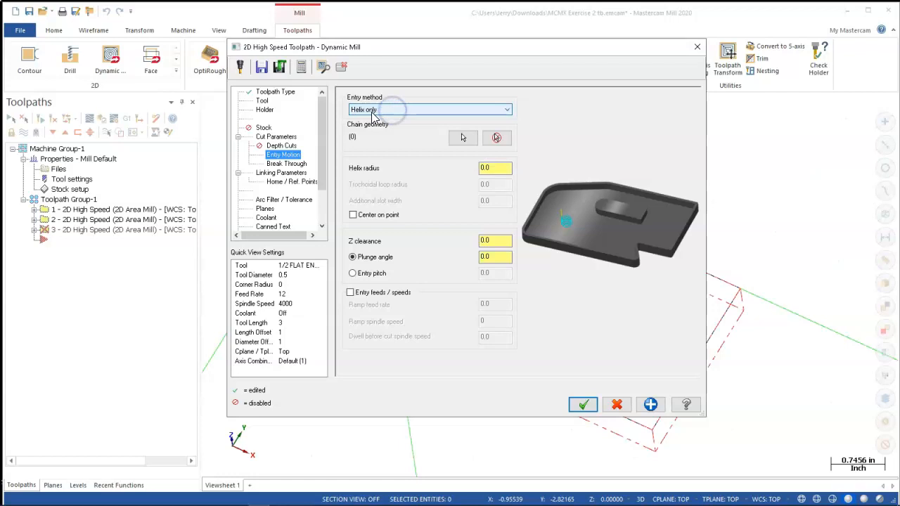
pyautogui.click(492, 167)
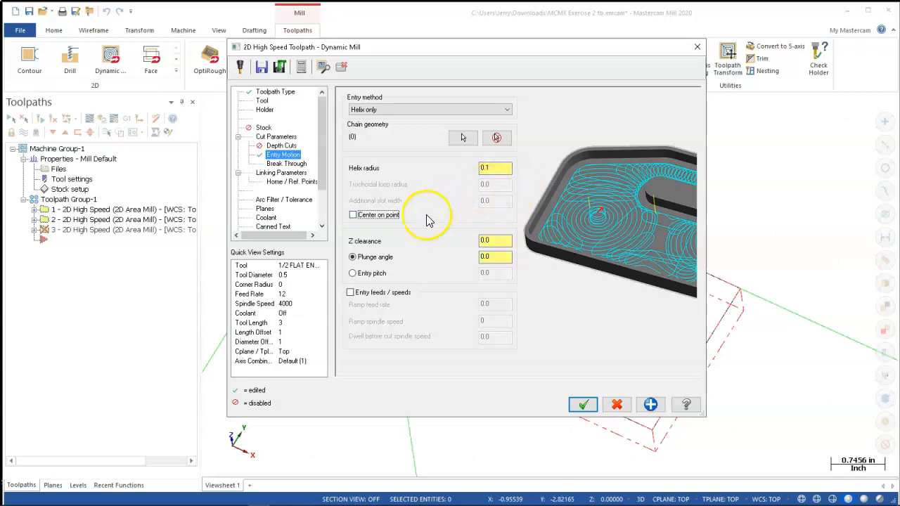
pyautogui.click(497, 257)
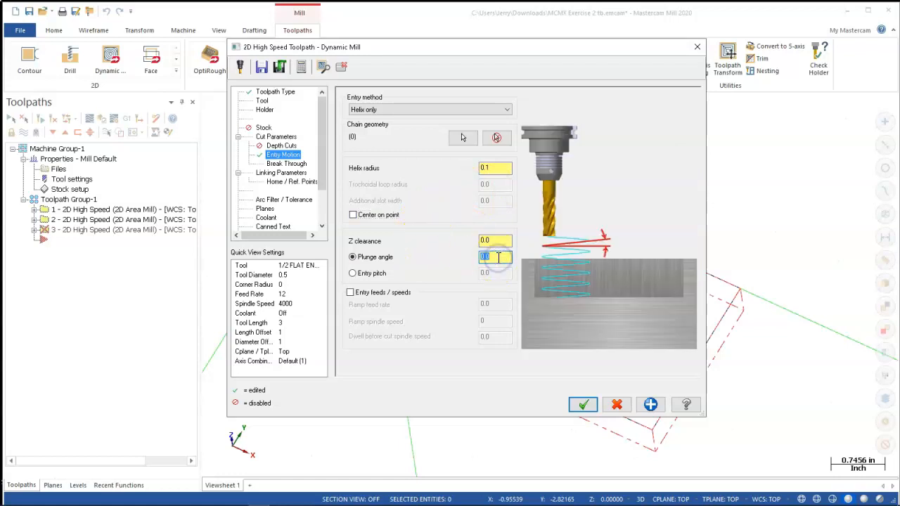
pyautogui.write('2.0')
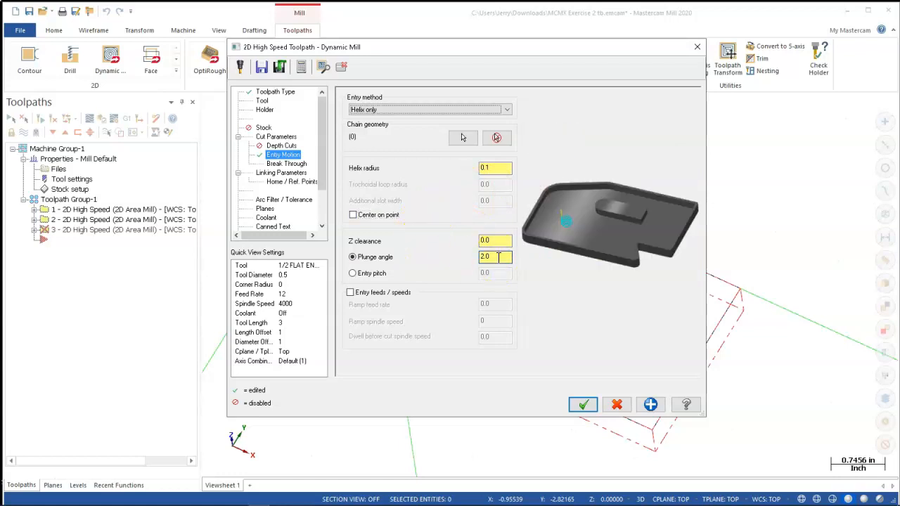
# Step: Check the break through setting, set the absolute depth to -0.5 in the linking parameters, and accept the dynamic mill toolpath
pyautogui.click(286, 163)
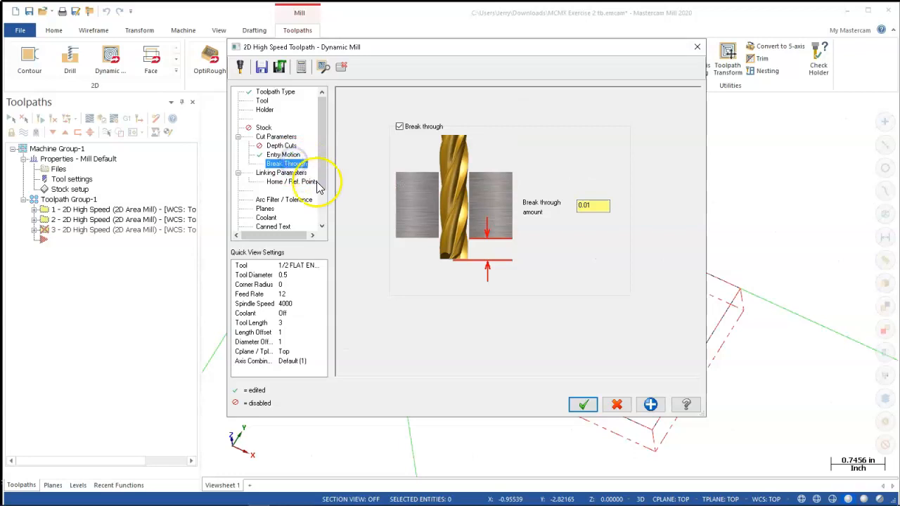
pyautogui.click(288, 173)
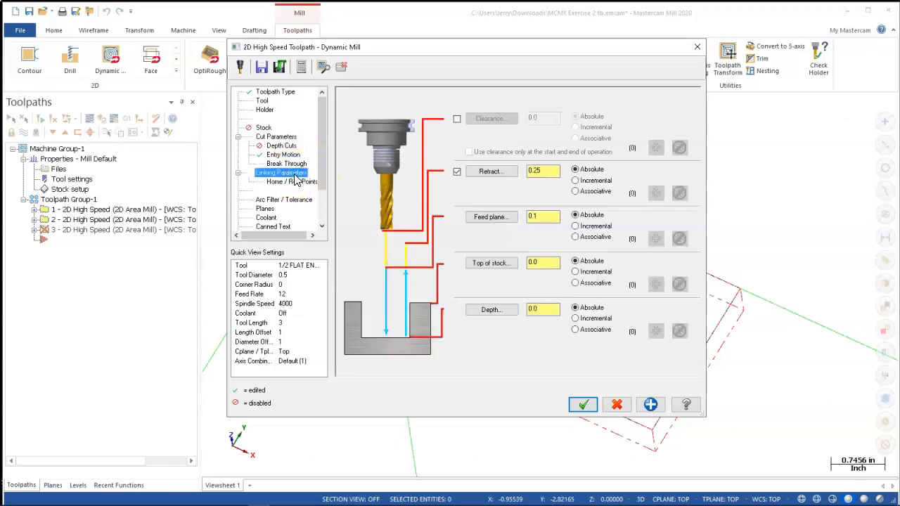
pyautogui.doubleClick(537, 314)
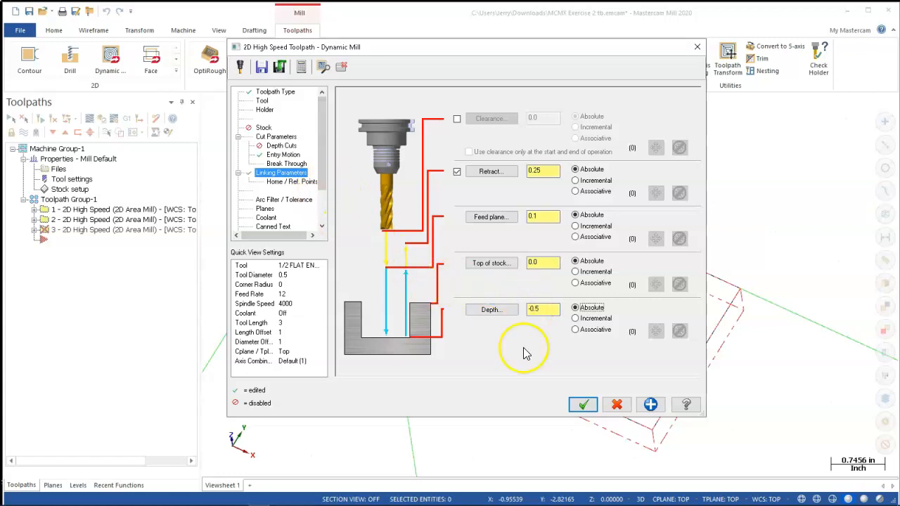
pyautogui.click(581, 404)
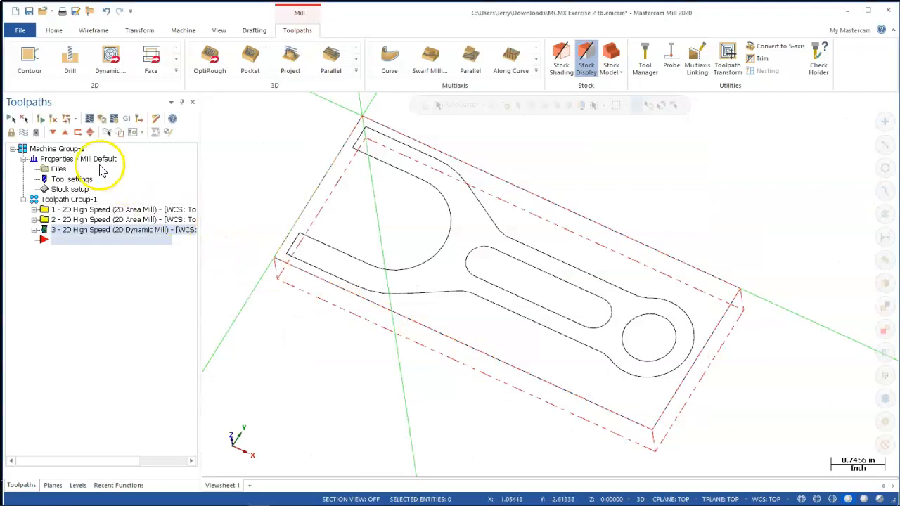
# Step: Expand operation 3 and examine its dynamic mill toolpath over the part from different angles
pyautogui.click(31, 232)
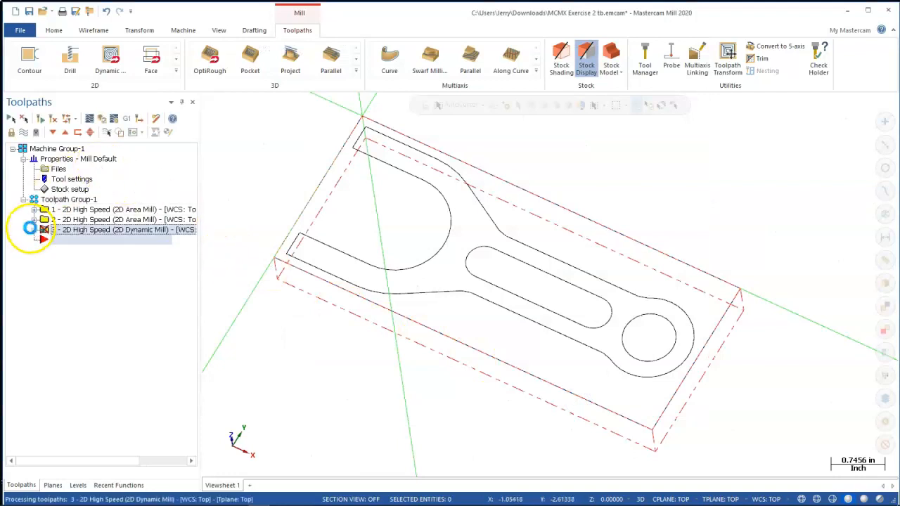
pyautogui.click(33, 230)
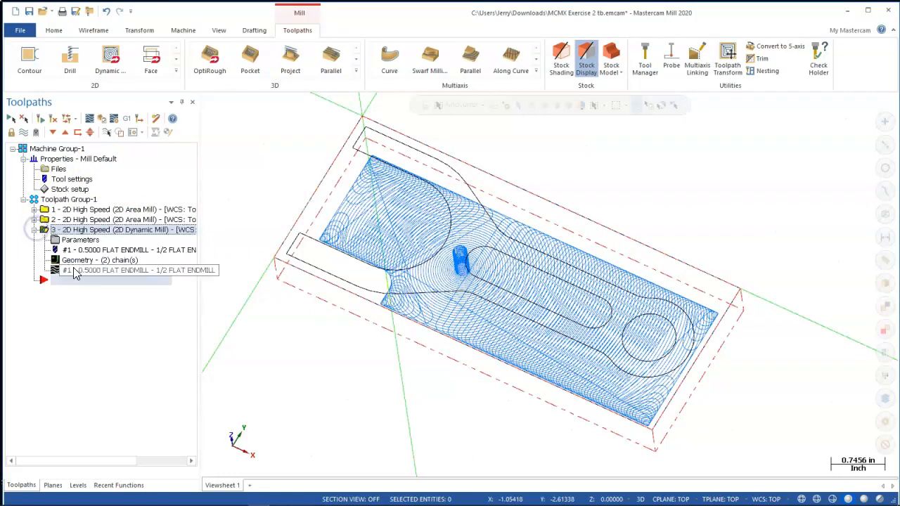
pyautogui.moveTo(305, 229); pyautogui.dragTo(331, 275, button='middle')
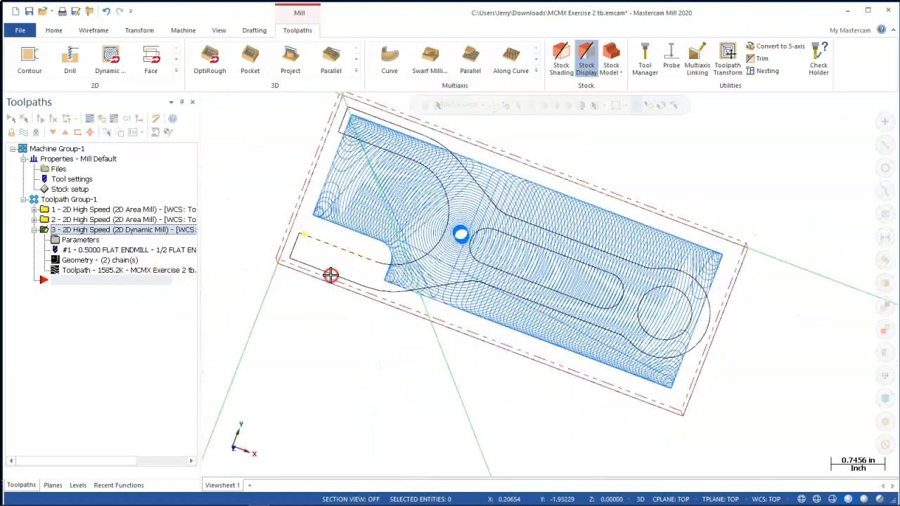
pyautogui.moveTo(361, 217); pyautogui.dragTo(337, 133, button='middle')
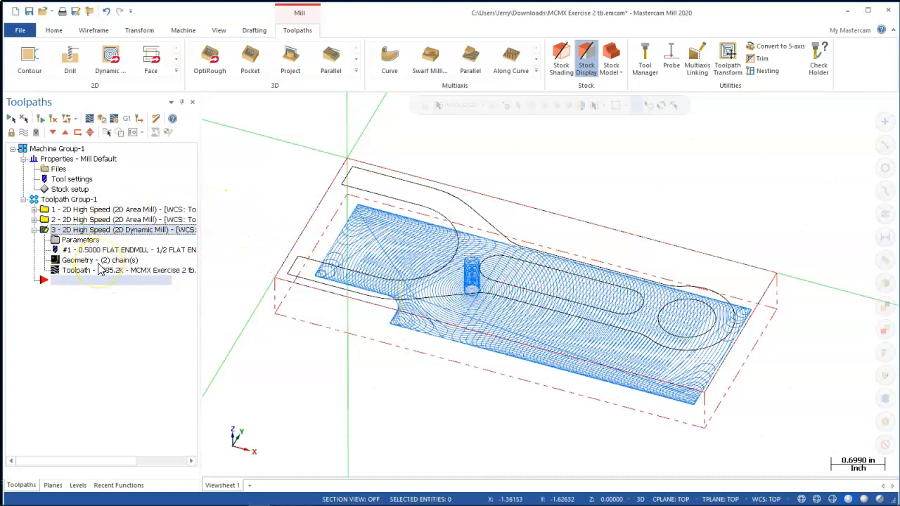
# Step: Switch operation 3's toolpath type to Peel Mill and set the approach distance to 0.25 in its cut parameters
pyautogui.click(79, 239)
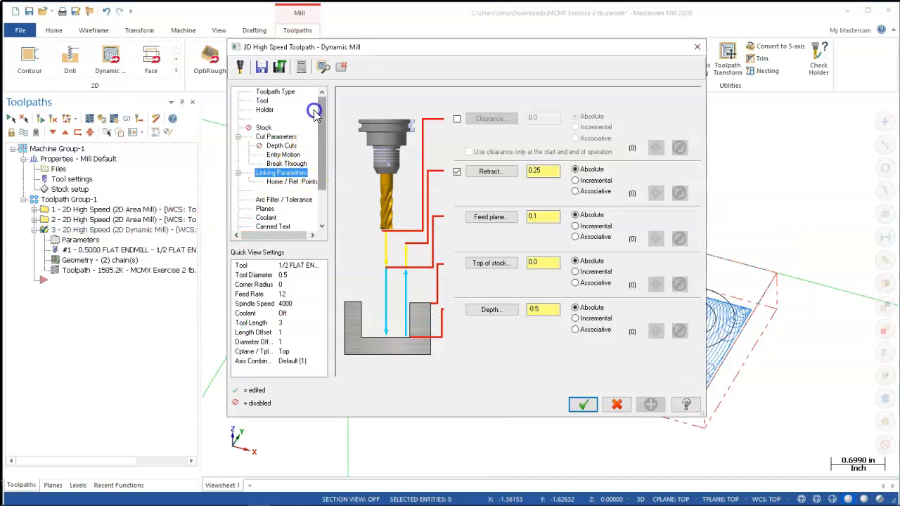
pyautogui.click(275, 92)
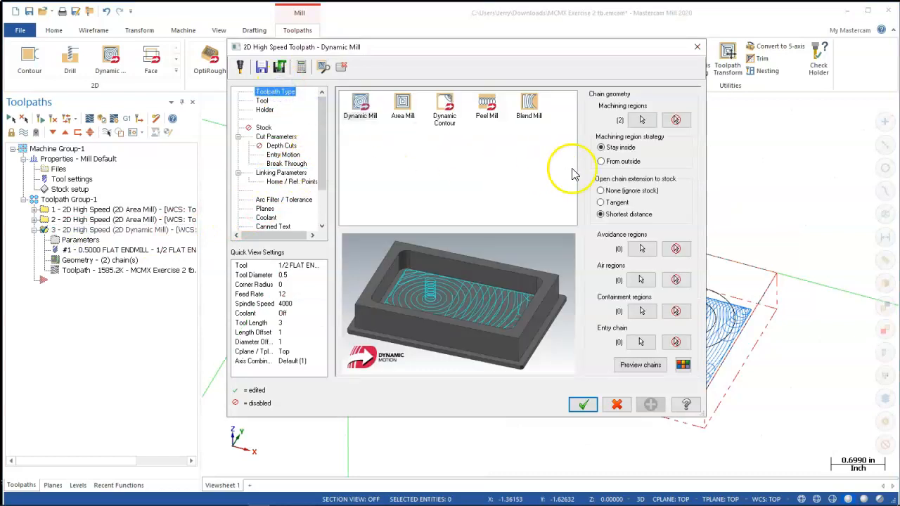
pyautogui.click(492, 111)
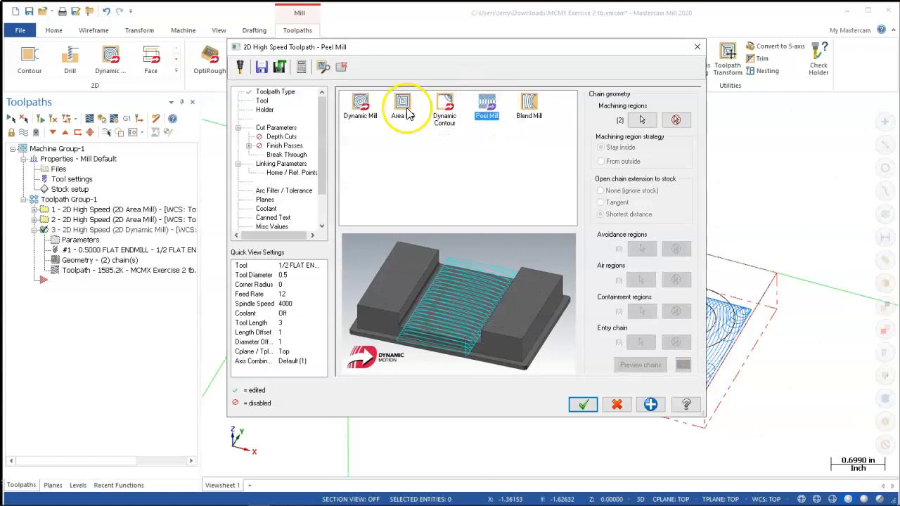
pyautogui.click(269, 129)
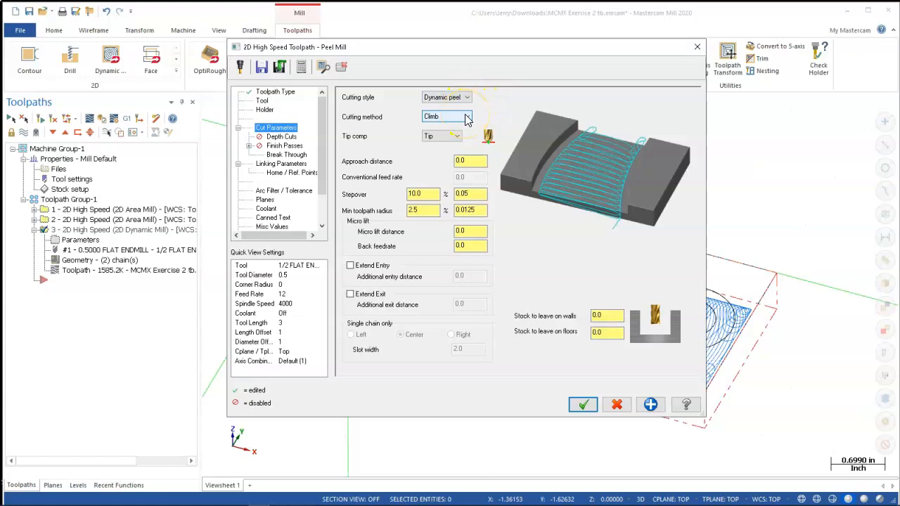
pyautogui.doubleClick(460, 162)
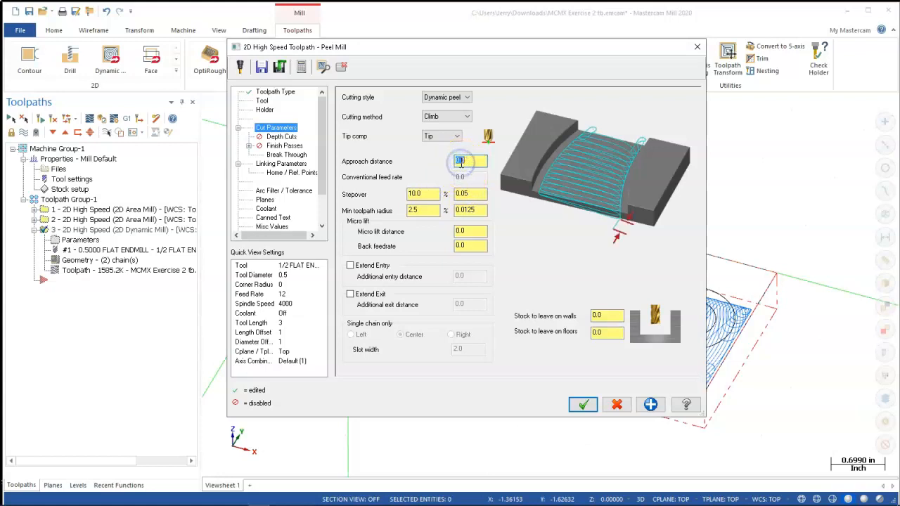
pyautogui.press('Tab')
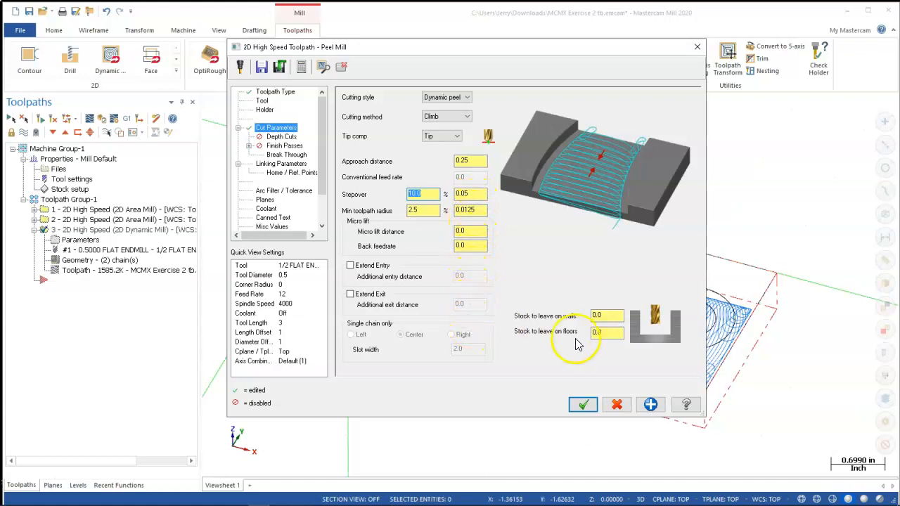
# Step: Accept the peel mill after checking its break through and linking parameters, and regenerate the toolpath in the fork slot for inspection
pyautogui.click(283, 154)
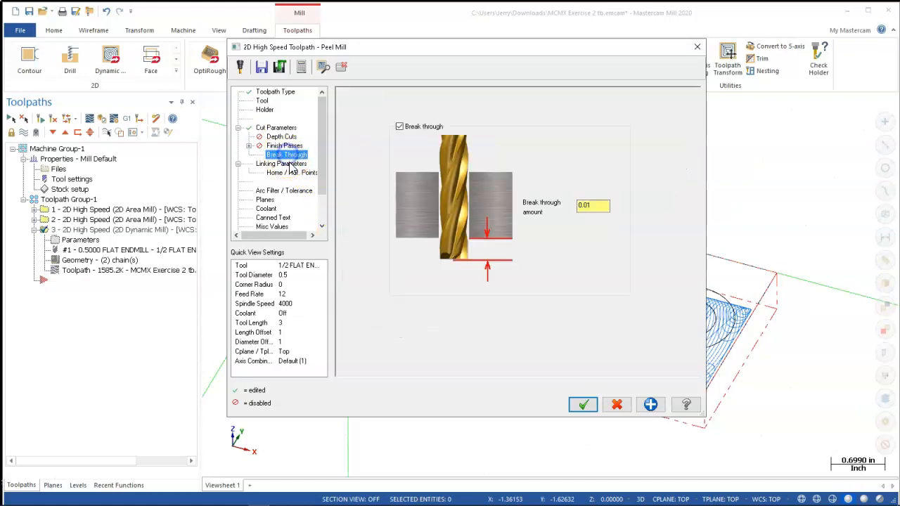
pyautogui.click(285, 163)
pyautogui.click(582, 404)
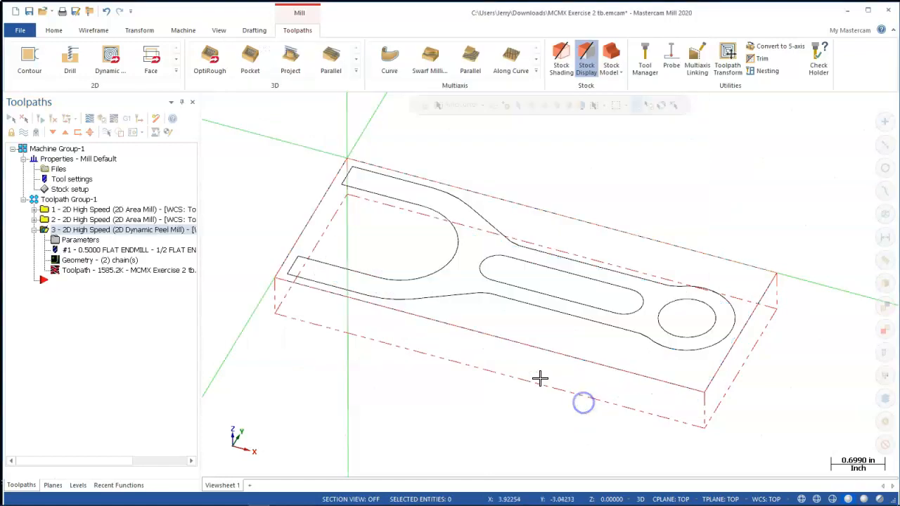
pyautogui.click(53, 118)
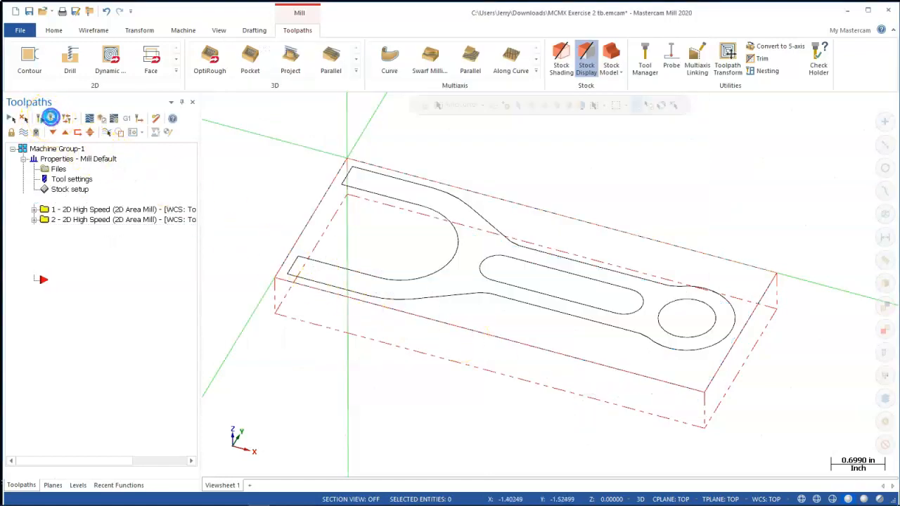
pyautogui.moveTo(246, 197); pyautogui.dragTo(231, 253, button='middle')
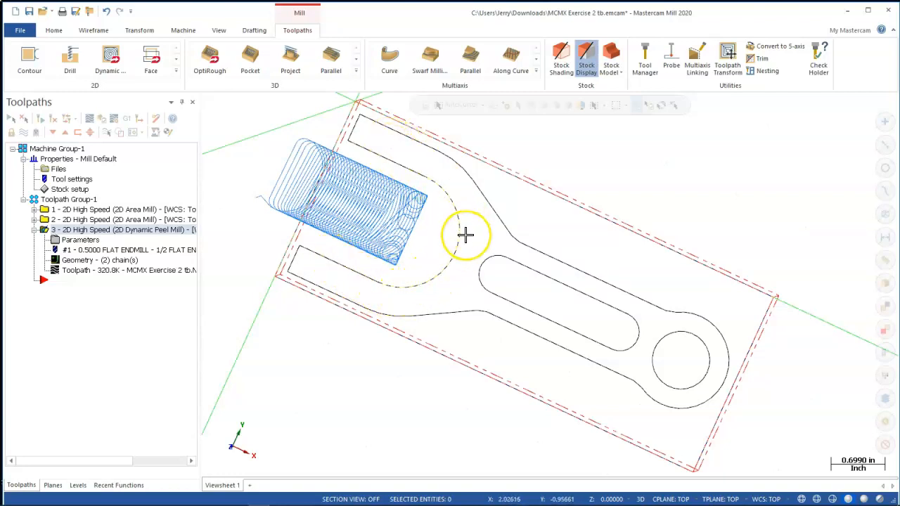
pyautogui.moveTo(227, 235); pyautogui.dragTo(225, 189, button='middle')
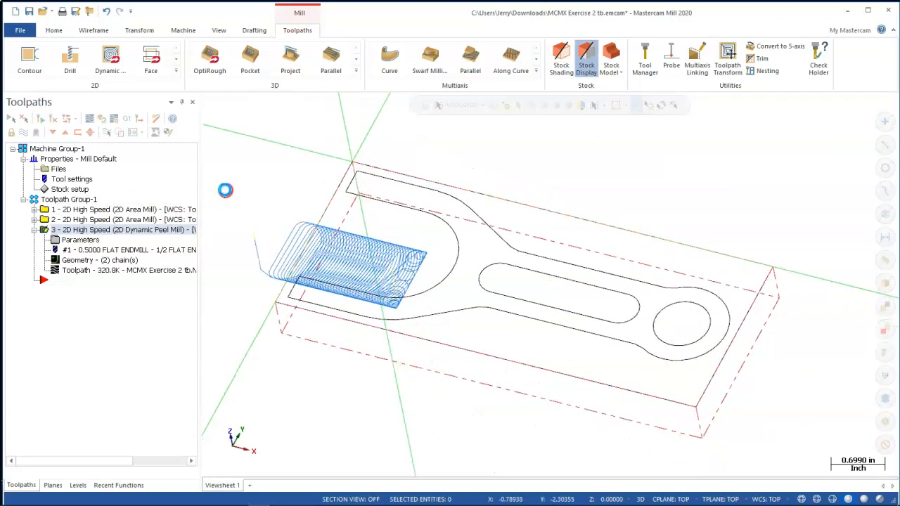
# Step: Check the peel mill's cutting style and switch operation 3's toolpath type to Blend Mill
pyautogui.click(81, 239)
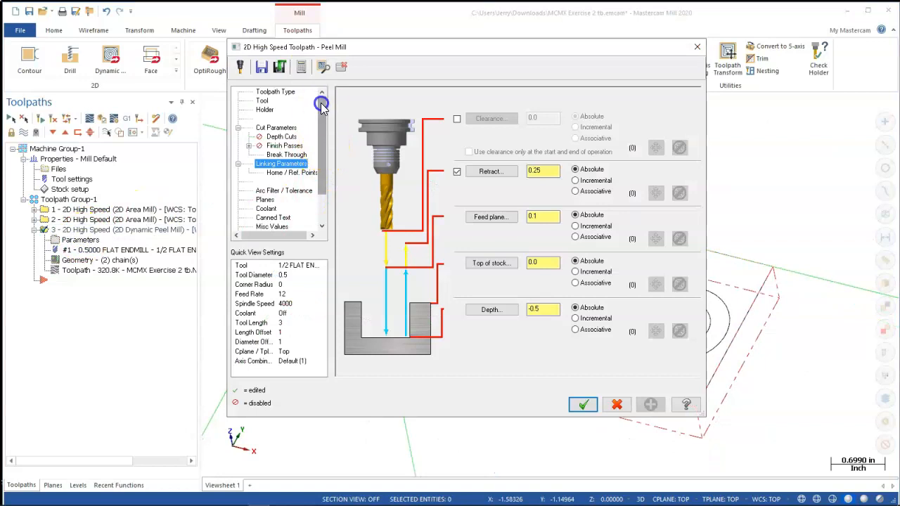
pyautogui.click(276, 128)
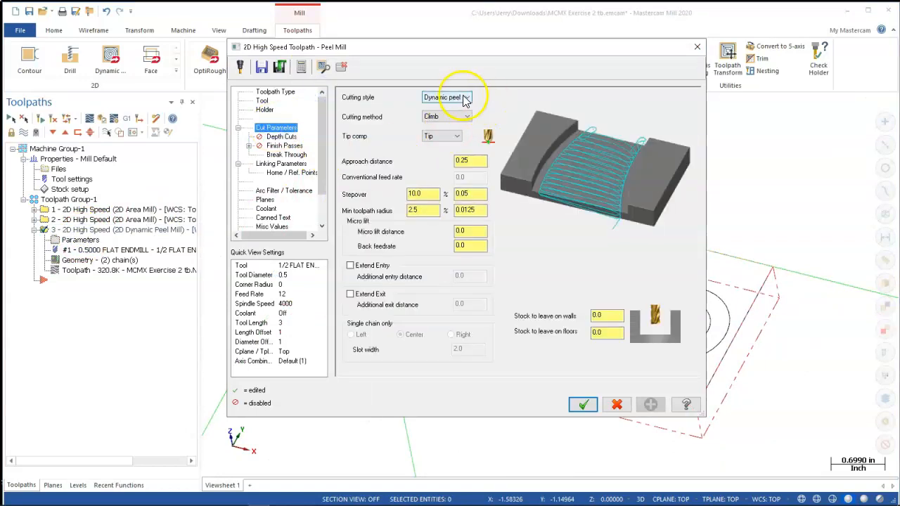
pyautogui.click(467, 98)
pyautogui.click(463, 106)
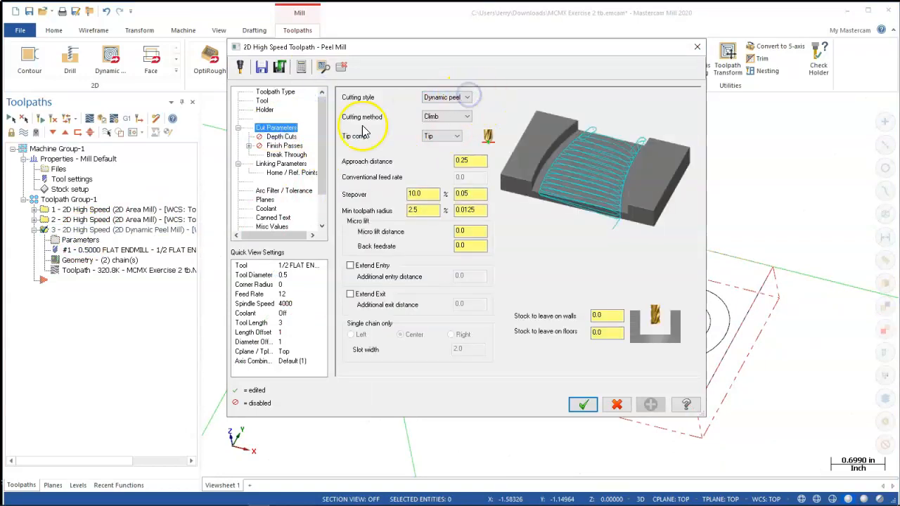
pyautogui.click(266, 92)
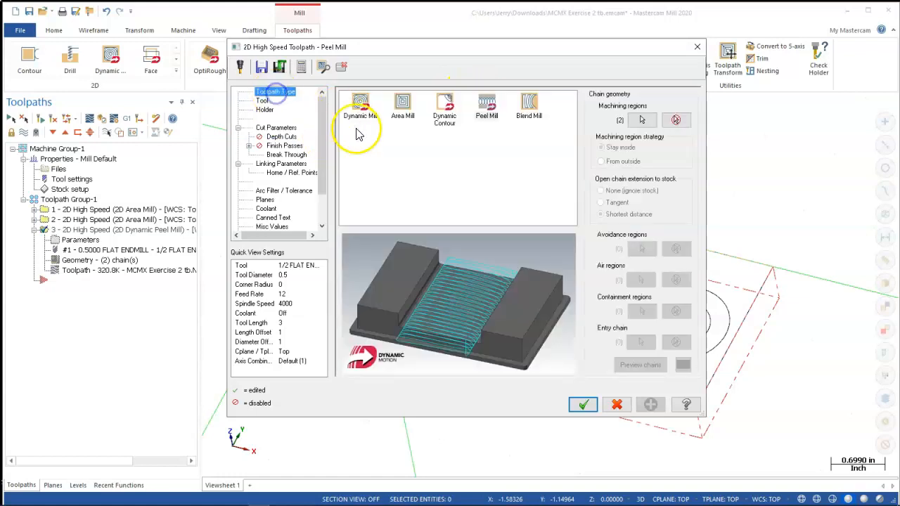
pyautogui.click(530, 107)
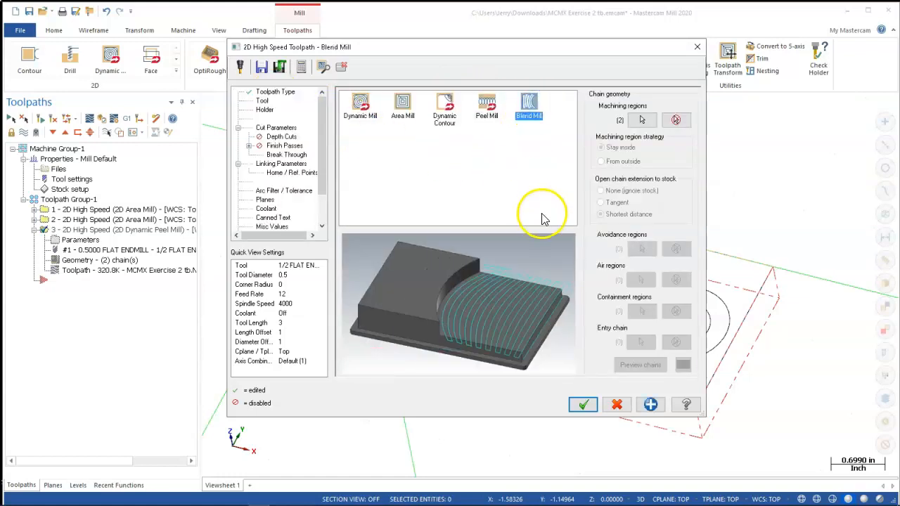
# Step: Accept the blend mill after reviewing its cut parameters, finish passes and linking parameters, and regenerate the toolpath
pyautogui.click(278, 127)
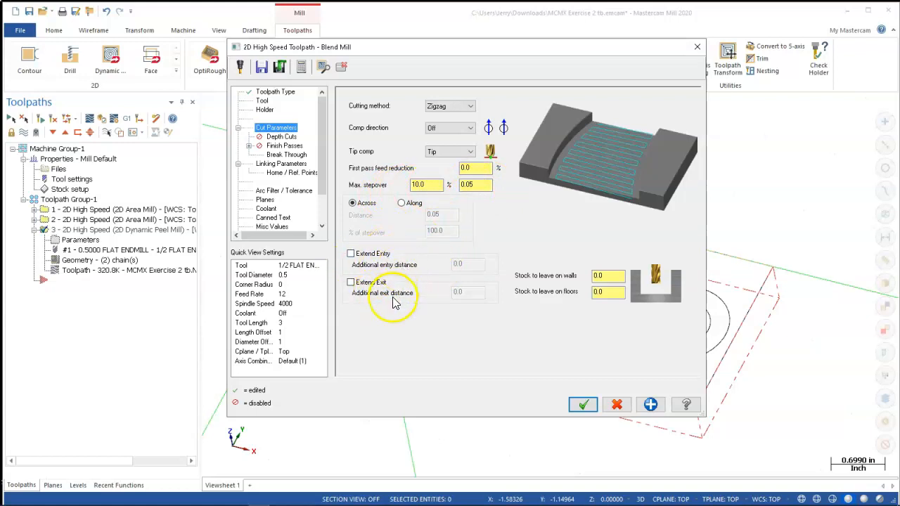
pyautogui.click(285, 146)
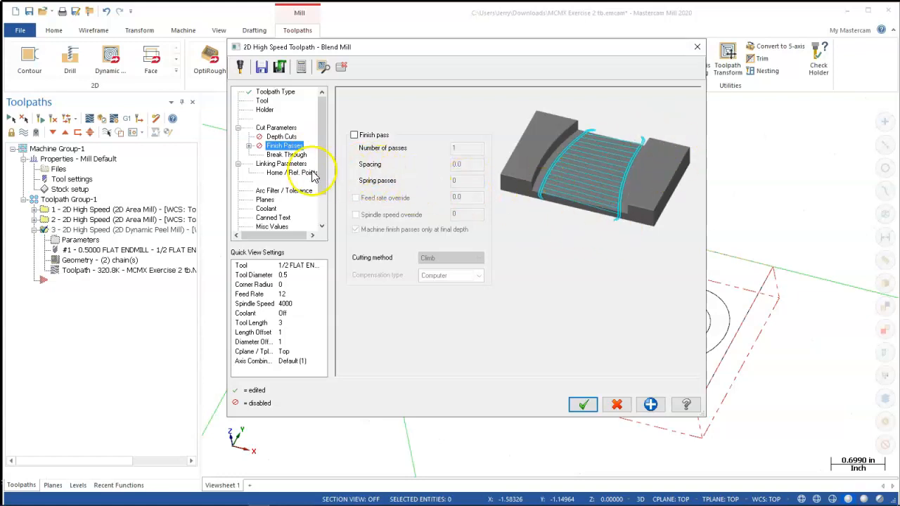
pyautogui.click(286, 164)
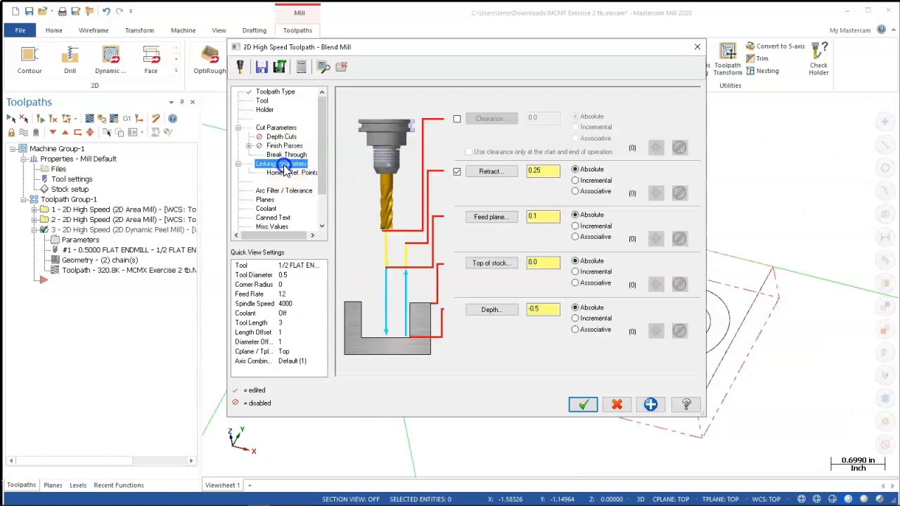
pyautogui.click(582, 404)
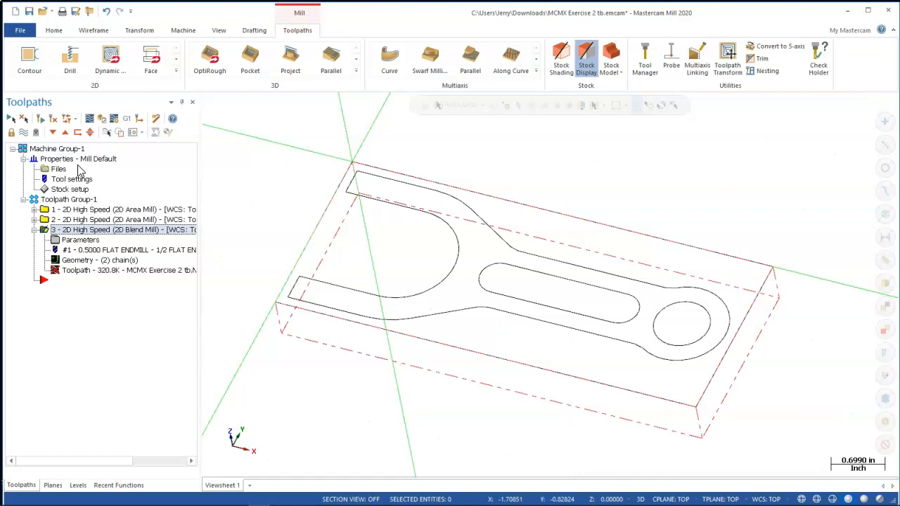
pyautogui.click(53, 120)
# Step: Examine how the blend mill passes cover the fork slot, in the top view and from an angle
pyautogui.moveTo(254, 249); pyautogui.dragTo(325, 260, button='middle')
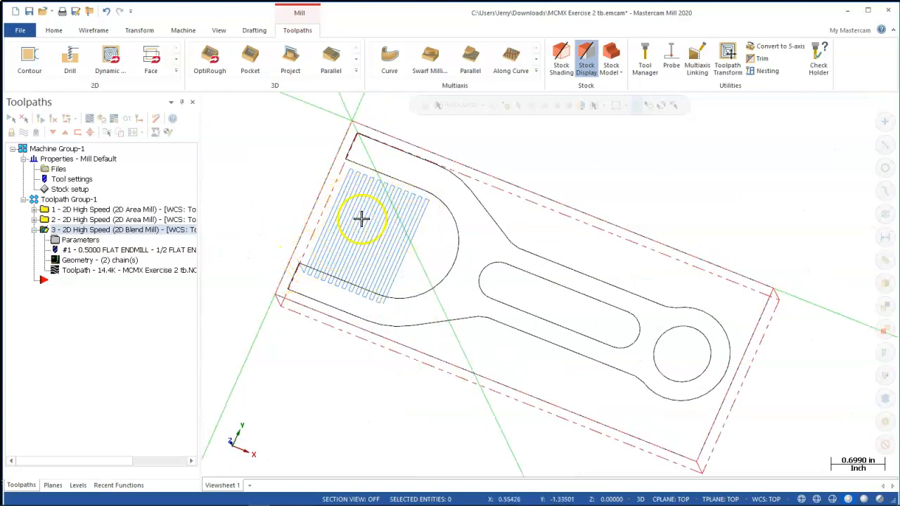
pyautogui.moveTo(369, 222); pyautogui.dragTo(369, 245, button='middle')
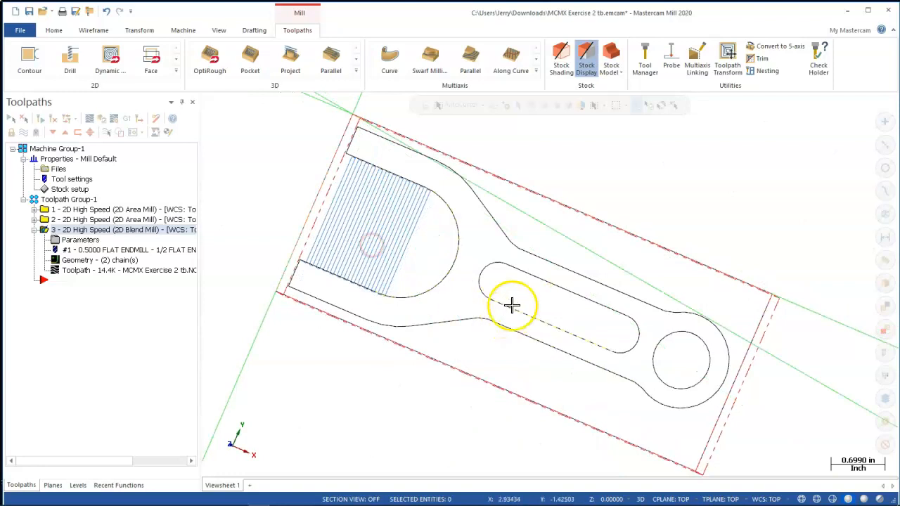
pyautogui.scroll(-1, 516, 300)
pyautogui.hotkey('alt', '1')
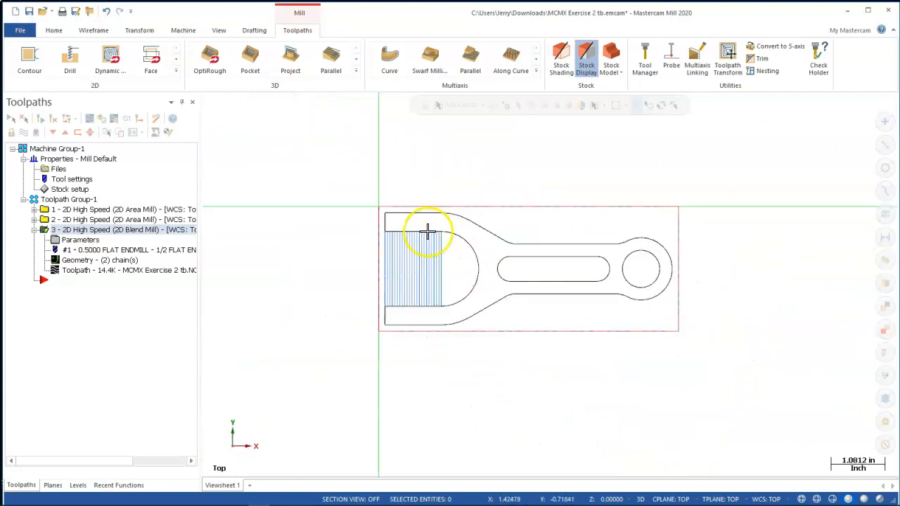
pyautogui.scroll(2, 425, 303)
pyautogui.scroll(1, 425, 302)
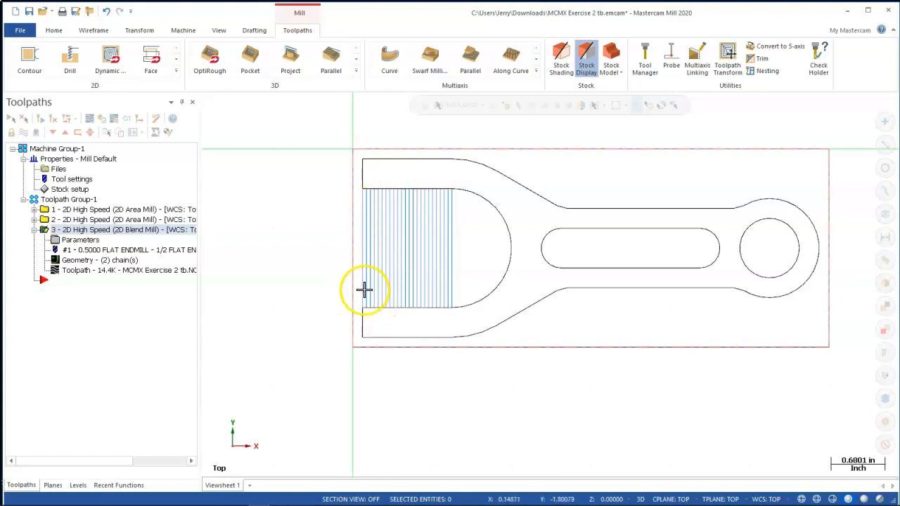
pyautogui.moveTo(398, 281); pyautogui.dragTo(353, 232, button='middle')
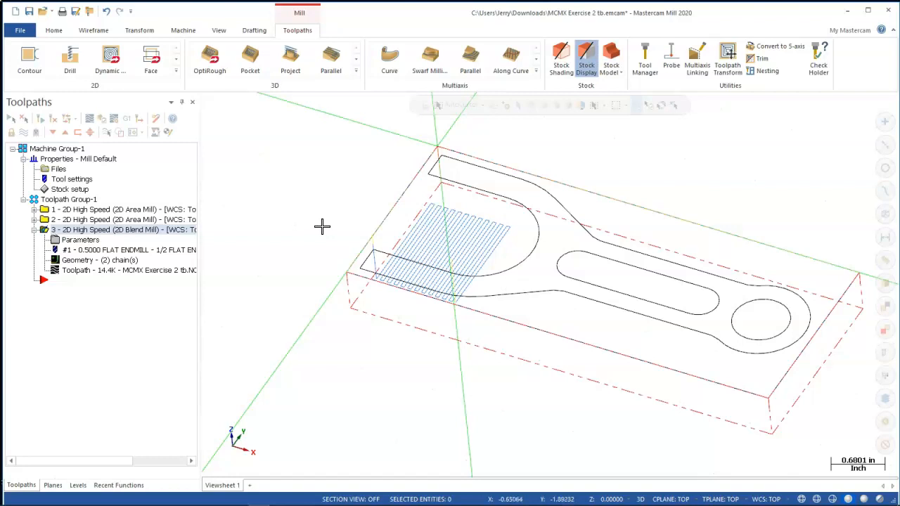
pyautogui.hotkey('alt', '1')
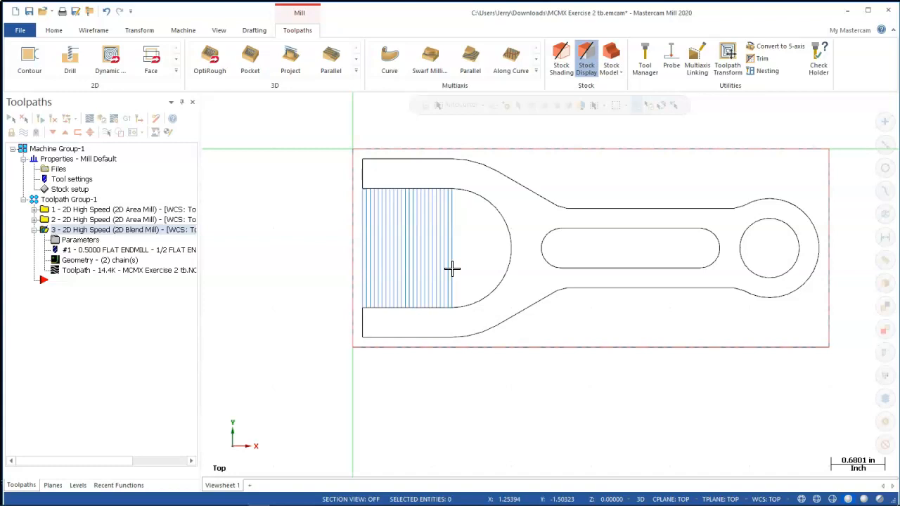
pyautogui.moveTo(390, 257); pyautogui.dragTo(345, 267, button='middle')
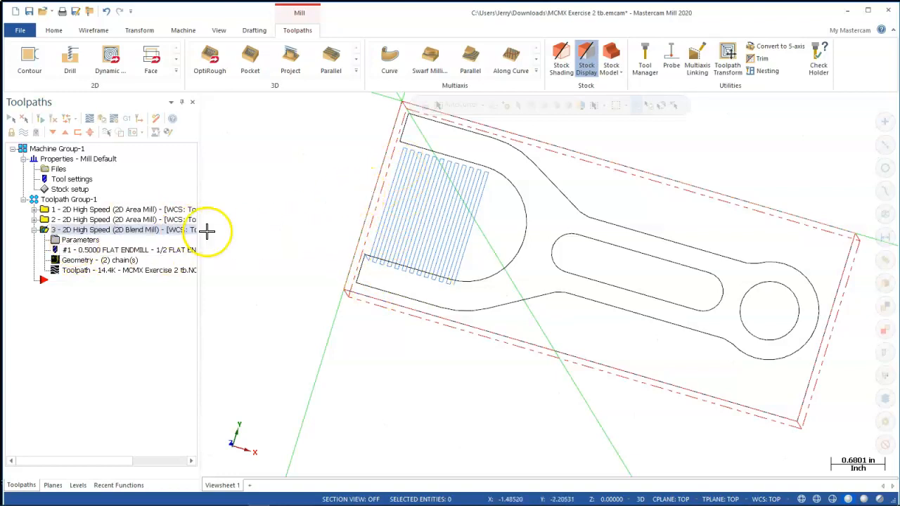
# Step: Hide operation 3's blend mill toolpath and display operation 2's area mill toolpath around the fork slot
pyautogui.click(63, 230)
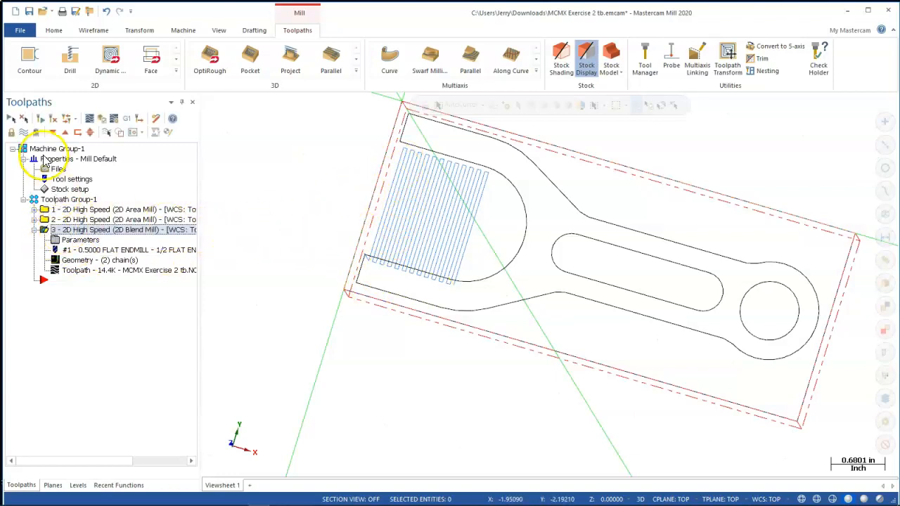
pyautogui.click(23, 132)
pyautogui.click(70, 220)
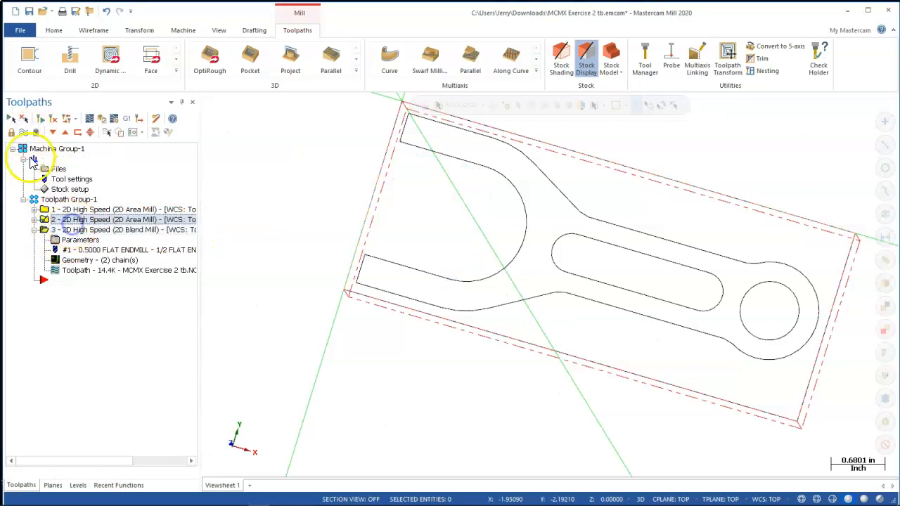
pyautogui.click(23, 132)
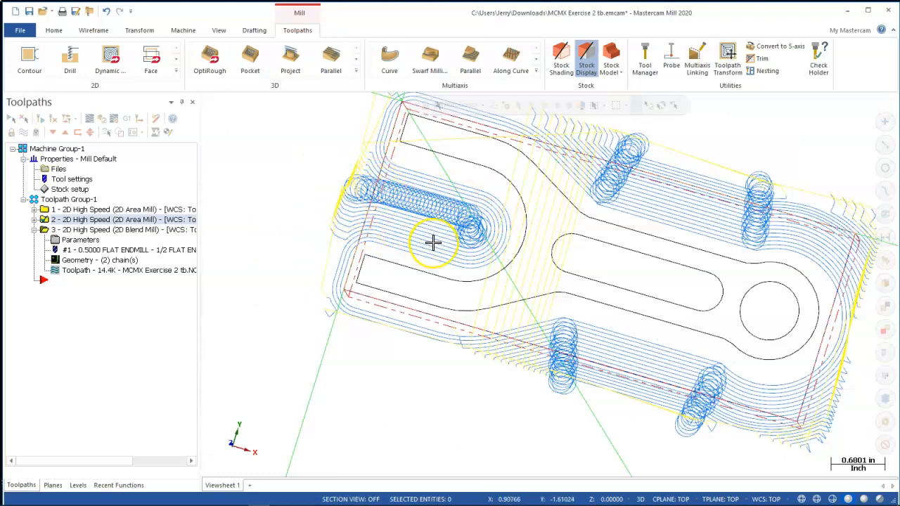
pyautogui.click(361, 226)
pyautogui.scroll(1, 423, 229)
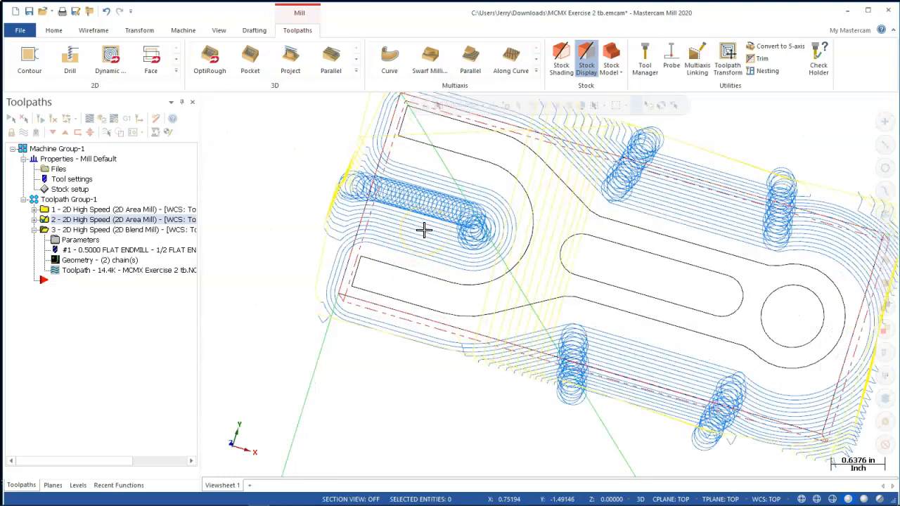
# Step: Inspect operation 2's area mill toolpath from several angles, and hide it from the display
pyautogui.scroll(-2, 423, 229)
pyautogui.moveTo(485, 249); pyautogui.dragTo(566, 223, button='middle')
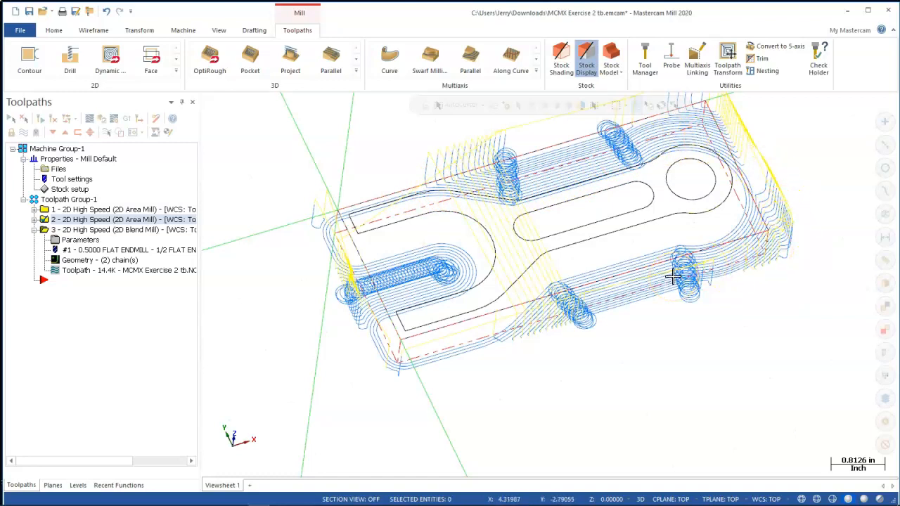
pyautogui.moveTo(419, 245); pyautogui.dragTo(355, 251, button='middle')
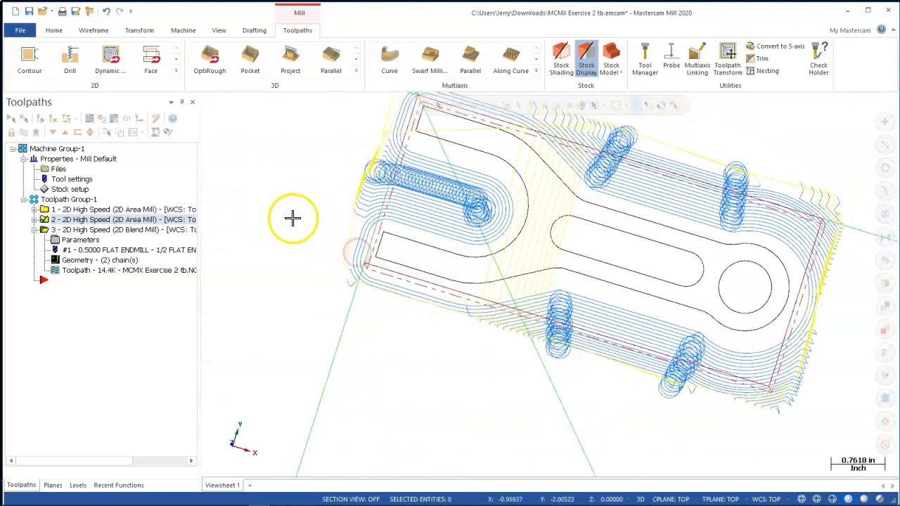
pyautogui.click(25, 132)
pyautogui.moveTo(224, 243); pyautogui.dragTo(217, 193, button='middle')
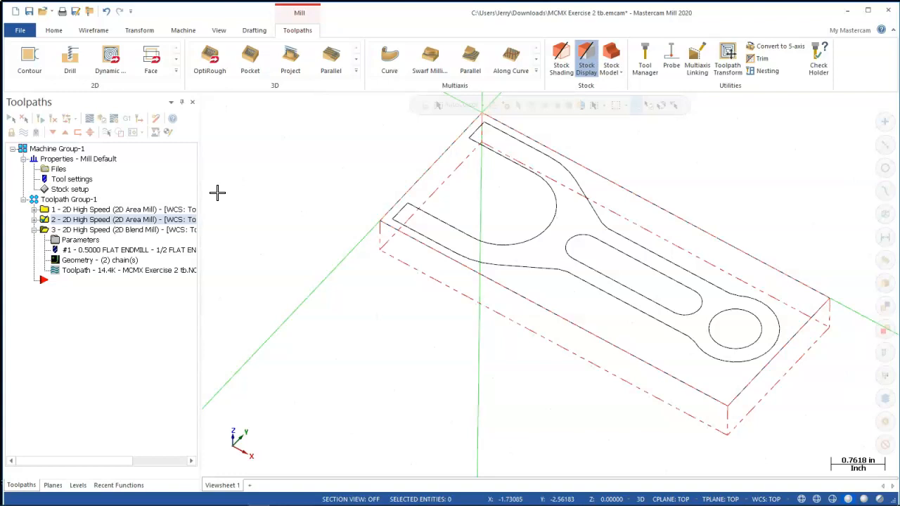
pyautogui.moveTo(296, 241)
pyautogui.mouseDown(button='middle')
pyautogui.moveTo(313, 236)
pyautogui.moveTo(300, 238)
pyautogui.mouseUp(button='middle')
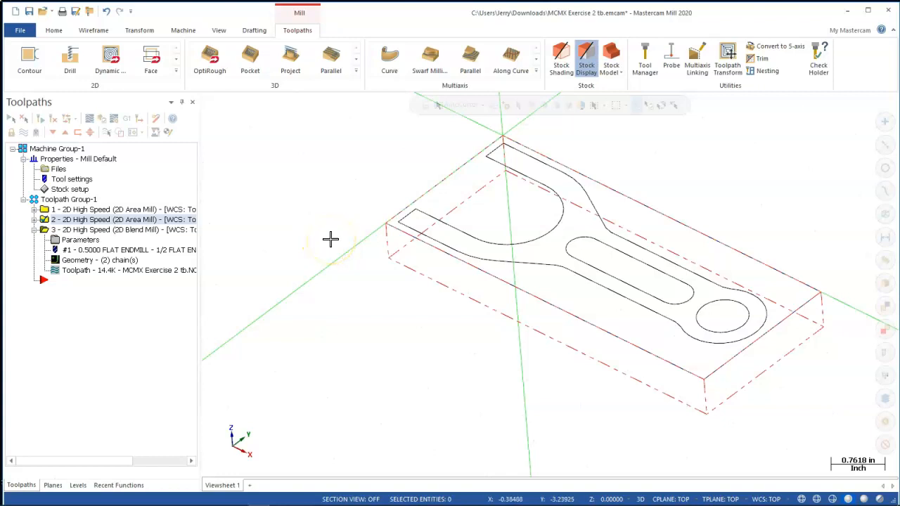
pyautogui.moveTo(347, 239); pyautogui.dragTo(364, 231, button='middle')
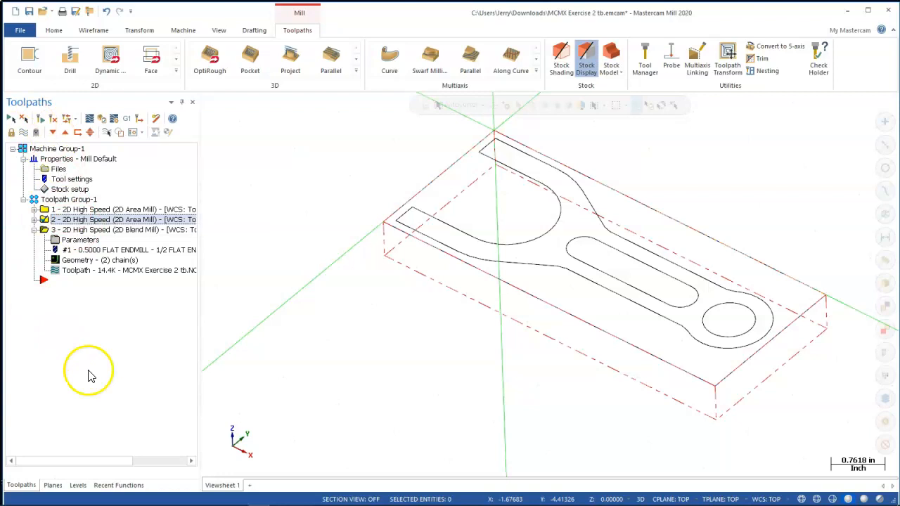
# Step: Display the DIMS level to check the part's dimensions, and hide that level again
pyautogui.click(80, 485)
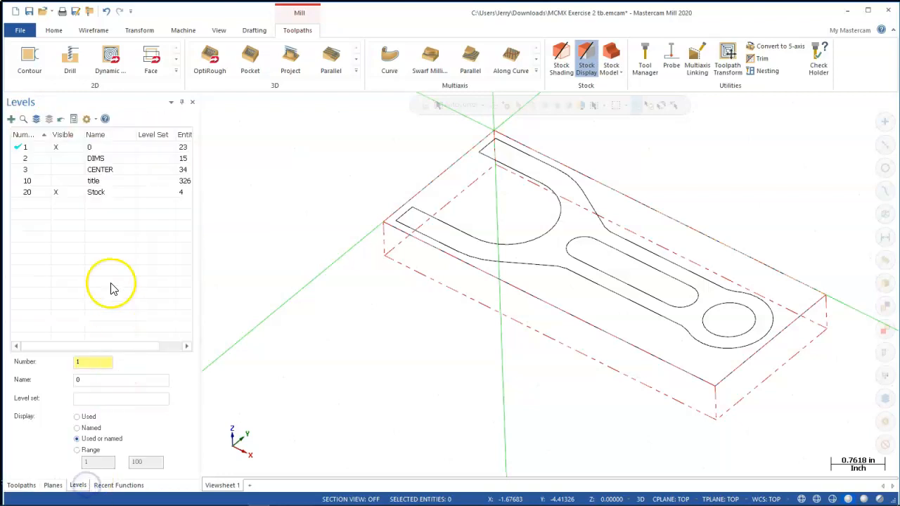
pyautogui.click(60, 159)
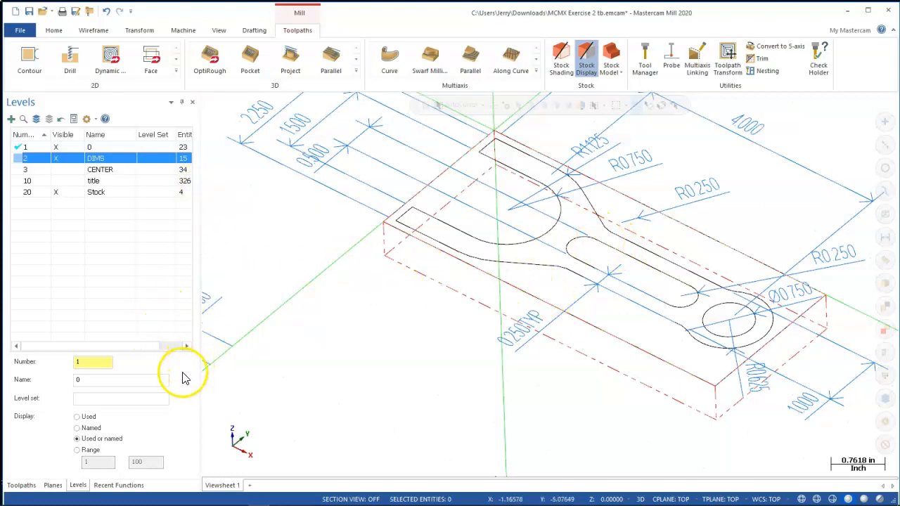
pyautogui.click(20, 485)
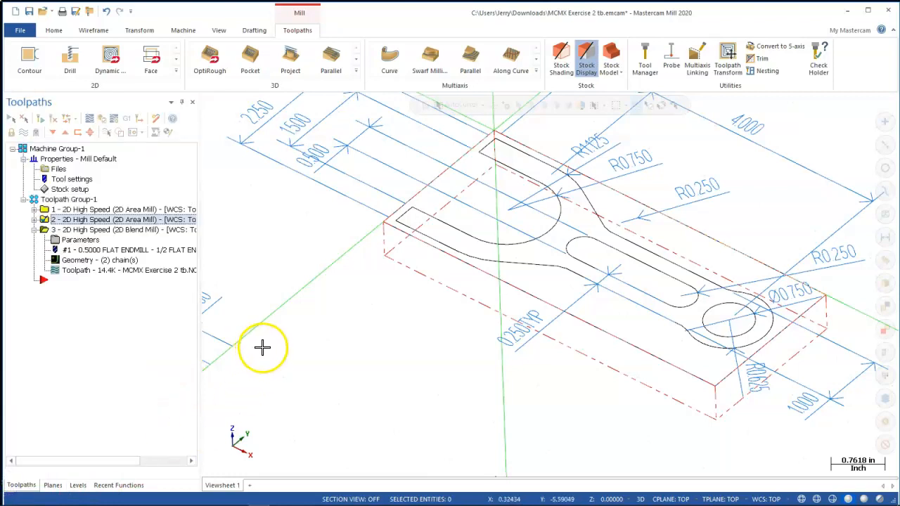
pyautogui.scroll(-2, 353, 311)
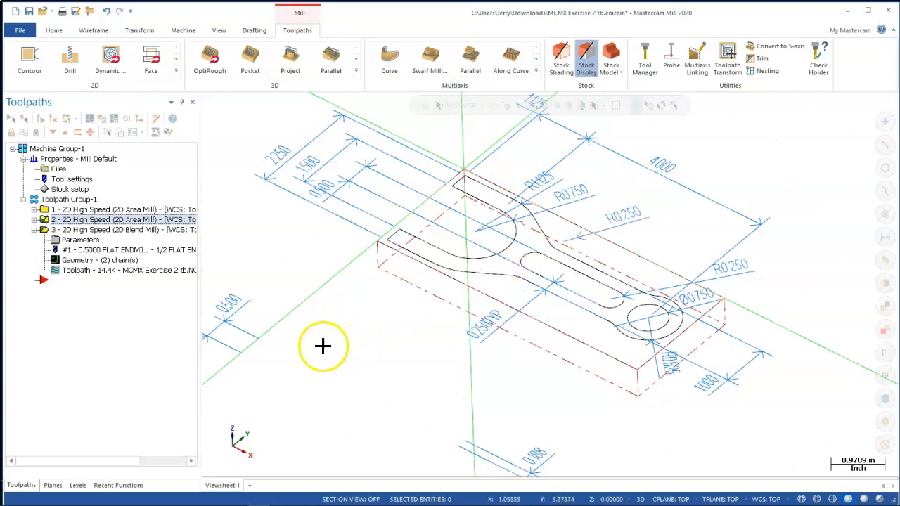
pyautogui.click(86, 486)
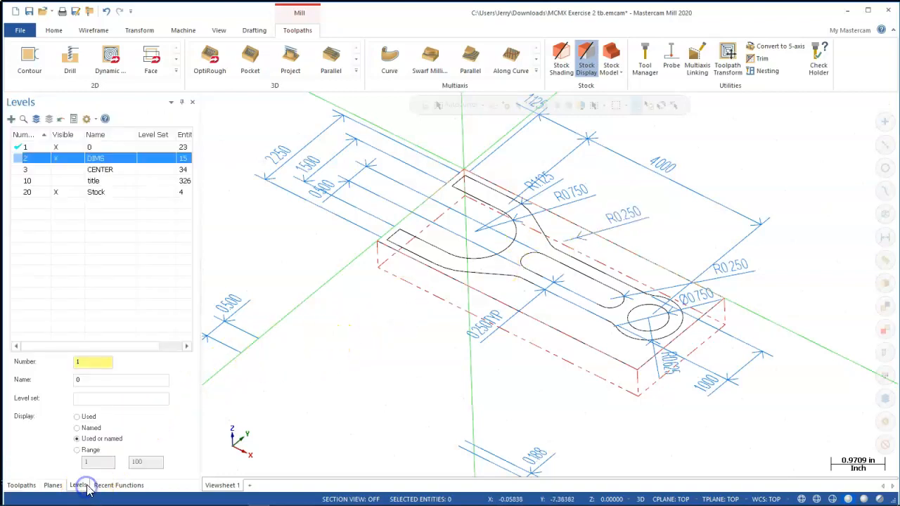
pyautogui.click(57, 158)
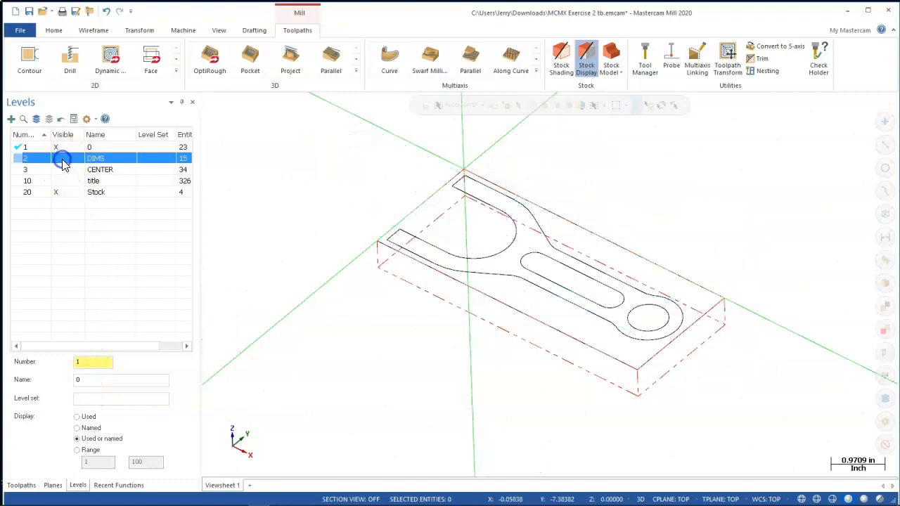
pyautogui.click(20, 485)
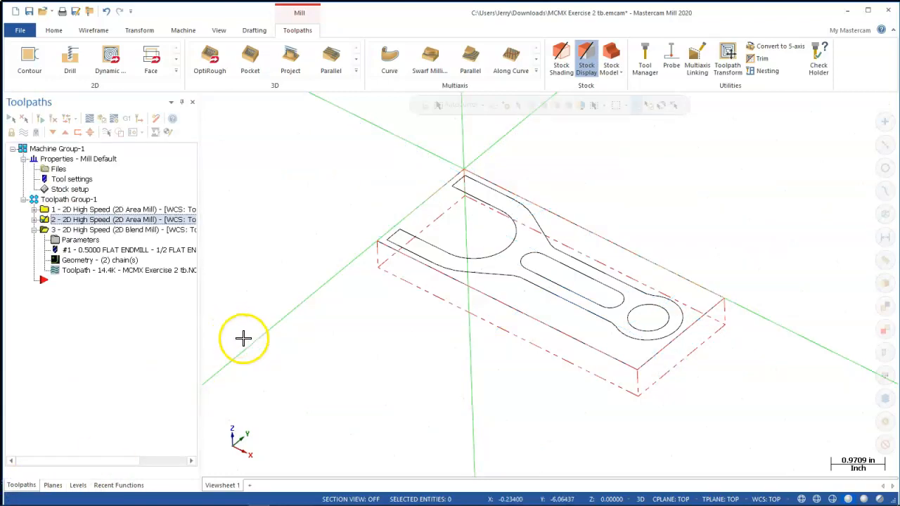
# Step: Create a 2D contour toolpath from the top view, chaining the round hole at the part's end with the chain direction reversed to counterclockwise
pyautogui.hotkey('alt', '1')
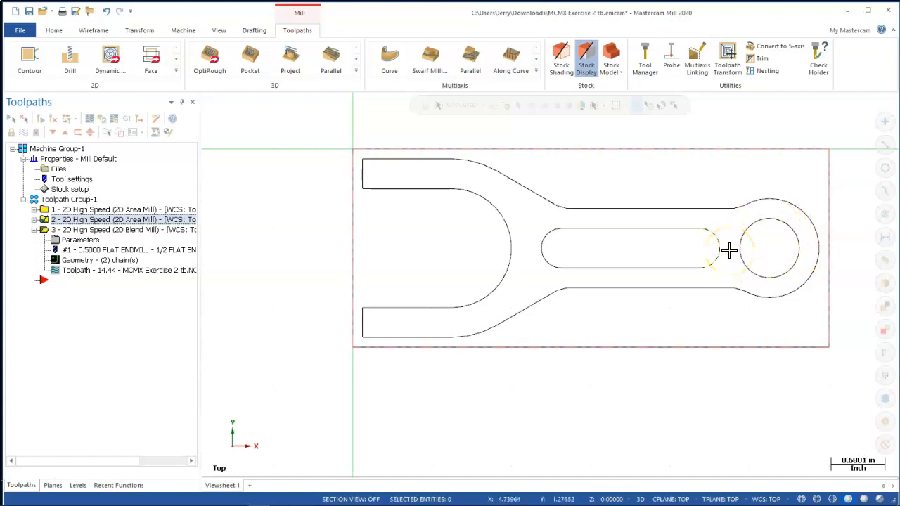
pyautogui.rightClick(58, 280)
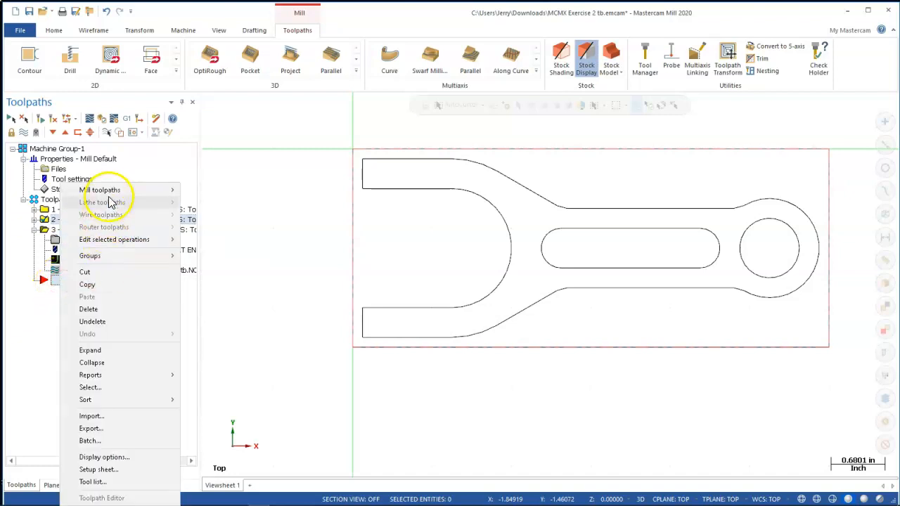
pyautogui.moveTo(113, 189)
pyautogui.click(210, 170)
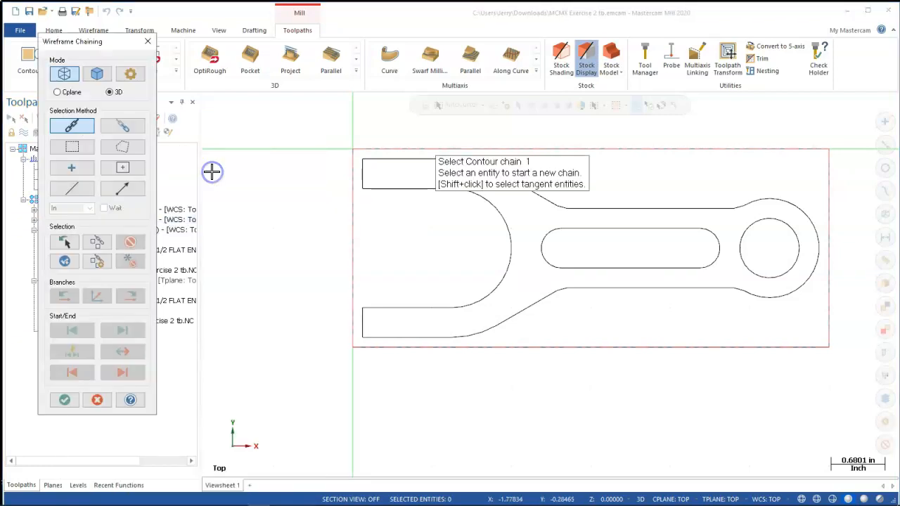
pyautogui.click(742, 261)
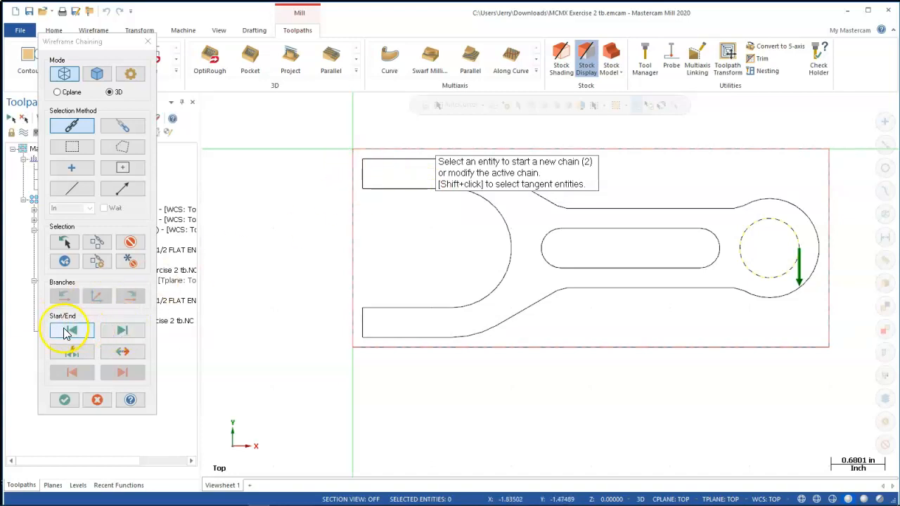
pyautogui.click(125, 353)
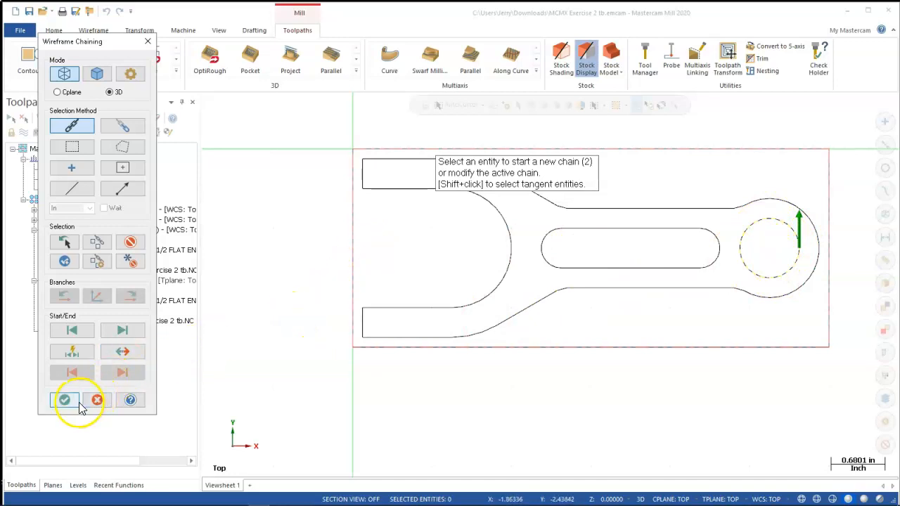
pyautogui.click(123, 353)
pyautogui.click(123, 352)
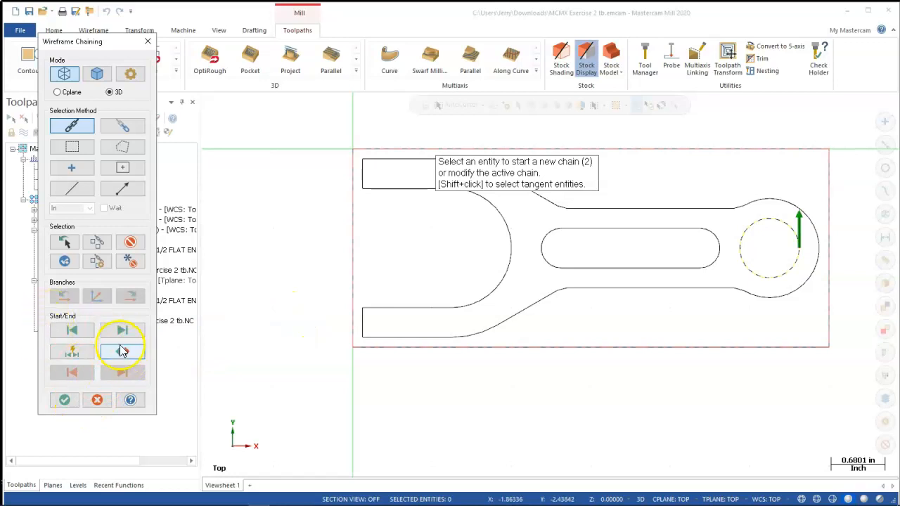
pyautogui.click(63, 399)
# Step: Check the contour's chained geometry, compensation direction, toolpath type and tool settings
pyautogui.click(637, 131)
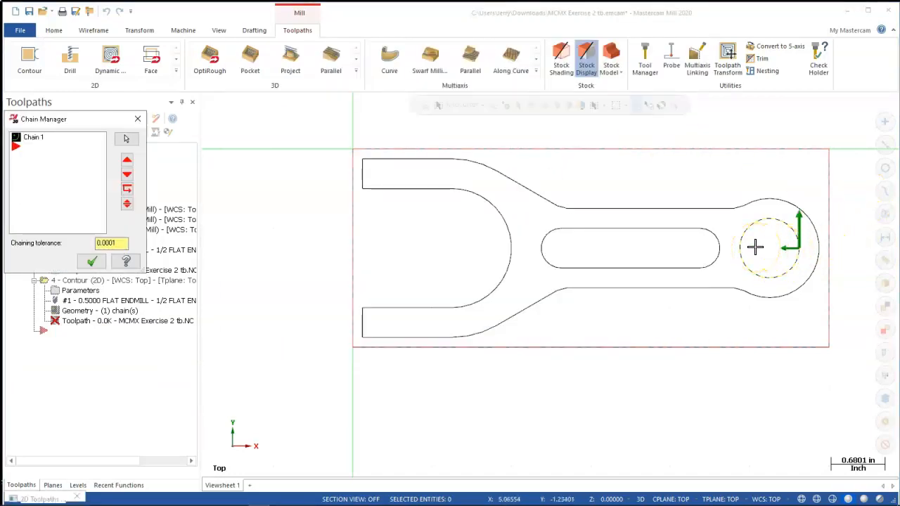
pyautogui.click(90, 262)
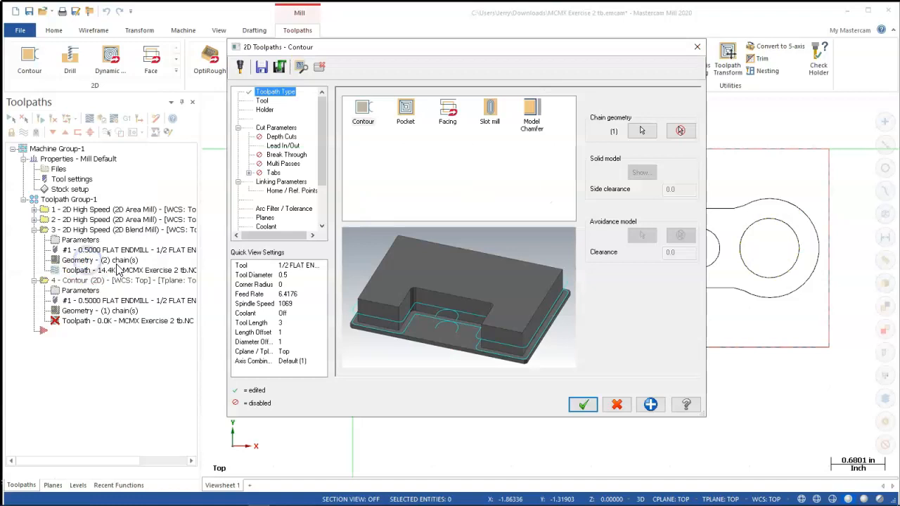
pyautogui.click(281, 128)
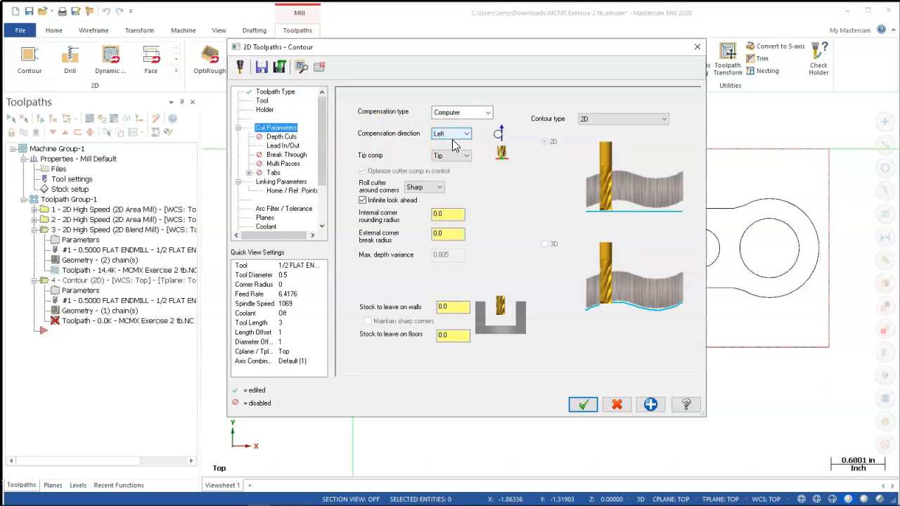
pyautogui.click(276, 92)
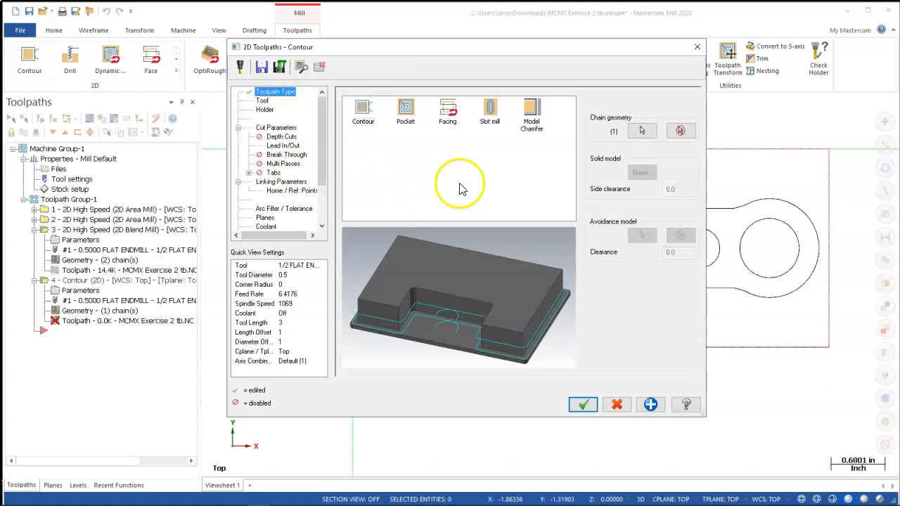
pyautogui.click(263, 101)
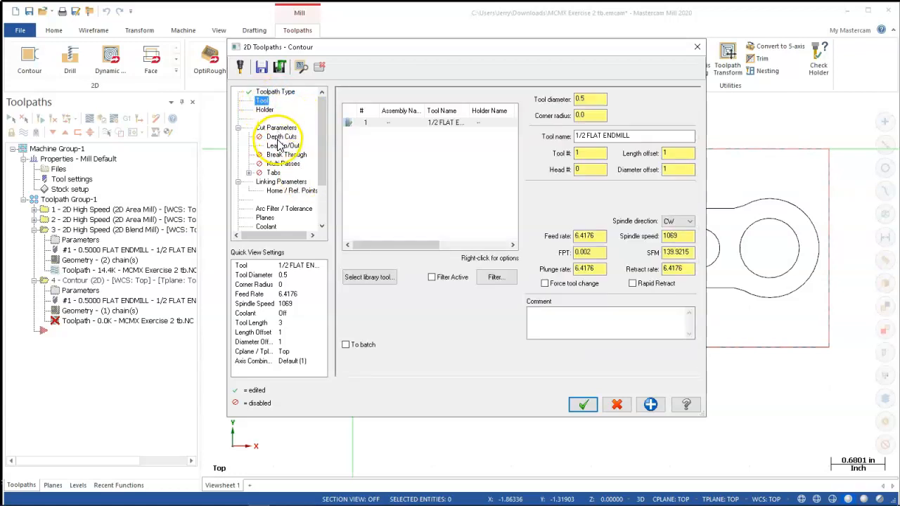
# Step: Set the contour's compensation type to Wear and its contour type to Ramp, and check the stock to leave on walls
pyautogui.click(281, 128)
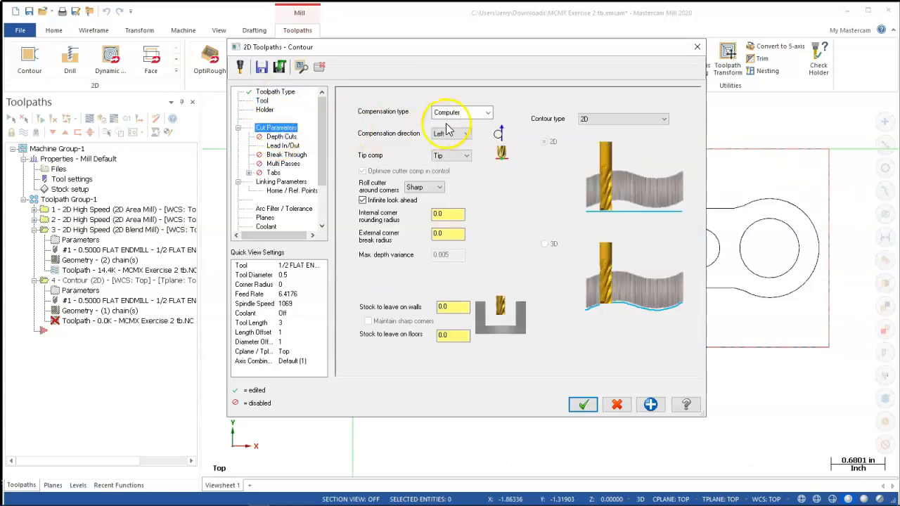
pyautogui.click(488, 112)
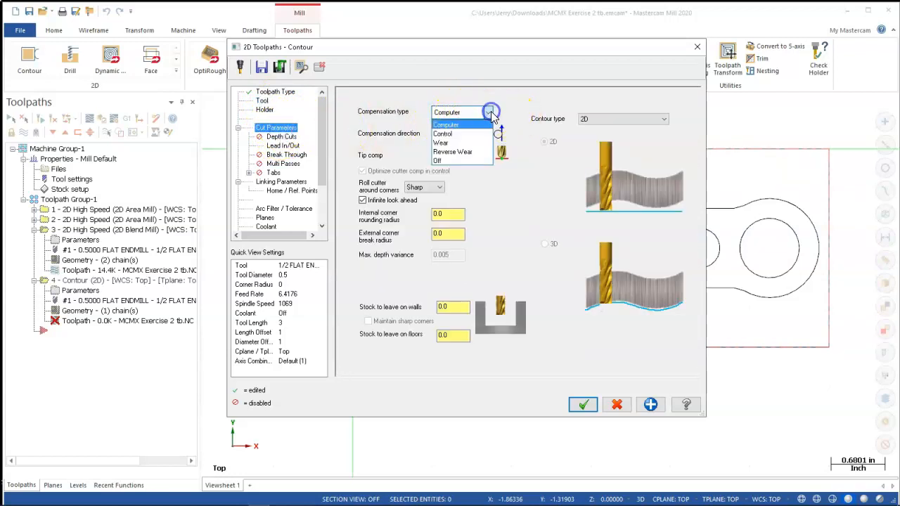
pyautogui.click(440, 145)
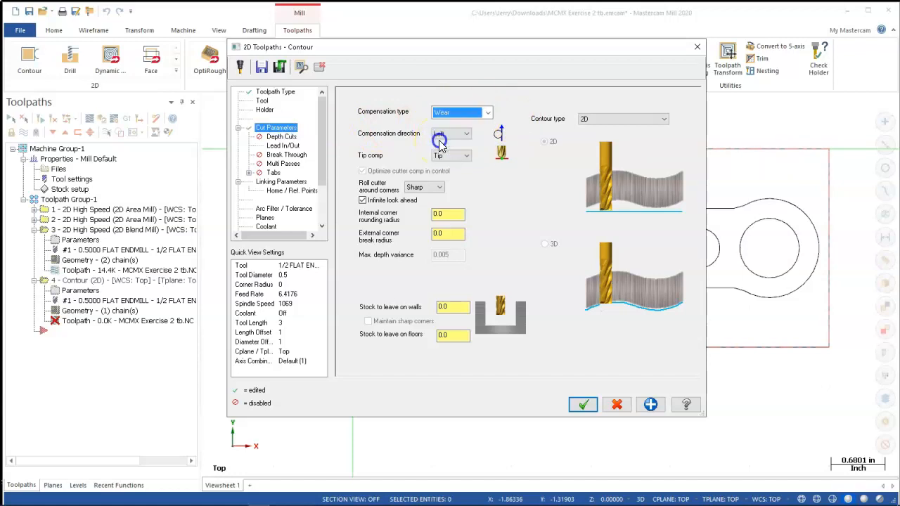
pyautogui.click(591, 120)
pyautogui.click(590, 145)
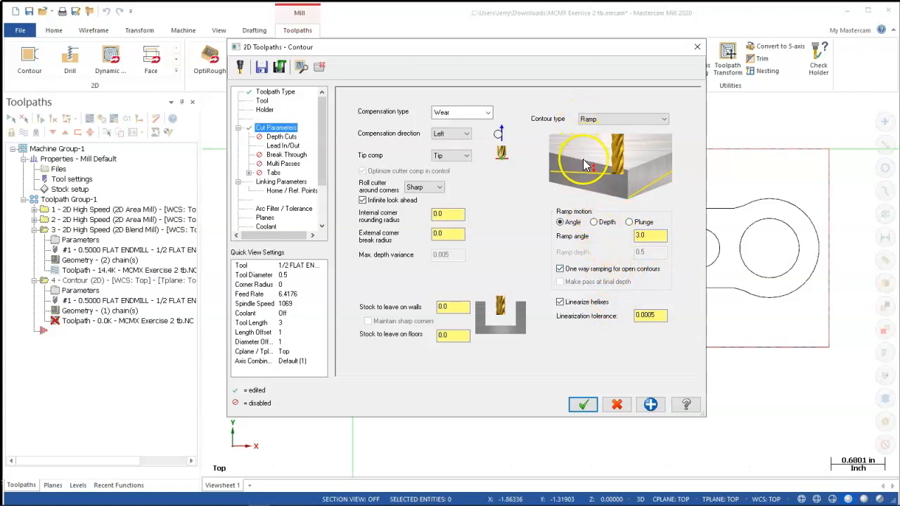
pyautogui.click(453, 307)
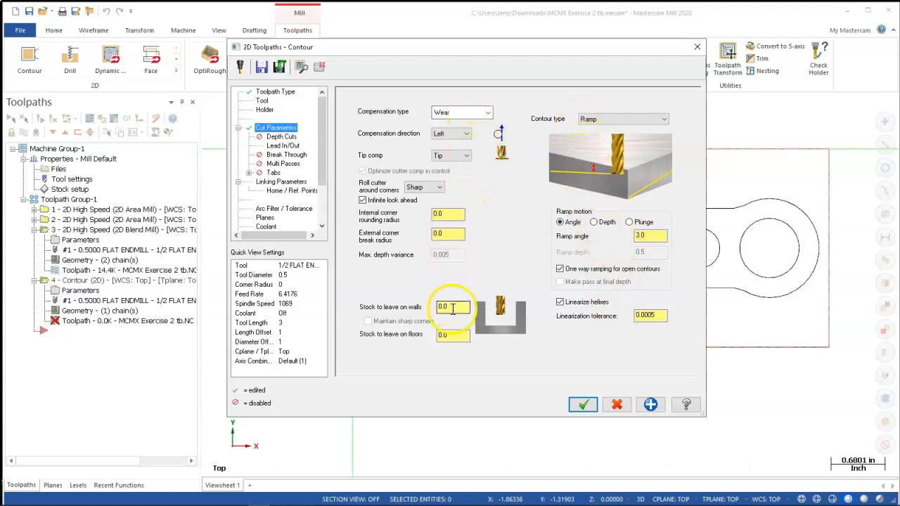
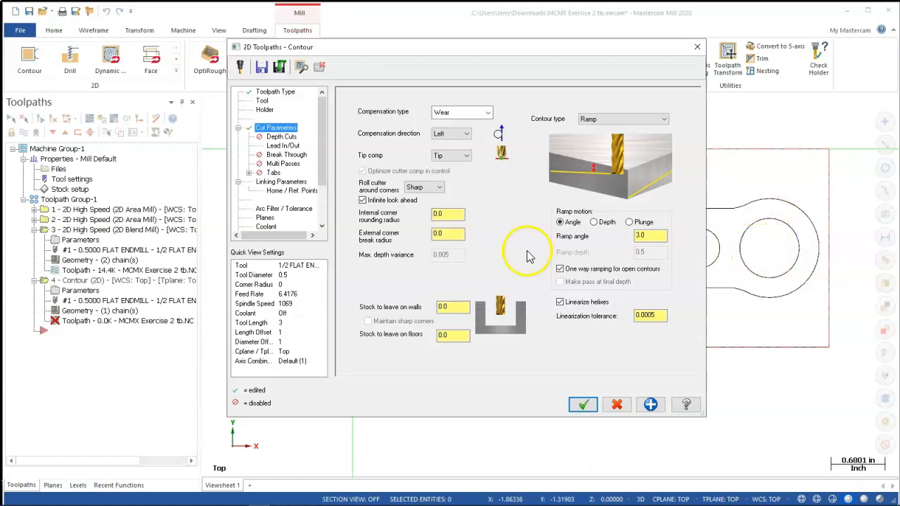
# Step: Set the entry line length and arc radius to 0.02 in the contour's lead in/out, and copy the entry values to the exit
pyautogui.click(285, 146)
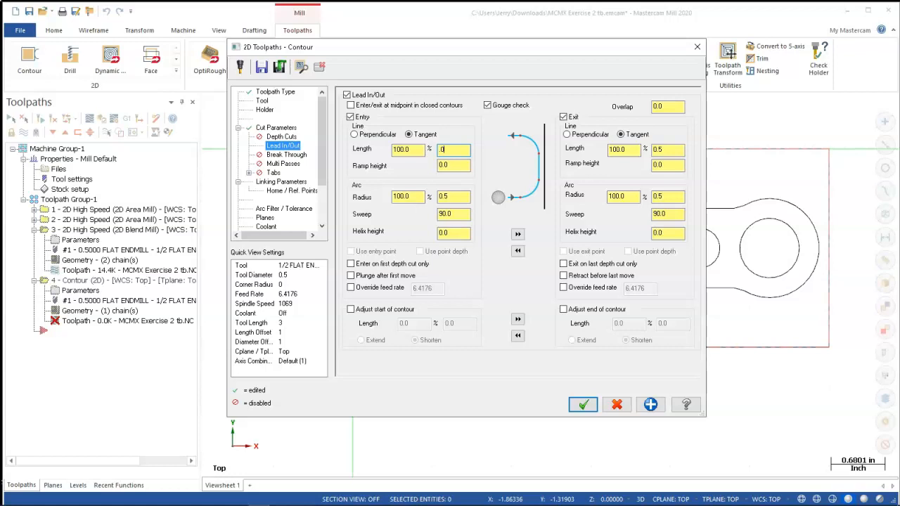
pyautogui.write('2')
pyautogui.press('Tab')
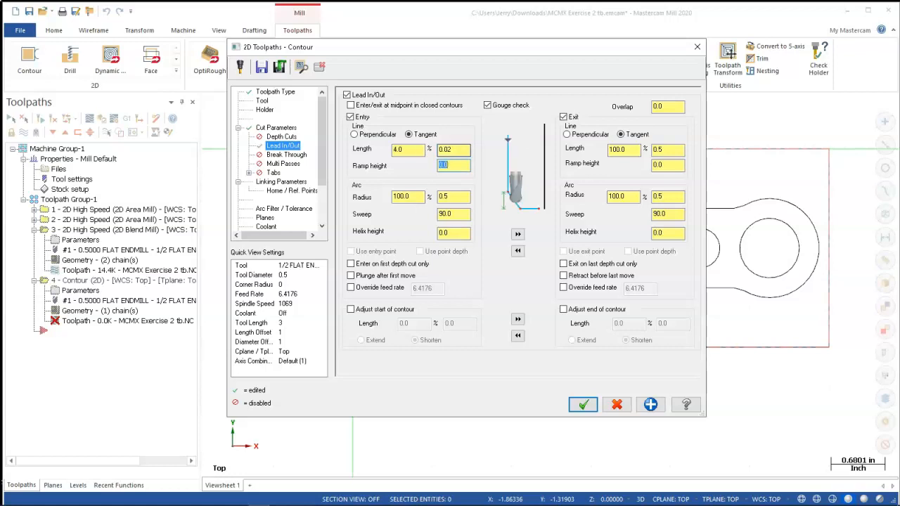
pyautogui.doubleClick(457, 196)
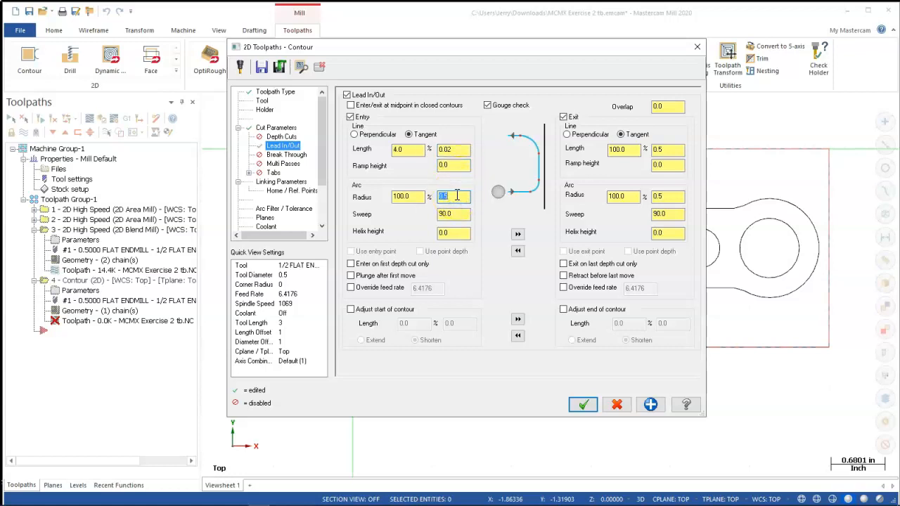
pyautogui.write('0.02')
pyautogui.press('Tab')
pyautogui.click(518, 234)
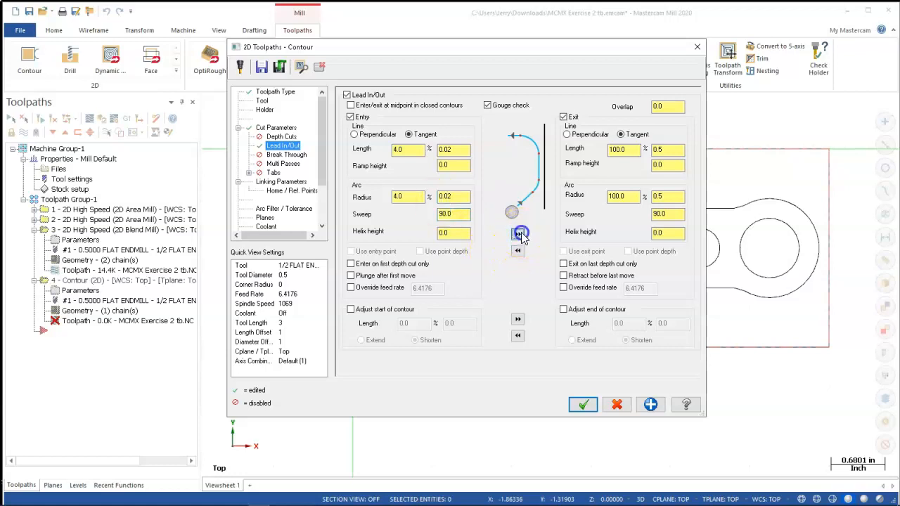
# Step: Enable break through for the contour with an amount of 0.01
pyautogui.click(286, 154)
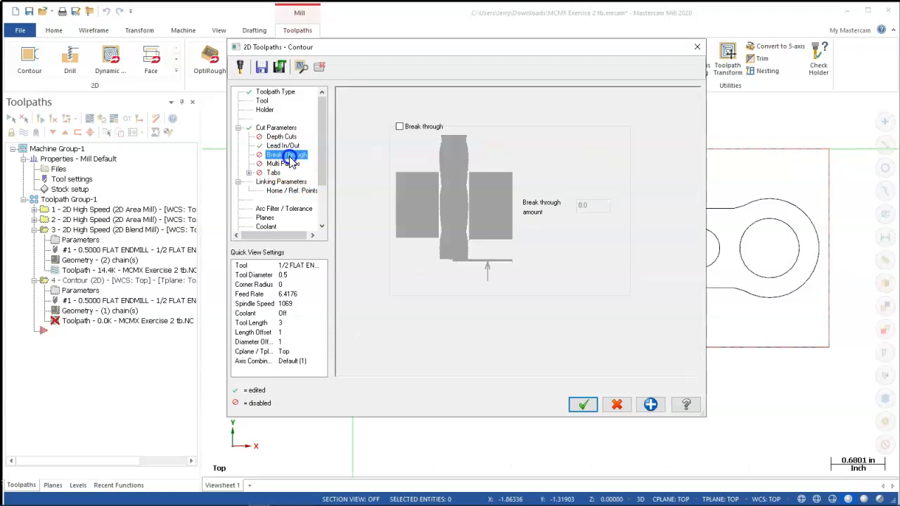
pyautogui.click(402, 128)
pyautogui.click(592, 206)
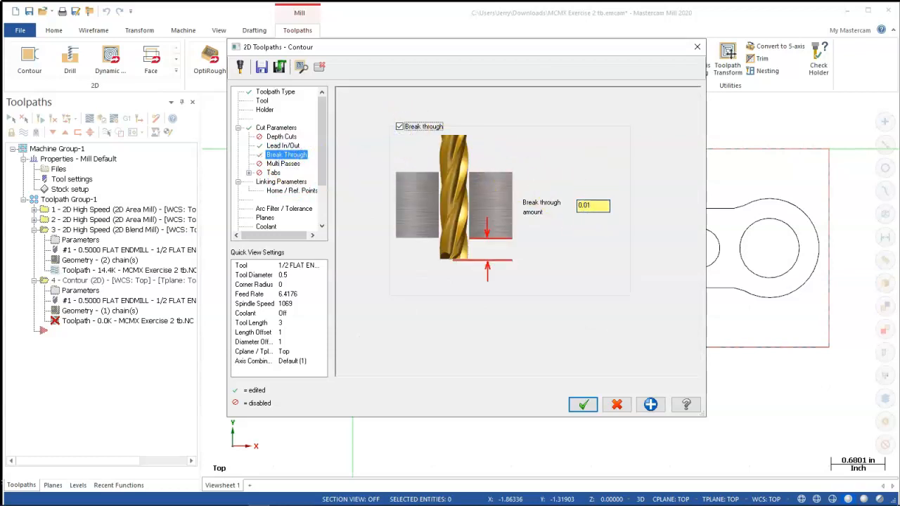
# Step: Set the contour's depth to -0.5, make depth, feed plane and retract absolute, and generate the toolpath
pyautogui.click(277, 163)
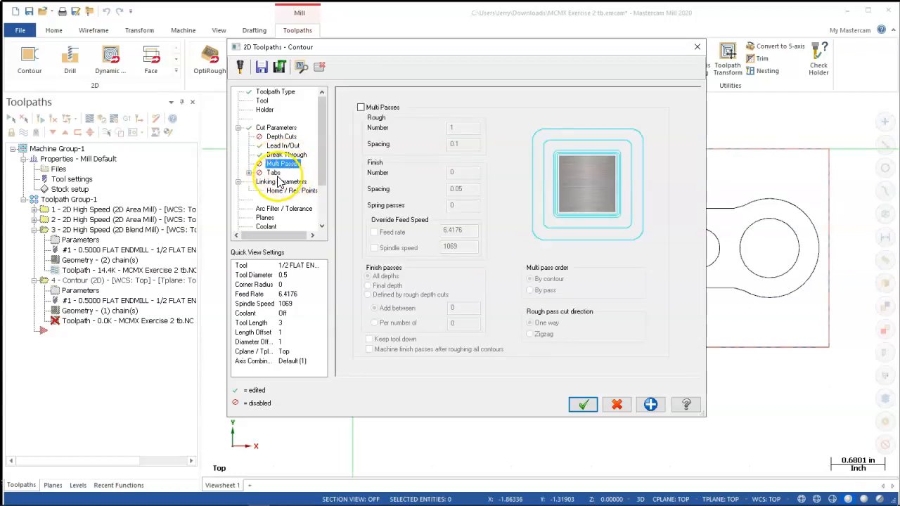
pyautogui.moveTo(335, 53); pyautogui.dragTo(132, 53)
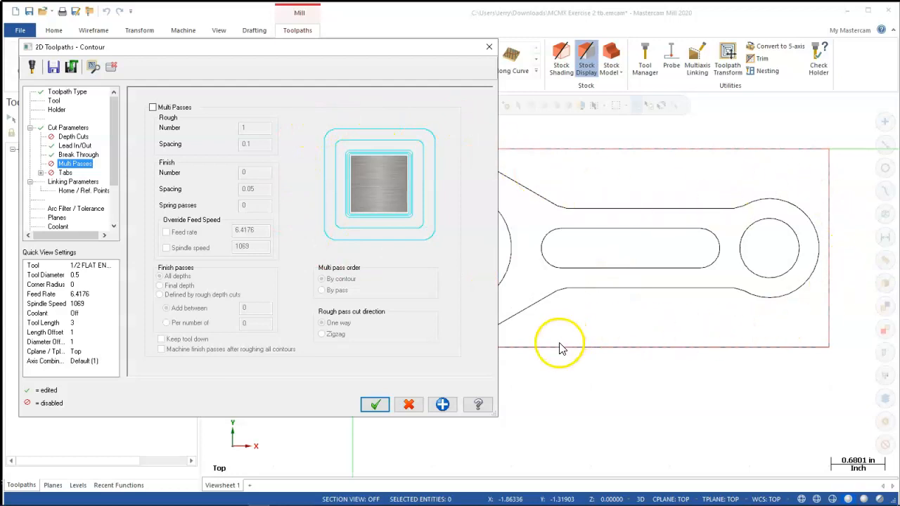
pyautogui.moveTo(368, 61); pyautogui.dragTo(148, 60)
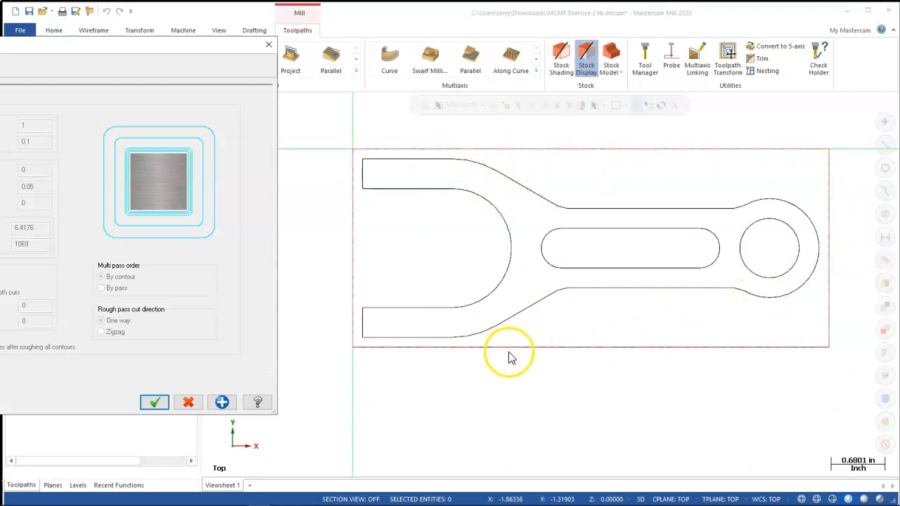
pyautogui.moveTo(145, 44); pyautogui.dragTo(490, 43)
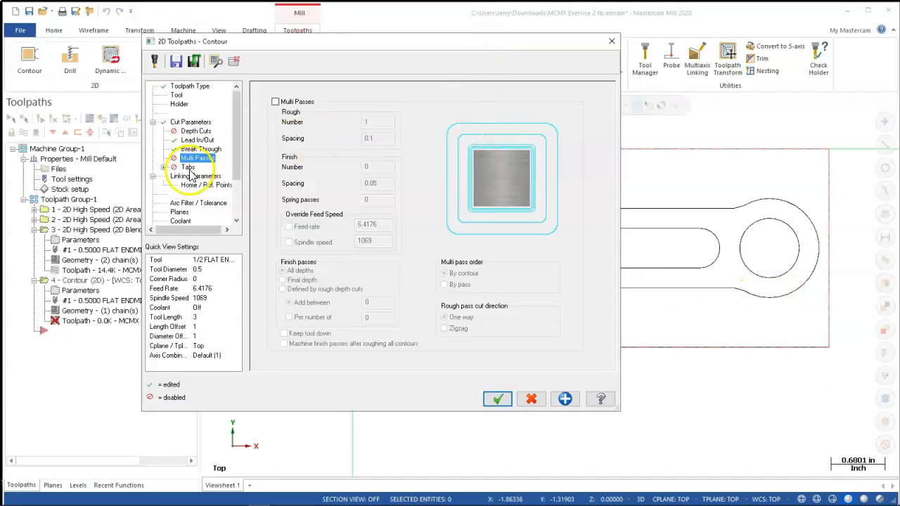
pyautogui.click(189, 177)
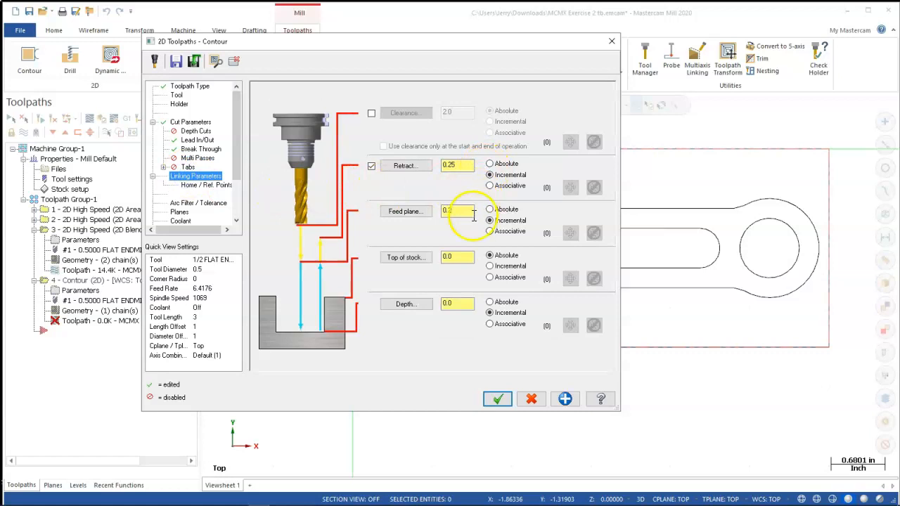
pyautogui.click(468, 304)
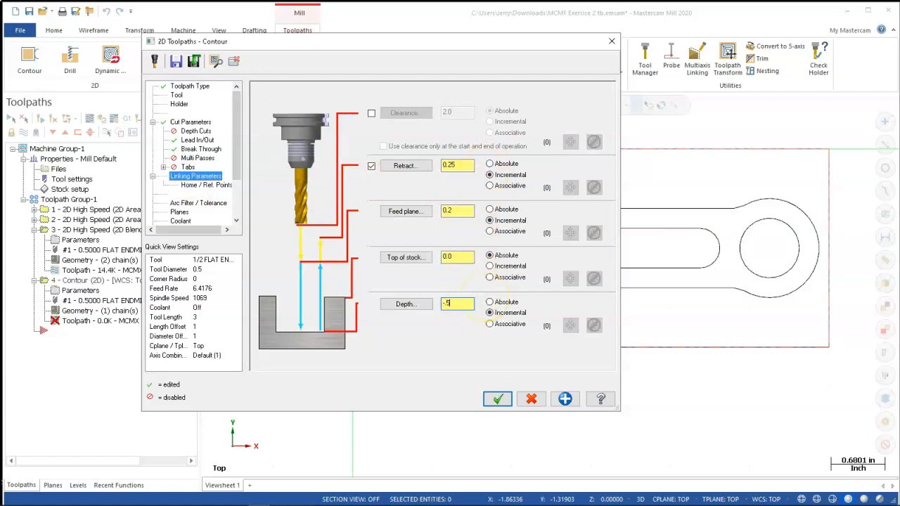
pyautogui.click(490, 301)
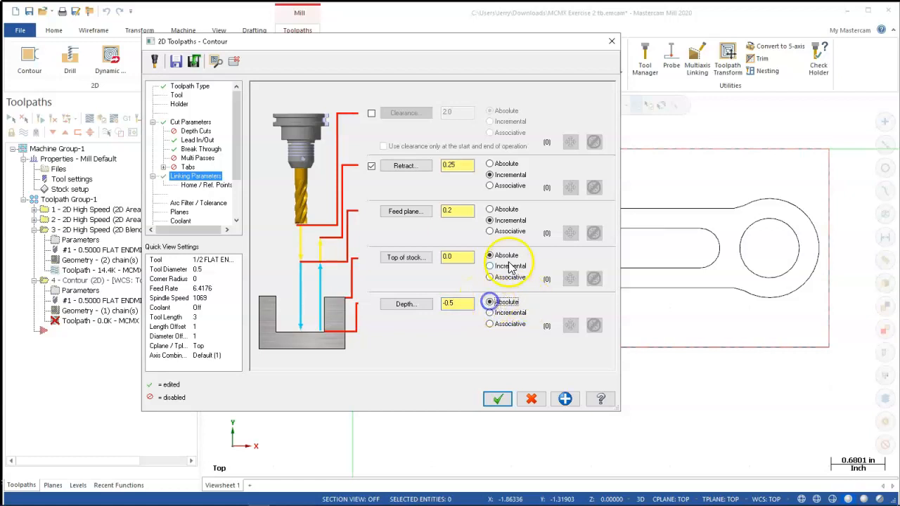
pyautogui.click(490, 209)
pyautogui.click(490, 163)
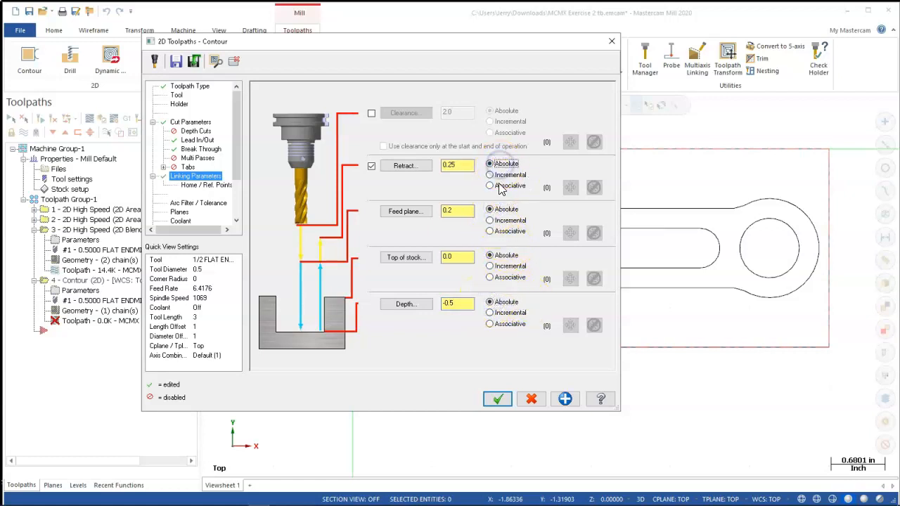
pyautogui.click(496, 399)
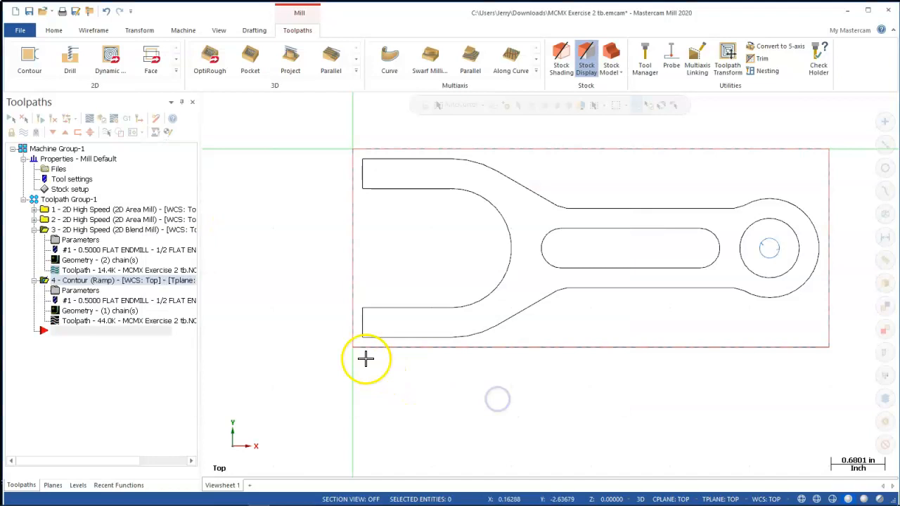
# Step: Examine the ramp contour toolpath in the round hole from a tilted 3D view
pyautogui.moveTo(486, 326); pyautogui.dragTo(454, 277, button='middle')
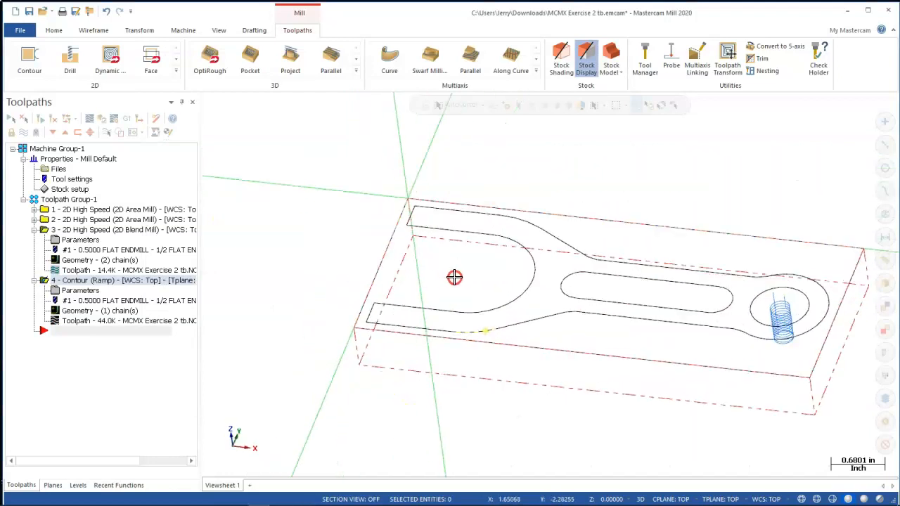
pyautogui.scroll(2, 802, 326)
pyautogui.scroll(5, 802, 326)
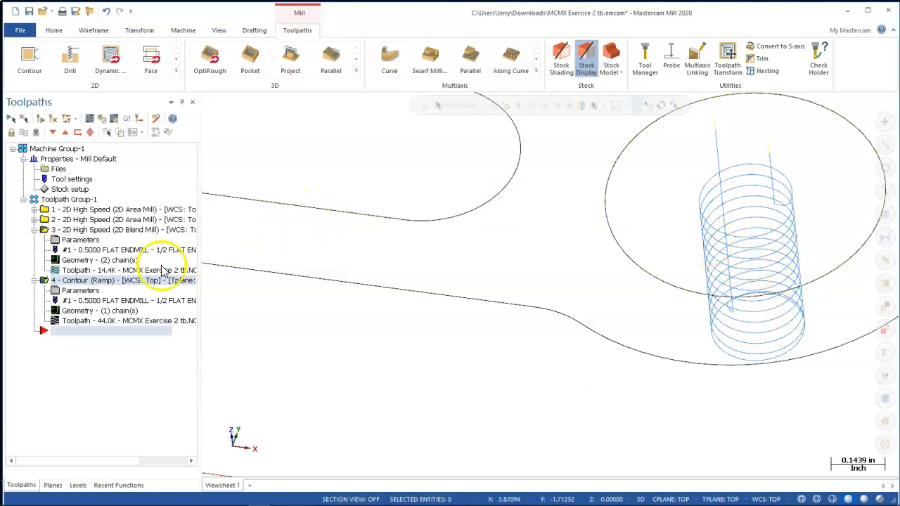
# Step: Review the ramp contour's cut parameters, lead in/out, break through and linking parameters
pyautogui.click(80, 292)
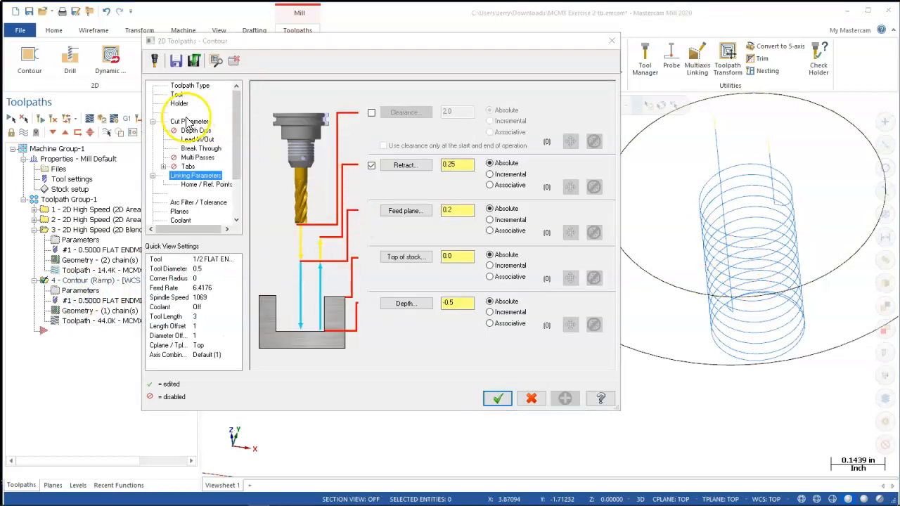
pyautogui.click(186, 122)
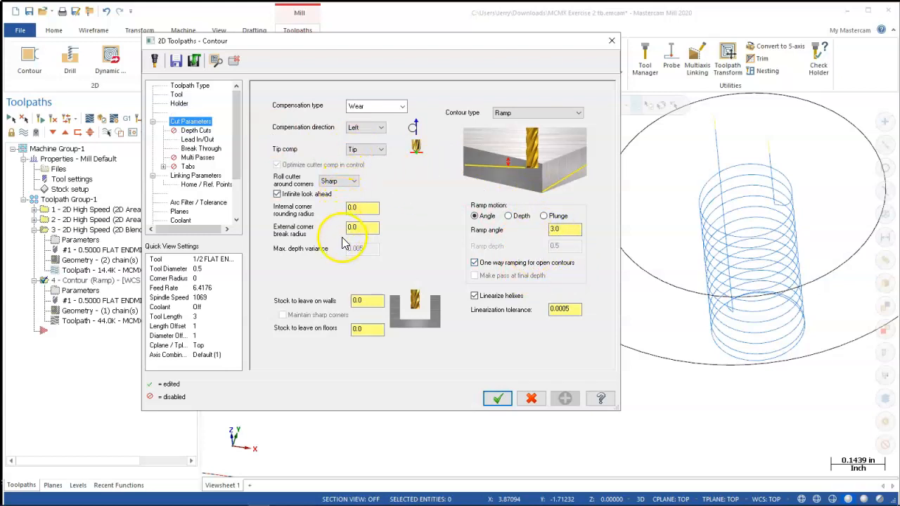
pyautogui.click(194, 141)
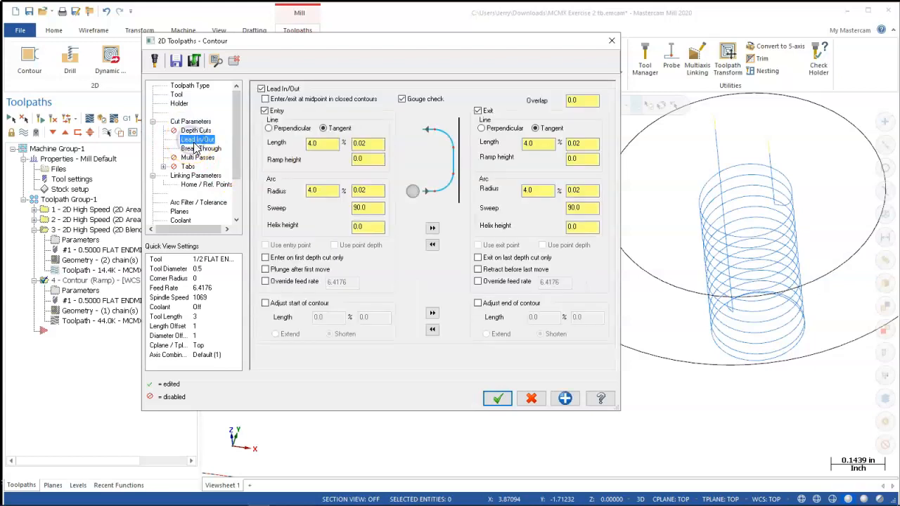
pyautogui.click(200, 148)
pyautogui.click(204, 176)
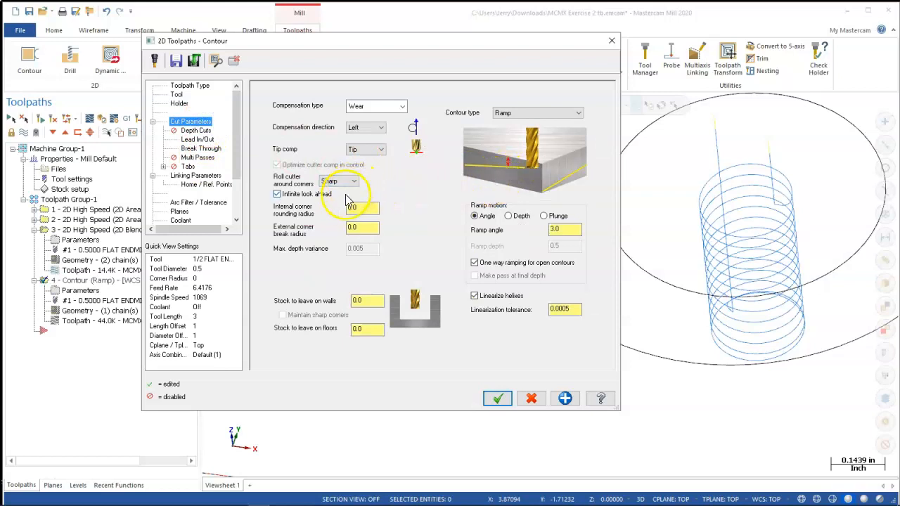
pyautogui.click(496, 399)
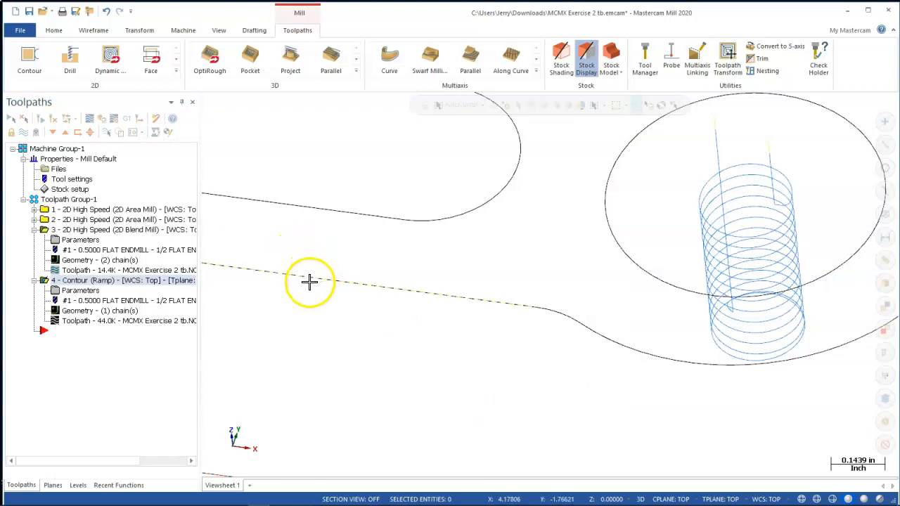
# Step: Collapse the Blend Mill and ramp contour operations in the toolpath group
pyautogui.scroll(1, 379, 328)
pyautogui.scroll(-4, 399, 328)
pyautogui.scroll(1, 785, 285)
pyautogui.scroll(-1, 785, 285)
pyautogui.scroll(2, 396, 235)
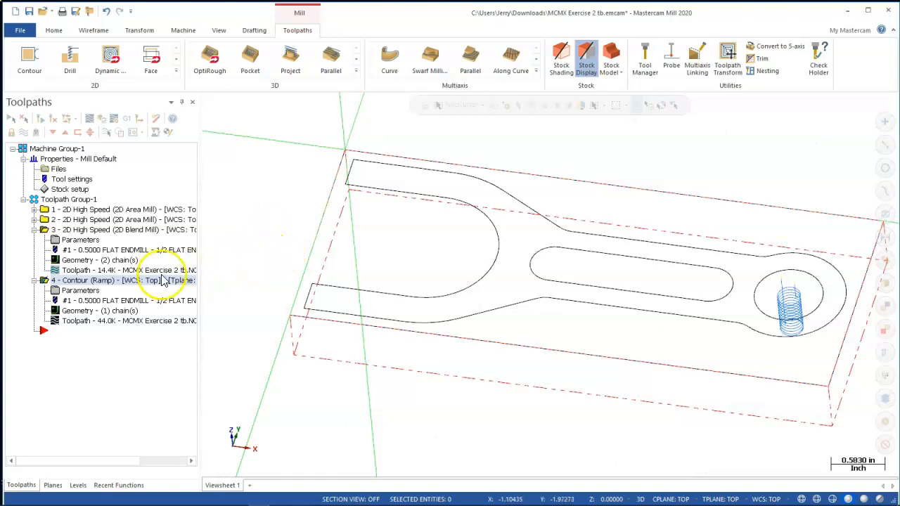
pyautogui.click(34, 231)
pyautogui.click(33, 239)
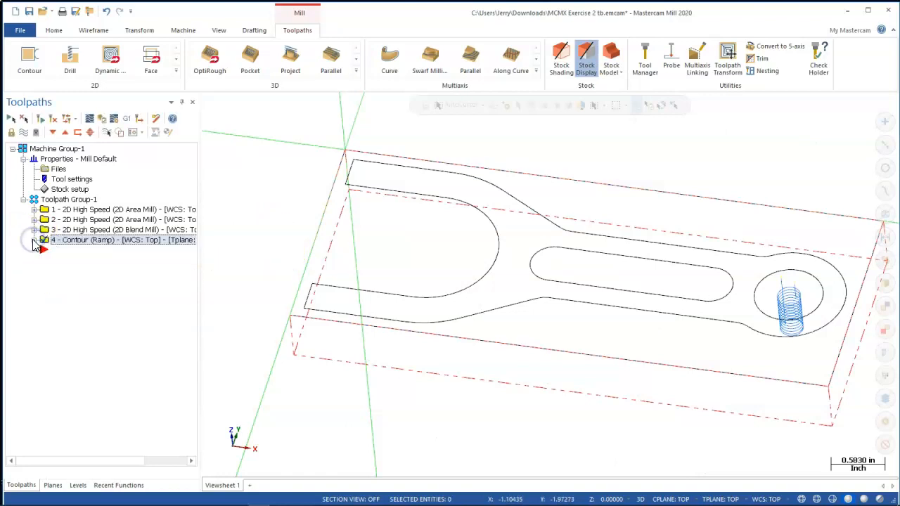
# Step: Add a new mill Contour toolpath and chain the long slot's outline as its geometry
pyautogui.rightClick(53, 255)
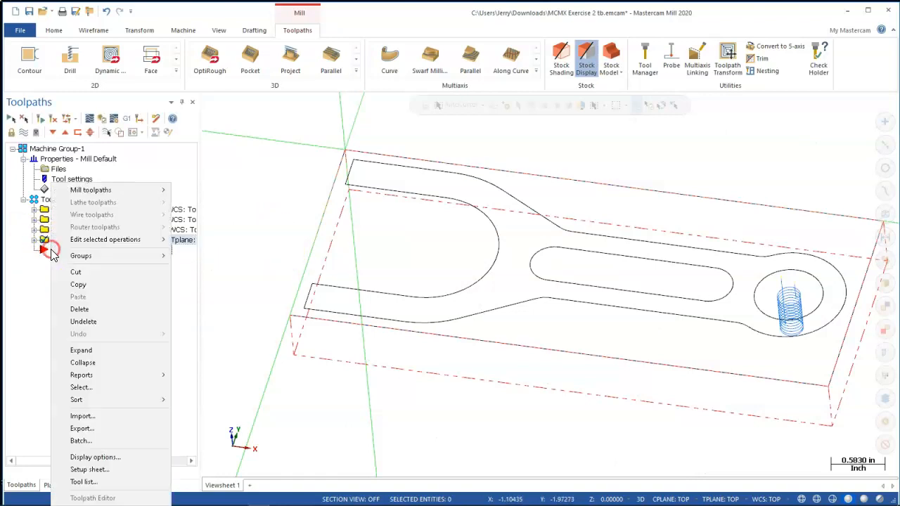
pyautogui.moveTo(105, 191)
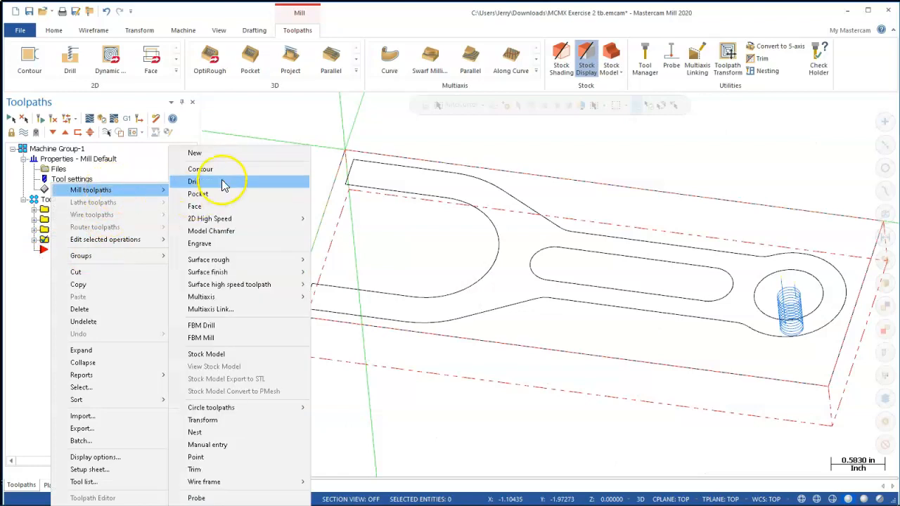
pyautogui.click(214, 243)
pyautogui.moveTo(224, 224)
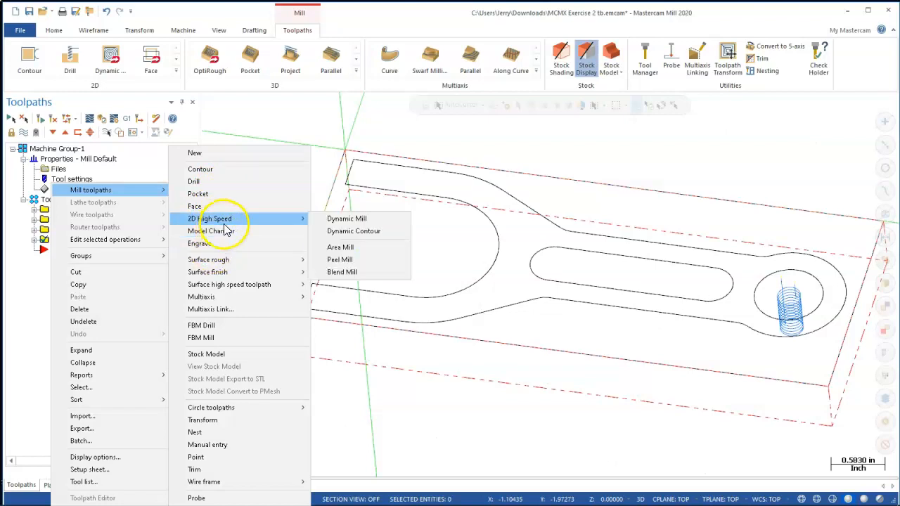
pyautogui.click(357, 225)
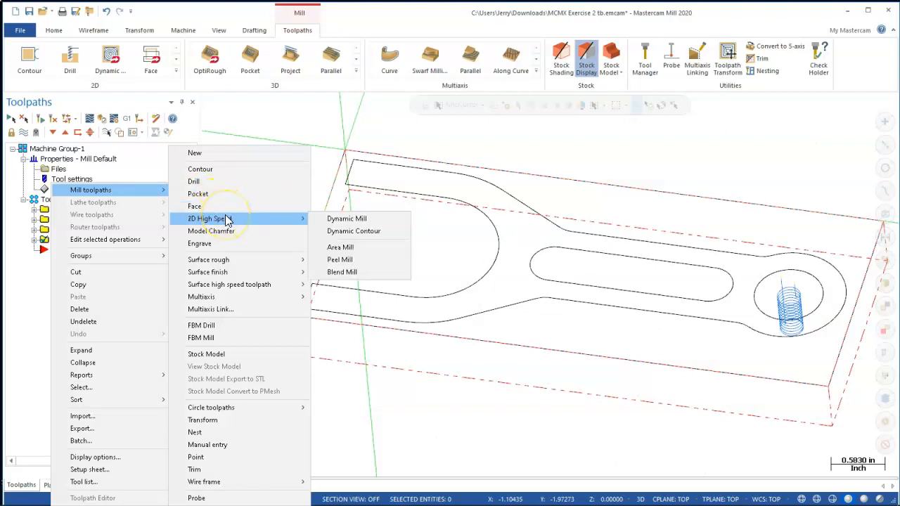
pyautogui.click(200, 170)
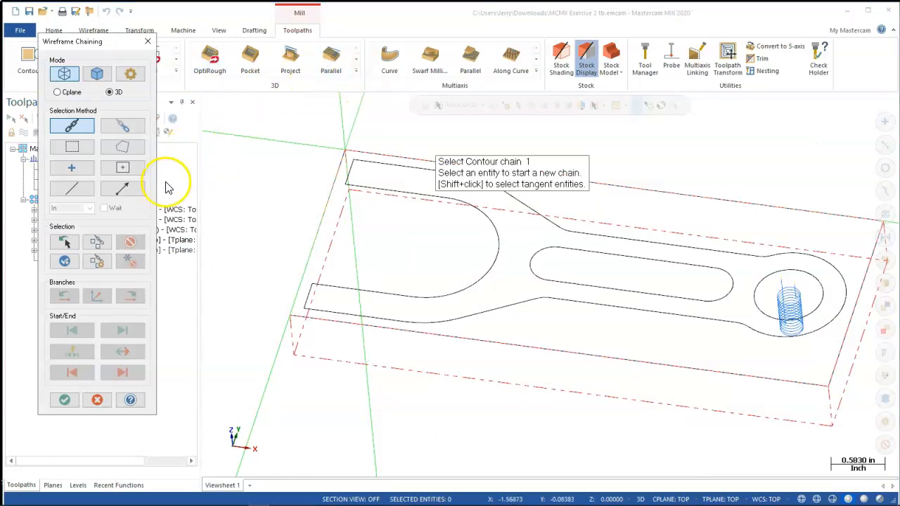
pyautogui.click(562, 283)
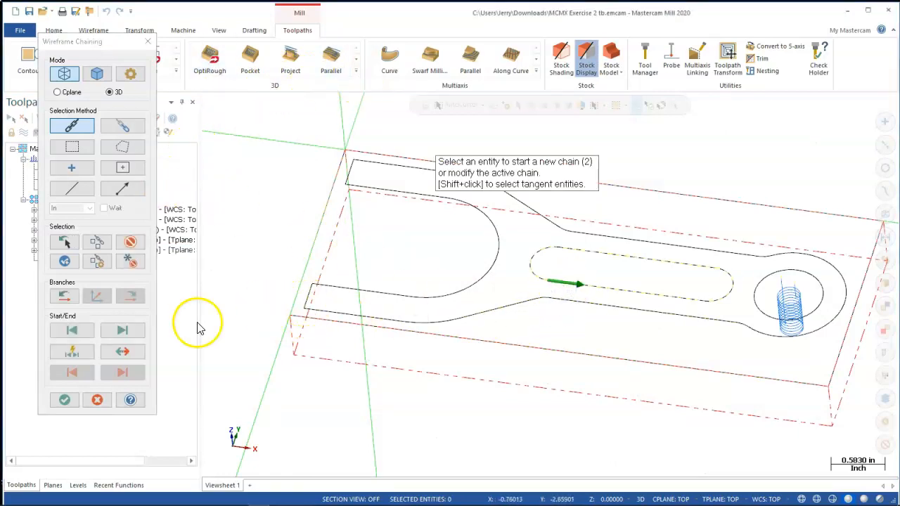
pyautogui.click(62, 402)
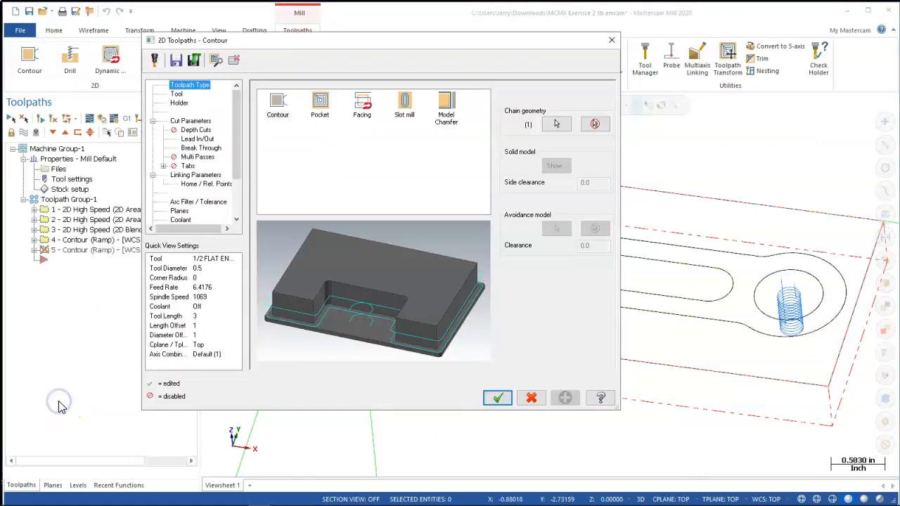
# Step: Check the slot chain's start point and direction, and change the toolpath type to Slot mill
pyautogui.click(556, 123)
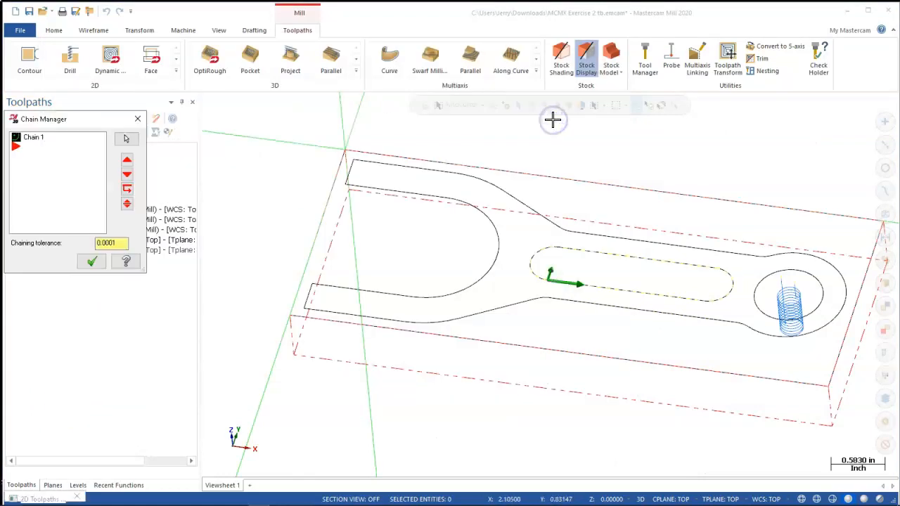
pyautogui.click(91, 261)
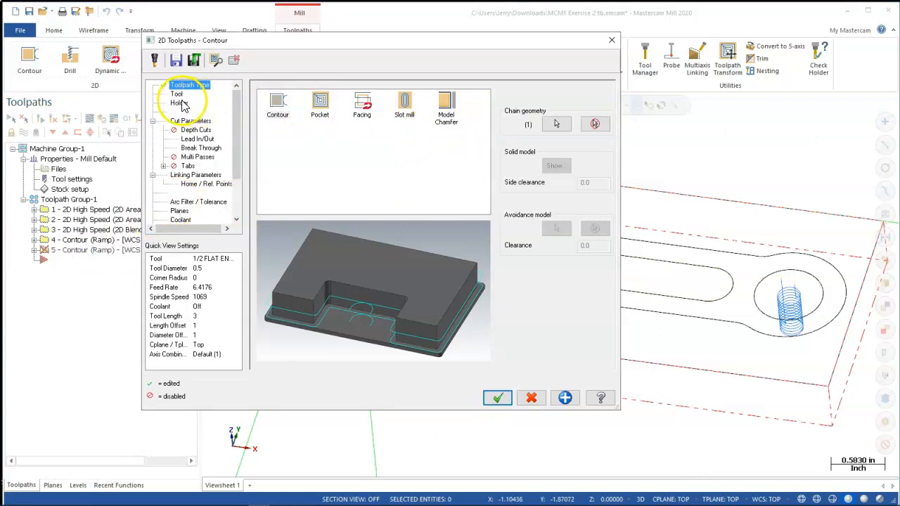
pyautogui.click(403, 107)
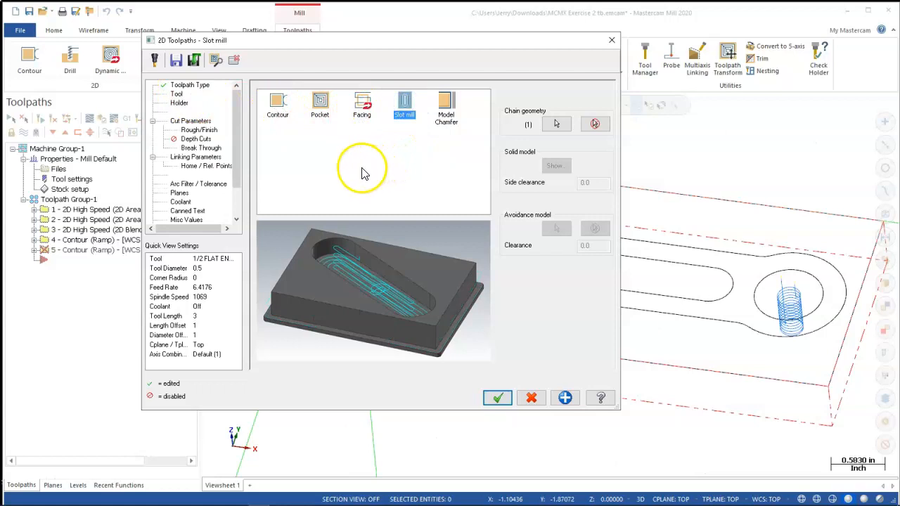
# Step: Assign the 3/8 flat endmill from the tool library to the slot mill toolpath
pyautogui.click(176, 93)
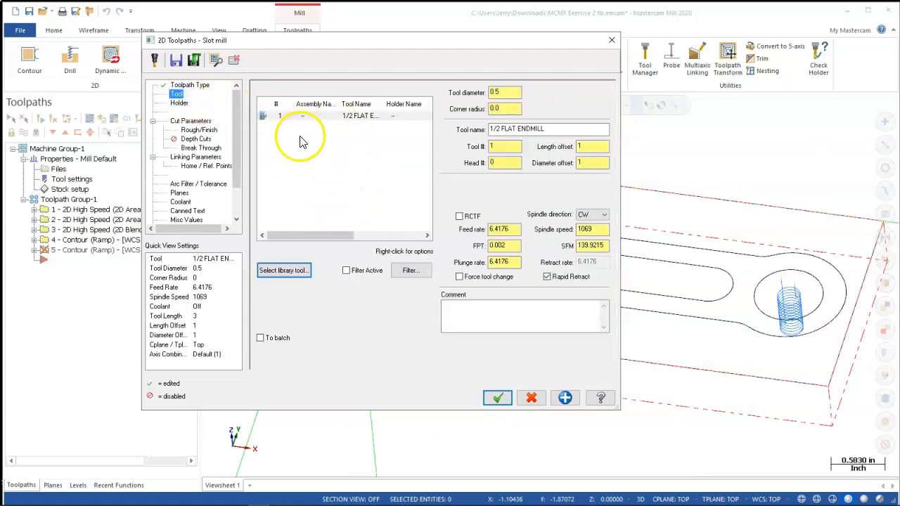
pyautogui.click(283, 271)
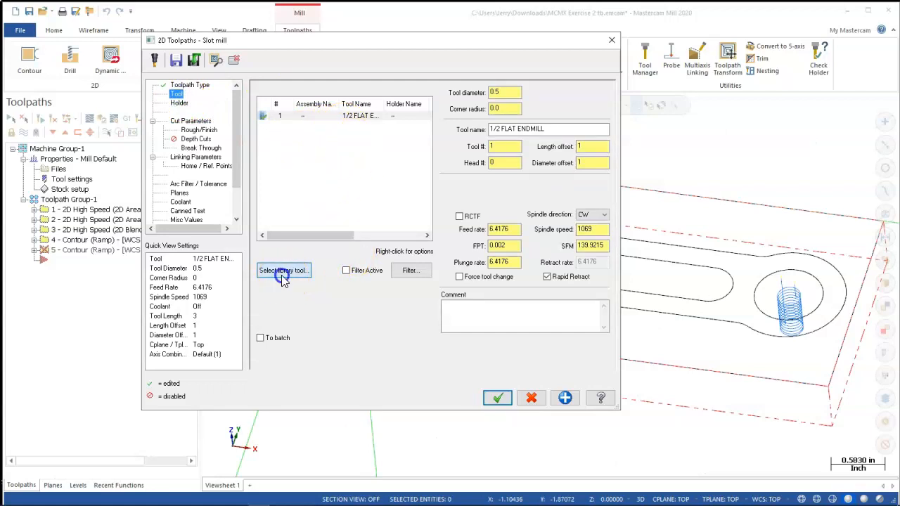
pyautogui.click(246, 144)
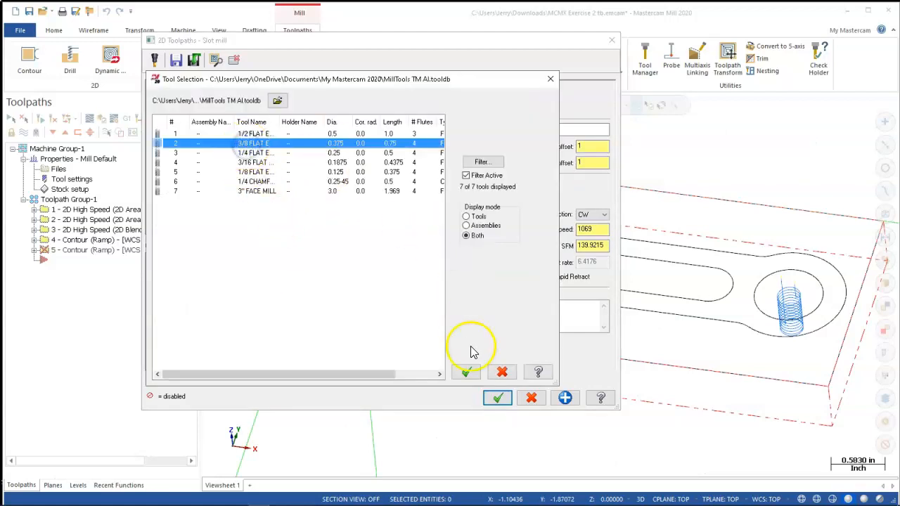
pyautogui.click(468, 373)
# Step: Set the 3/8 flat endmill's spindle speed to 4000 and both its feed rate and plunge rate to 10
pyautogui.doubleClick(595, 229)
pyautogui.write('4000')
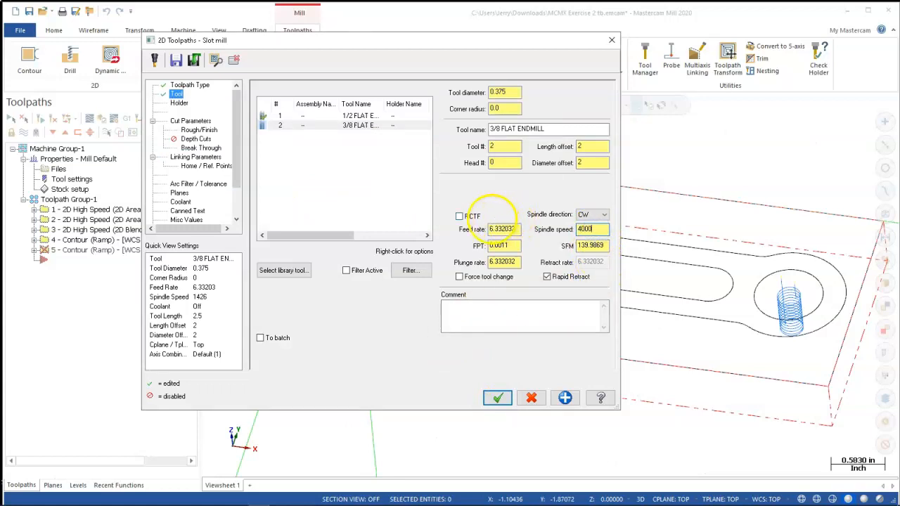
pyautogui.doubleClick(496, 230)
pyautogui.write('10')
pyautogui.press('Tab')
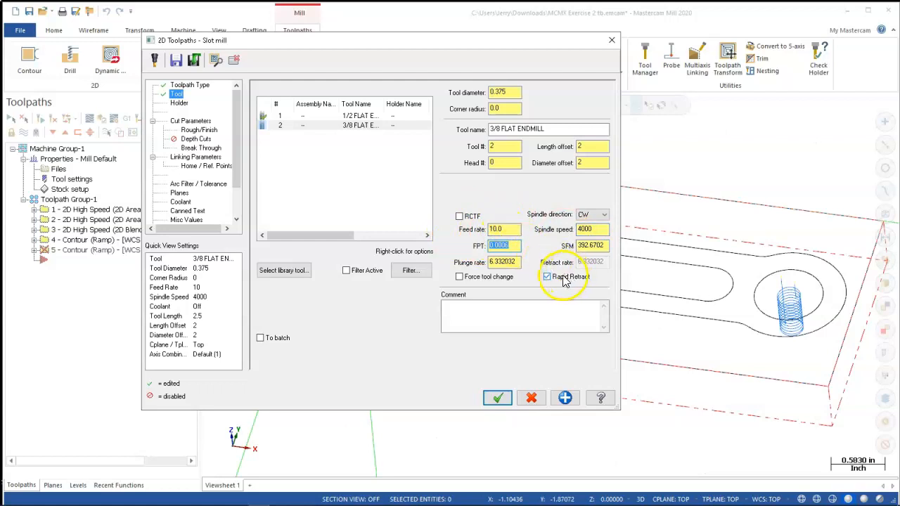
pyautogui.doubleClick(510, 261)
pyautogui.write('10')
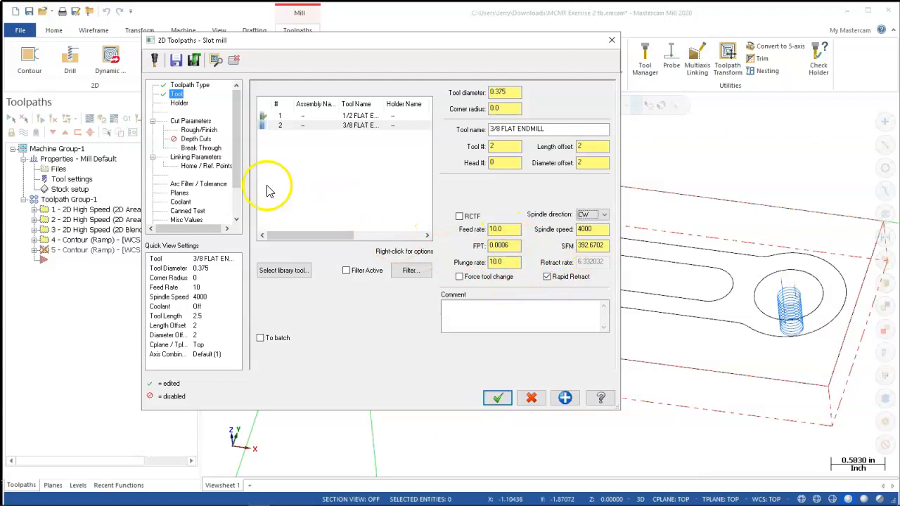
# Step: Set the slot mill's compensation type to Wear and the stock to leave on walls and floors to 0.0
pyautogui.click(188, 121)
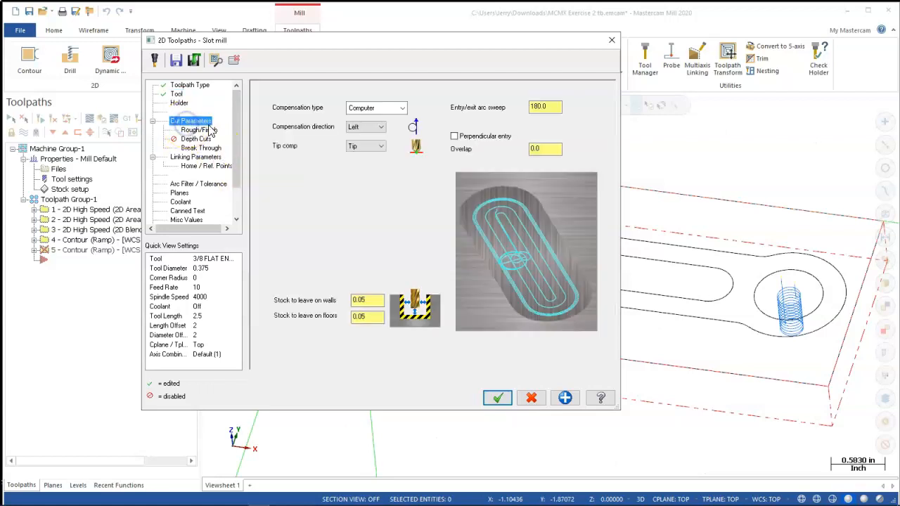
pyautogui.click(401, 110)
pyautogui.click(359, 138)
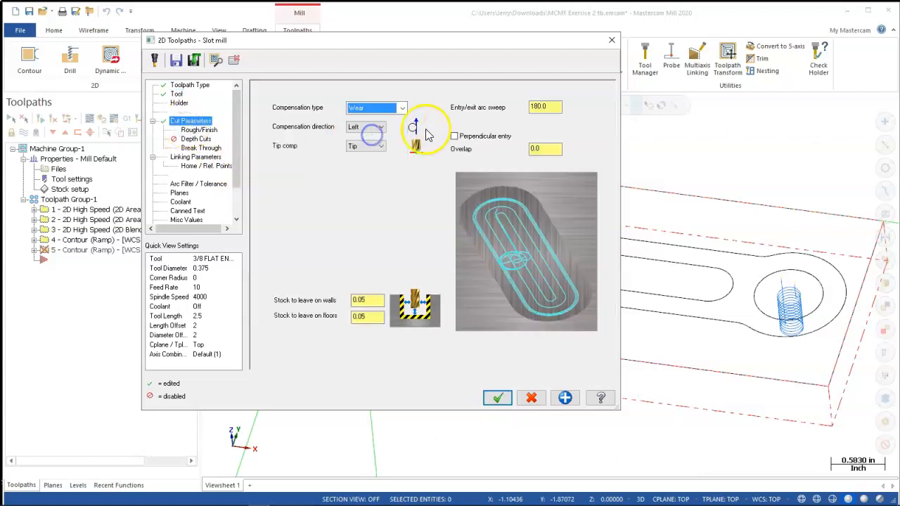
pyautogui.doubleClick(545, 107)
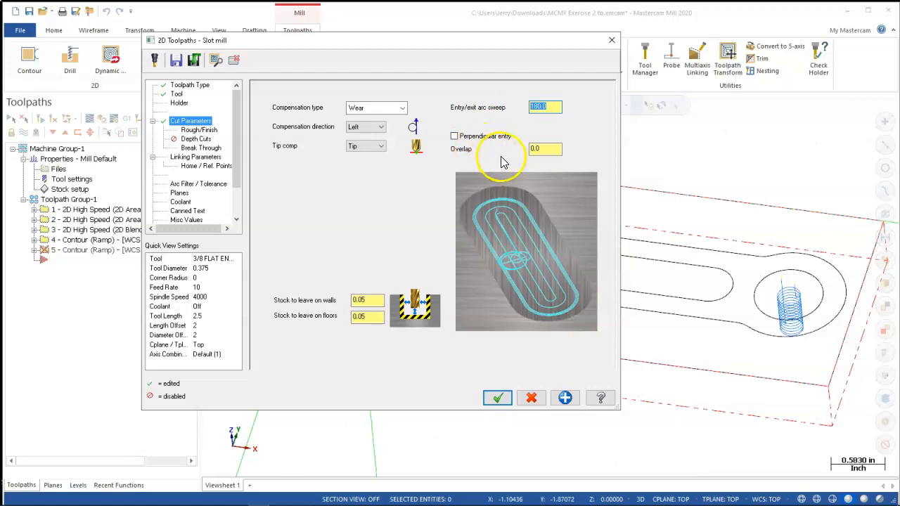
pyautogui.doubleClick(367, 300)
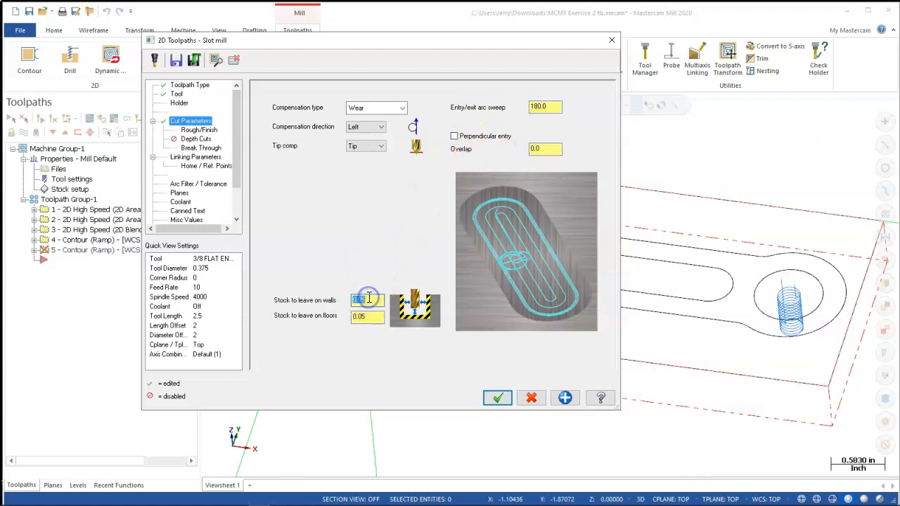
pyautogui.write('0.0')
pyautogui.press('Tab')
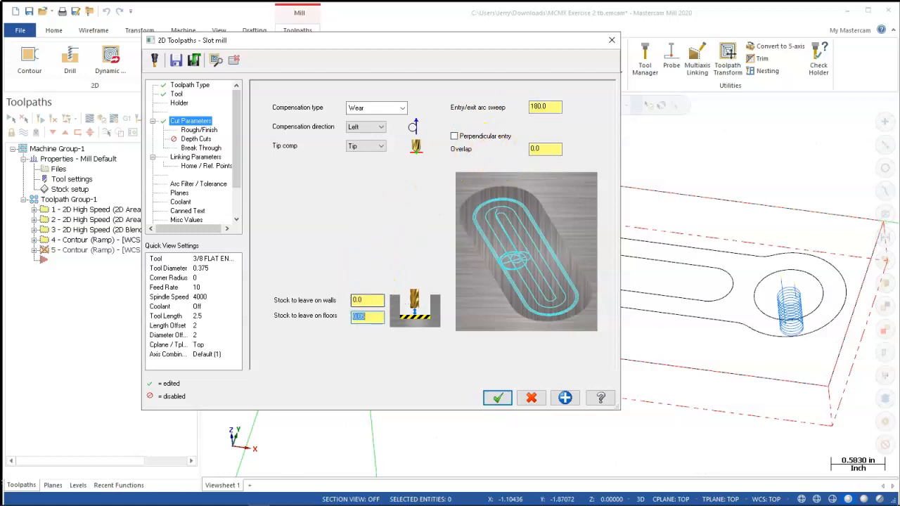
pyautogui.write('0.0')
pyautogui.press('Tab')
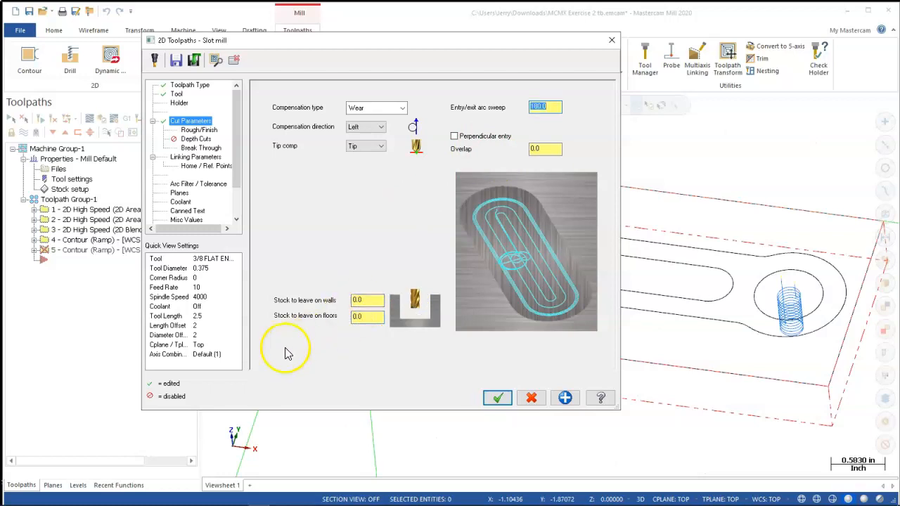
# Step: Set the slot mill's ramp entry plunge angle to 1.5 and the number of finishing passes to 2
pyautogui.click(200, 130)
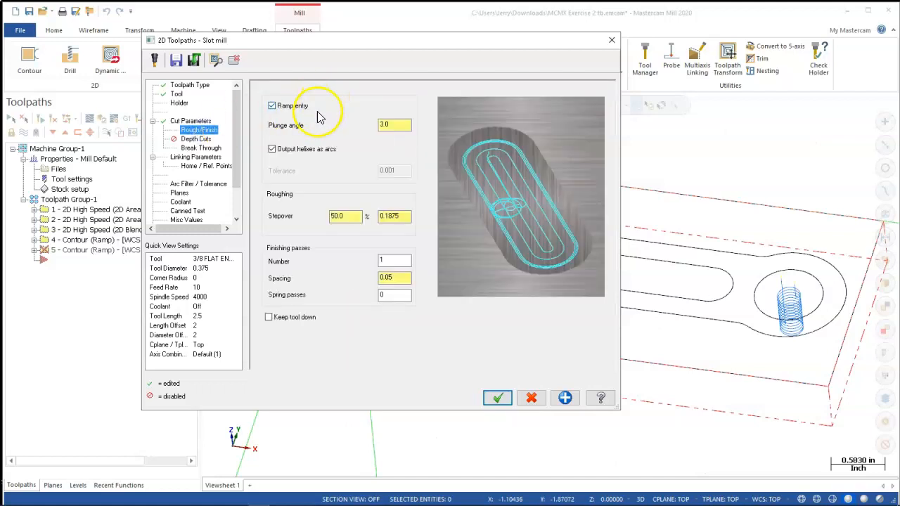
pyautogui.doubleClick(391, 125)
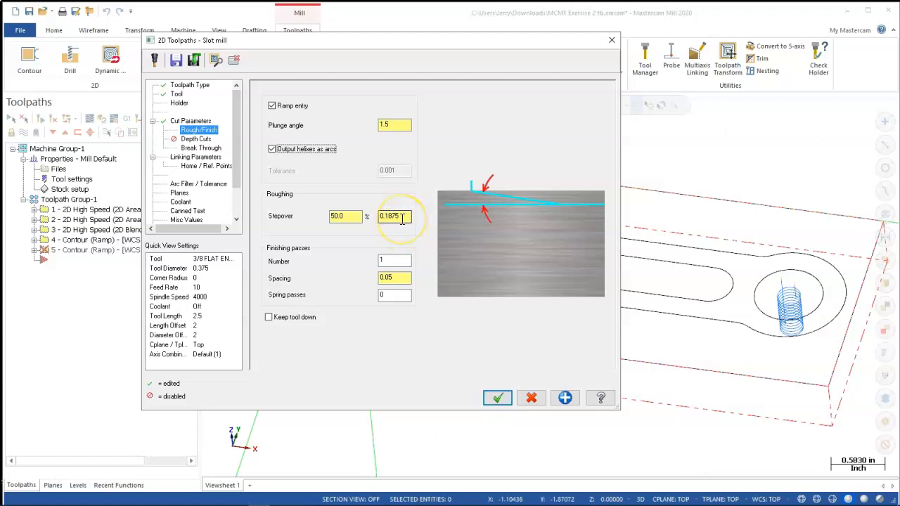
pyautogui.click(380, 260)
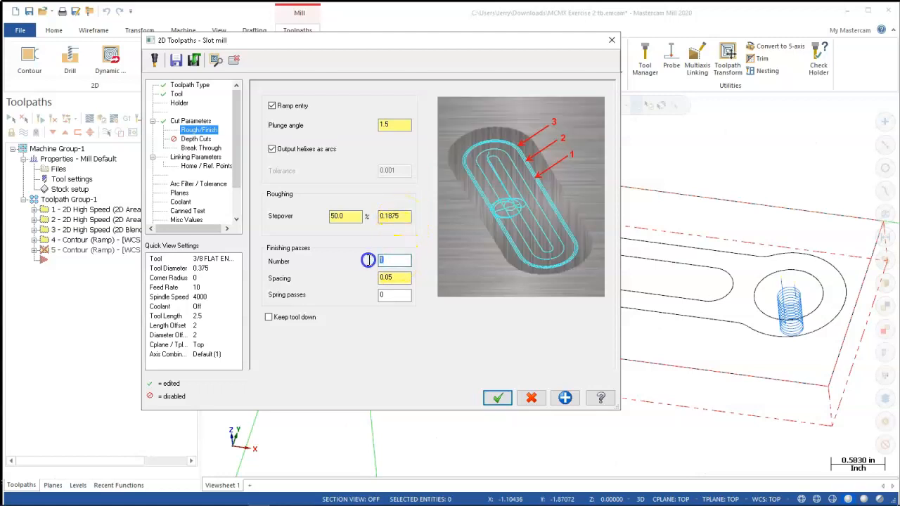
pyautogui.write('2')
pyautogui.press('Tab')
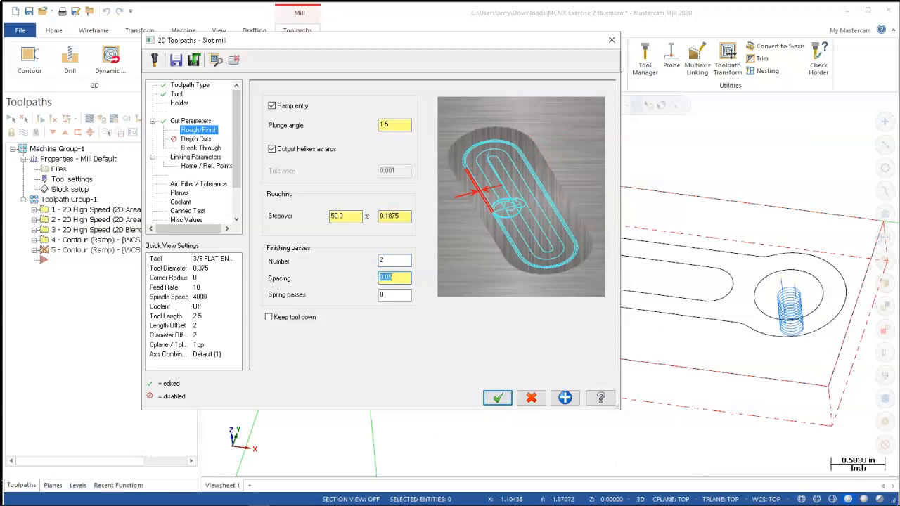
# Step: Disable break through, make retract, feed plane and depth absolute with a depth of -0.1875, and keep the slot milling operation
pyautogui.click(201, 147)
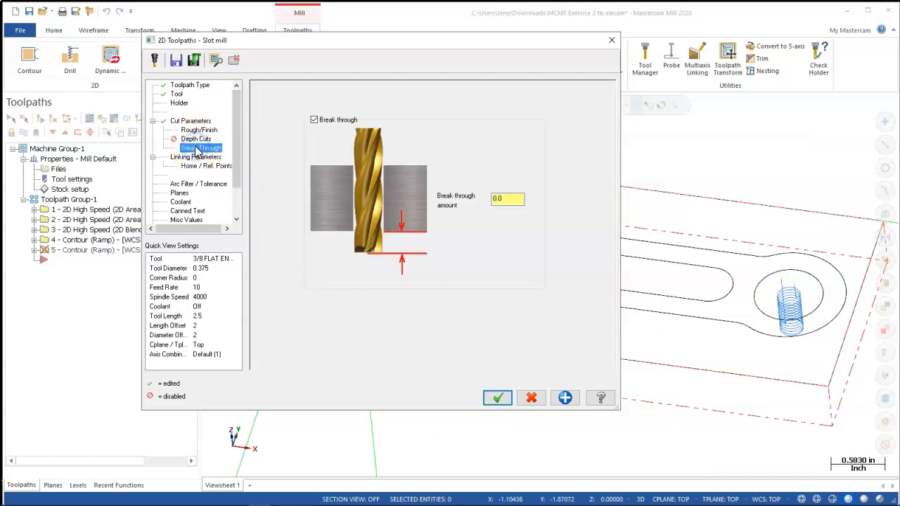
pyautogui.click(313, 119)
pyautogui.click(197, 156)
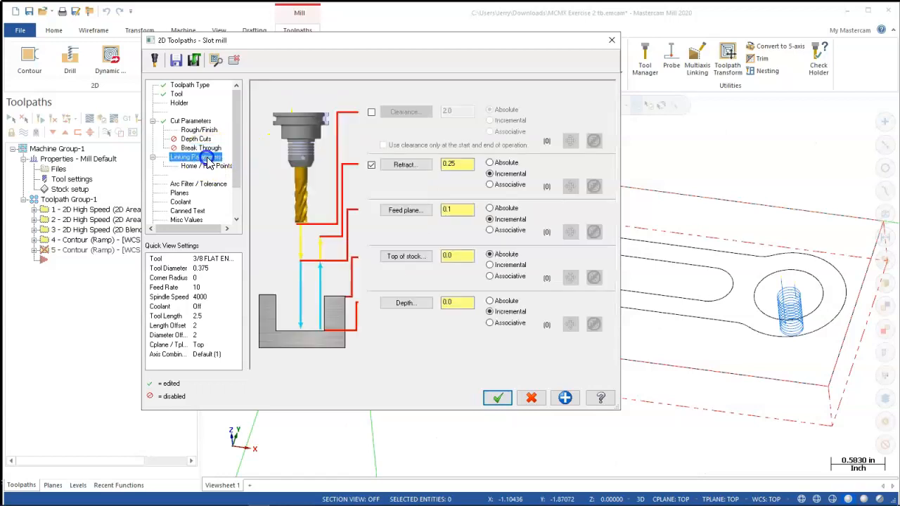
pyautogui.click(489, 162)
pyautogui.click(489, 208)
pyautogui.click(489, 301)
pyautogui.click(456, 301)
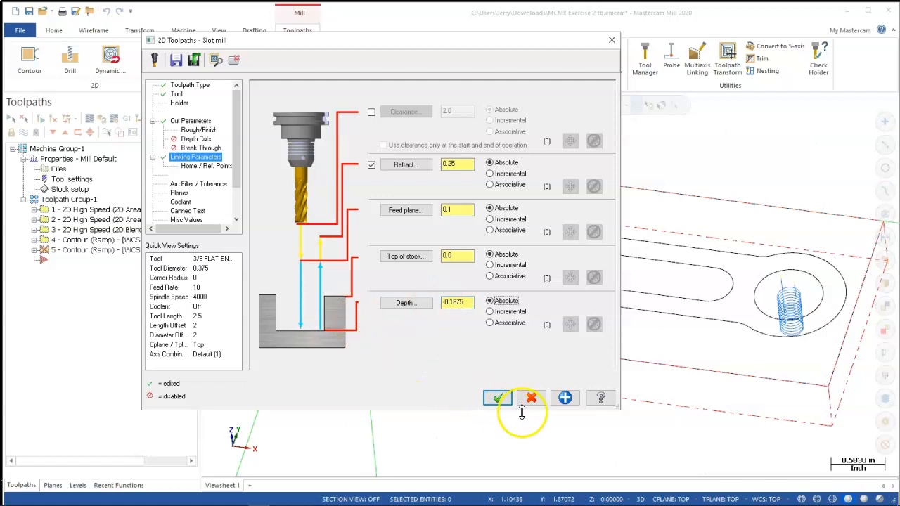
pyautogui.click(497, 398)
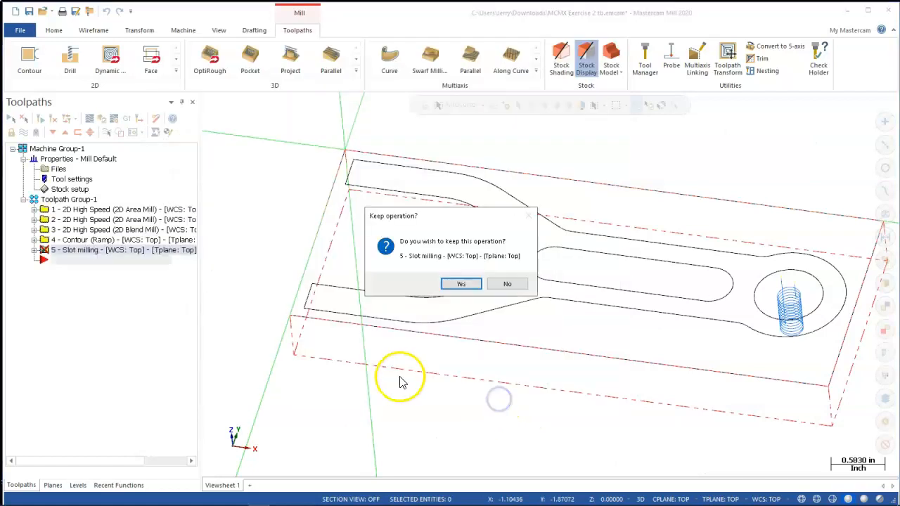
pyautogui.click(462, 283)
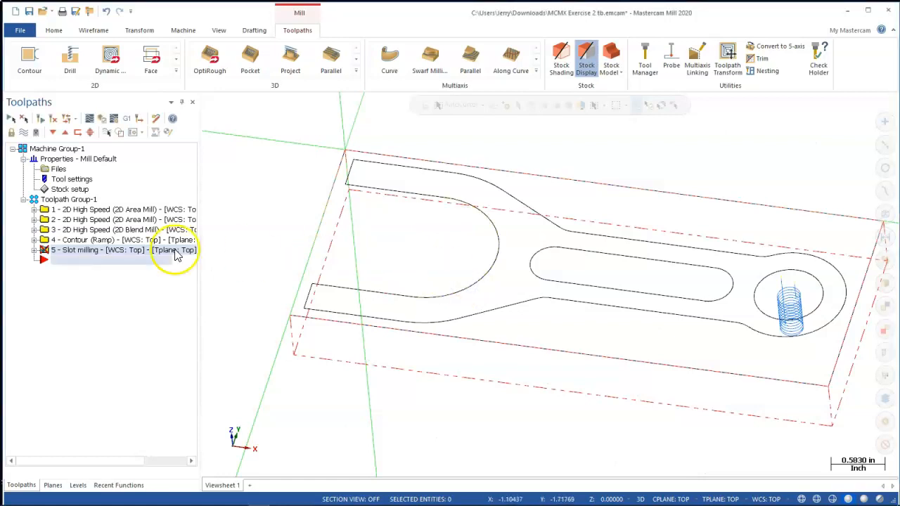
# Step: Set the slot milling operation's finishing pass spacing to 0.002 and regenerate its toolpath
pyautogui.click(34, 250)
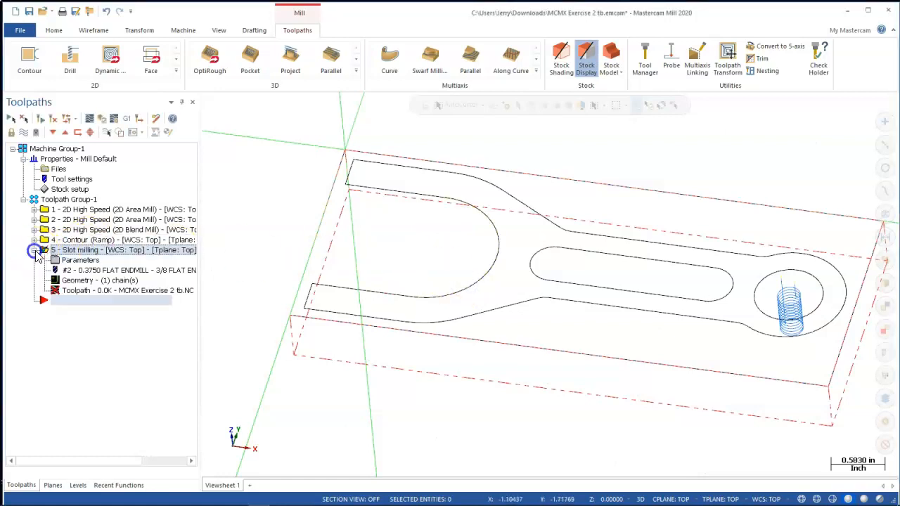
pyautogui.click(83, 264)
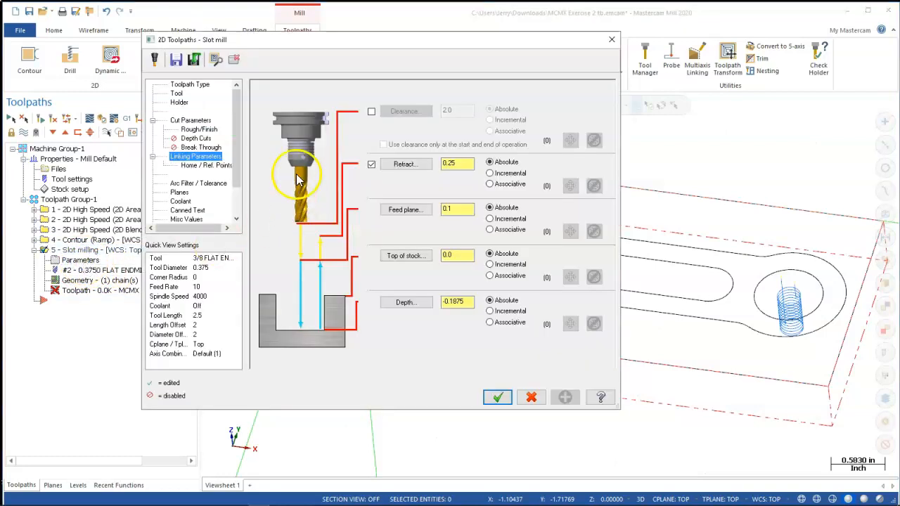
pyautogui.click(197, 130)
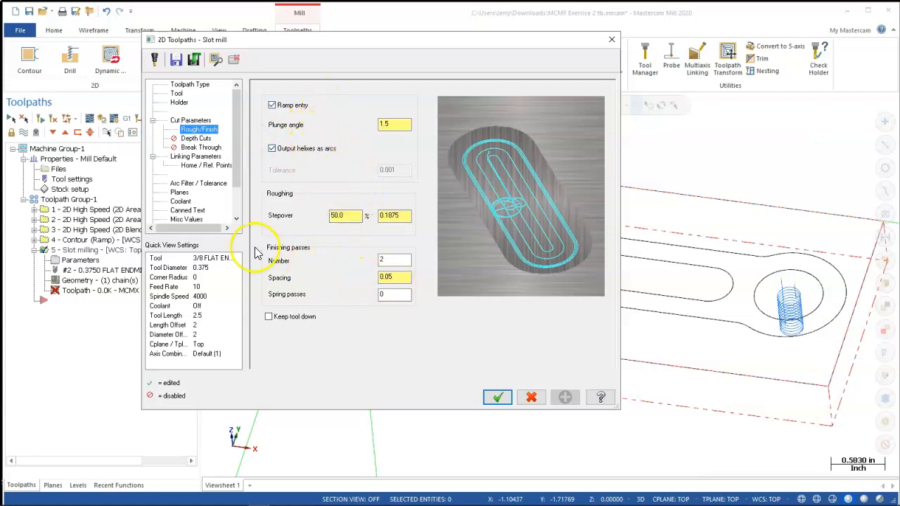
pyautogui.doubleClick(397, 279)
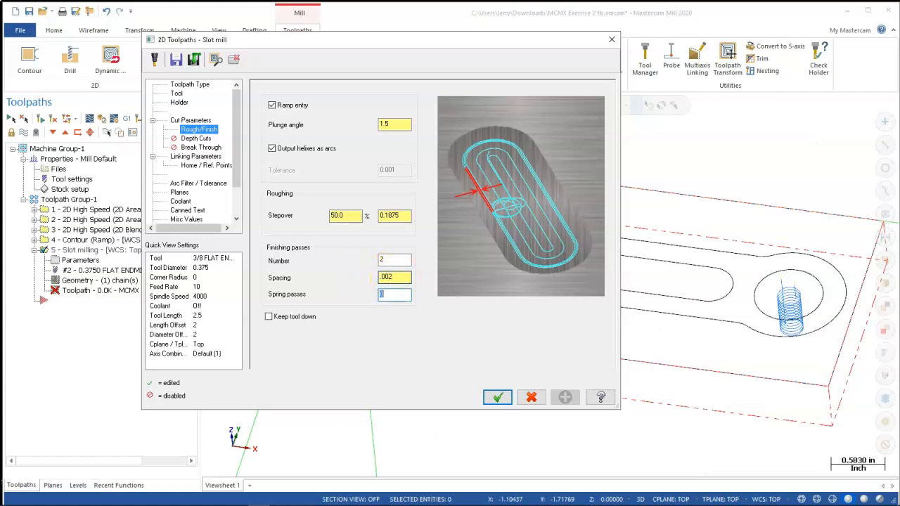
pyautogui.click(498, 397)
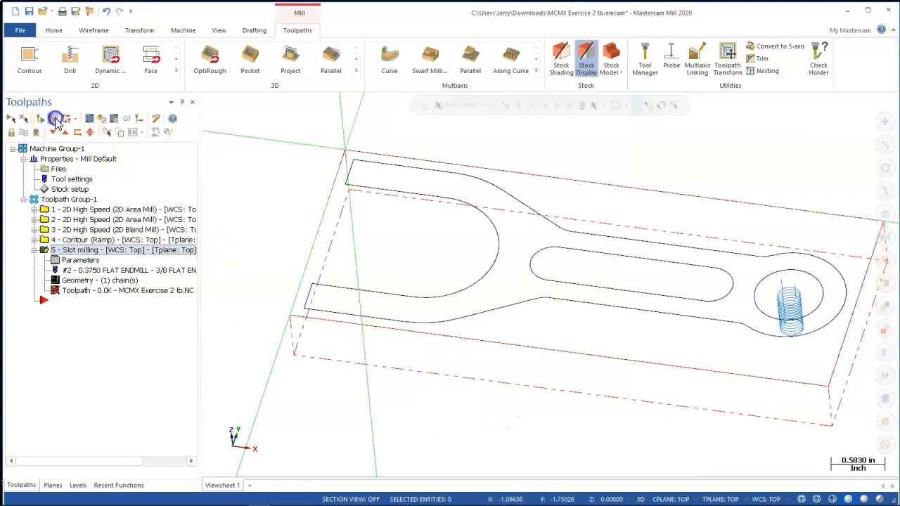
pyautogui.click(394, 282)
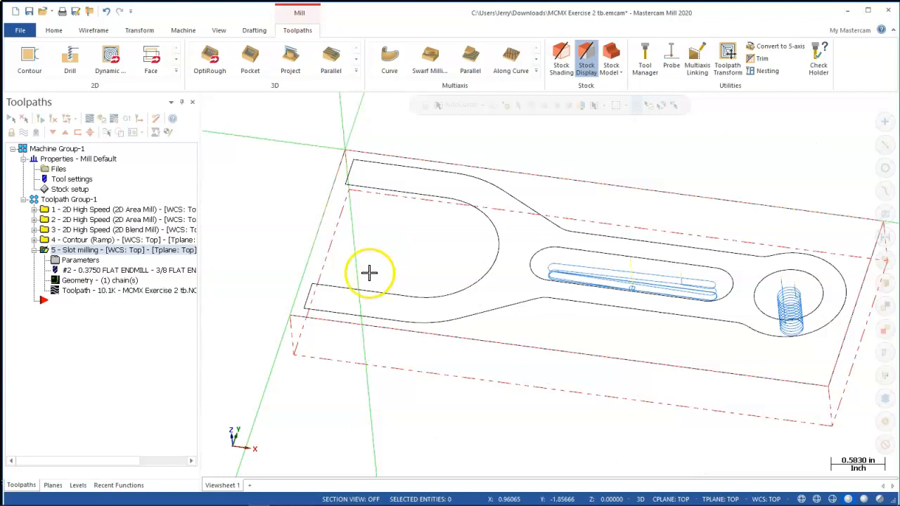
# Step: Review the slot milling operation's roughing, finishing and cut parameters
pyautogui.click(93, 261)
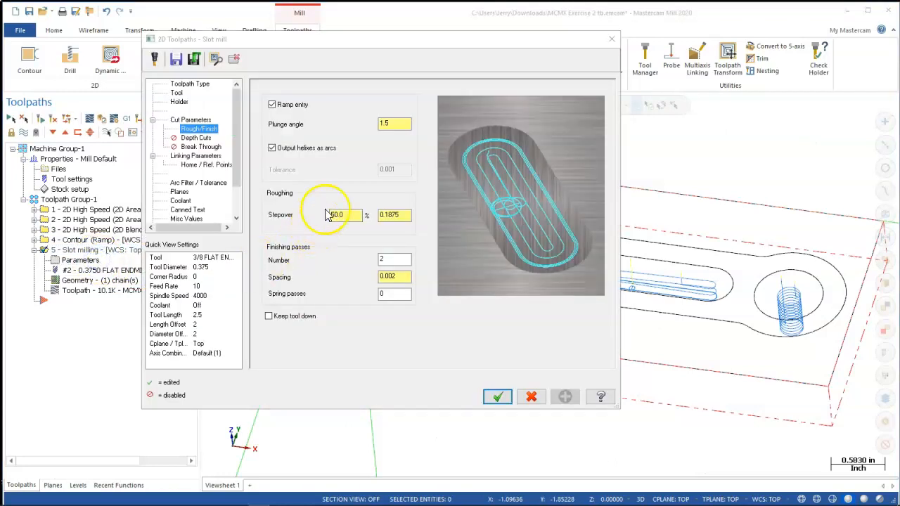
pyautogui.click(395, 276)
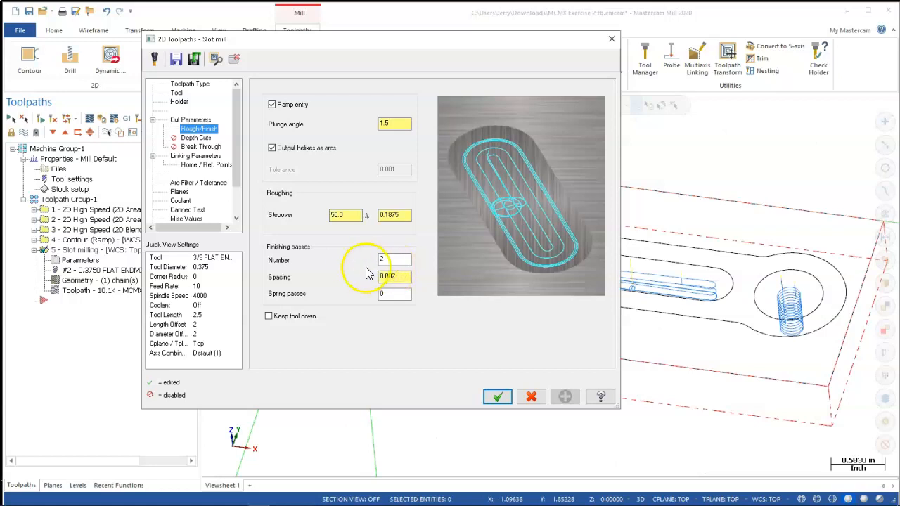
pyautogui.click(398, 276)
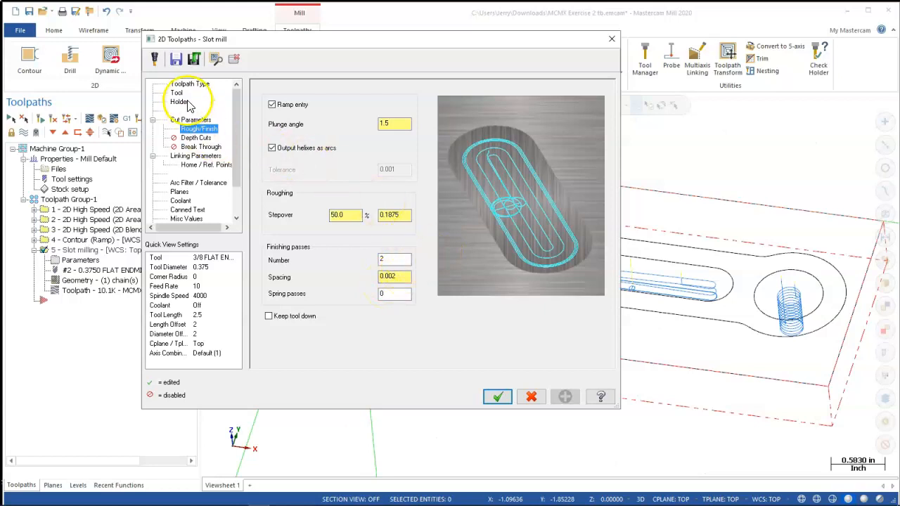
pyautogui.click(194, 122)
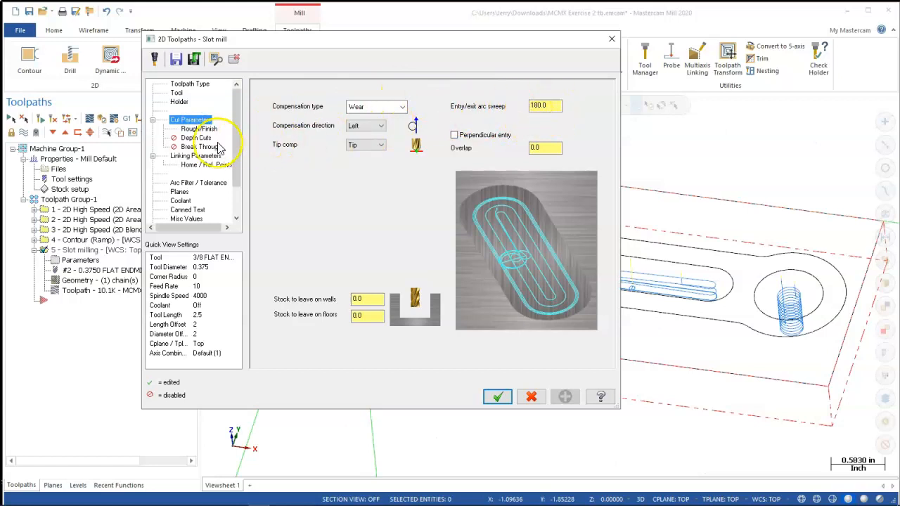
pyautogui.click(498, 396)
# Step: Select all operations in Toolpath Group-1 and show their toolpaths on the part
pyautogui.moveTo(319, 225); pyautogui.dragTo(314, 203, button='middle')
pyautogui.scroll(-1, 313, 203)
pyautogui.scroll(5, 318, 212)
pyautogui.scroll(-9, 319, 213)
pyautogui.scroll(-1, 319, 213)
pyautogui.click(81, 200)
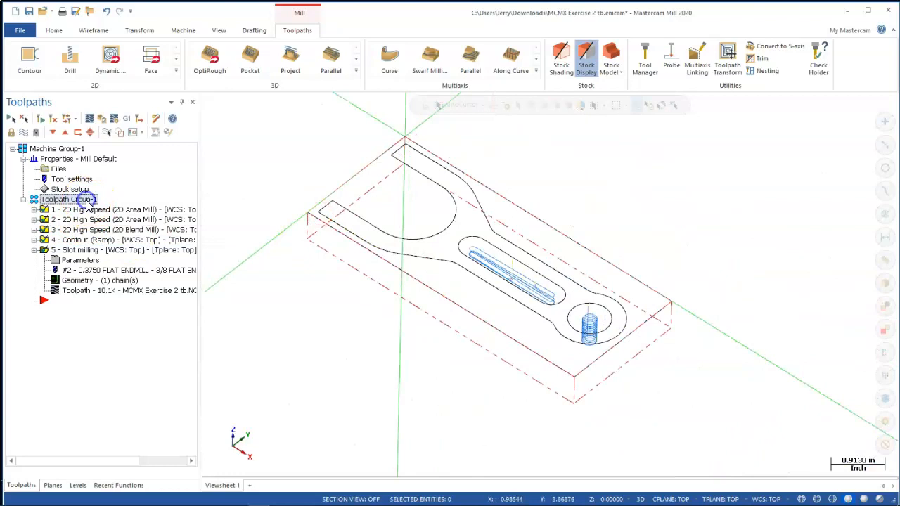
pyautogui.click(22, 133)
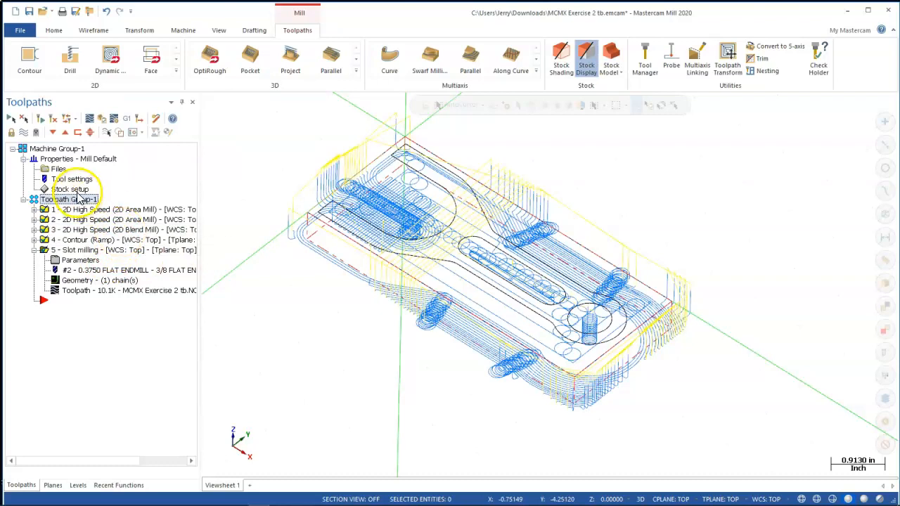
# Step: Backplot all five selected operations from start to finish
pyautogui.click(91, 121)
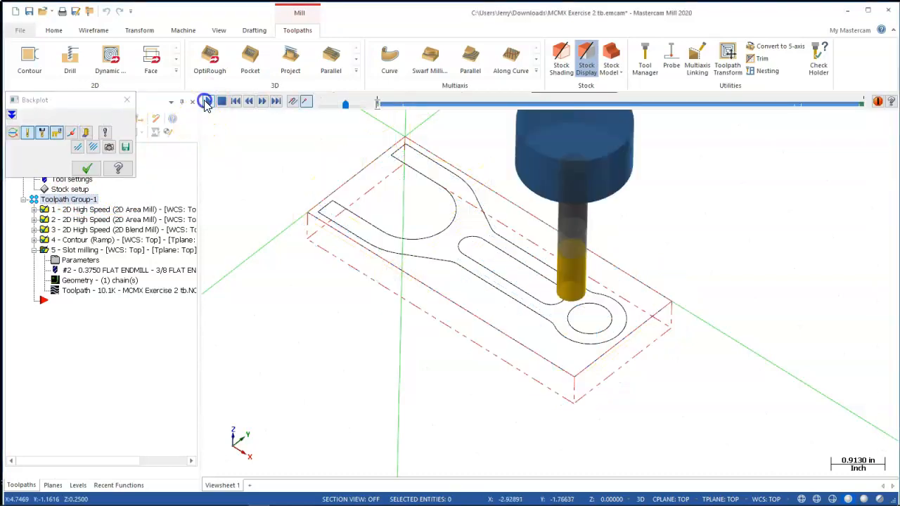
pyautogui.click(206, 102)
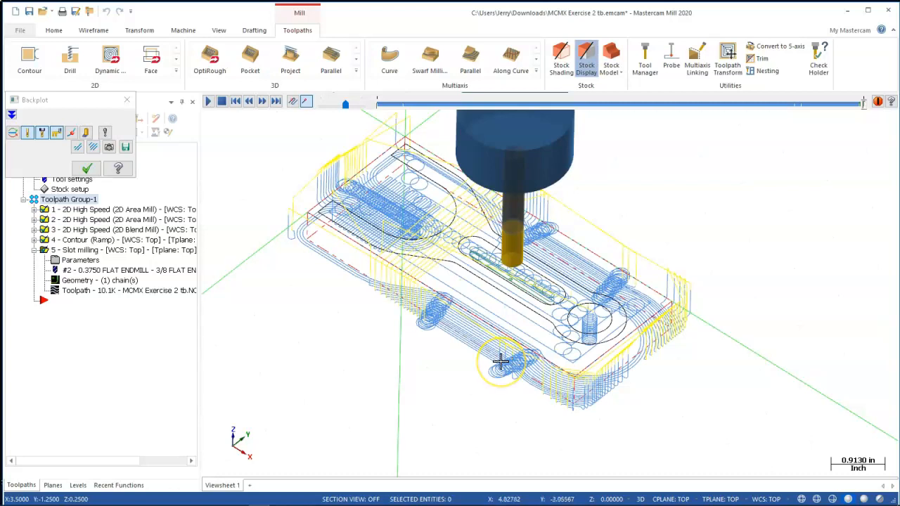
pyautogui.click(87, 169)
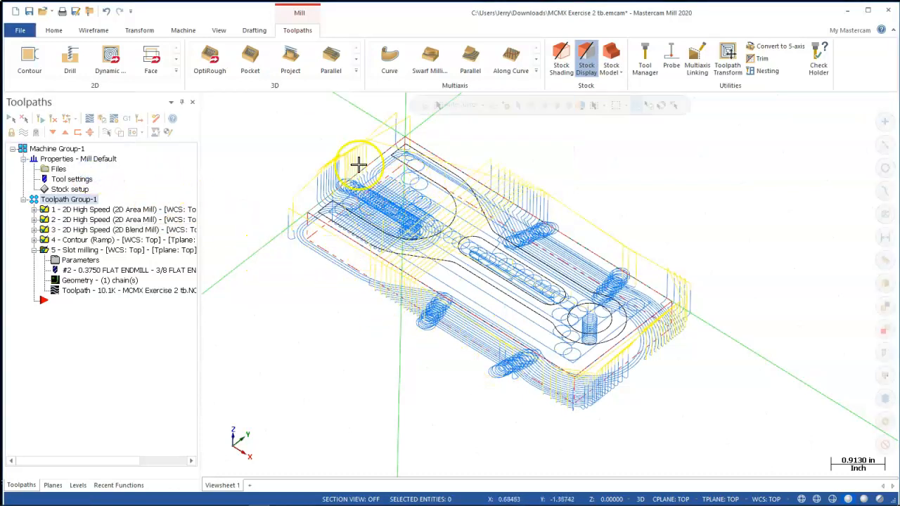
# Step: Verify all operations of Toolpath Group-1 in the Mastercam Simulator at a reduced playback speed
pyautogui.click(68, 197)
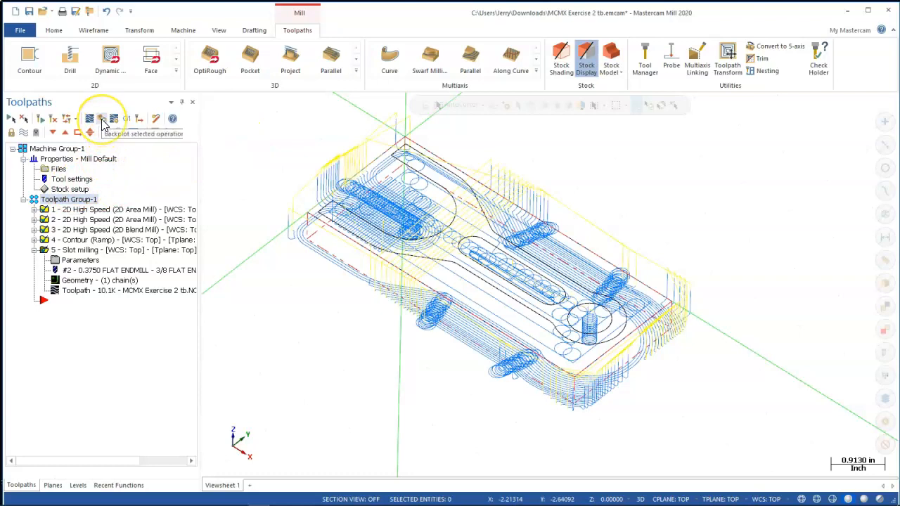
pyautogui.click(102, 121)
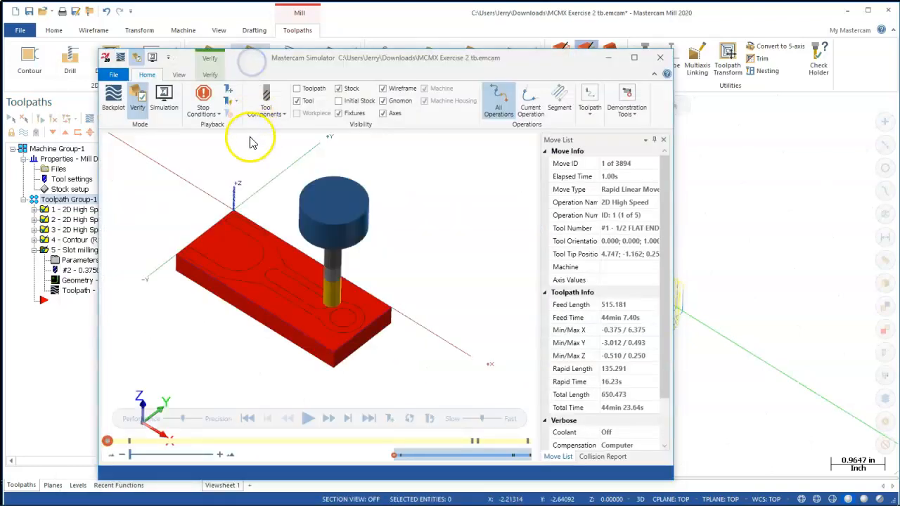
pyautogui.click(633, 57)
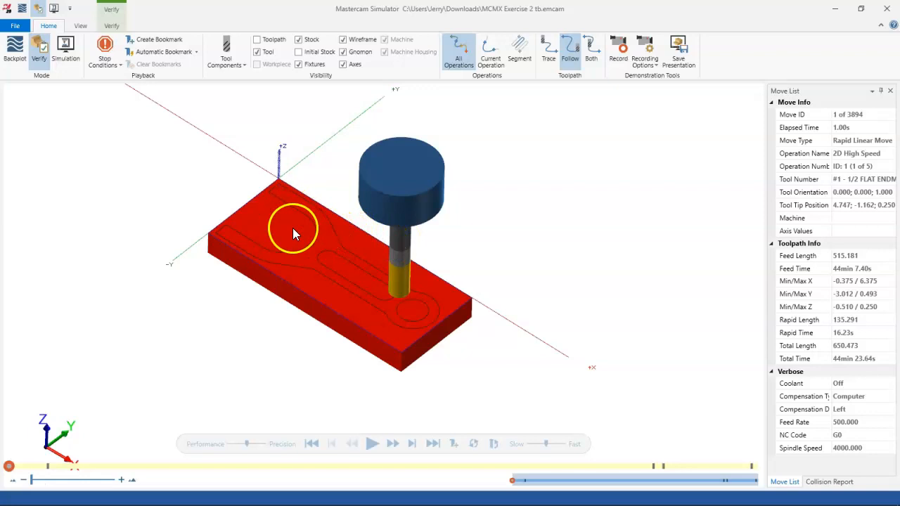
pyautogui.click(534, 444)
pyautogui.click(373, 444)
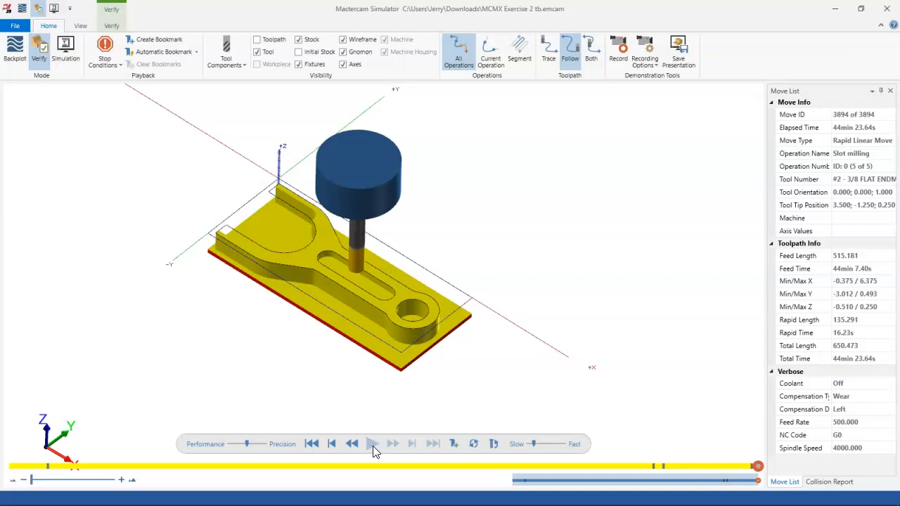
# Step: Examine the simulated fork part up close, including the fork opening's walls, the slot and the round hole
pyautogui.scroll(4, 296, 412)
pyautogui.scroll(-2, 331, 172)
pyautogui.scroll(-3, 337, 179)
pyautogui.scroll(4, 321, 88)
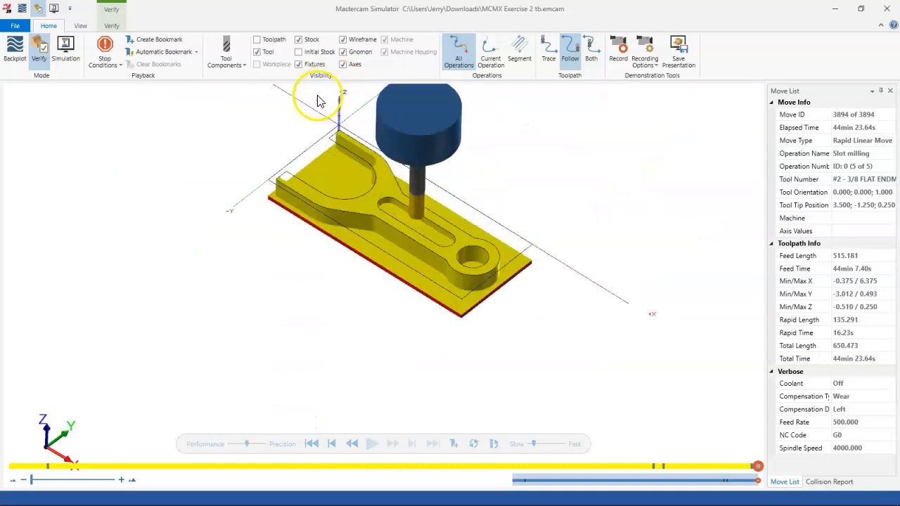
pyautogui.scroll(2, 299, 202)
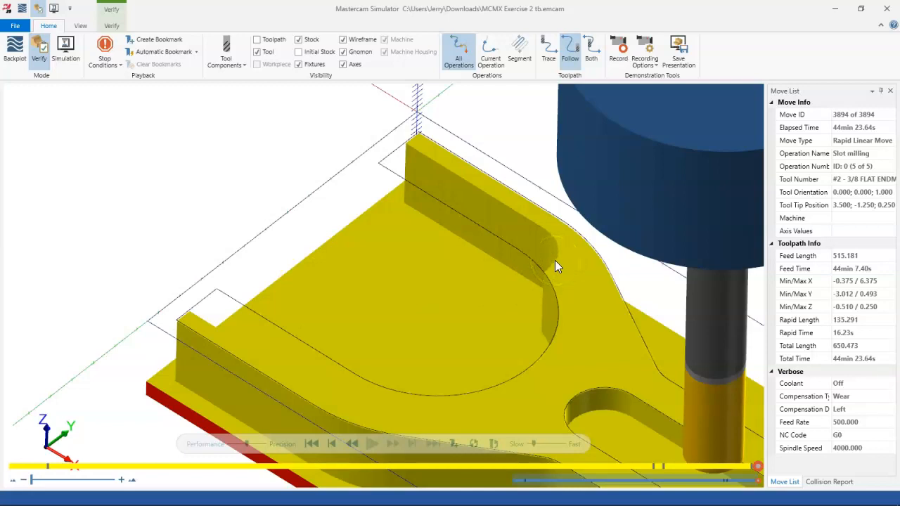
pyautogui.scroll(-6, 500, 263)
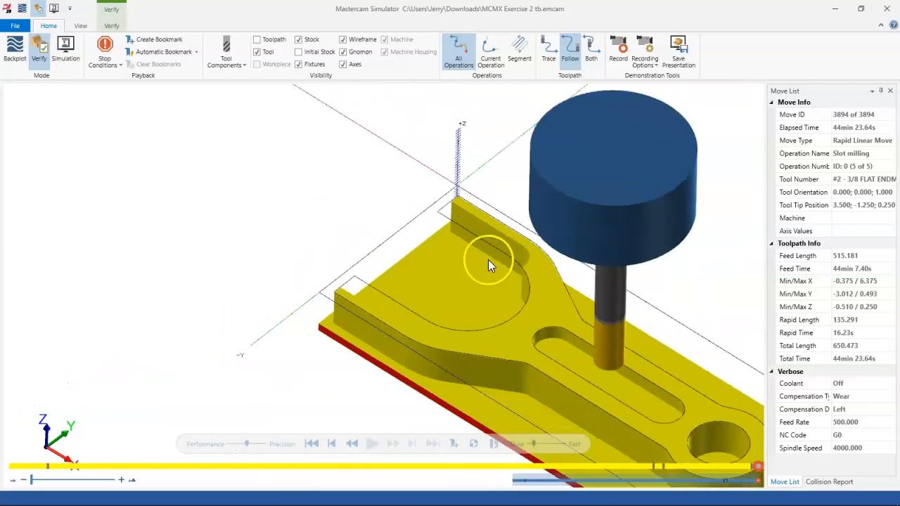
pyautogui.scroll(-2, 711, 358)
pyautogui.scroll(6, 707, 358)
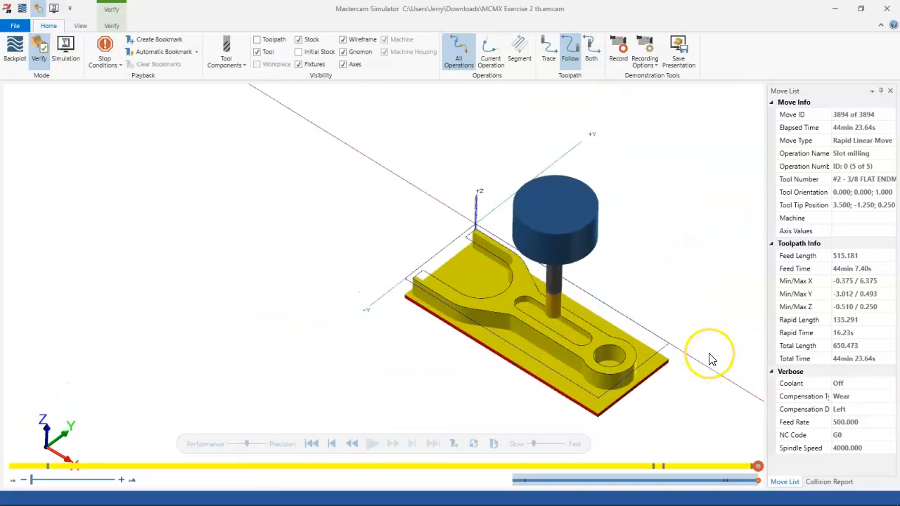